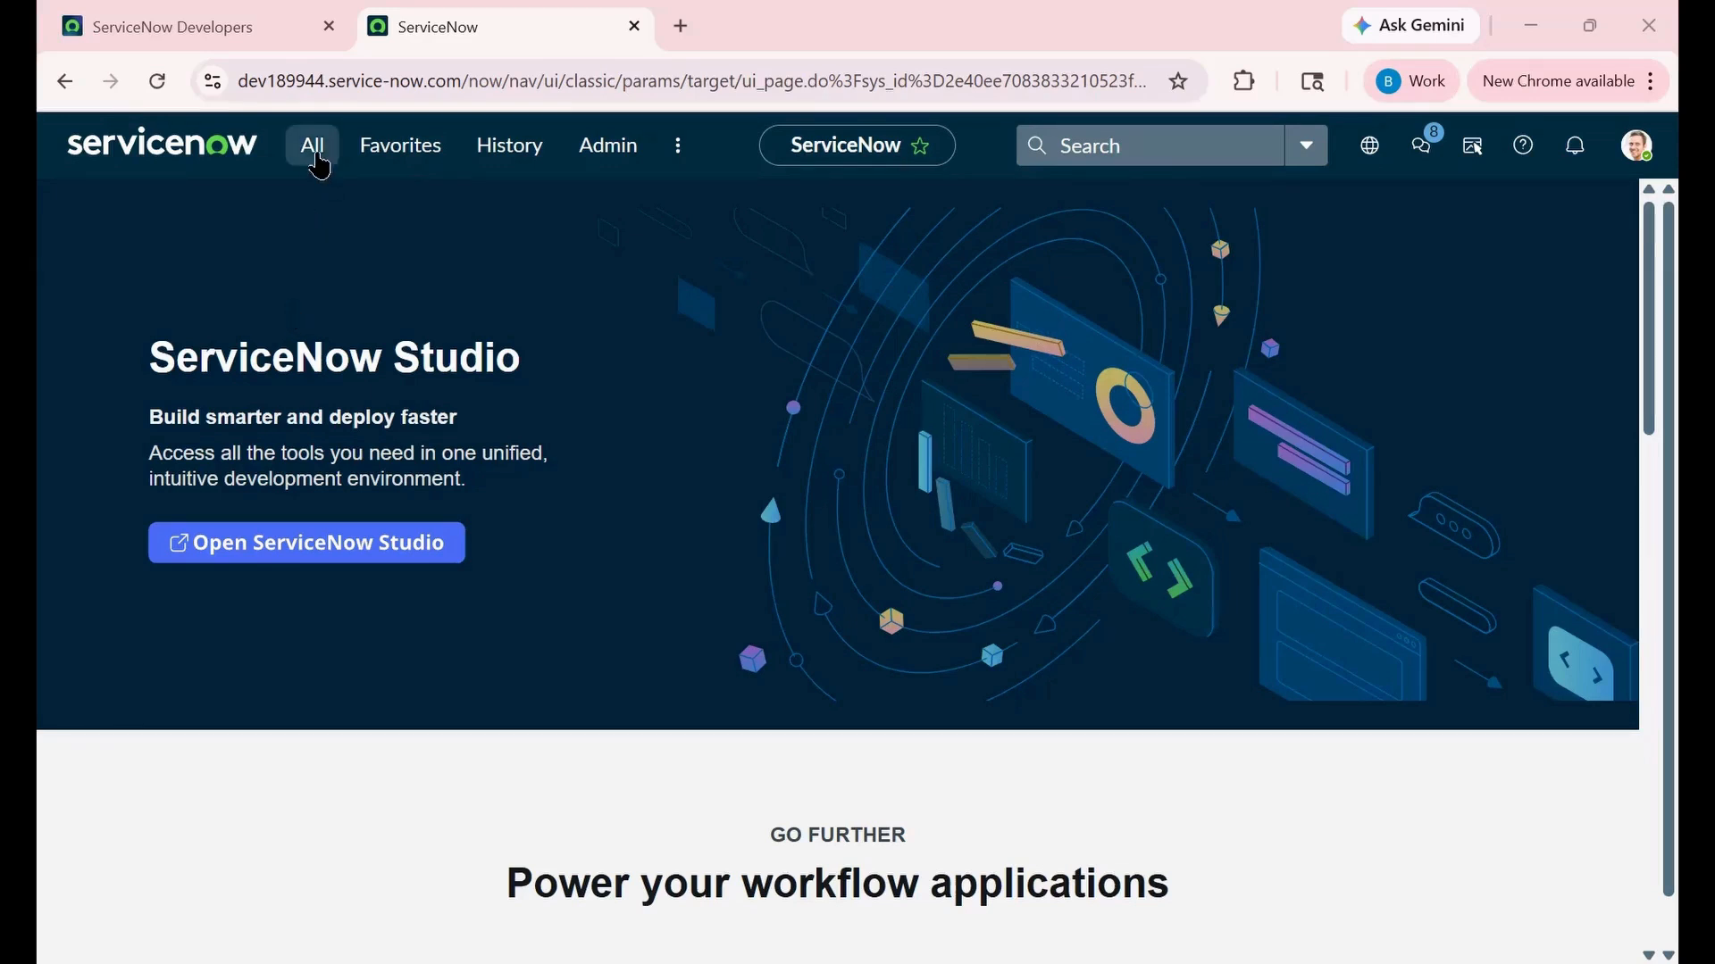
# Step: Find the Process Flow module by searching for "process flow", open it and start a new flow formatter record
pyautogui.click(319, 166)
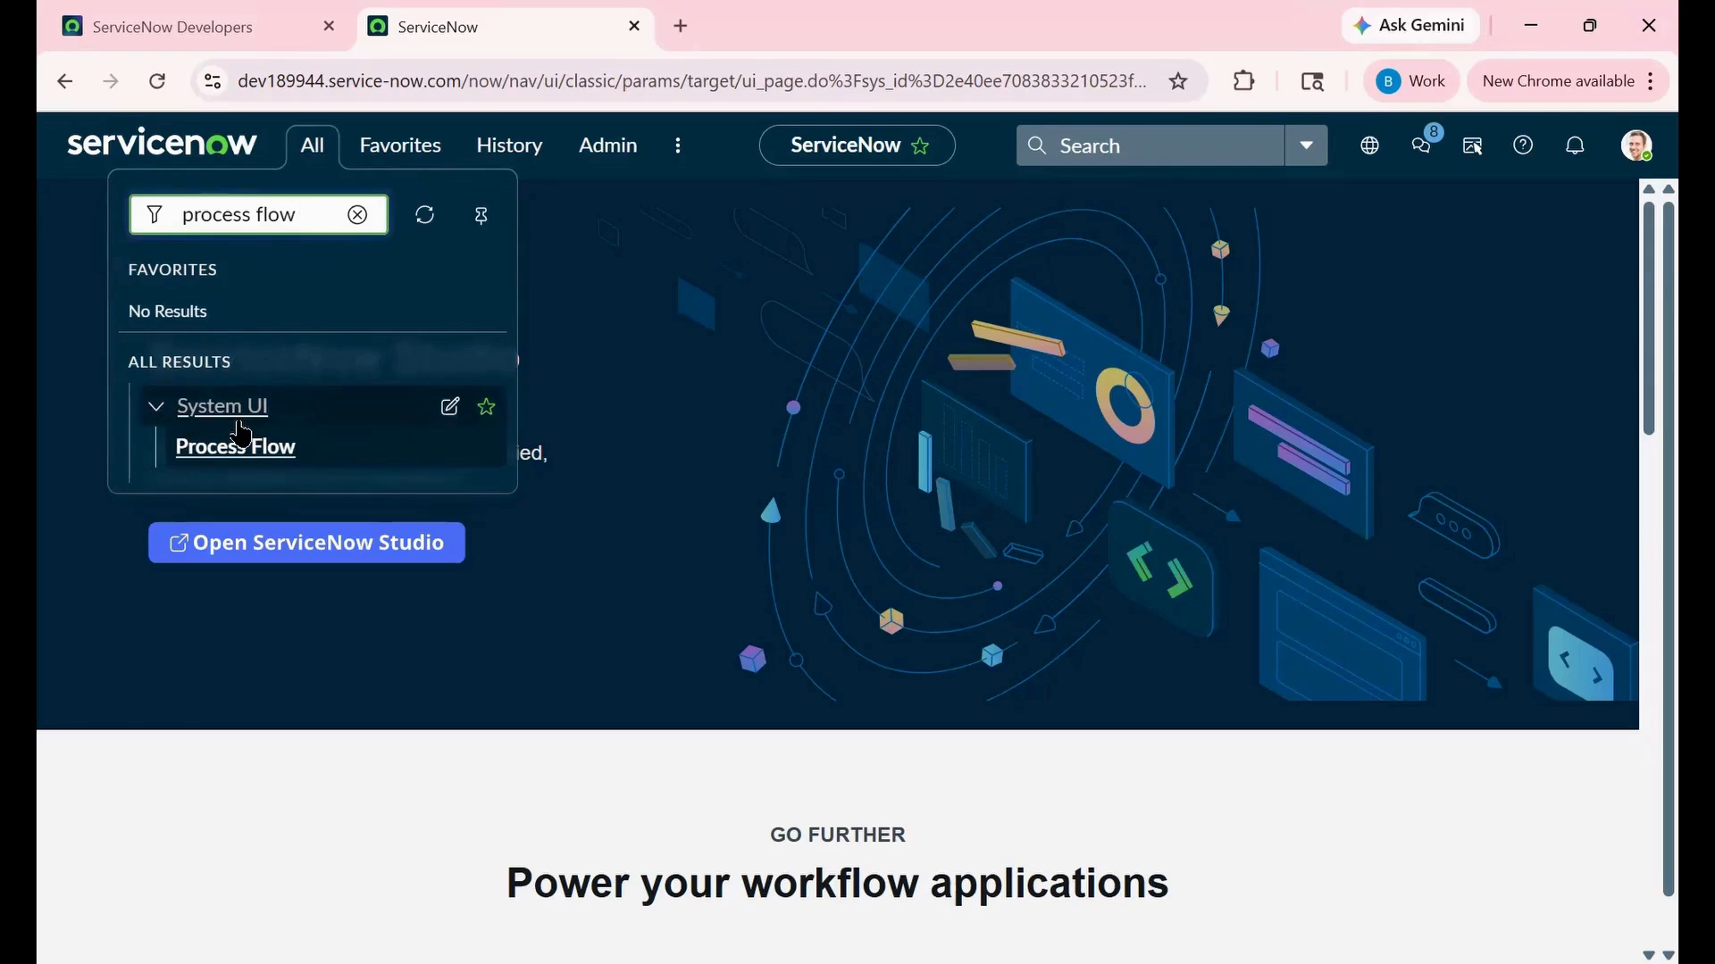
pyautogui.click(237, 447)
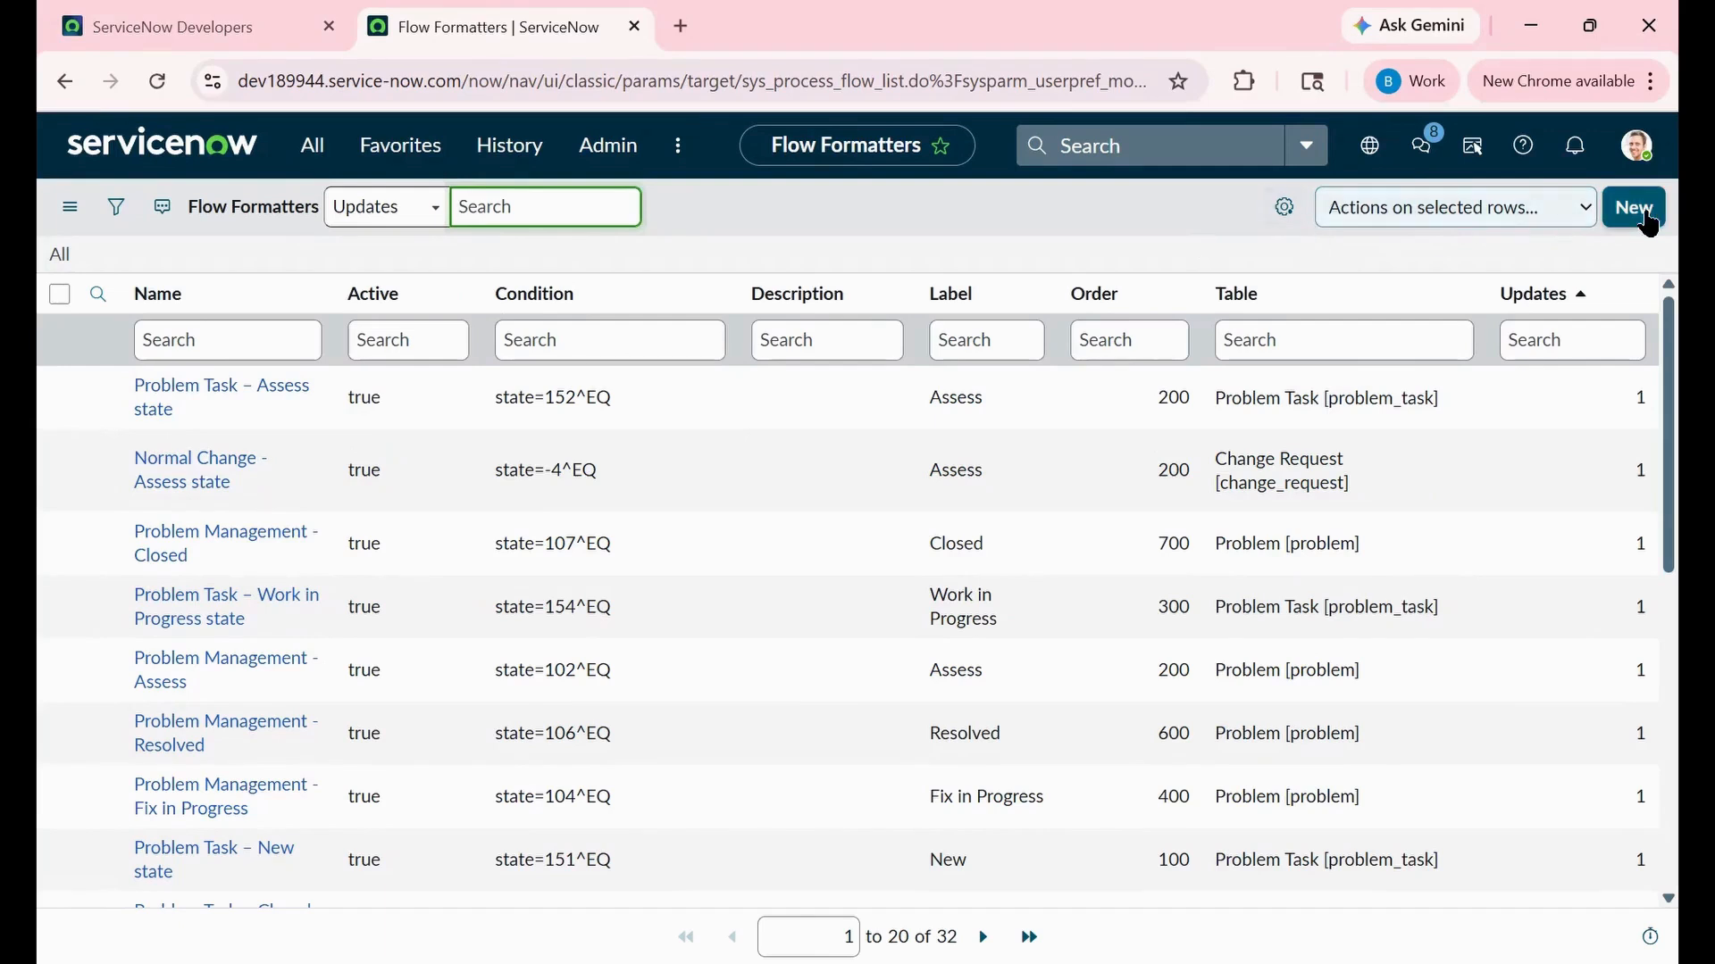
pyautogui.click(1648, 221)
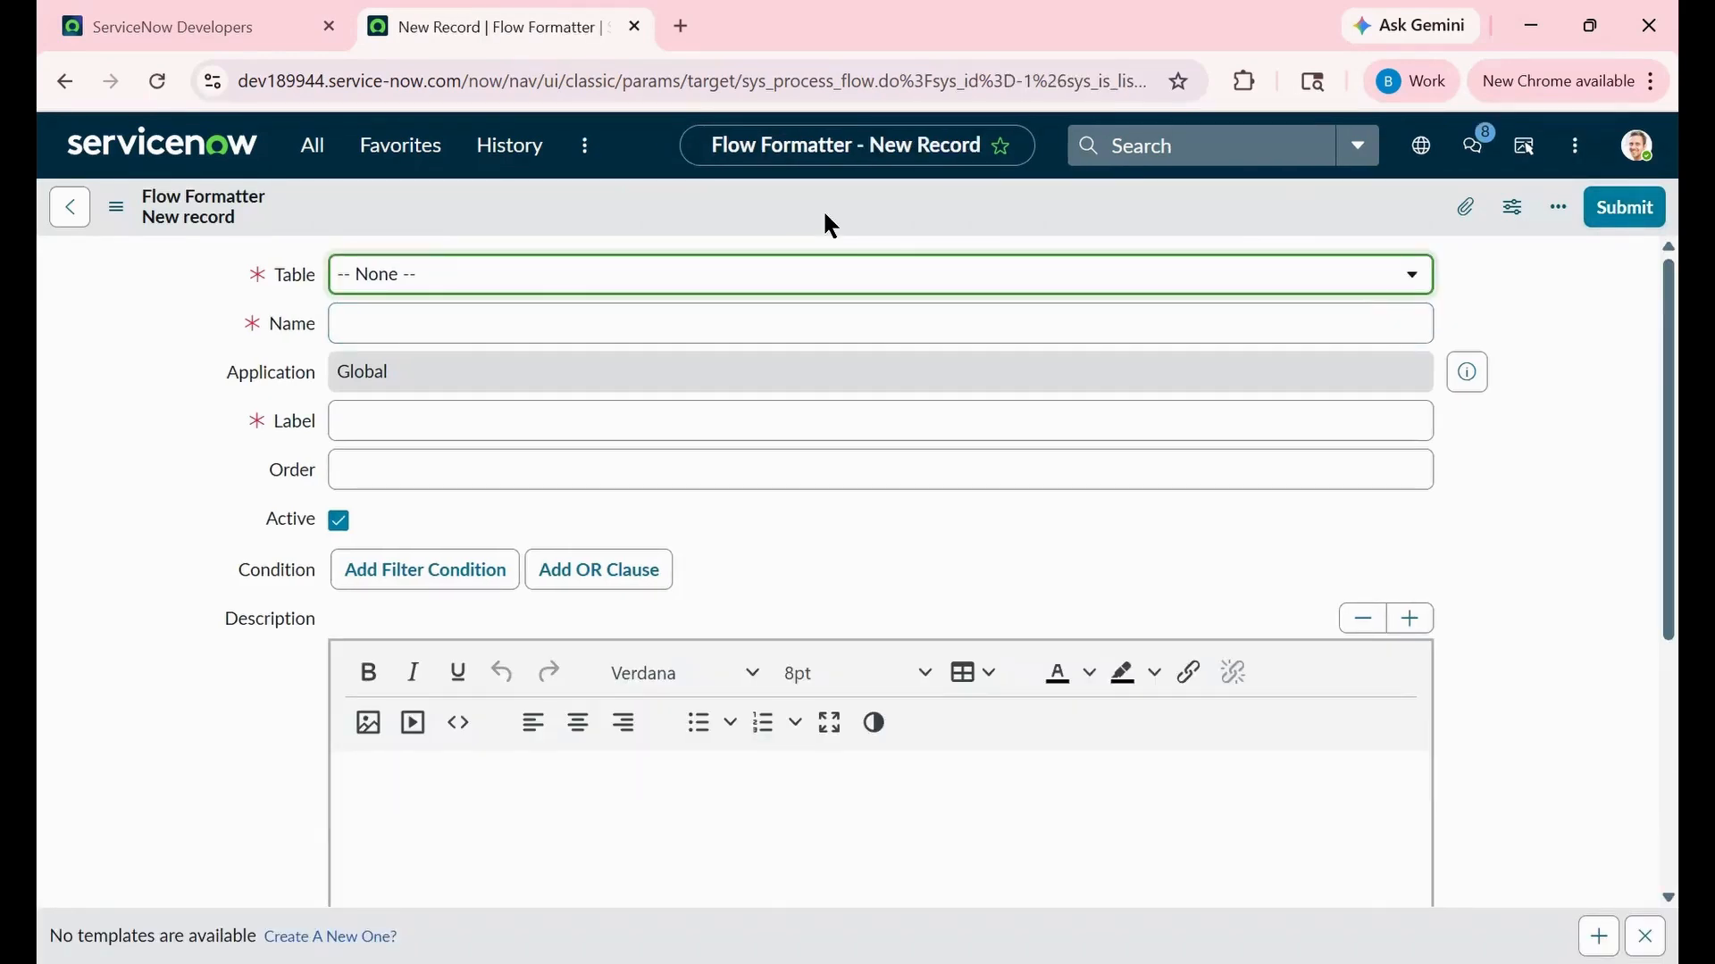
# Step: Enter New as both the name and the label of the flow formatter
pyautogui.click(534, 319)
pyautogui.write('new')
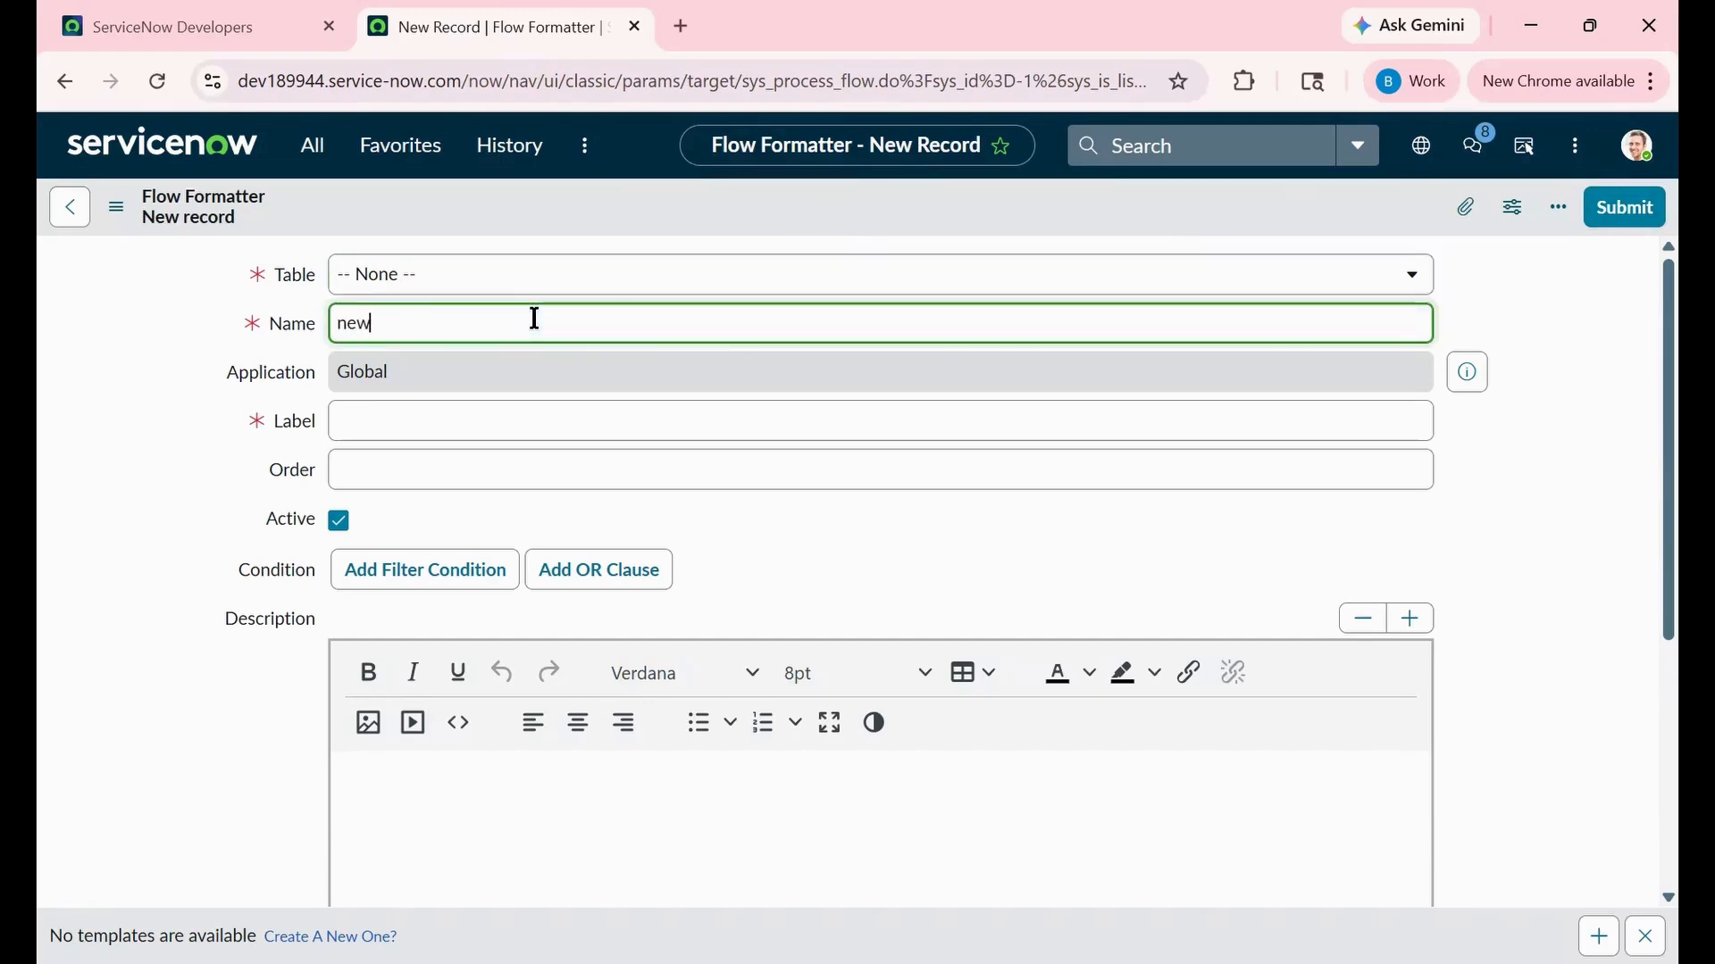
pyautogui.press('Home')
pyautogui.press('Delete')
pyautogui.write('N')
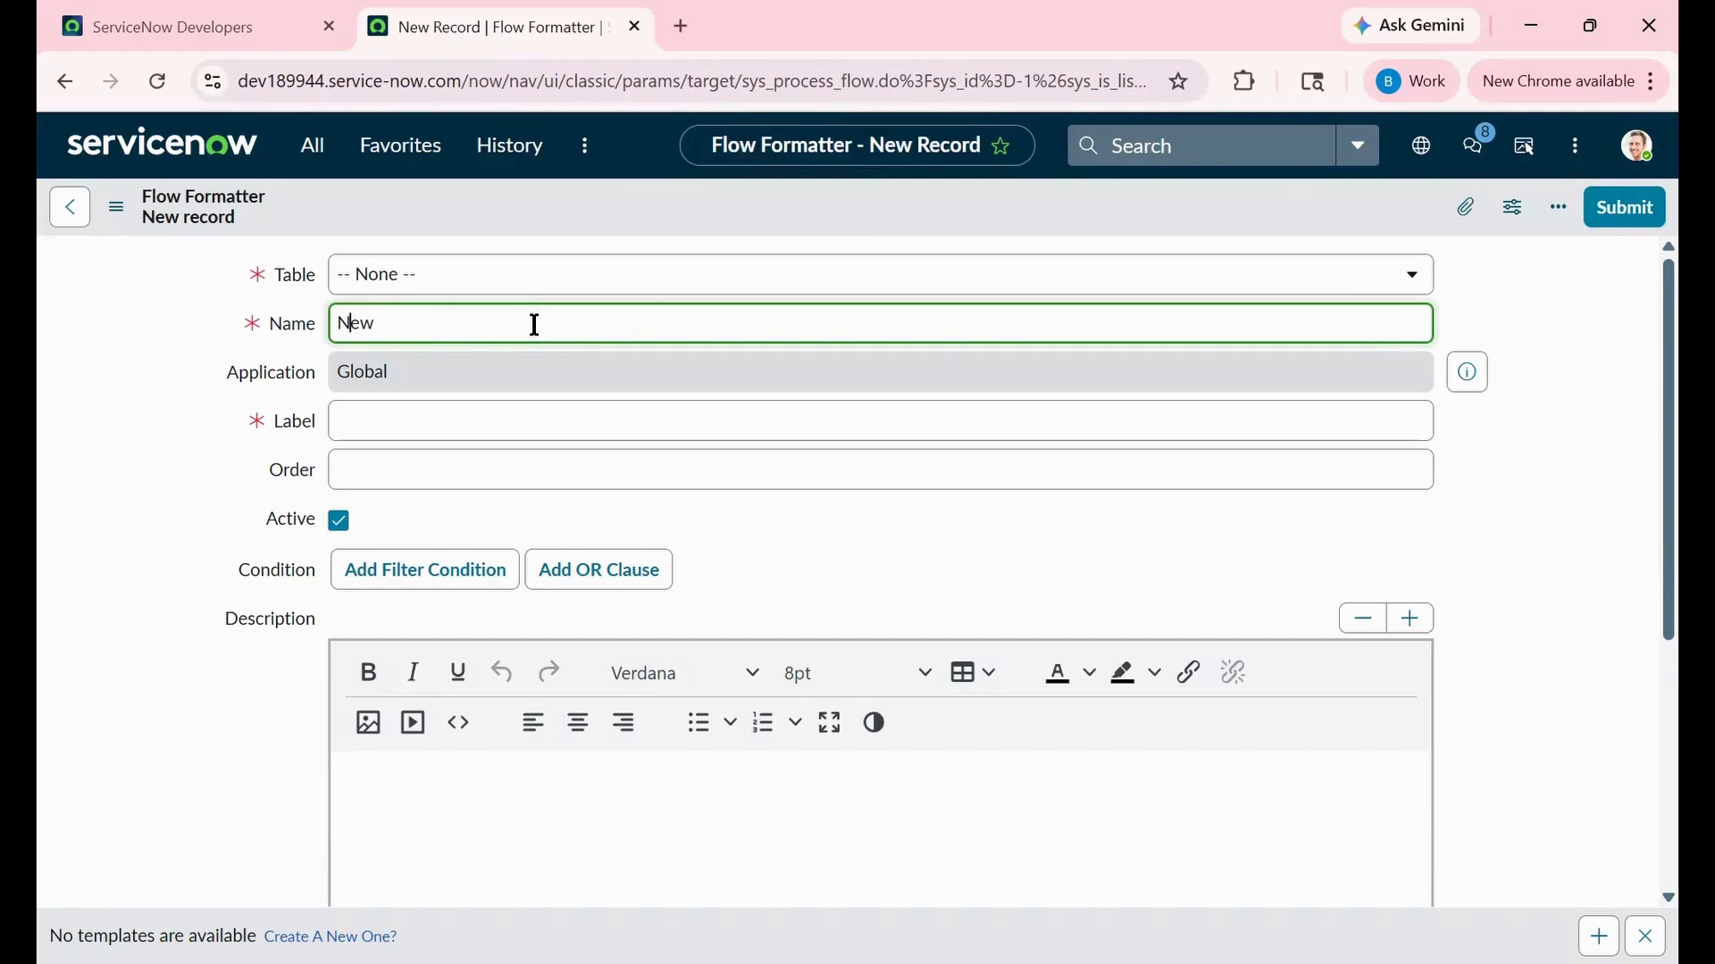
pyautogui.click(459, 408)
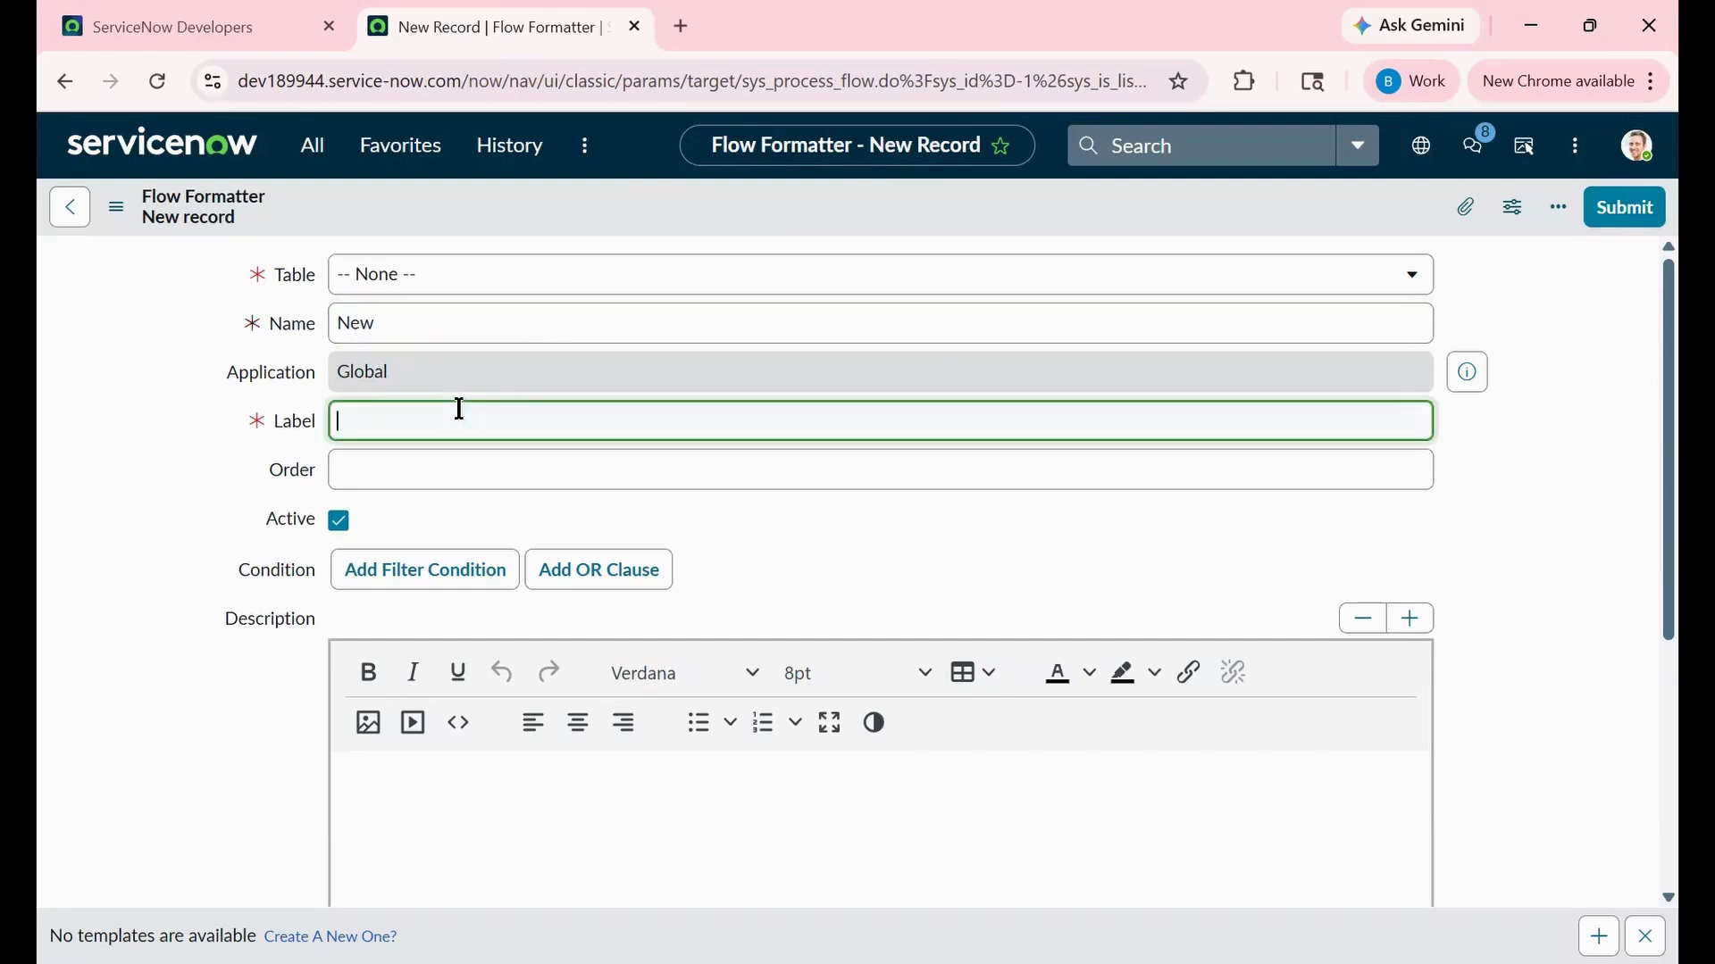
pyautogui.write('New')
# Step: Set the New flow formatter's table to Incident [incident]
pyautogui.click(472, 281)
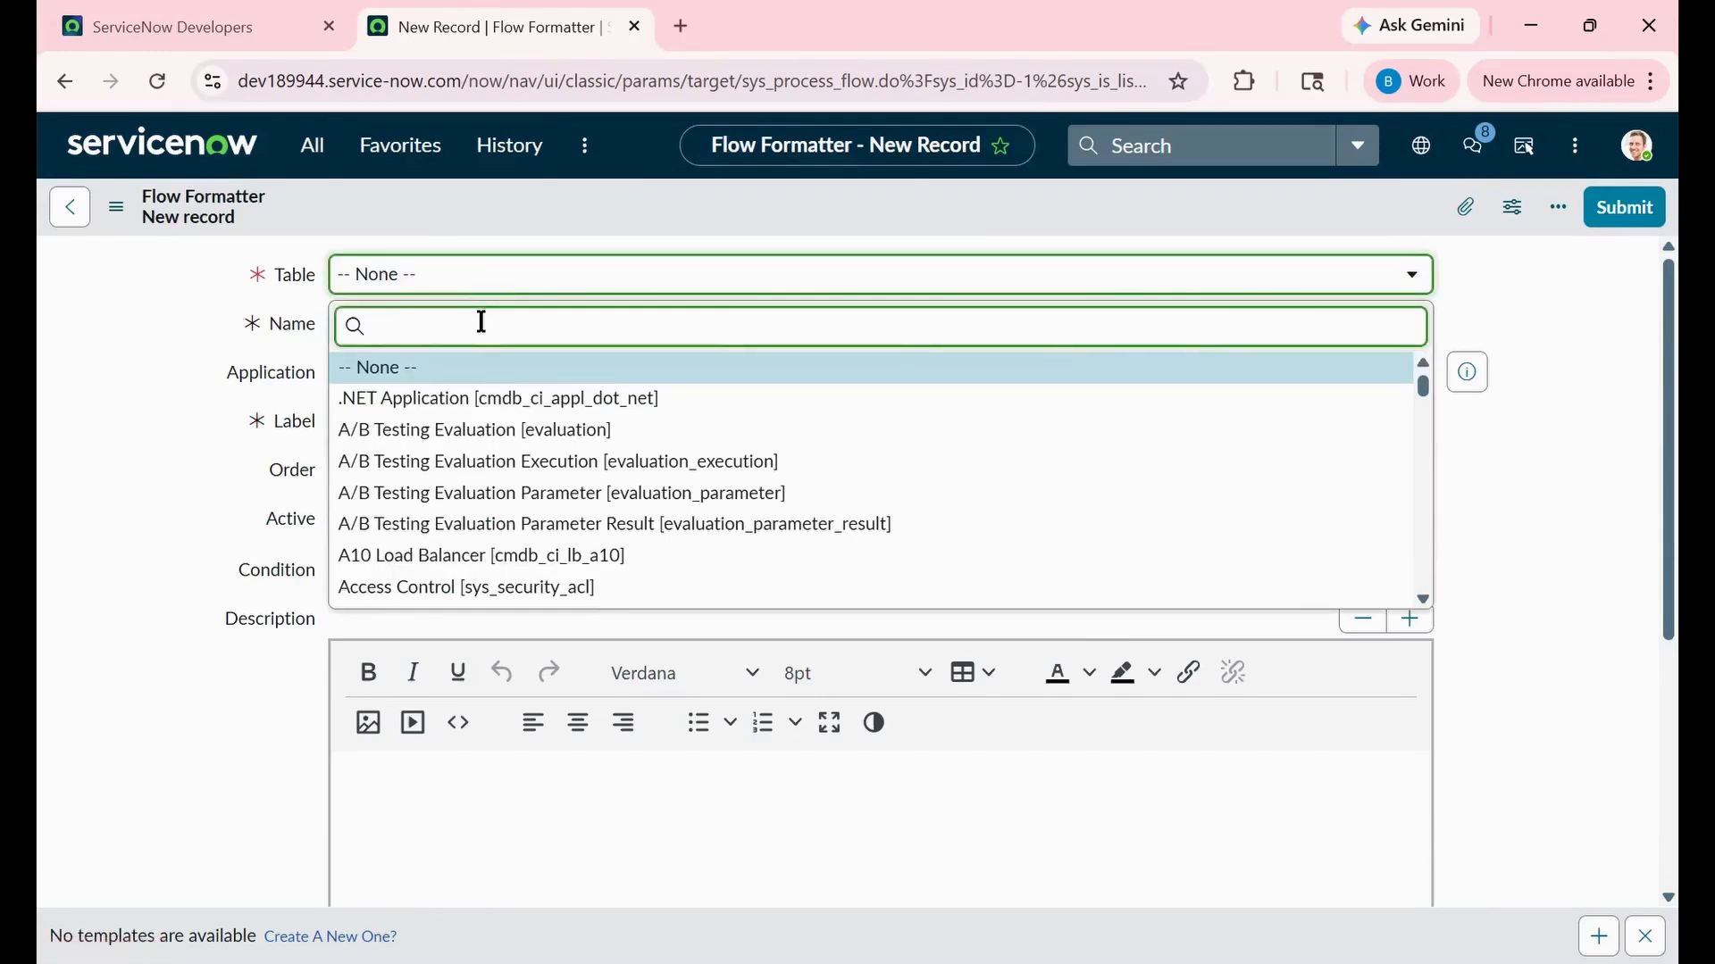
pyautogui.write('incident')
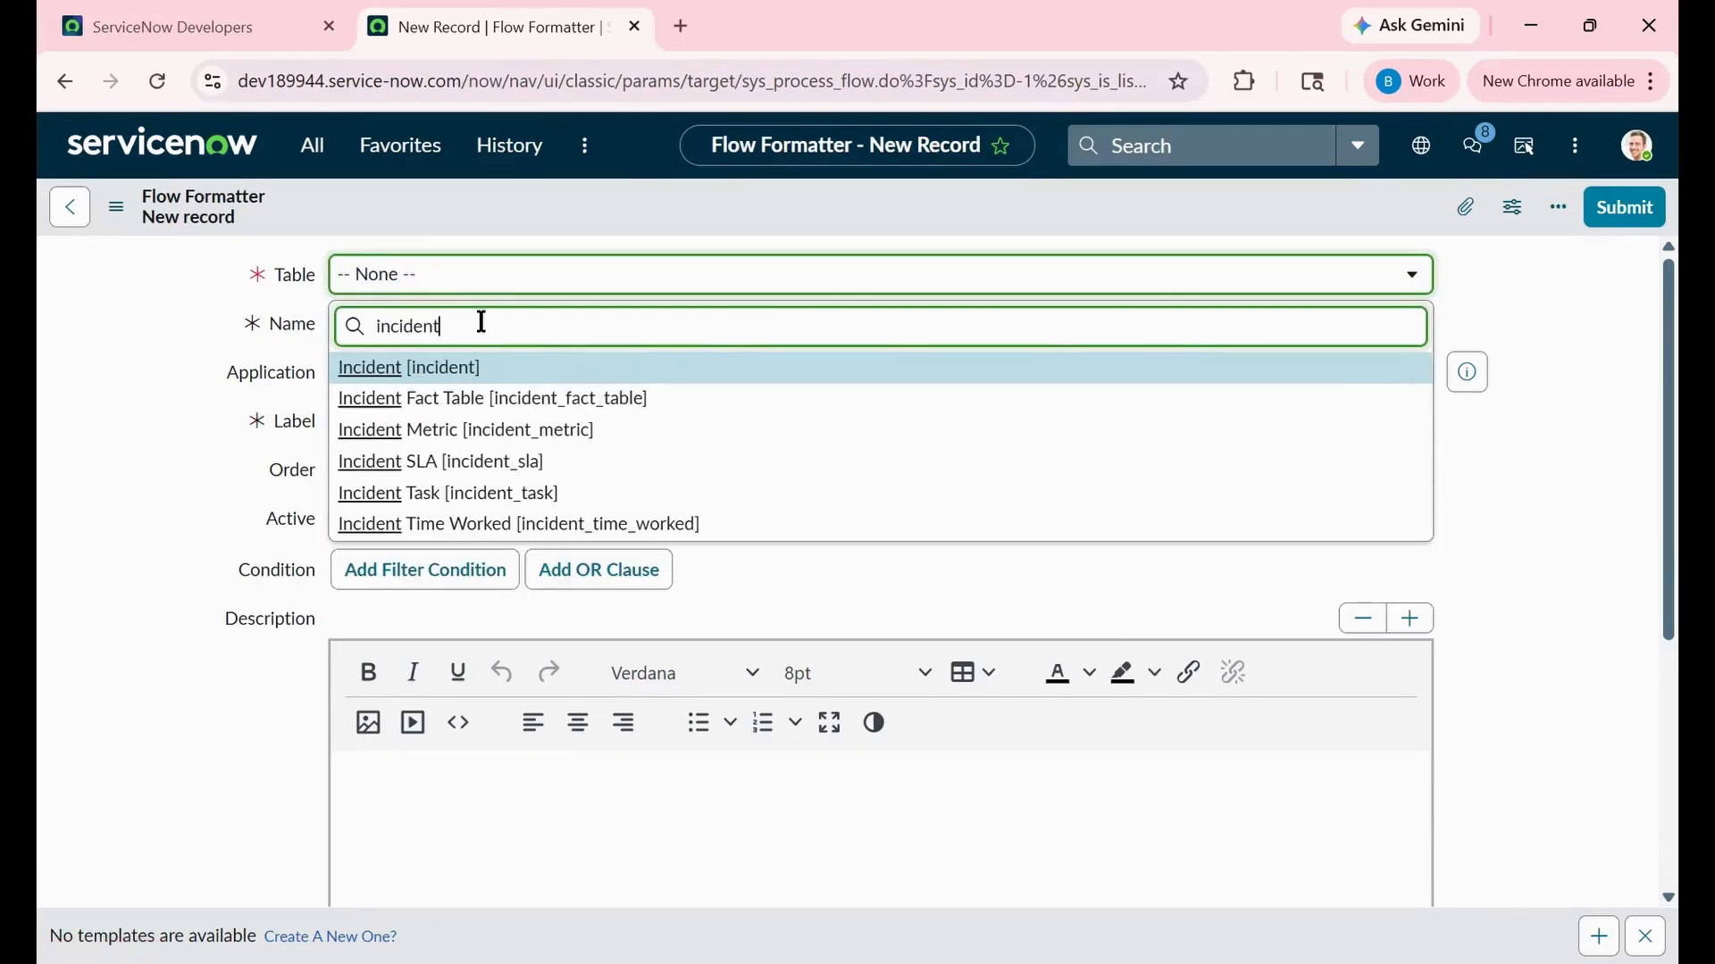
pyautogui.click(476, 367)
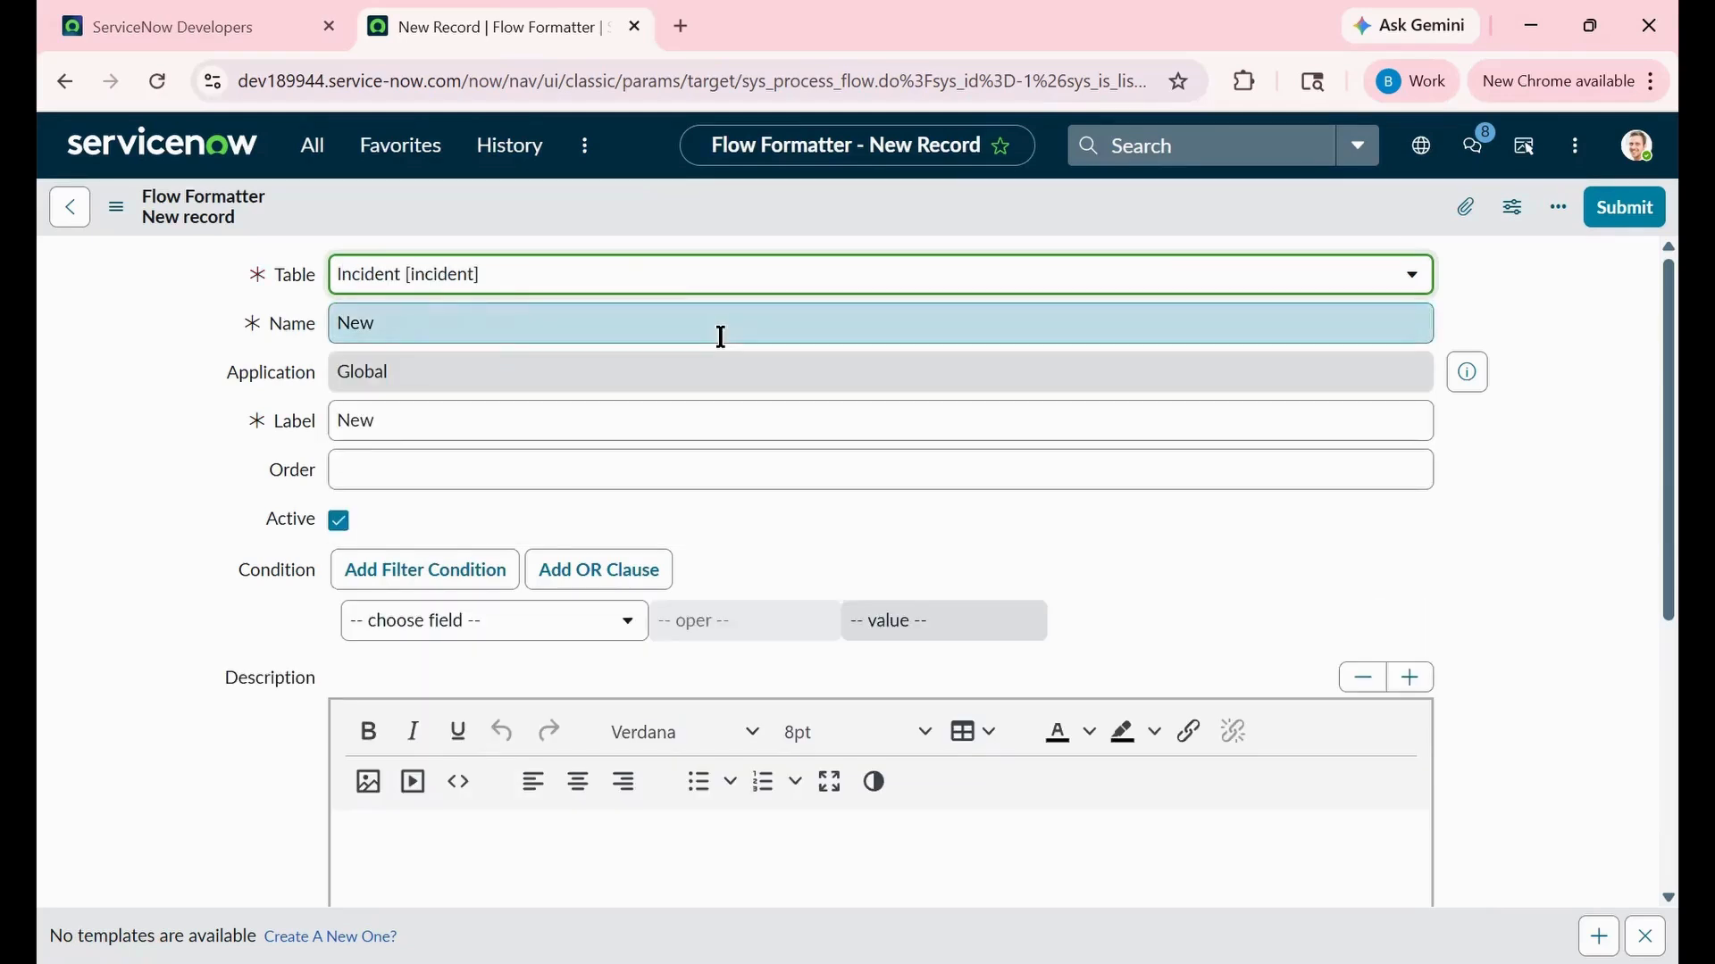
# Step: Set the flow formatter's condition to State is New
pyautogui.scroll(-3, 721, 335)
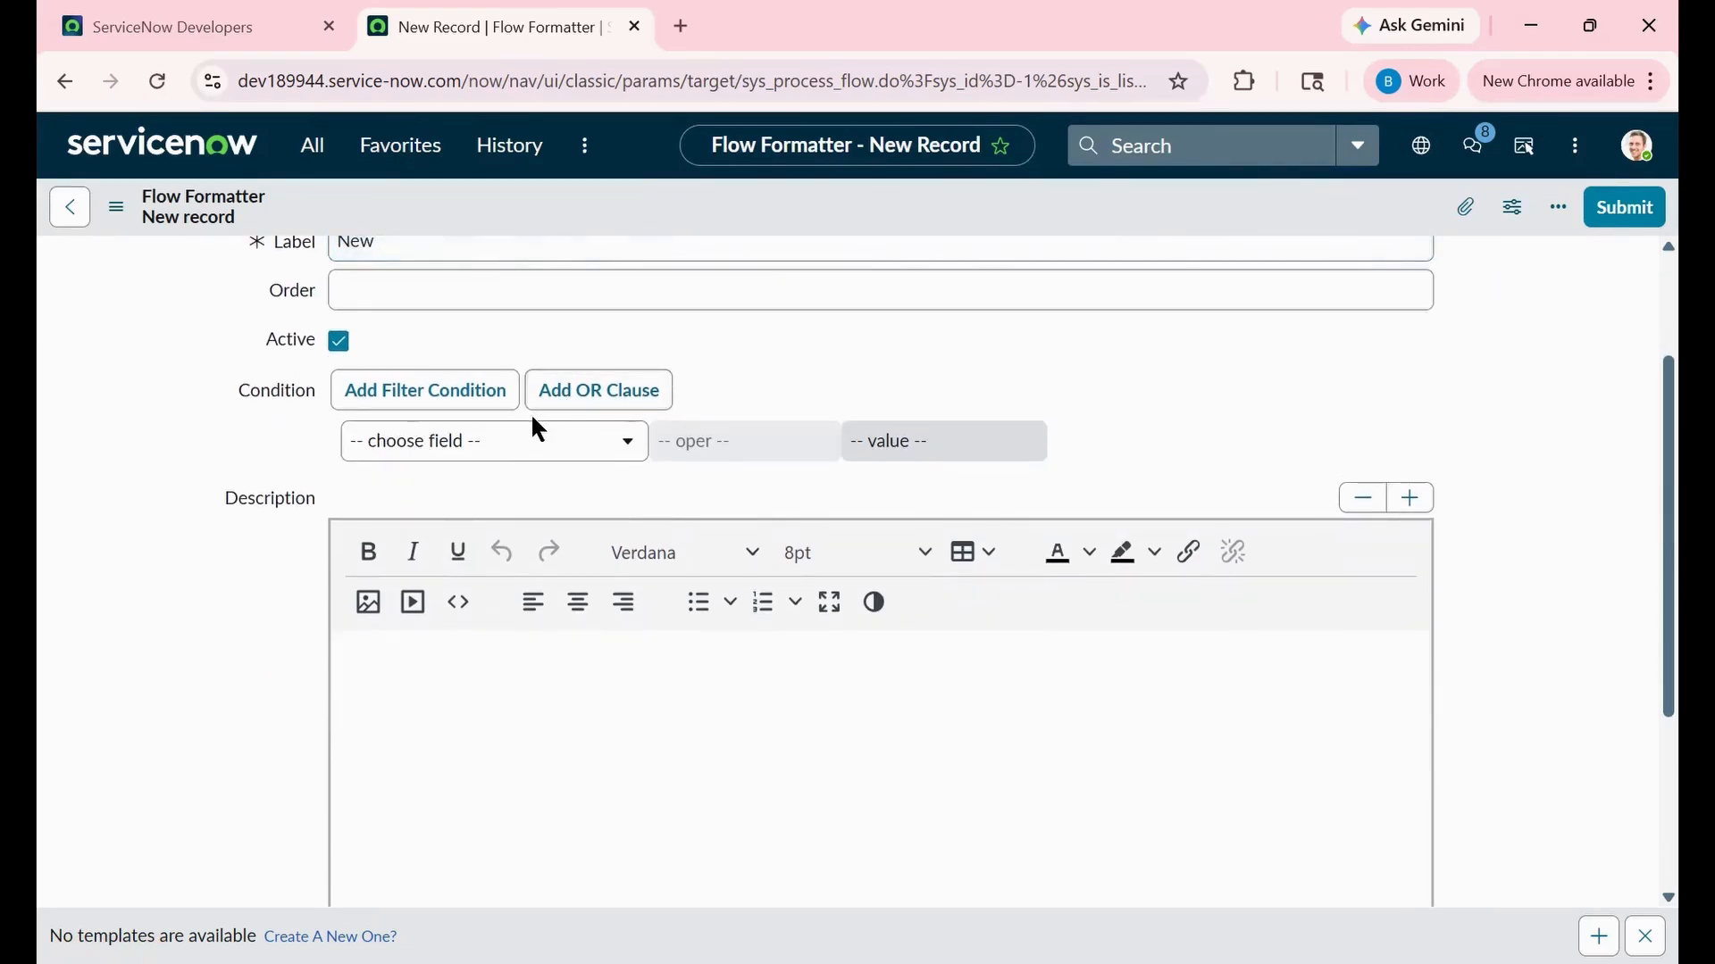
pyautogui.click(525, 447)
pyautogui.write('state')
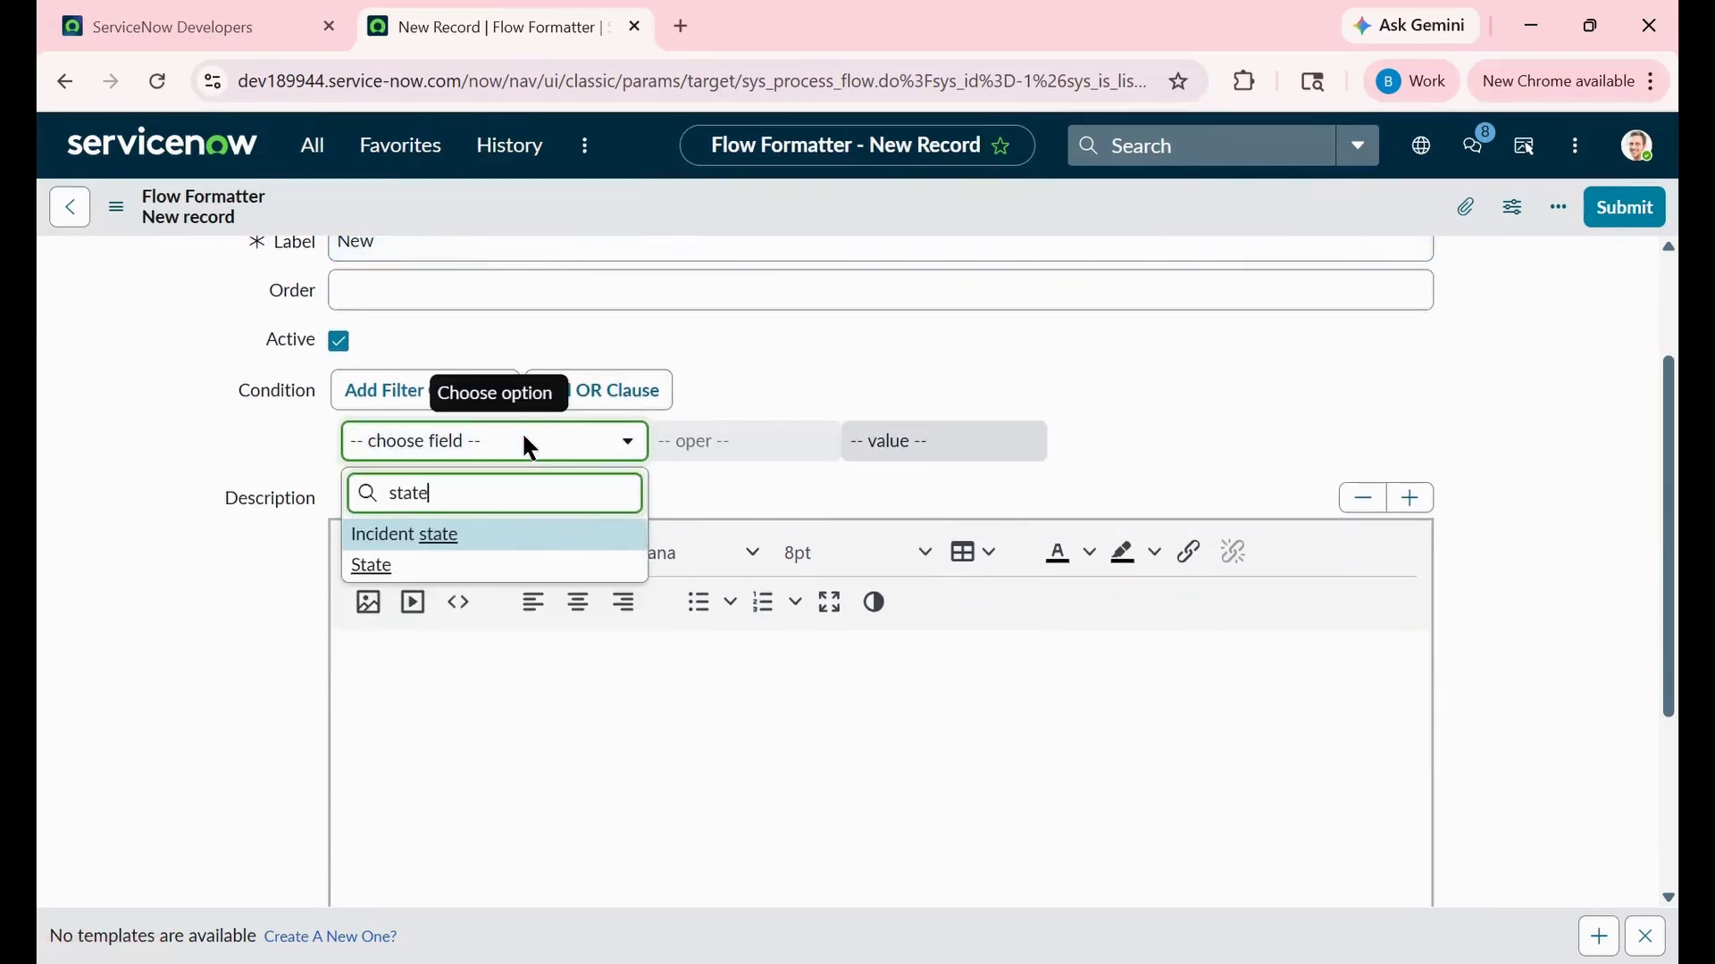
pyautogui.click(393, 566)
pyautogui.click(875, 447)
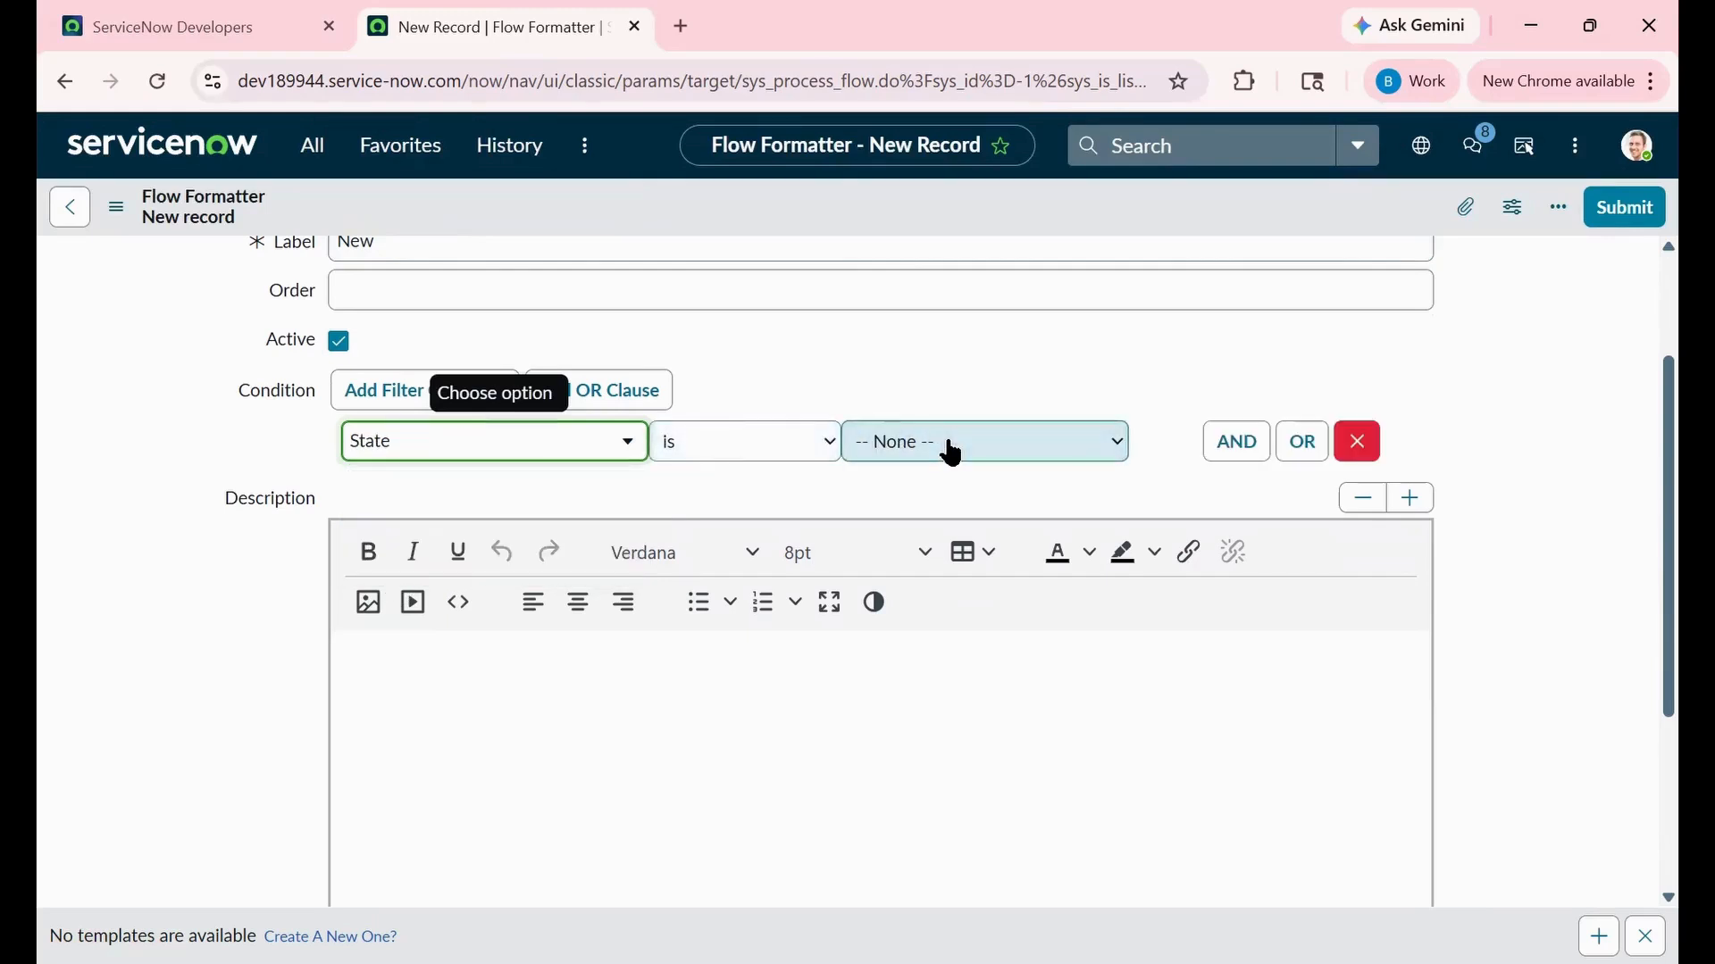
pyautogui.click(922, 513)
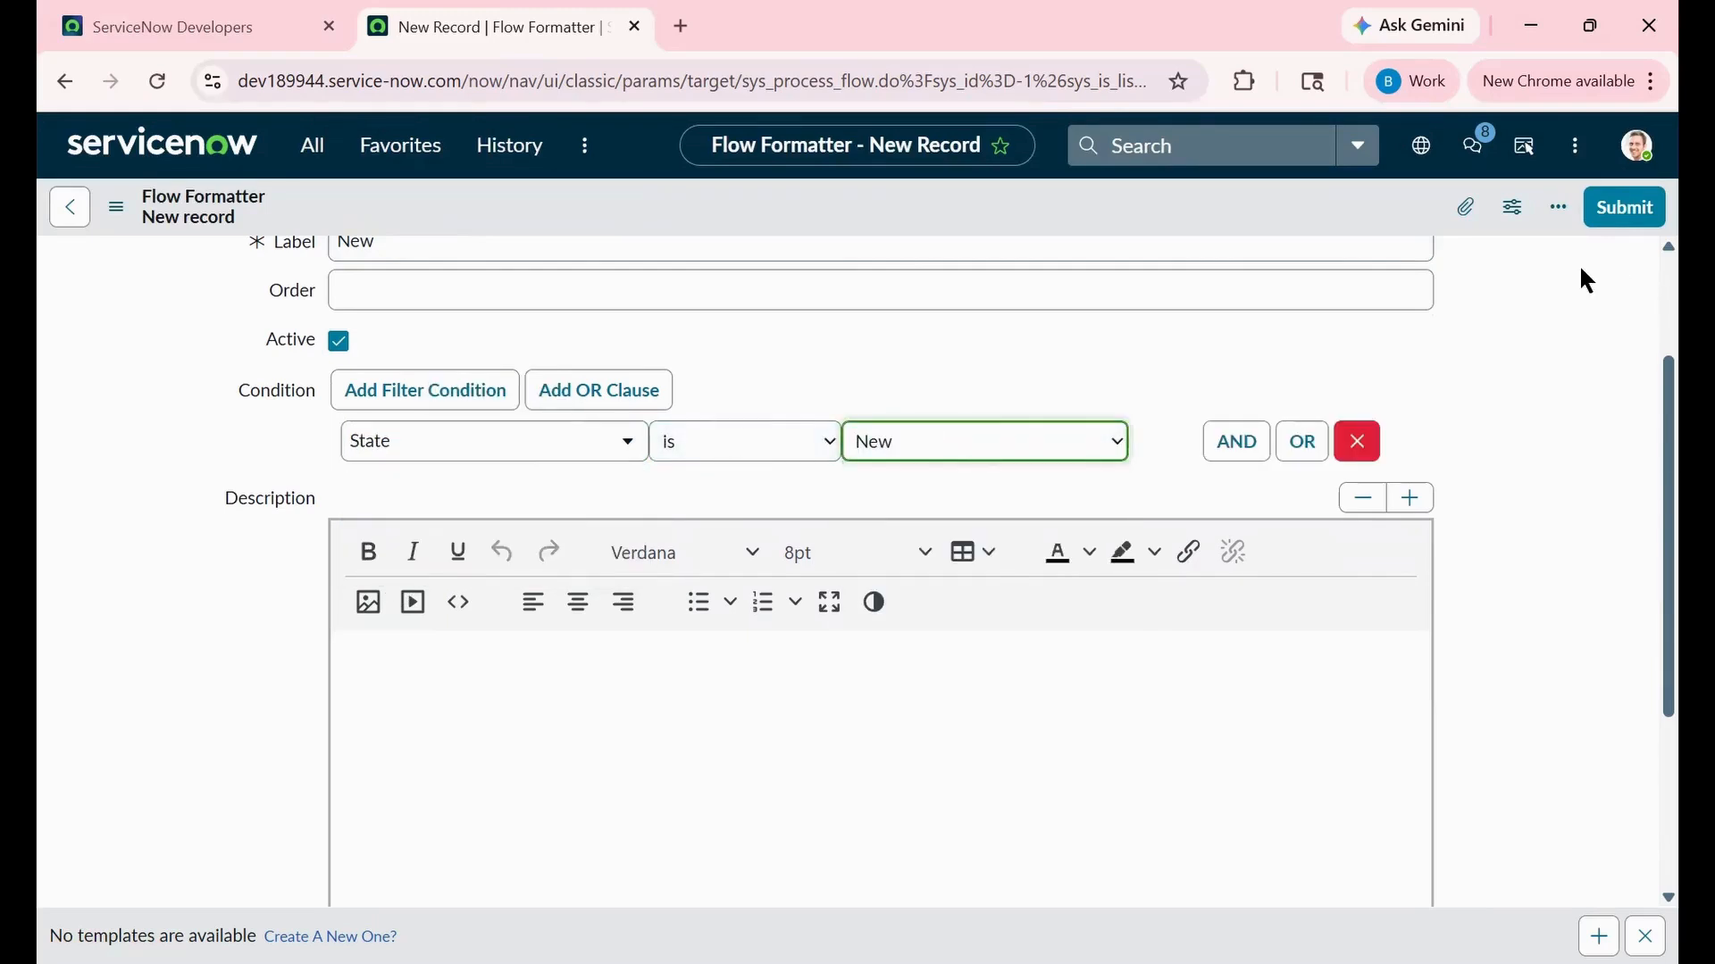
# Step: Set the New flow formatter's order to 100 and submit the record
pyautogui.scroll(1, 1085, 400)
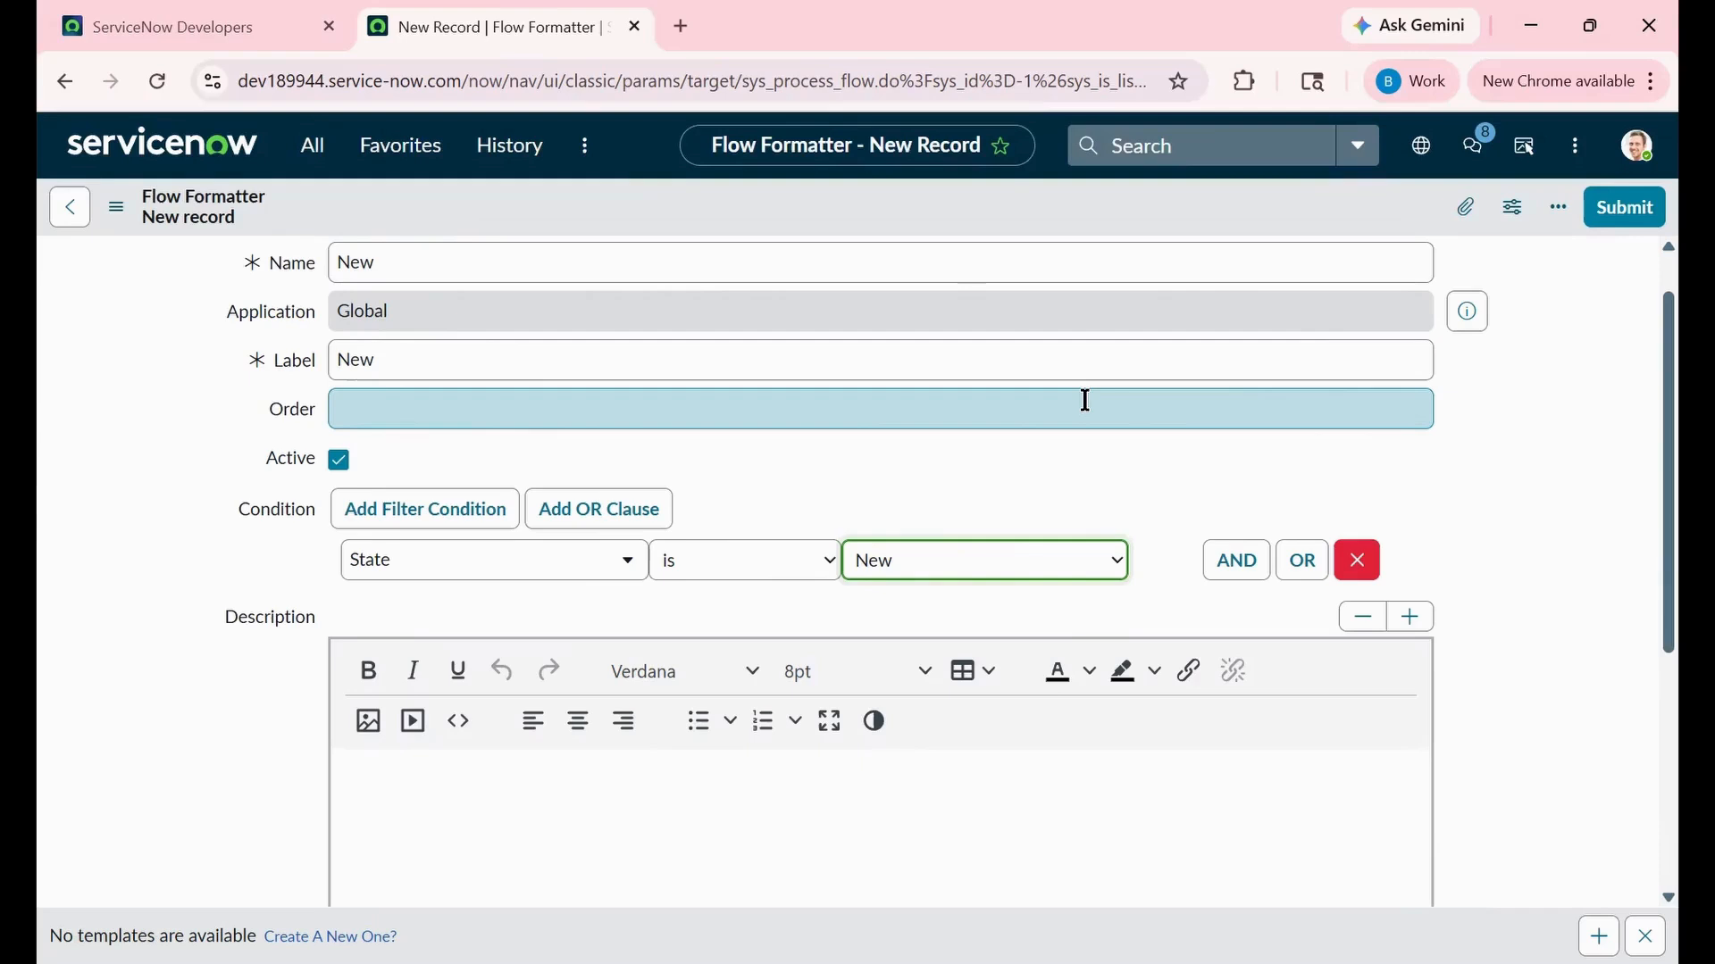
pyautogui.click(1085, 400)
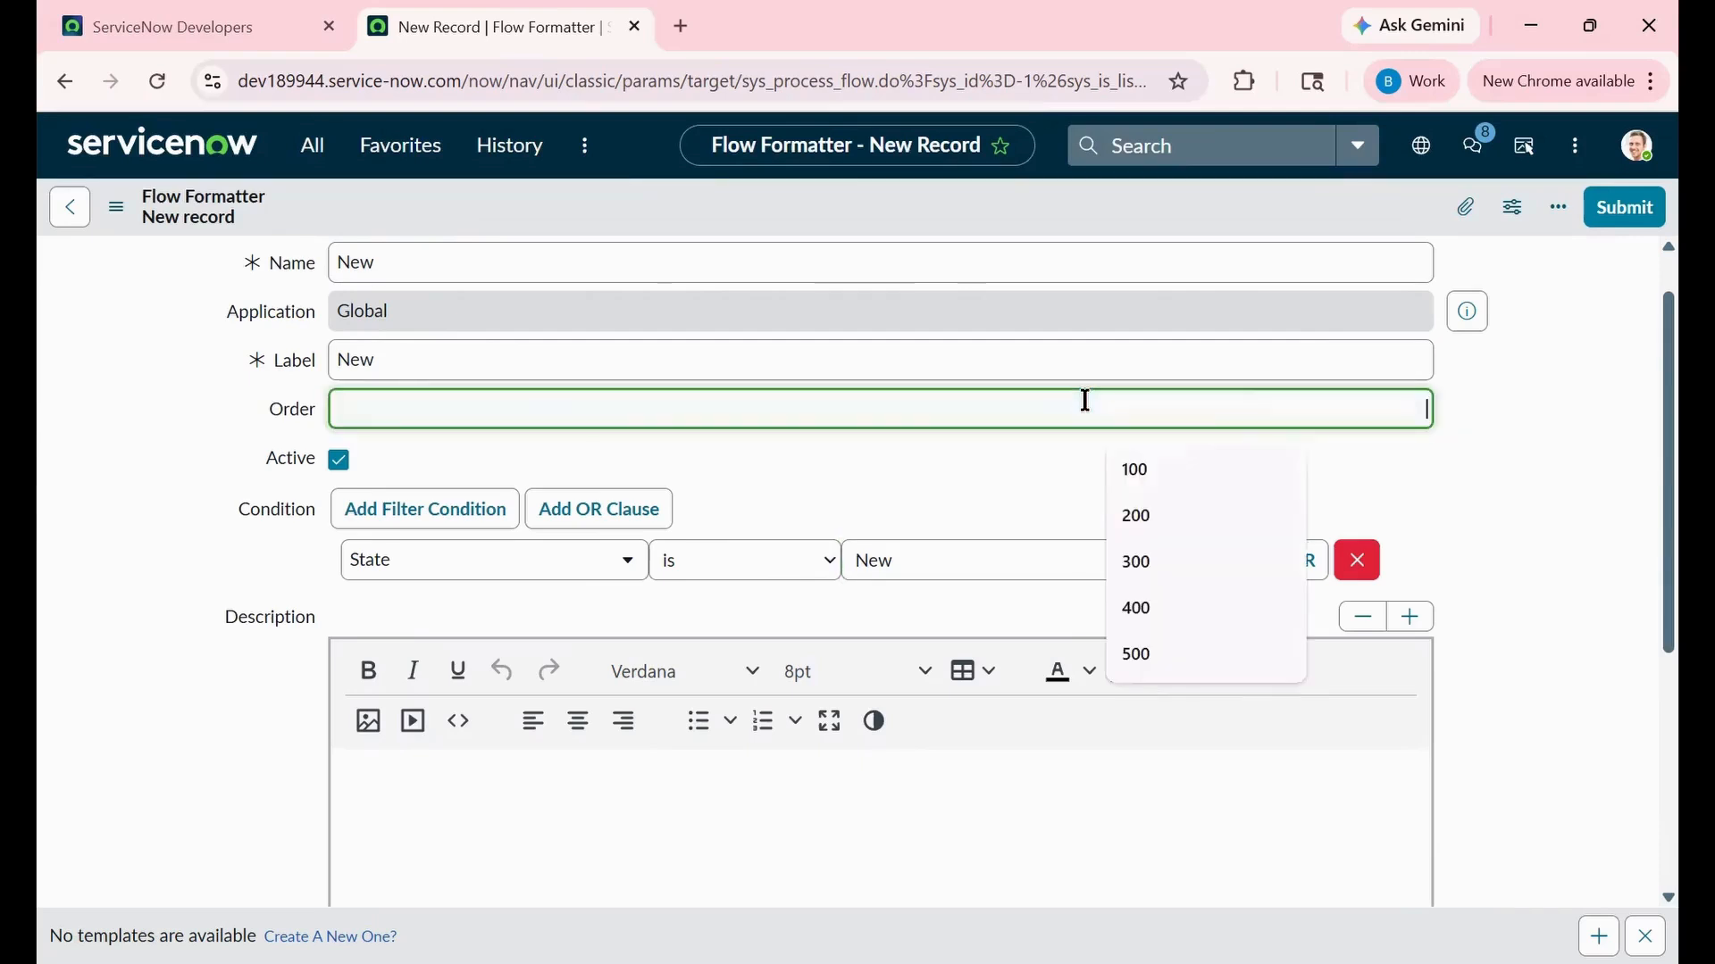
pyautogui.write('100')
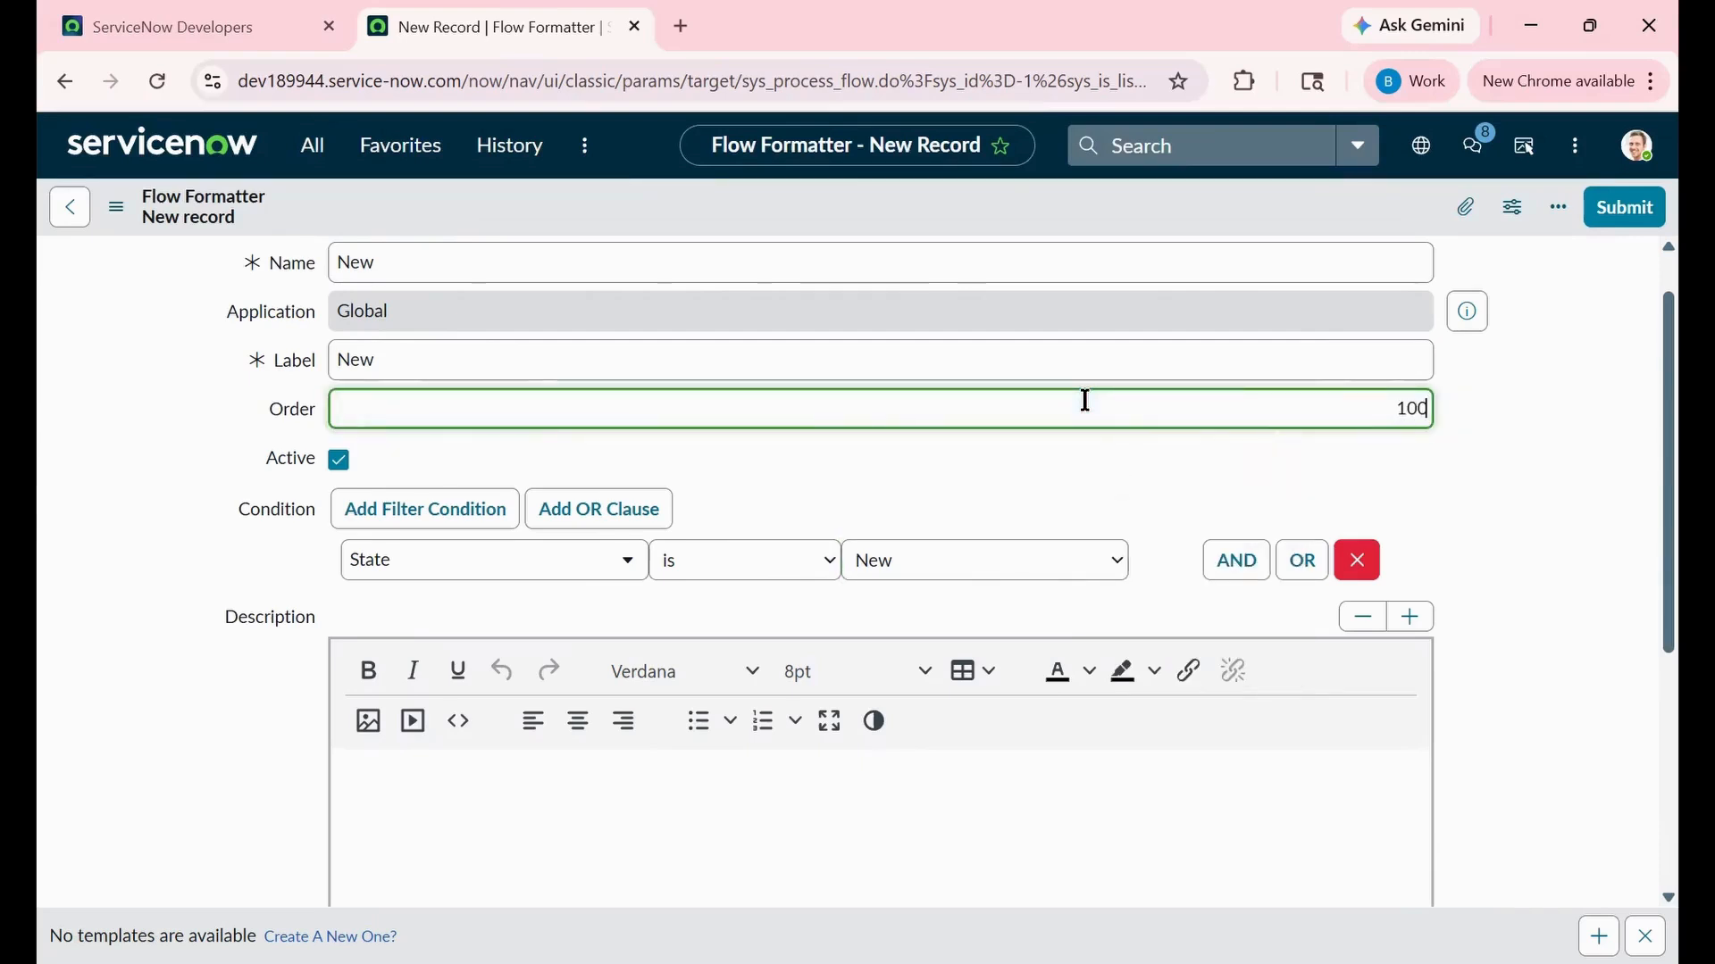
pyautogui.scroll(-1, 1570, 394)
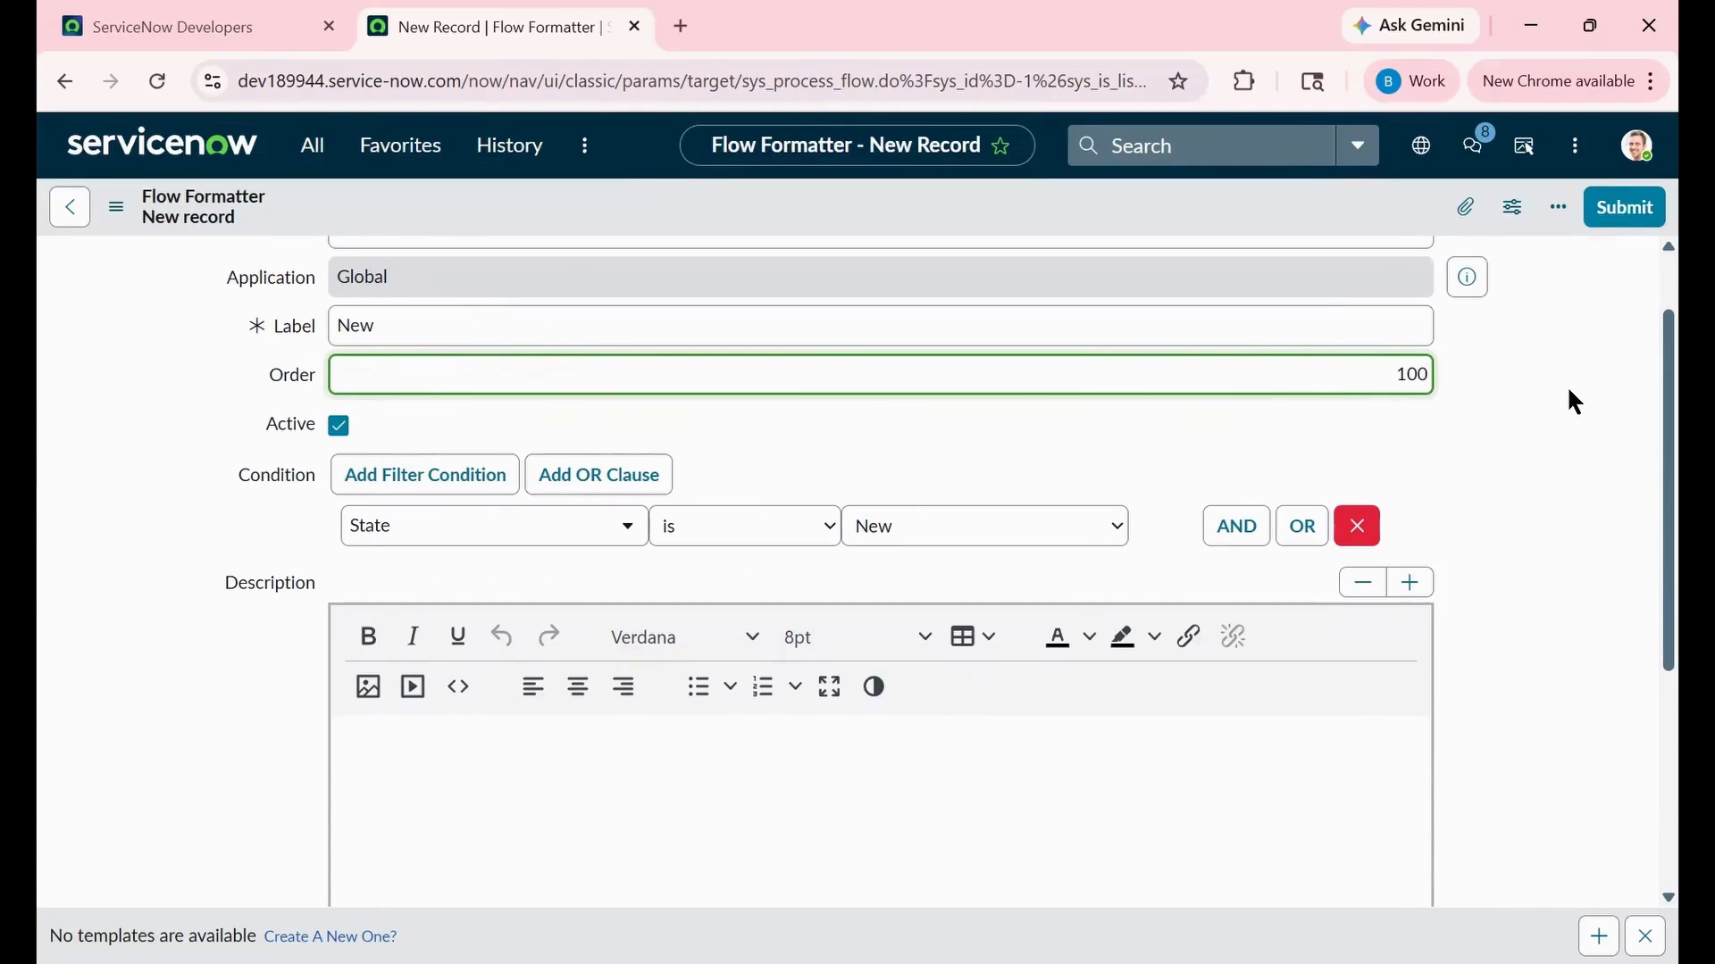
pyautogui.scroll(1, 1574, 402)
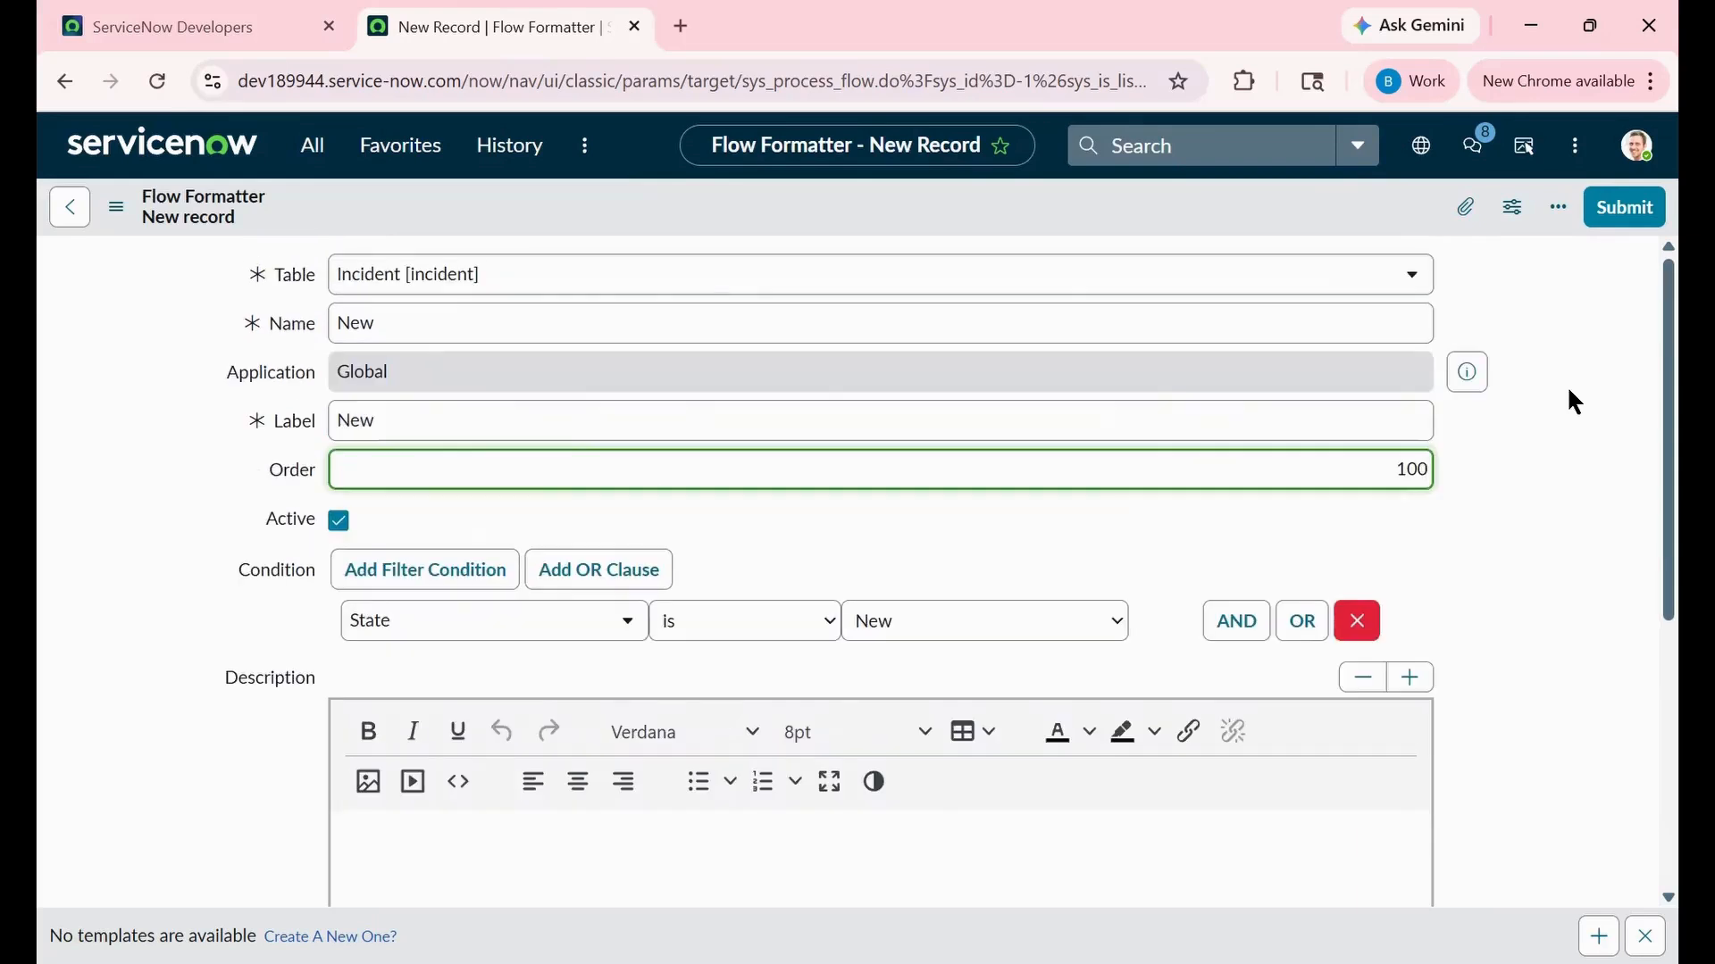
pyautogui.click(1617, 200)
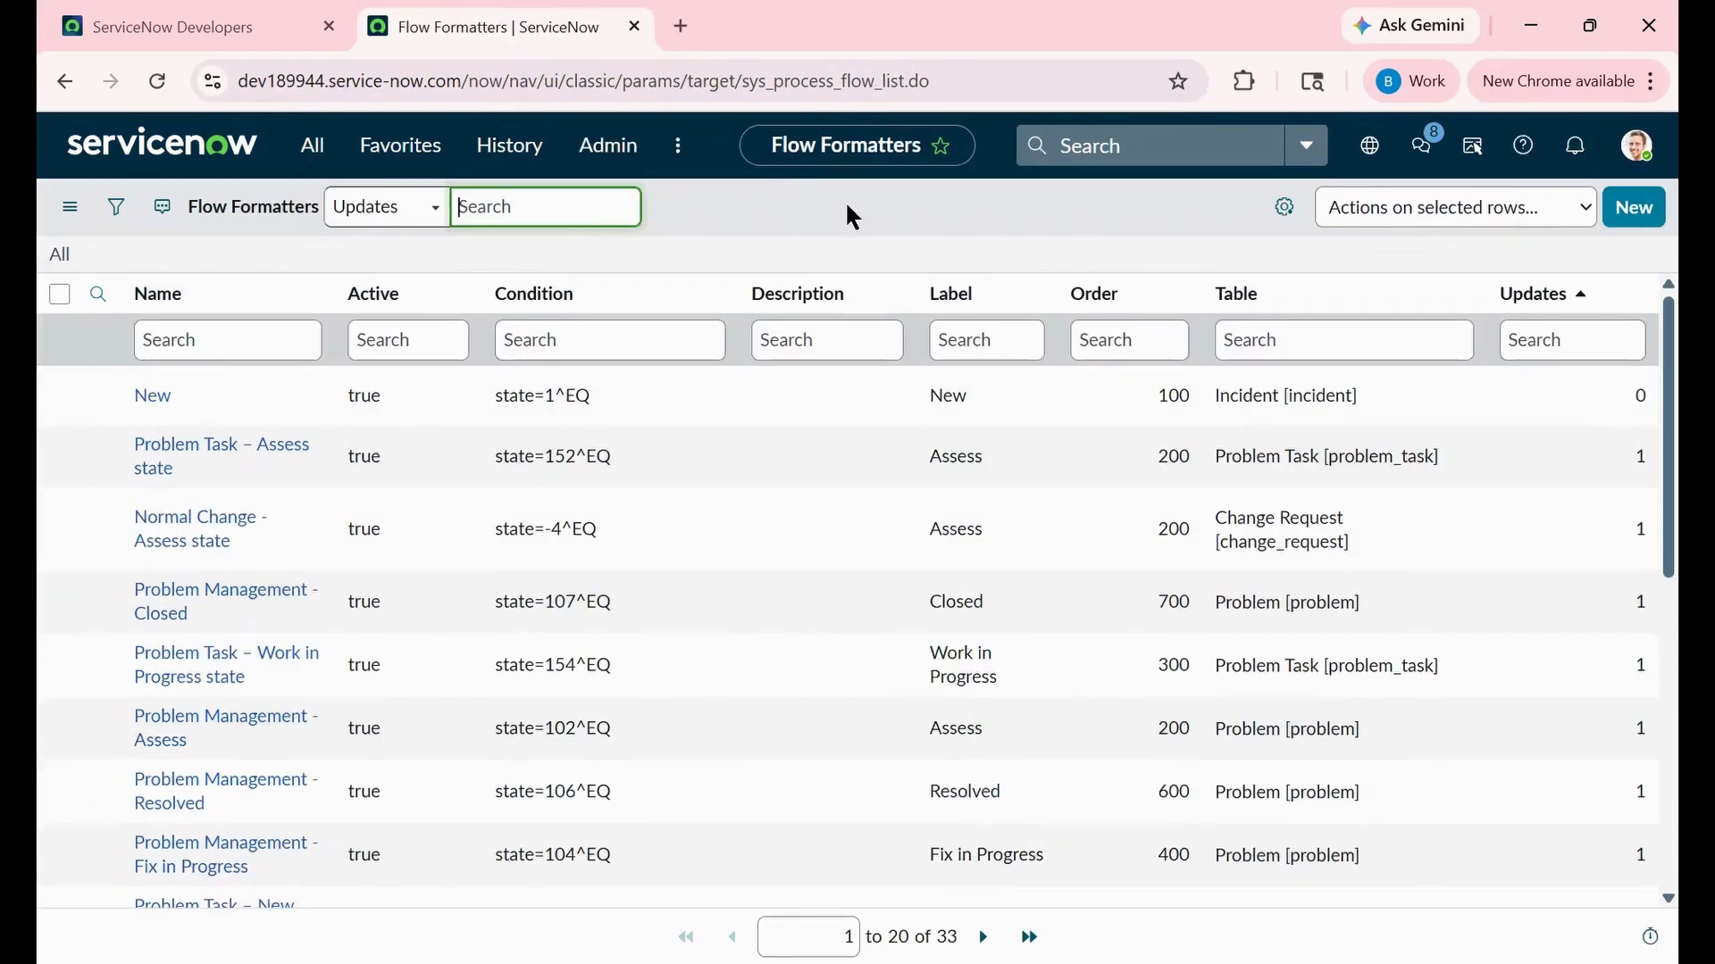
# Step: Create another flow formatter record with In Progress as both its name and label
pyautogui.click(1646, 216)
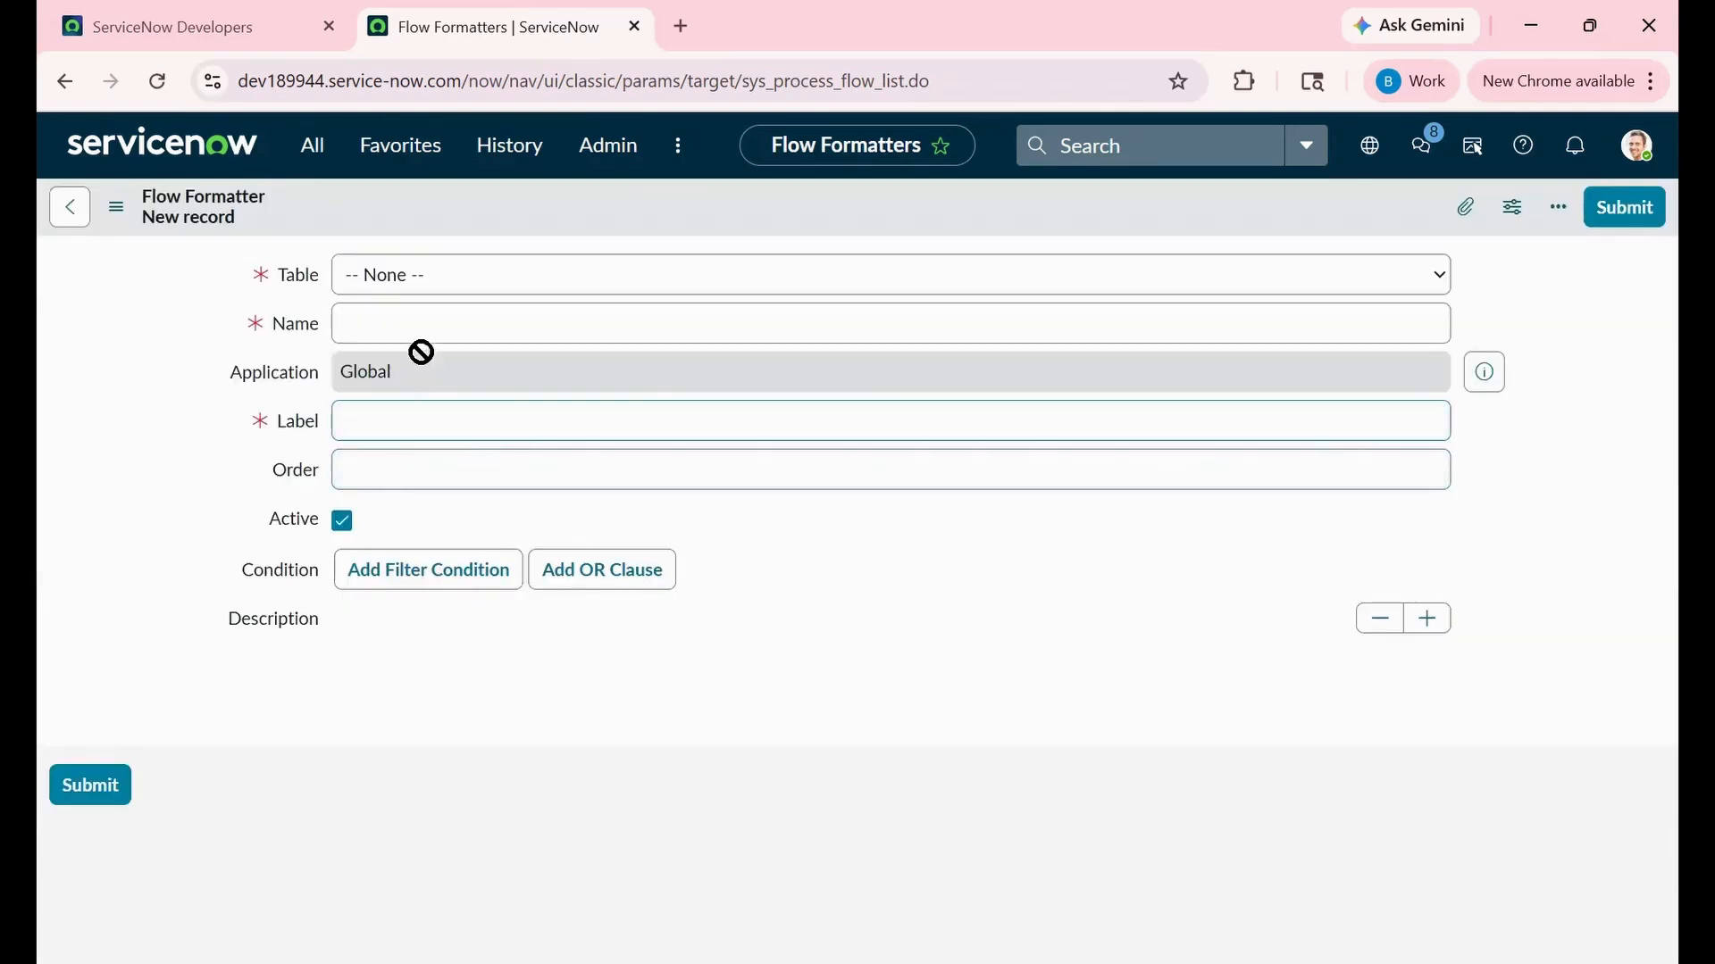
pyautogui.click(426, 312)
pyautogui.write('In P')
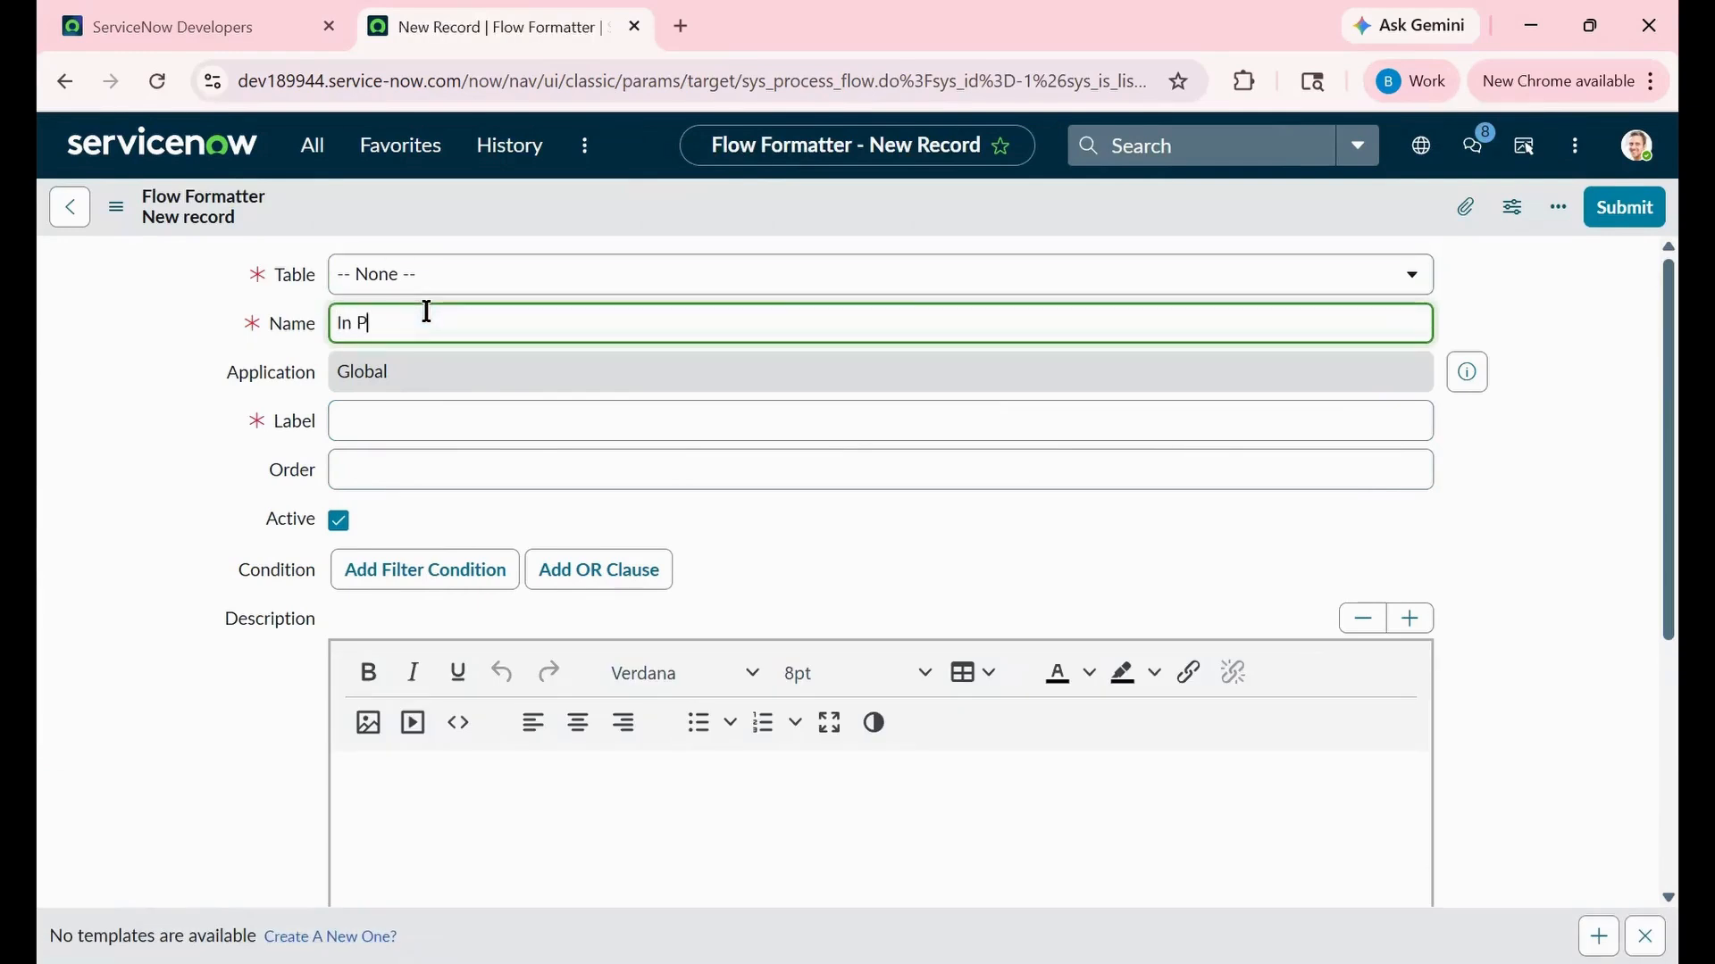
pyautogui.write('rogress')
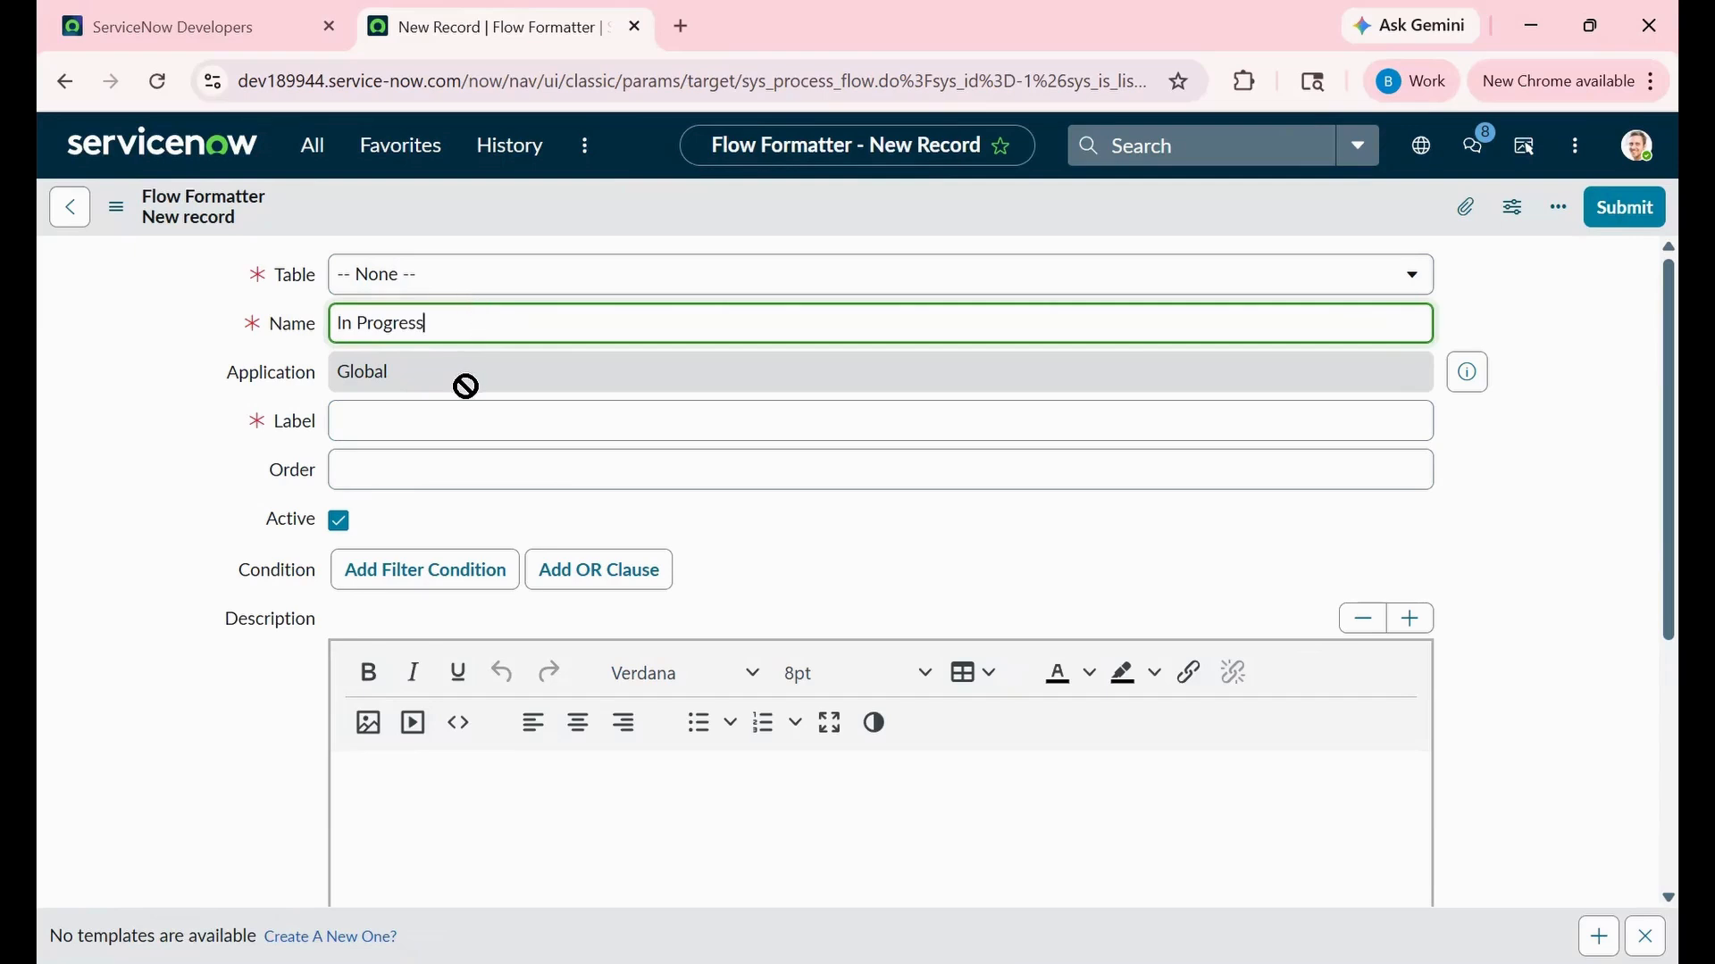
pyautogui.click(427, 429)
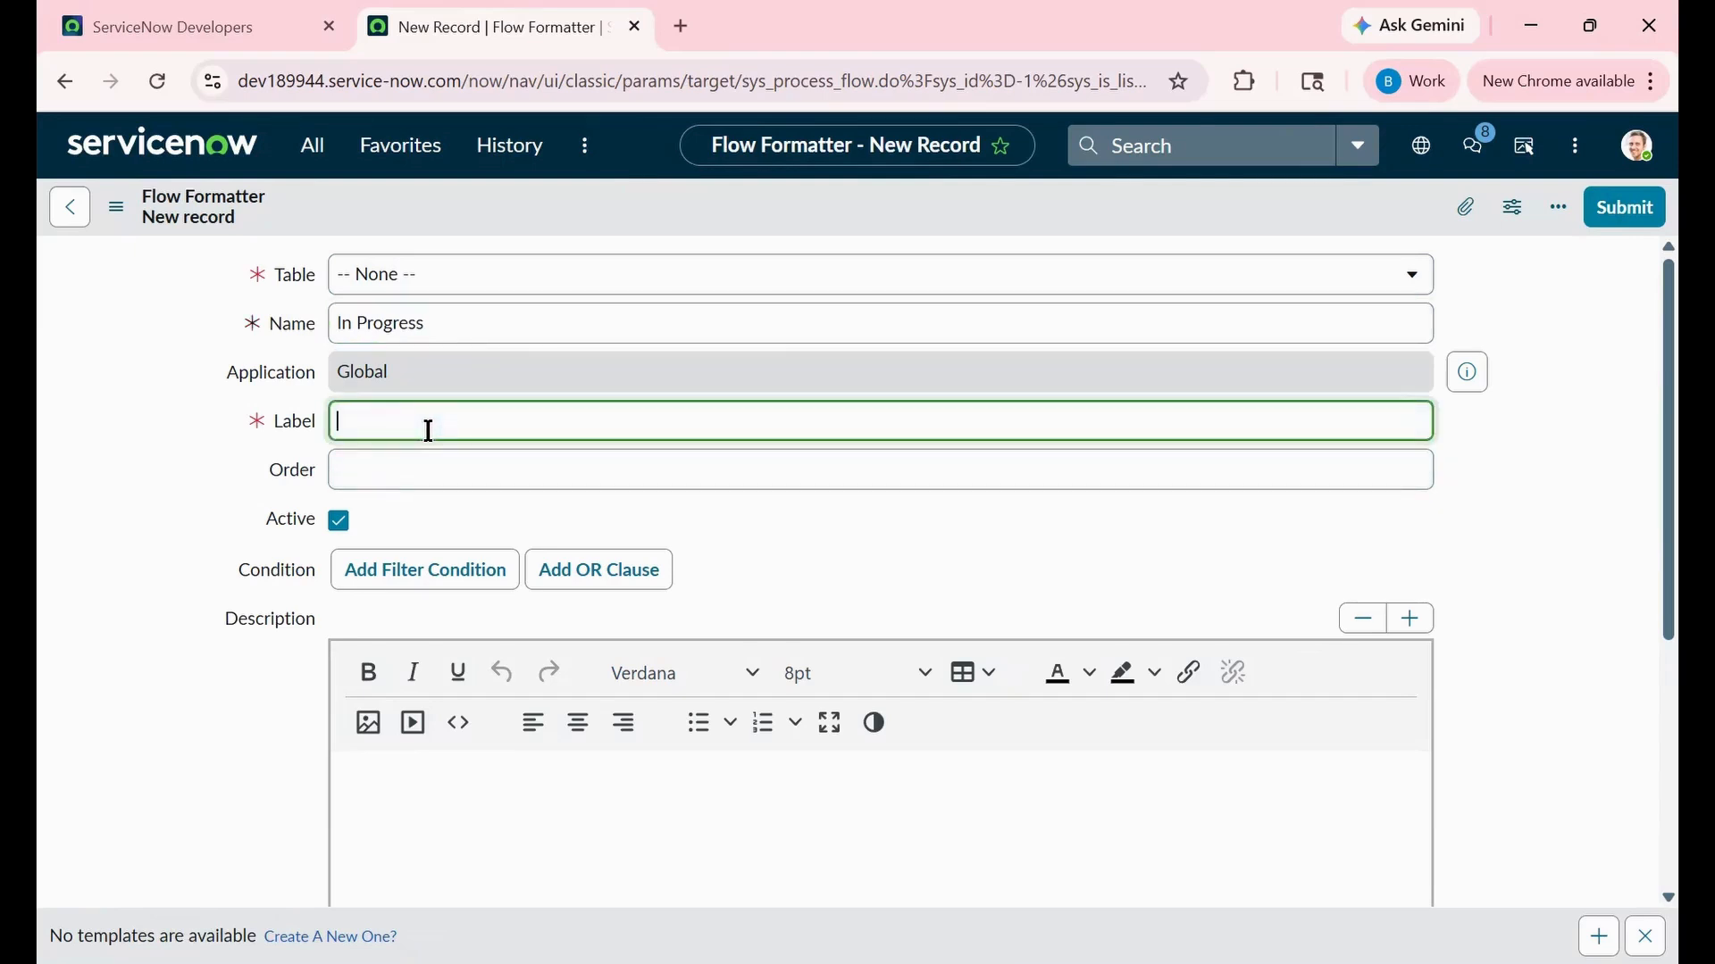
pyautogui.write('In Progress')
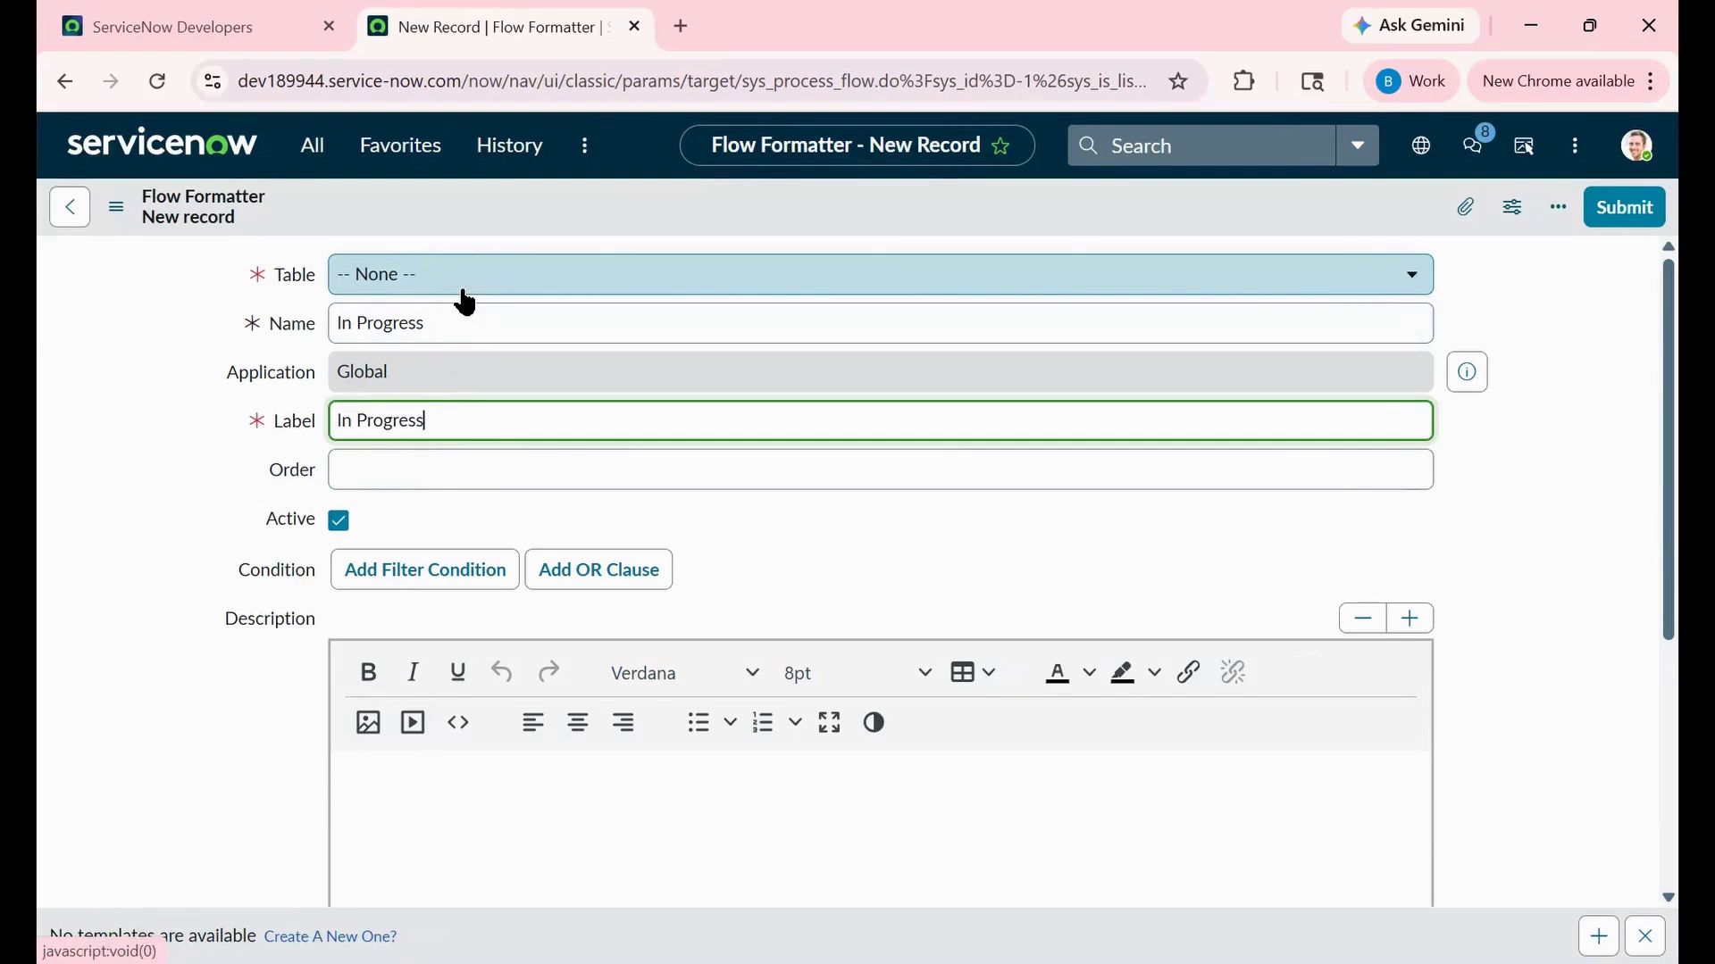
# Step: Set the In Progress flow formatter's table to Incident [incident]
pyautogui.click(516, 283)
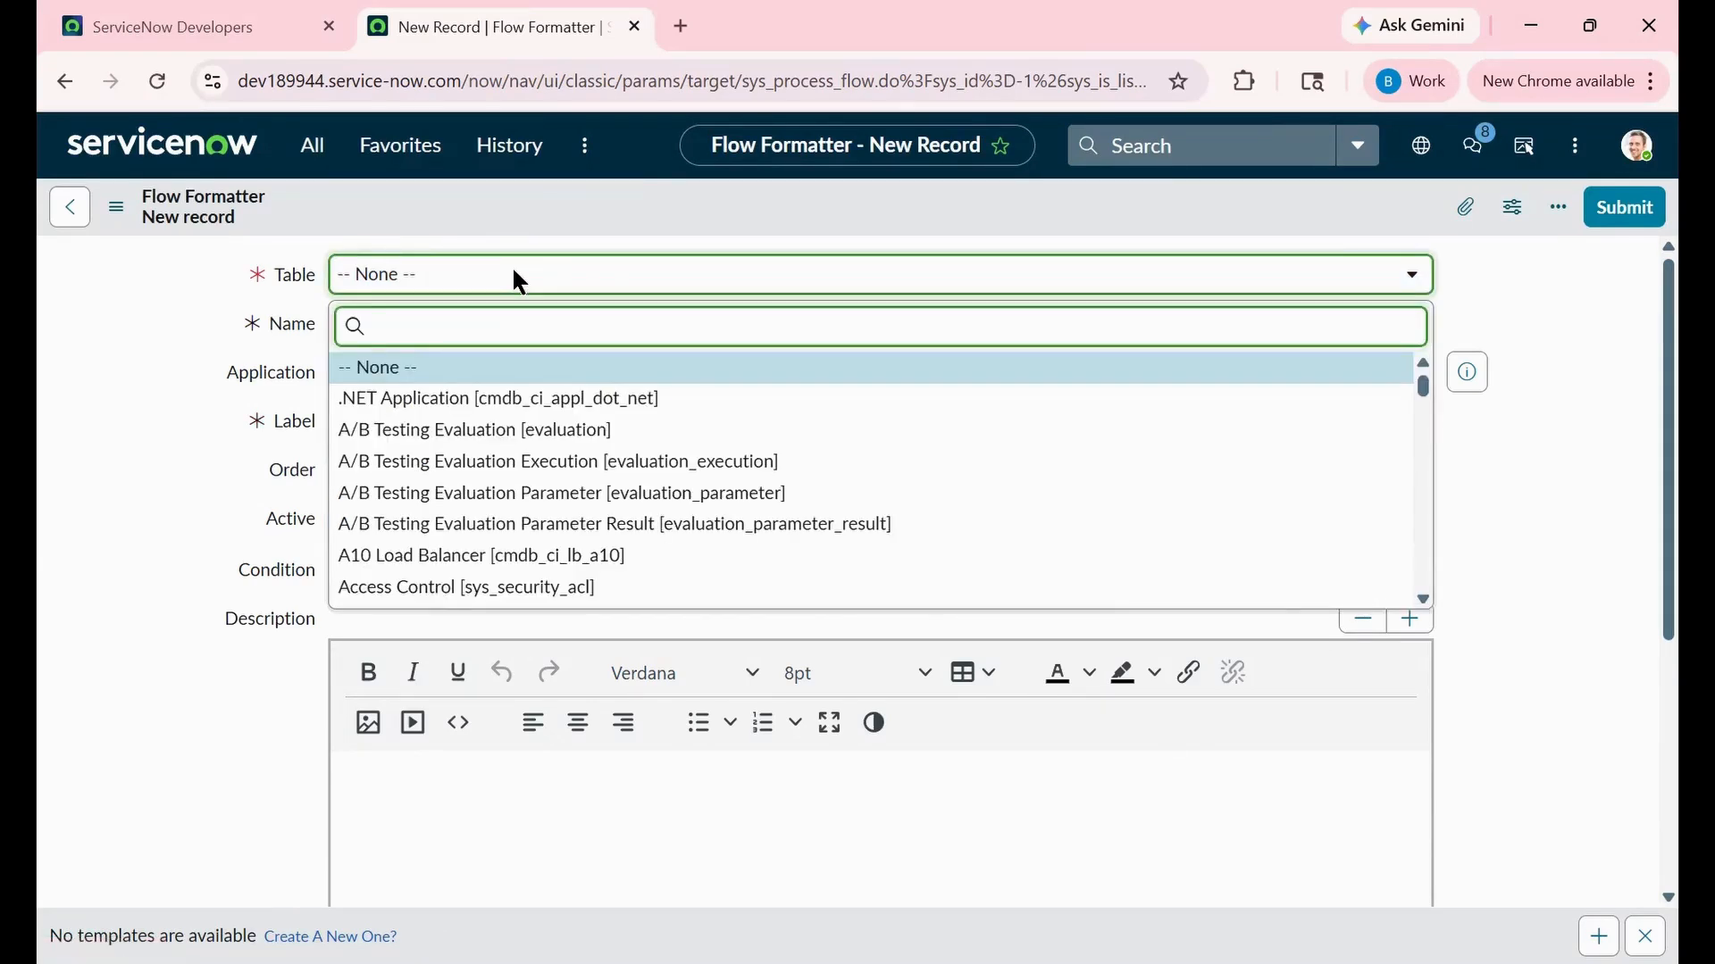
pyautogui.write('inci')
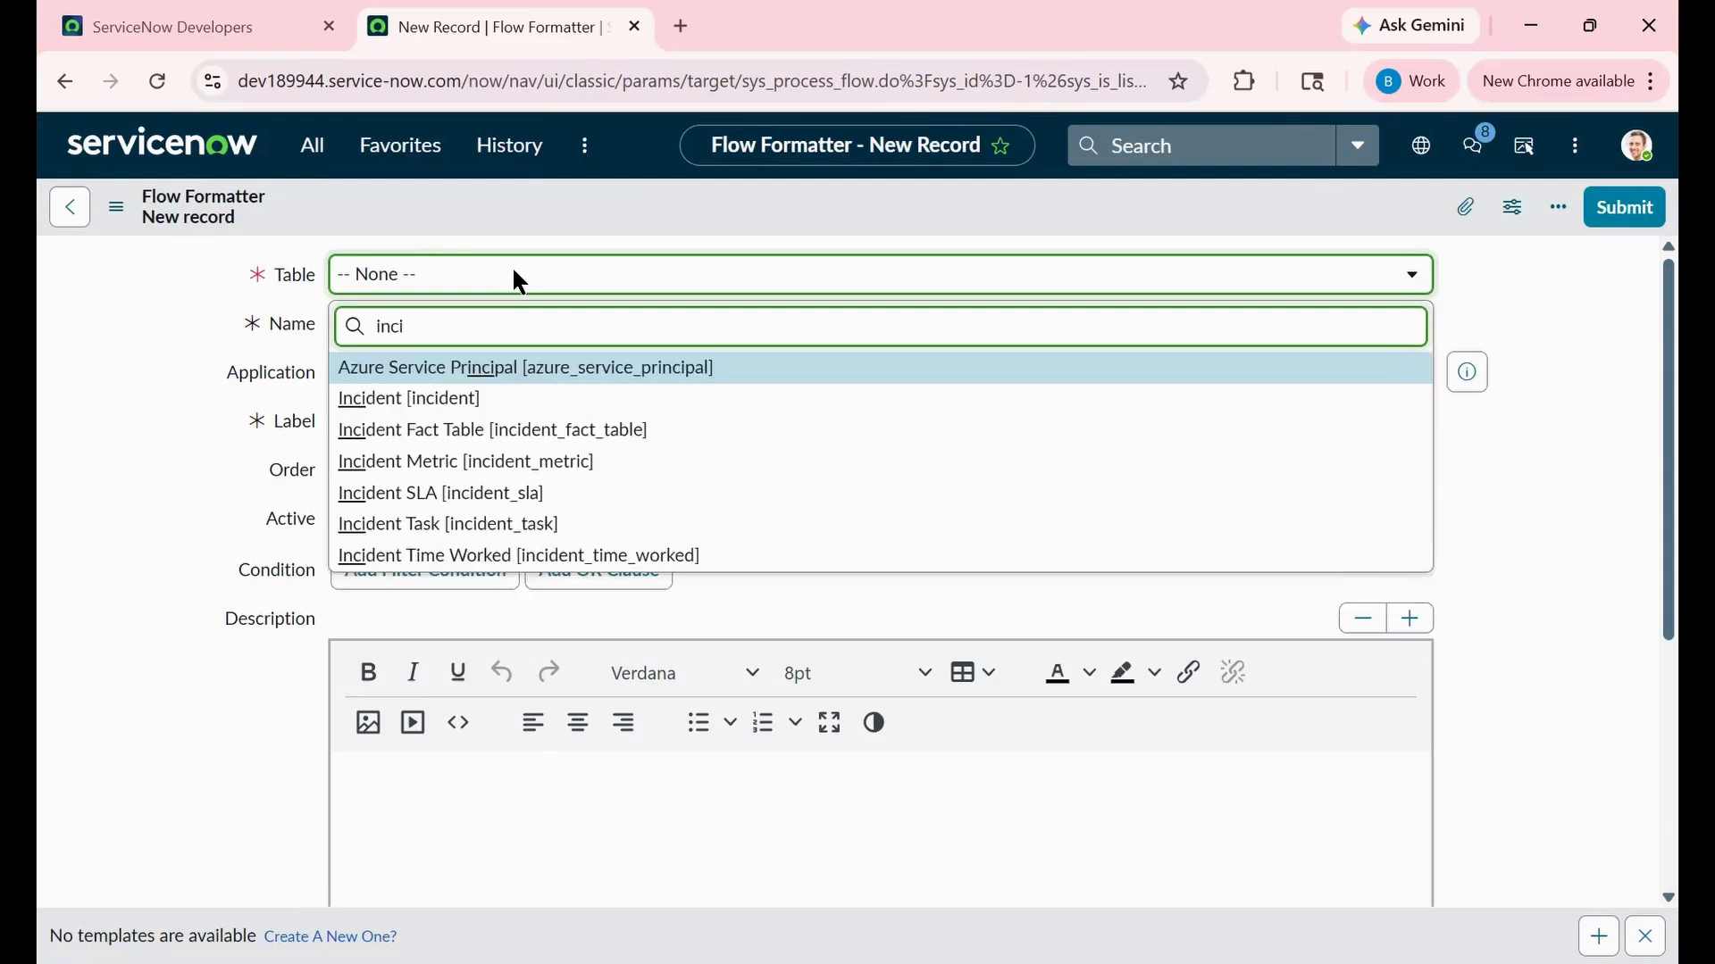
pyautogui.write('dent')
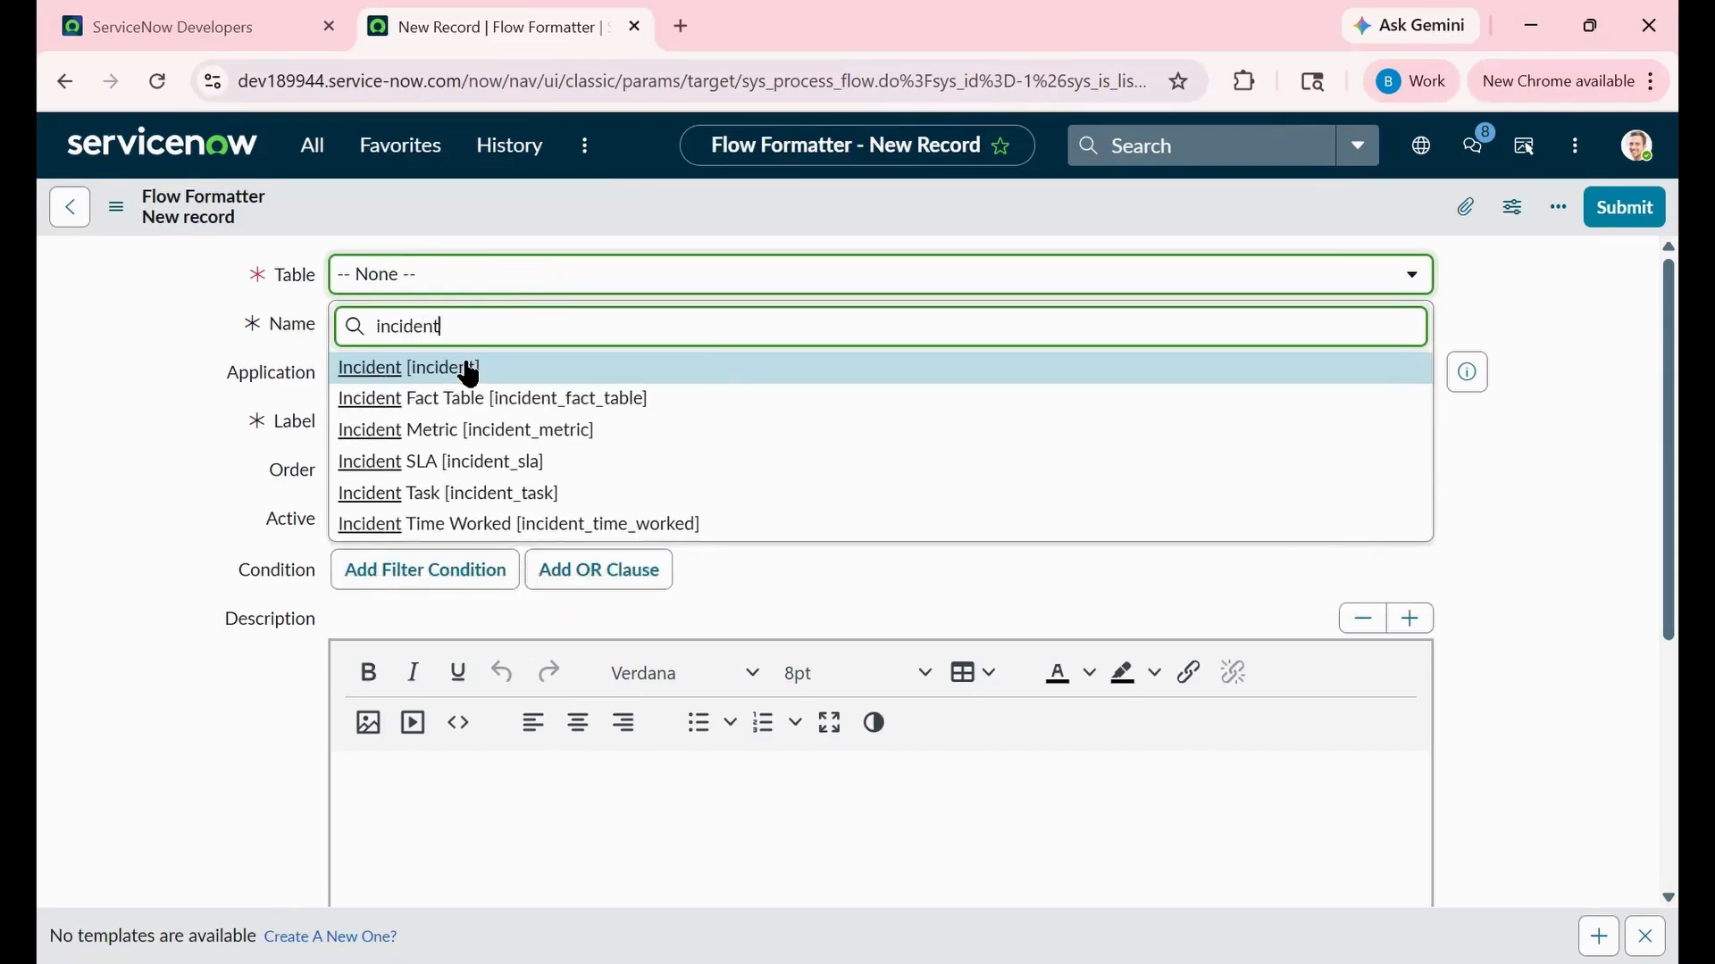
pyautogui.click(467, 369)
# Step: Set the flow formatter's condition to State is In Progress
pyautogui.scroll(-1, 691, 549)
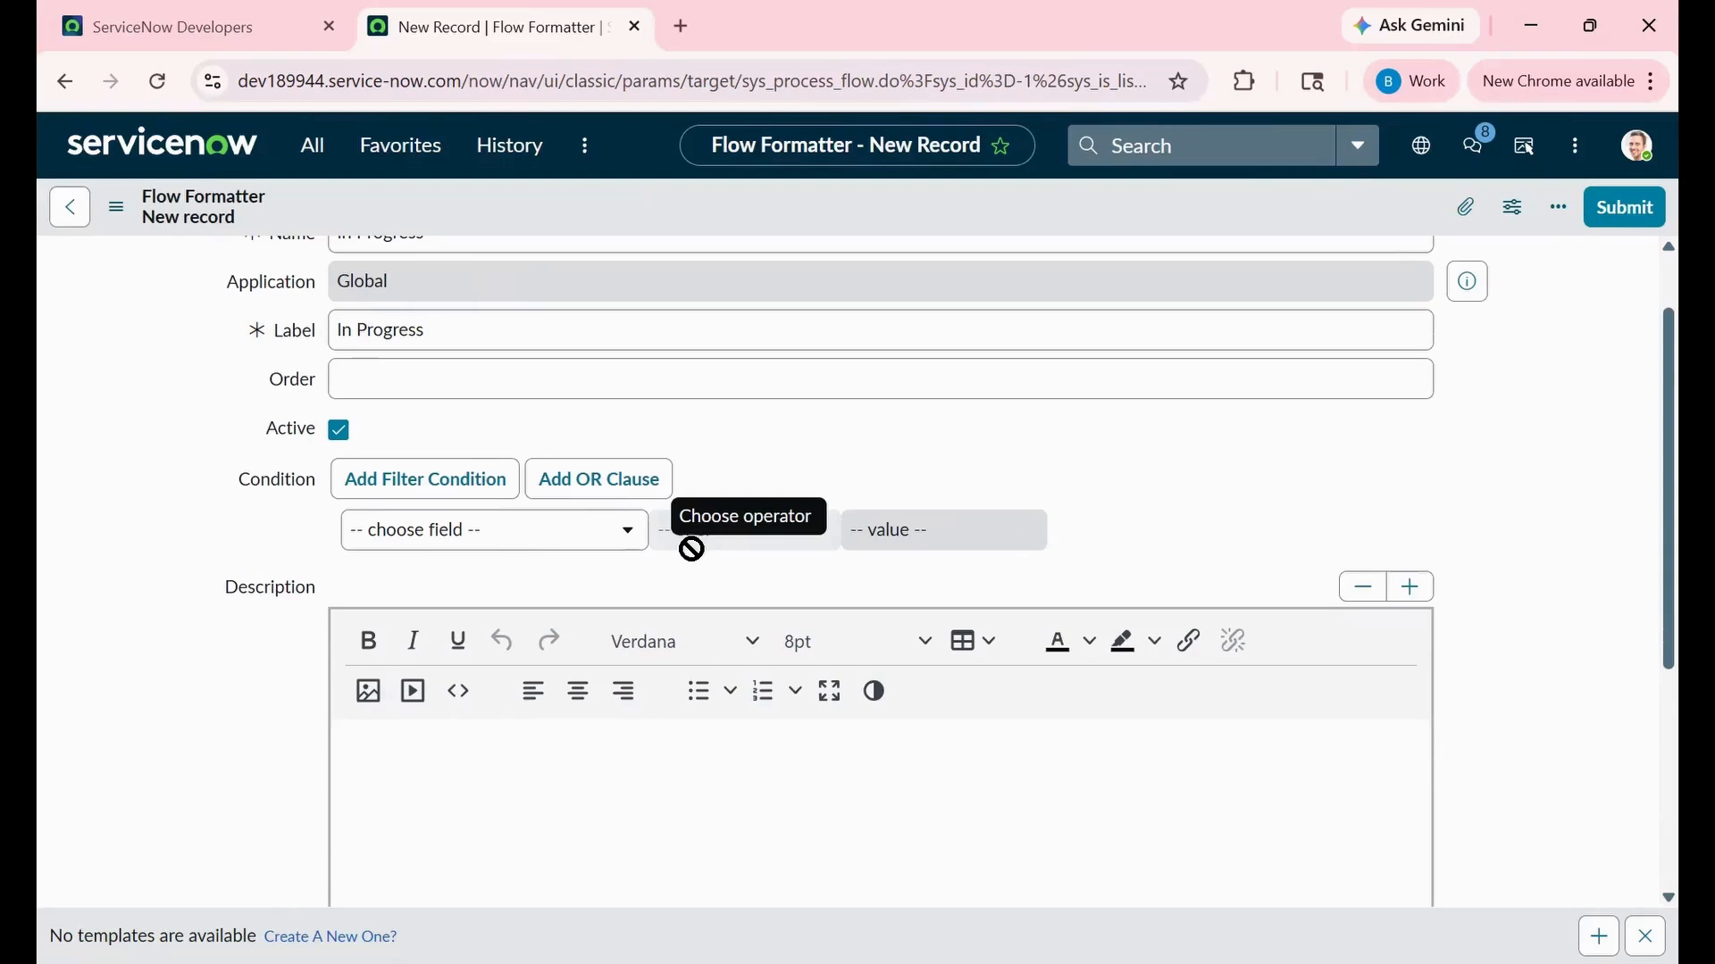
pyautogui.scroll(-1, 691, 549)
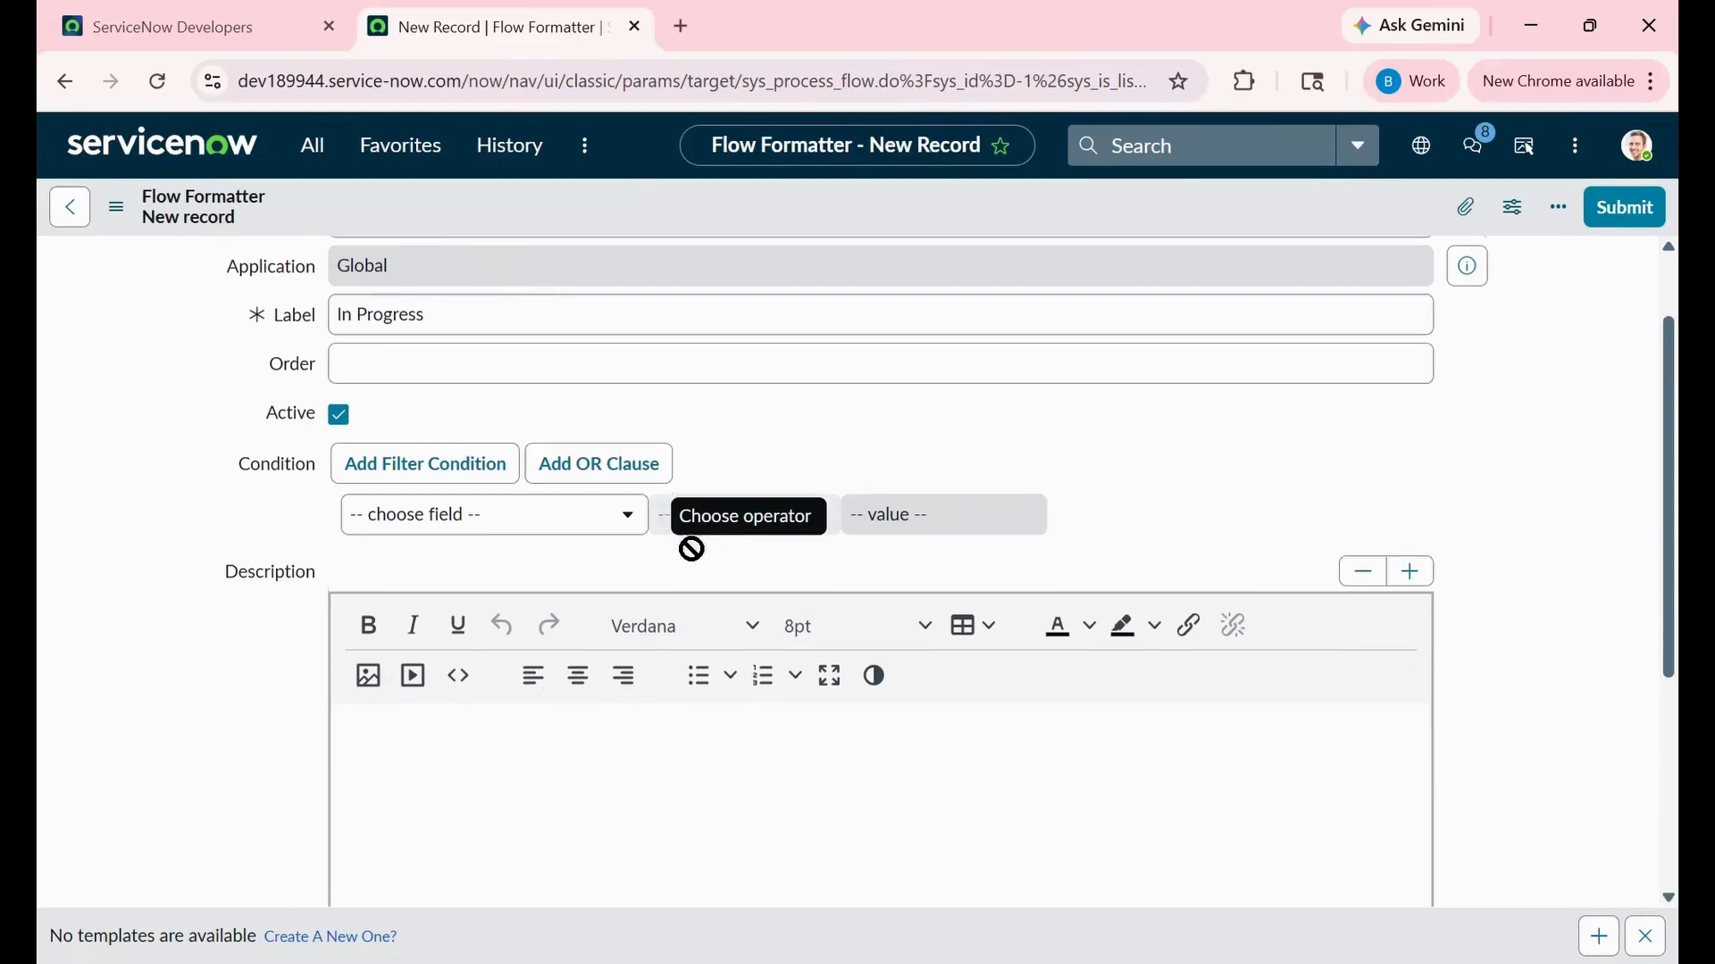
pyautogui.click(604, 507)
pyautogui.write('state')
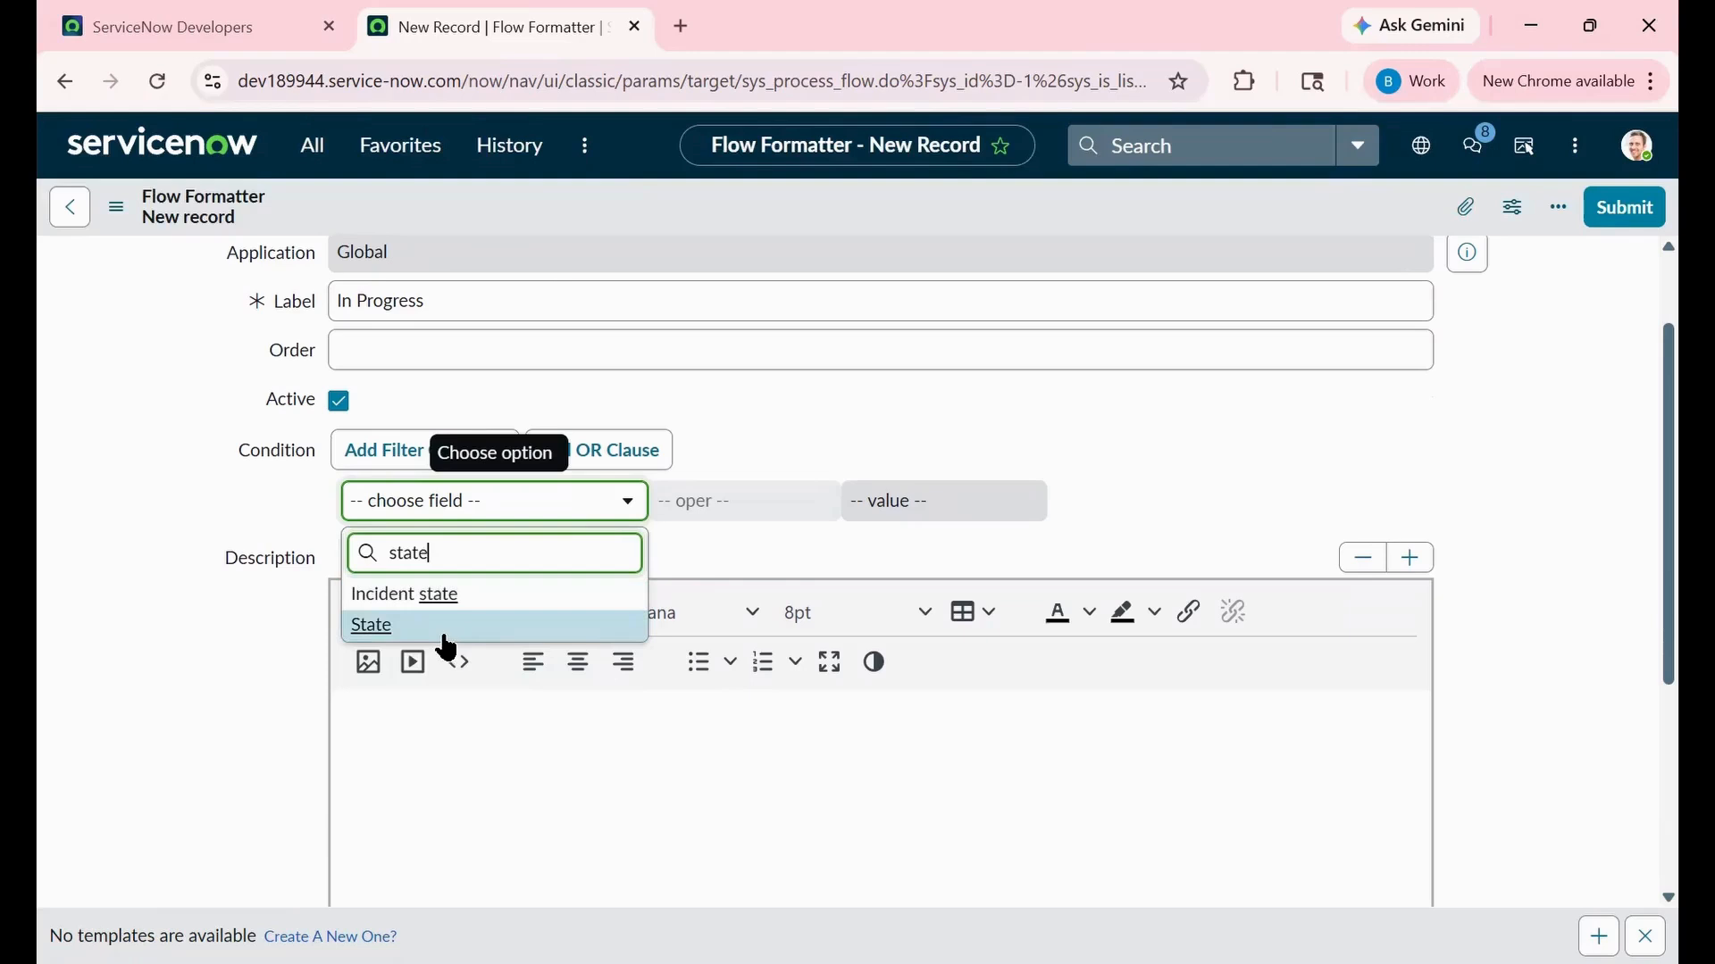
pyautogui.press('Return')
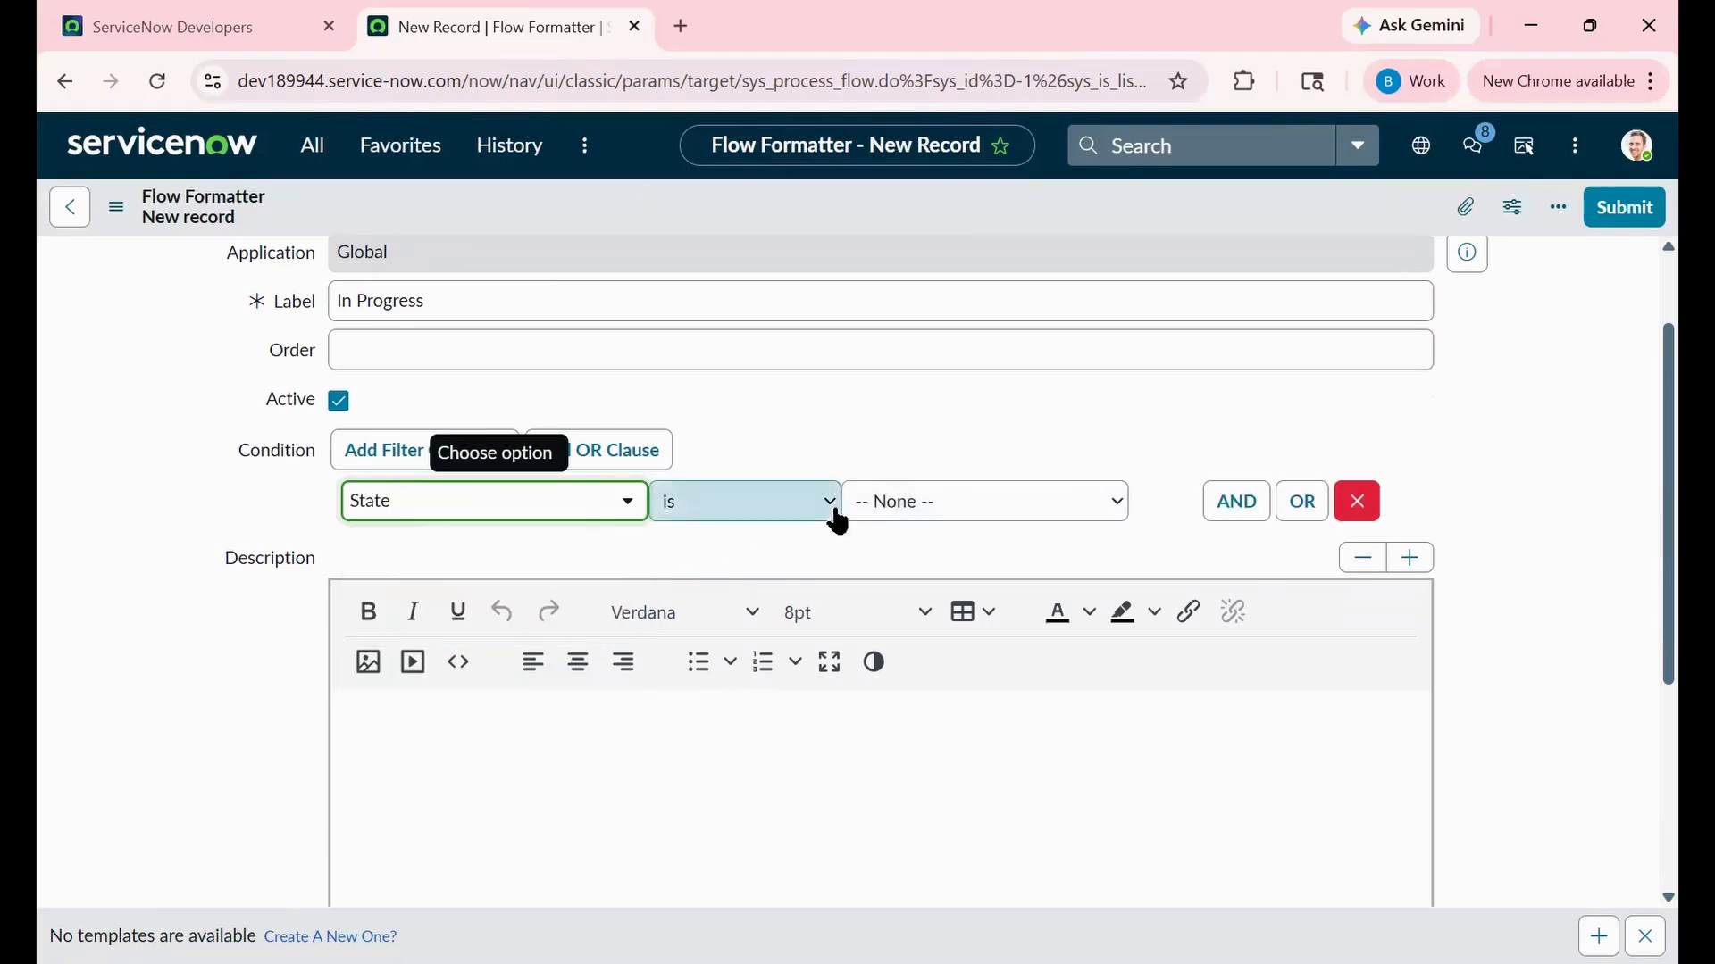
pyautogui.click(888, 500)
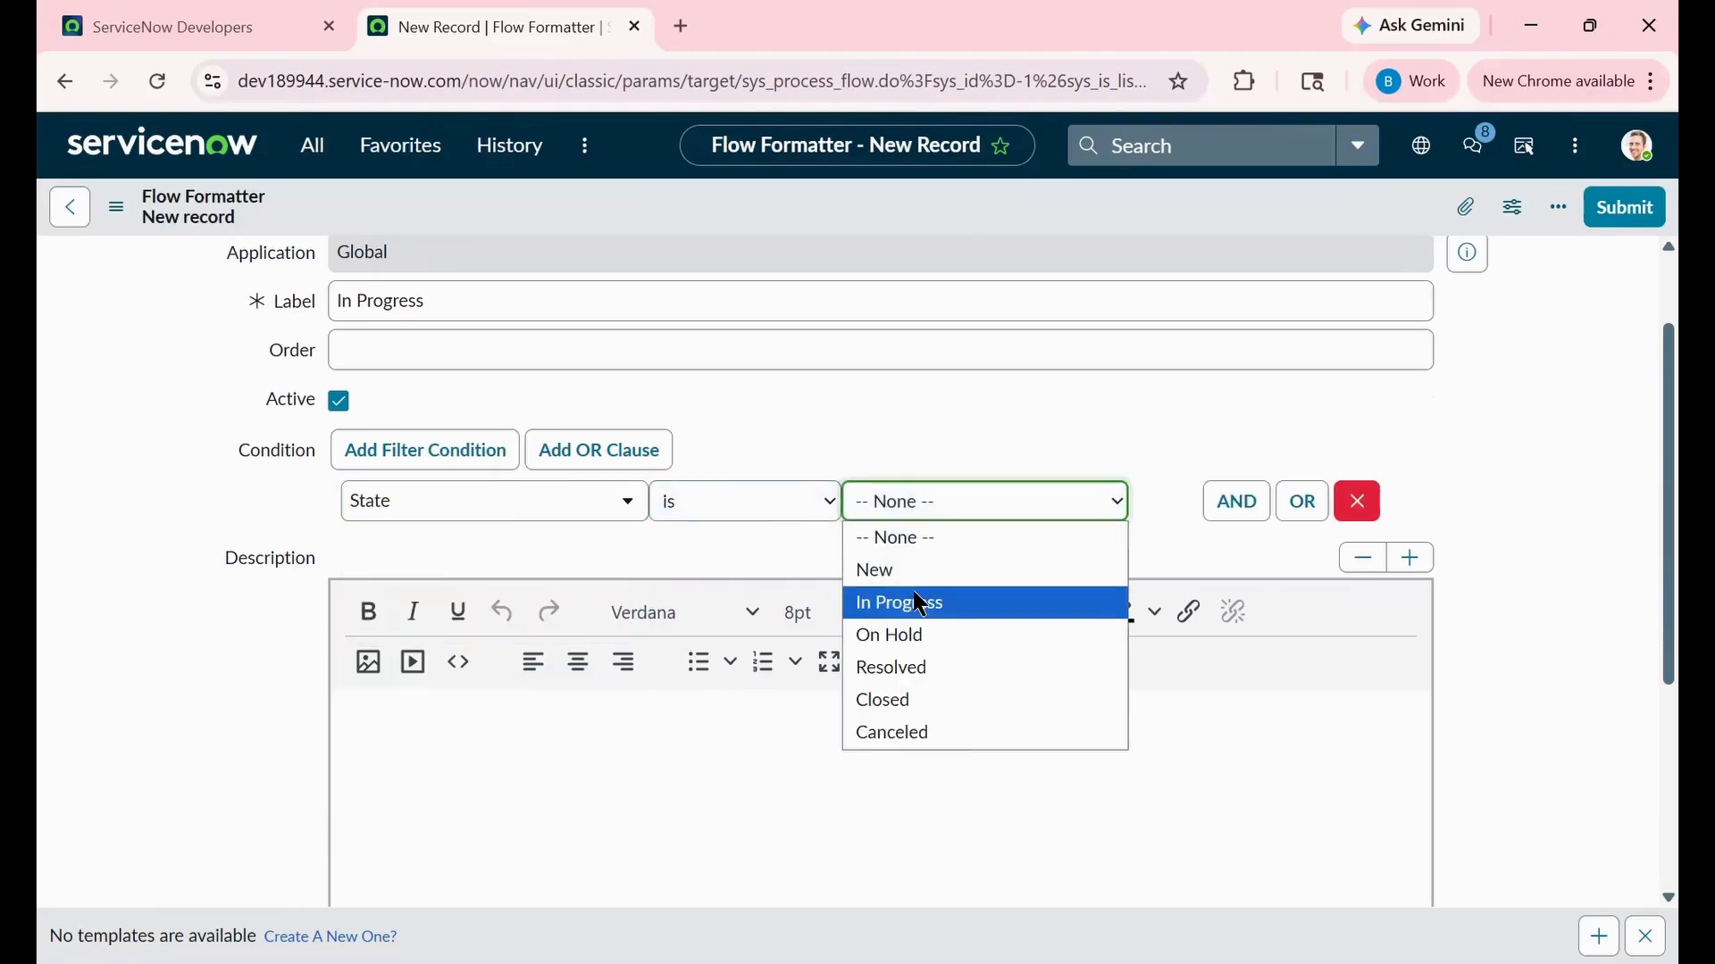
pyautogui.click(920, 603)
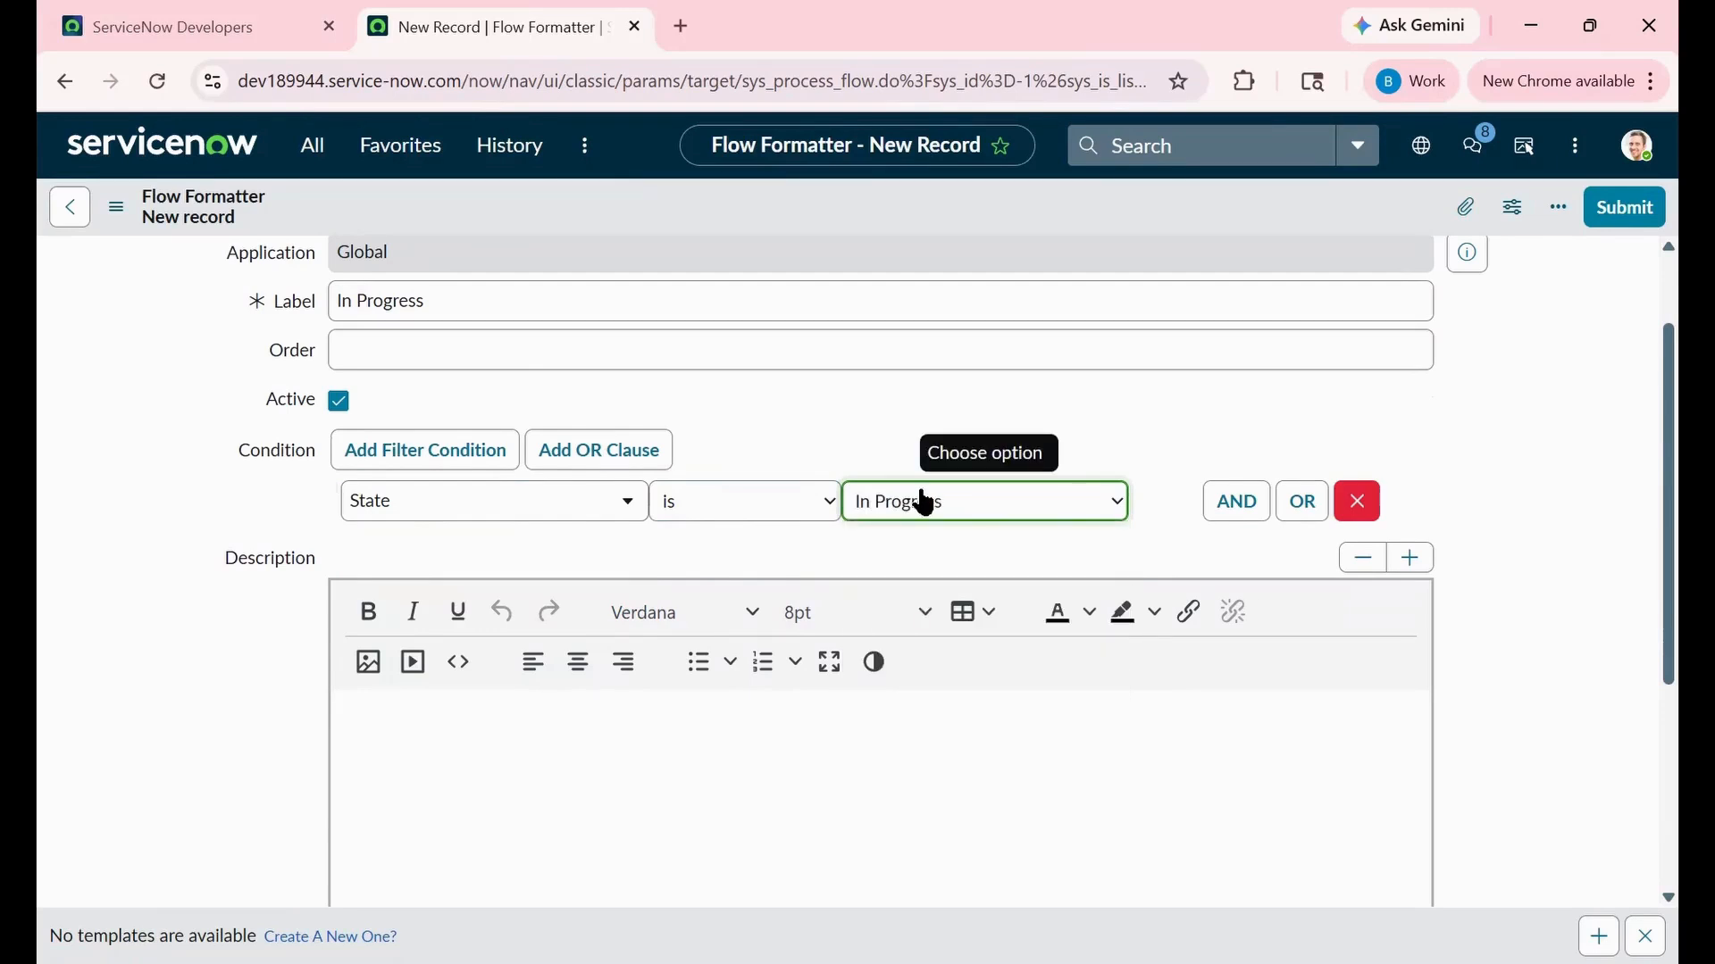
# Step: Set the In Progress flow formatter's order to 200 and submit the record
pyautogui.scroll(1, 924, 503)
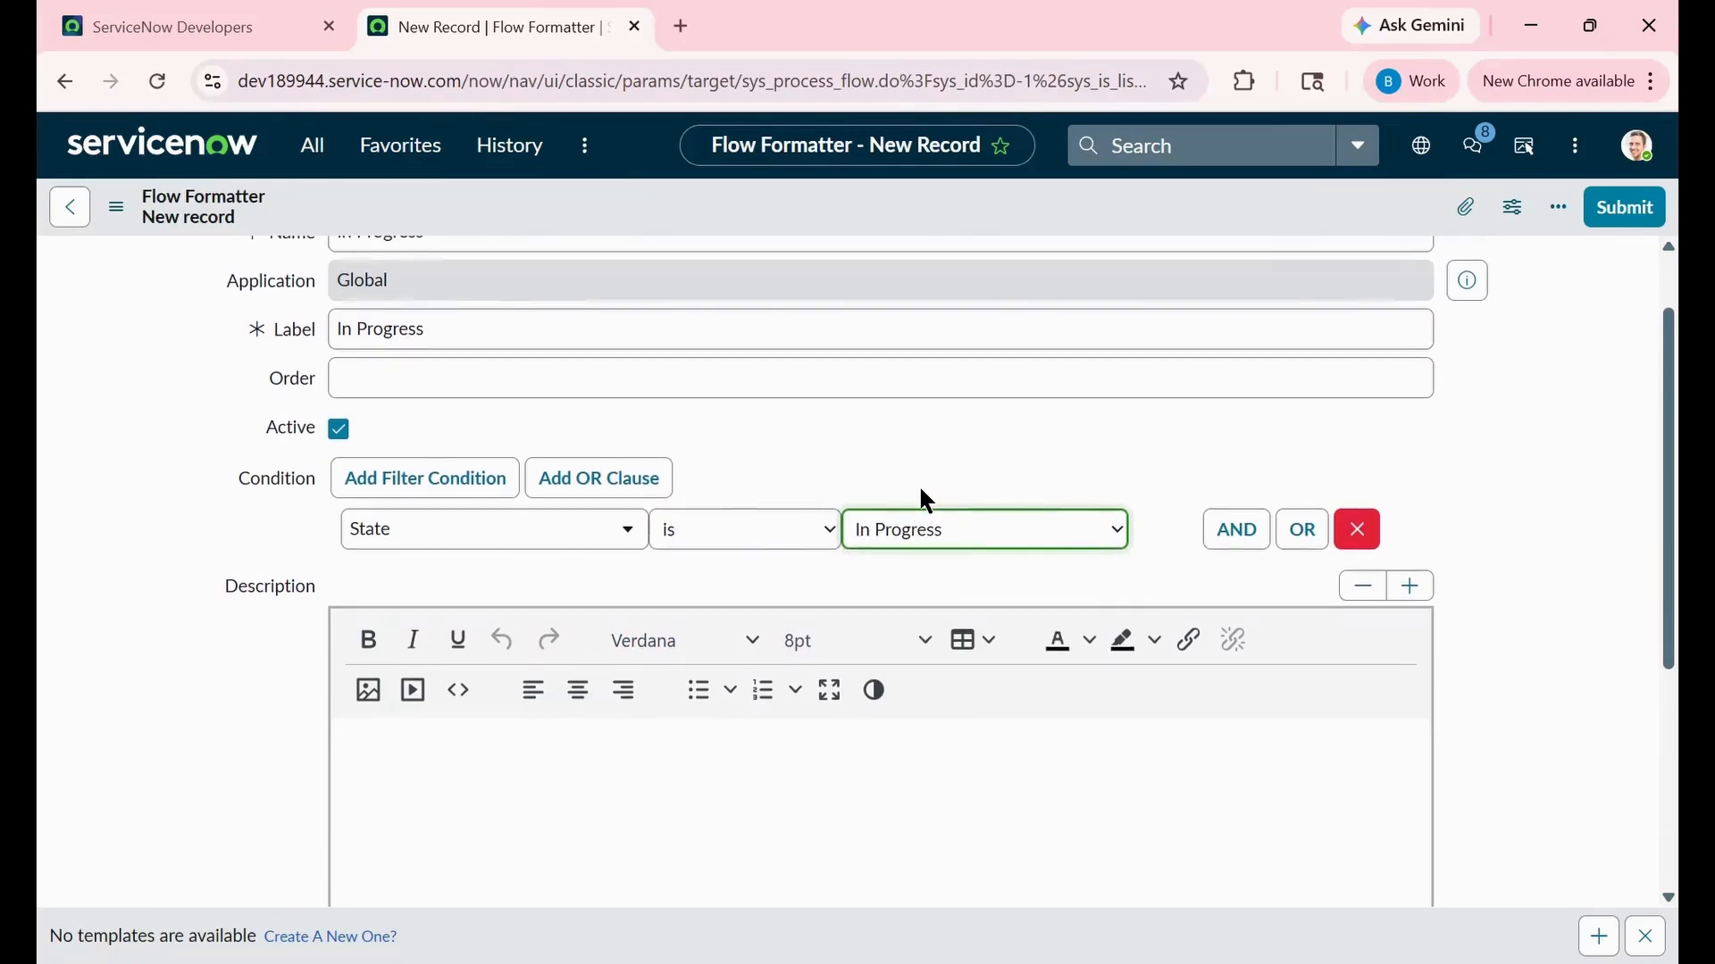
pyautogui.scroll(3, 921, 490)
pyautogui.click(880, 480)
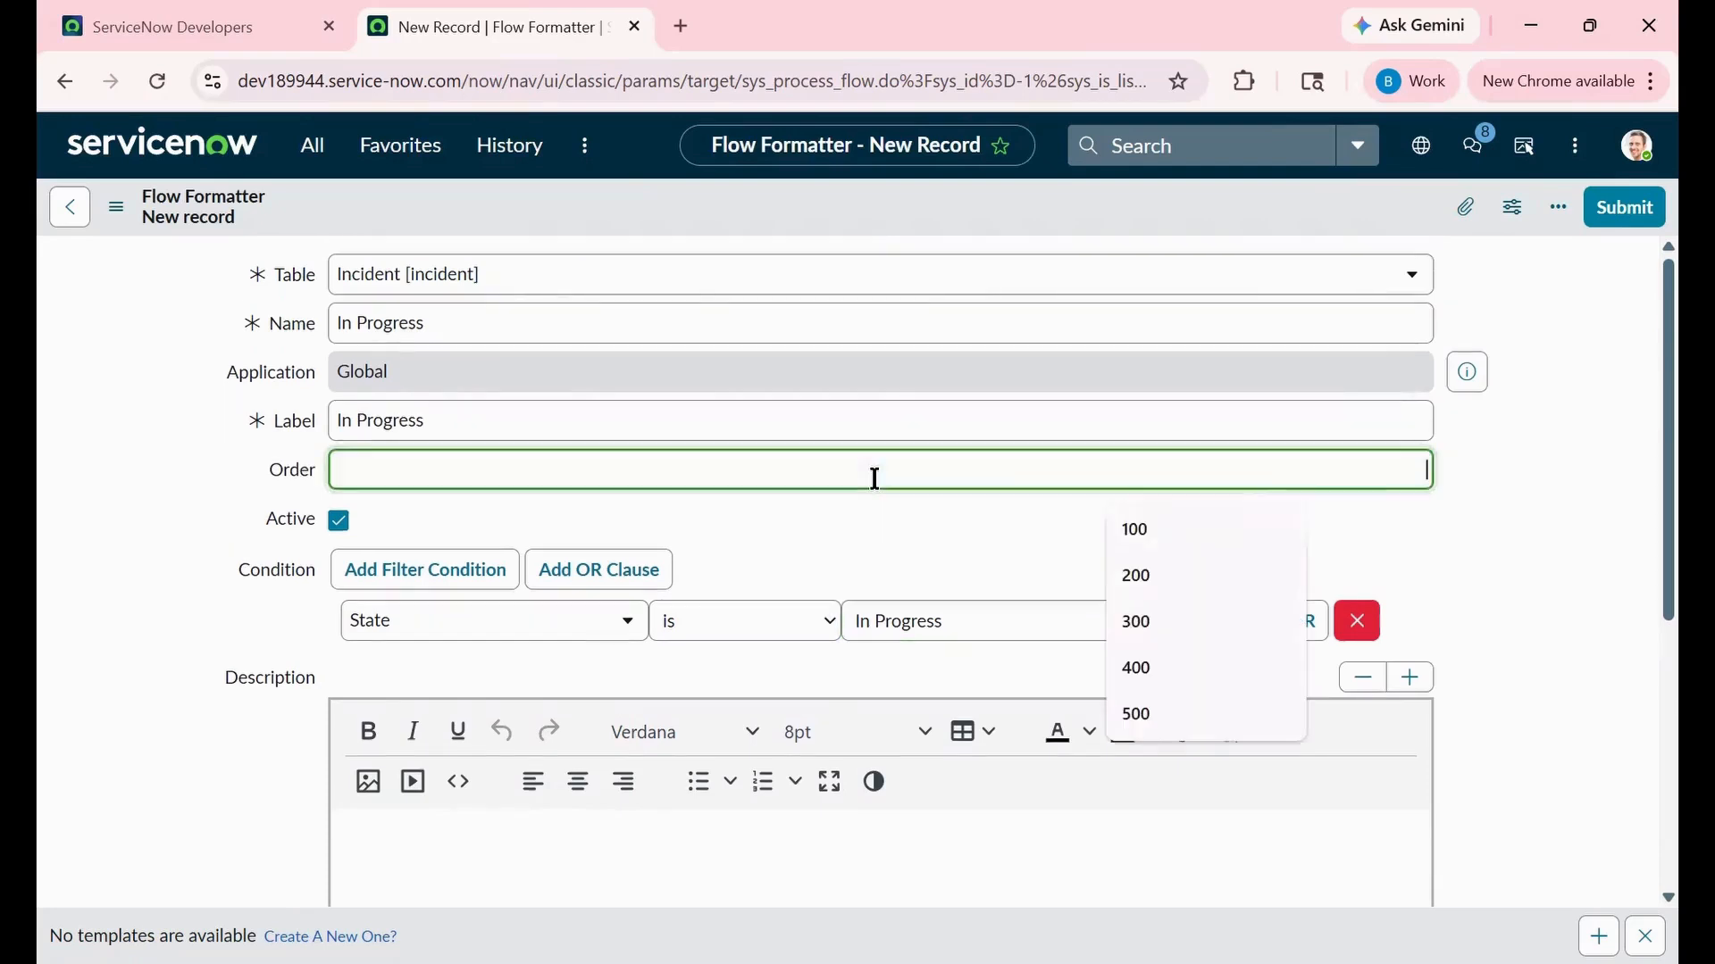
pyautogui.write('200')
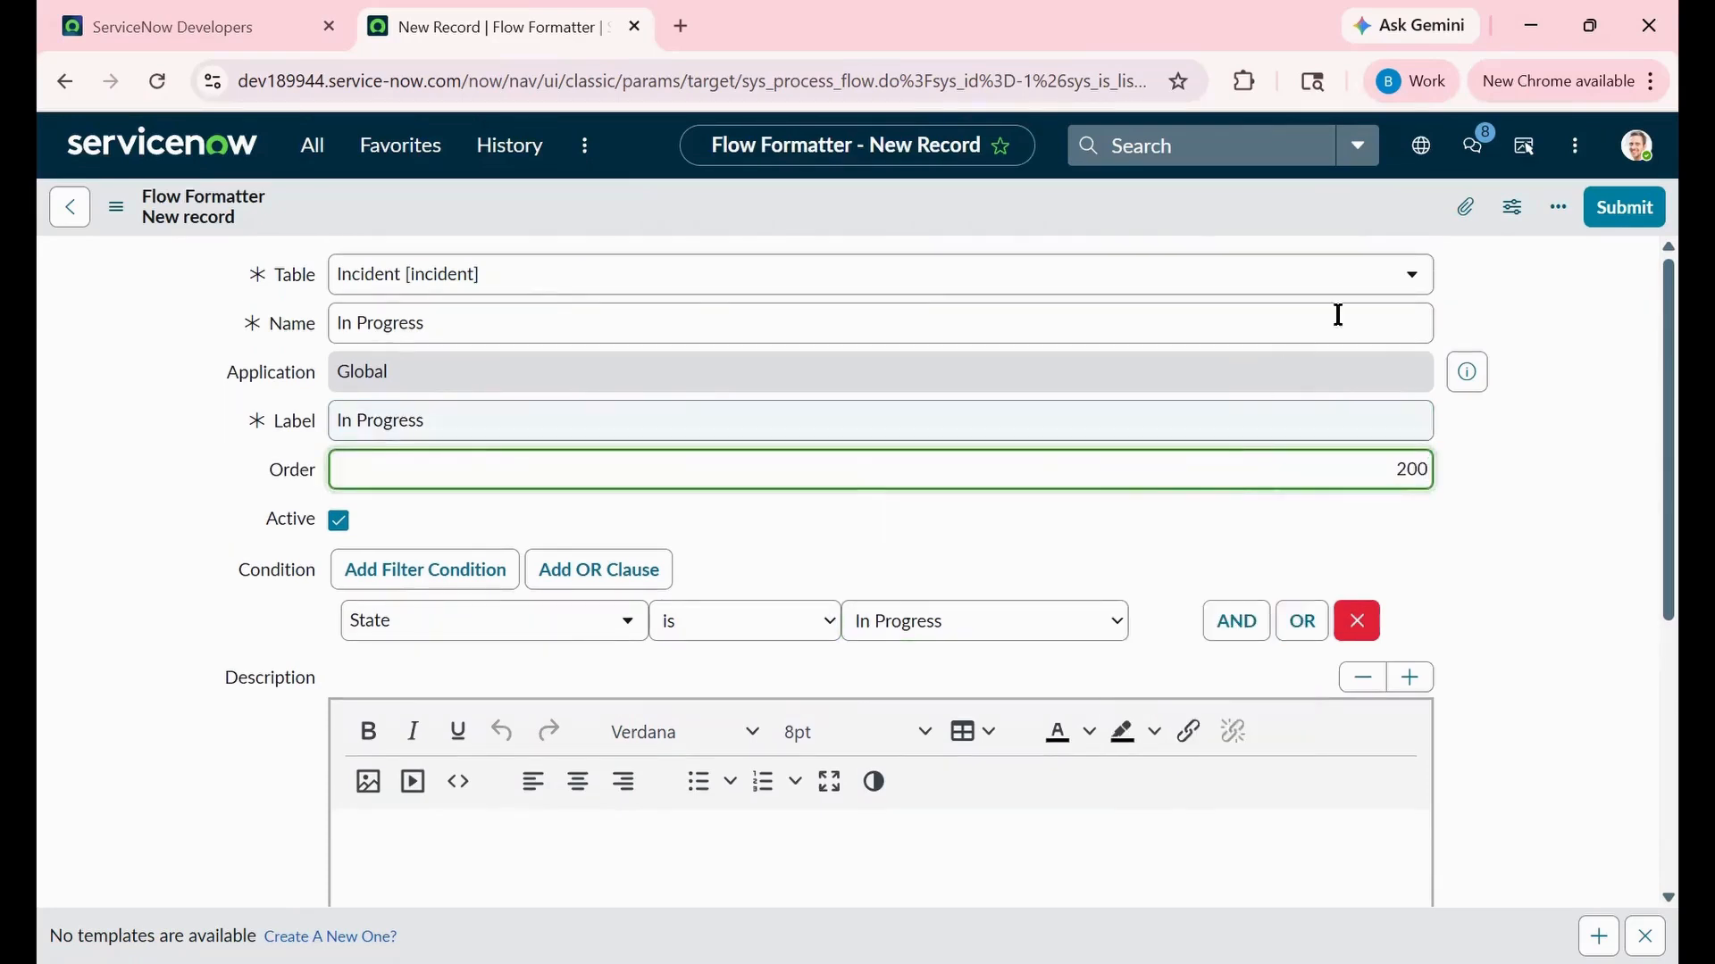
pyautogui.click(1607, 219)
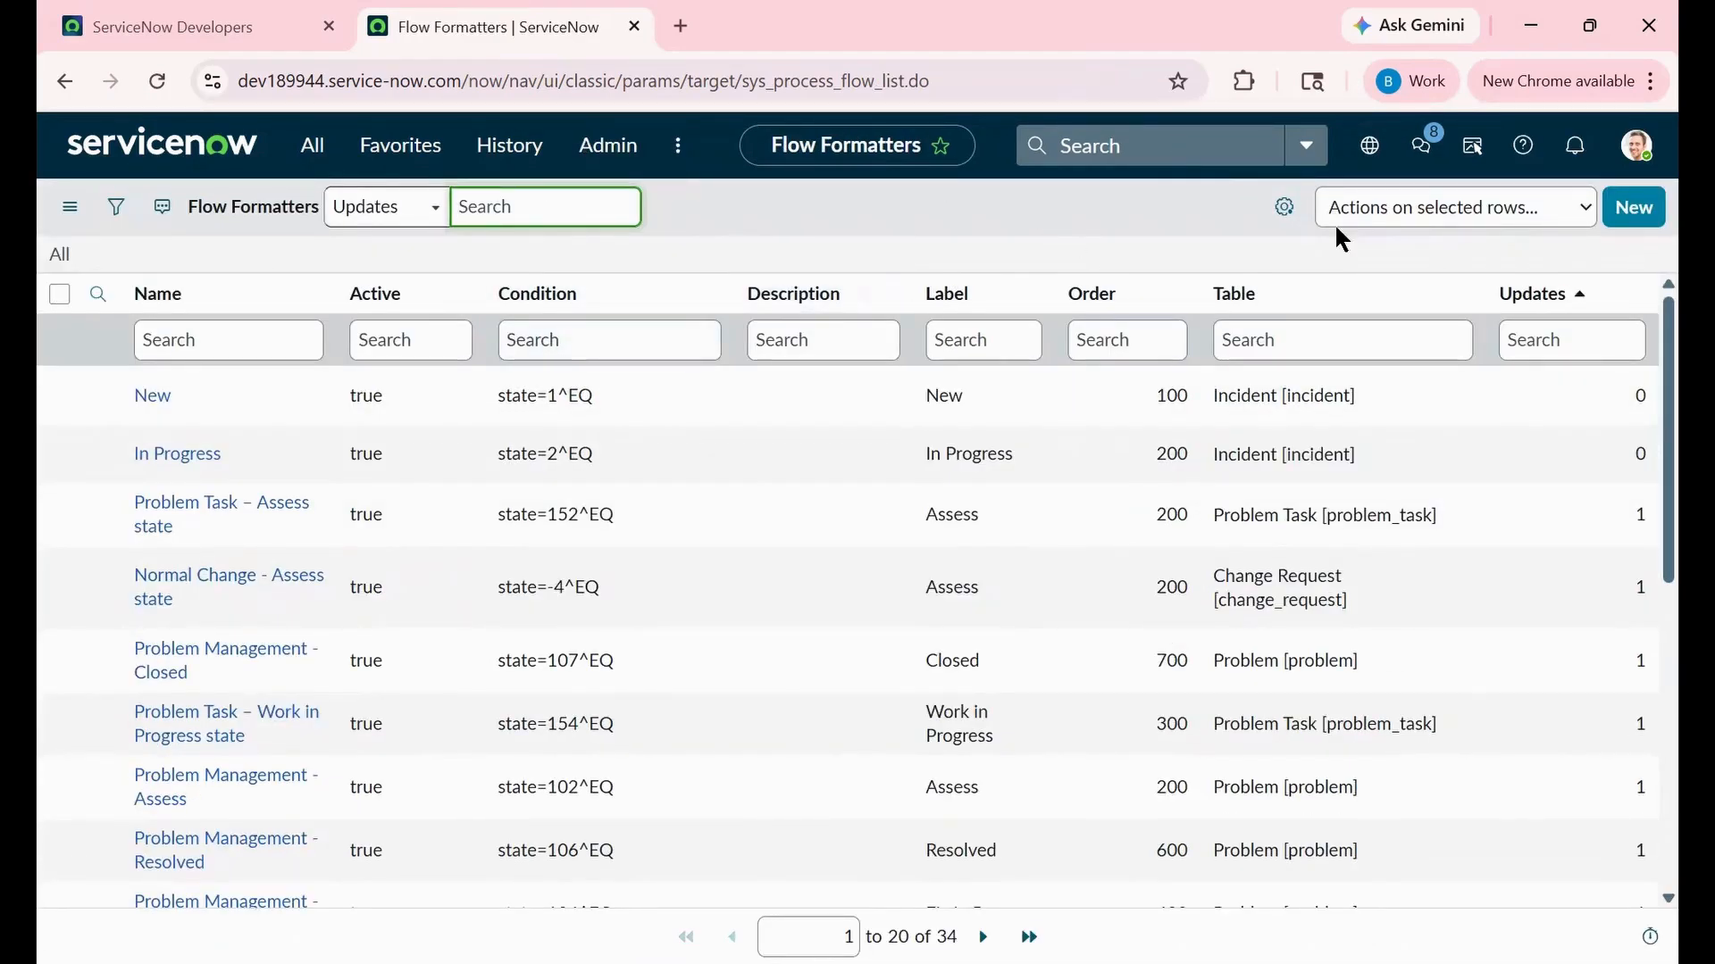
# Step: Create another flow formatter record with On Hold as both its name and label
pyautogui.click(1637, 211)
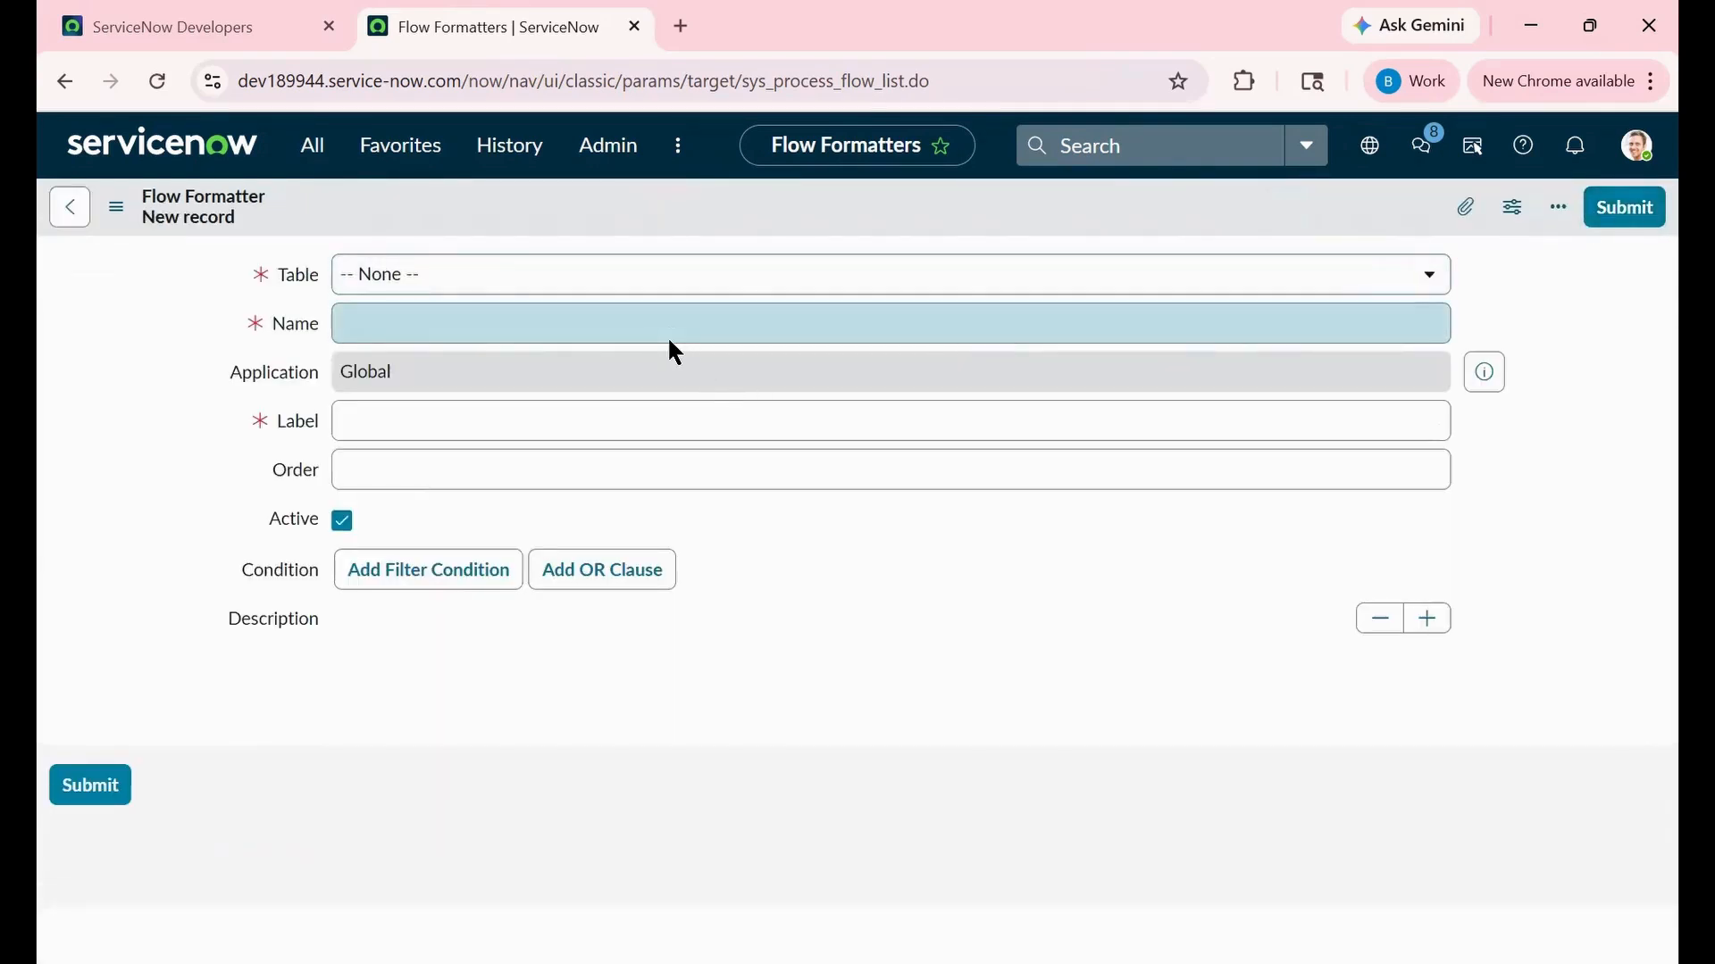
pyautogui.click(661, 328)
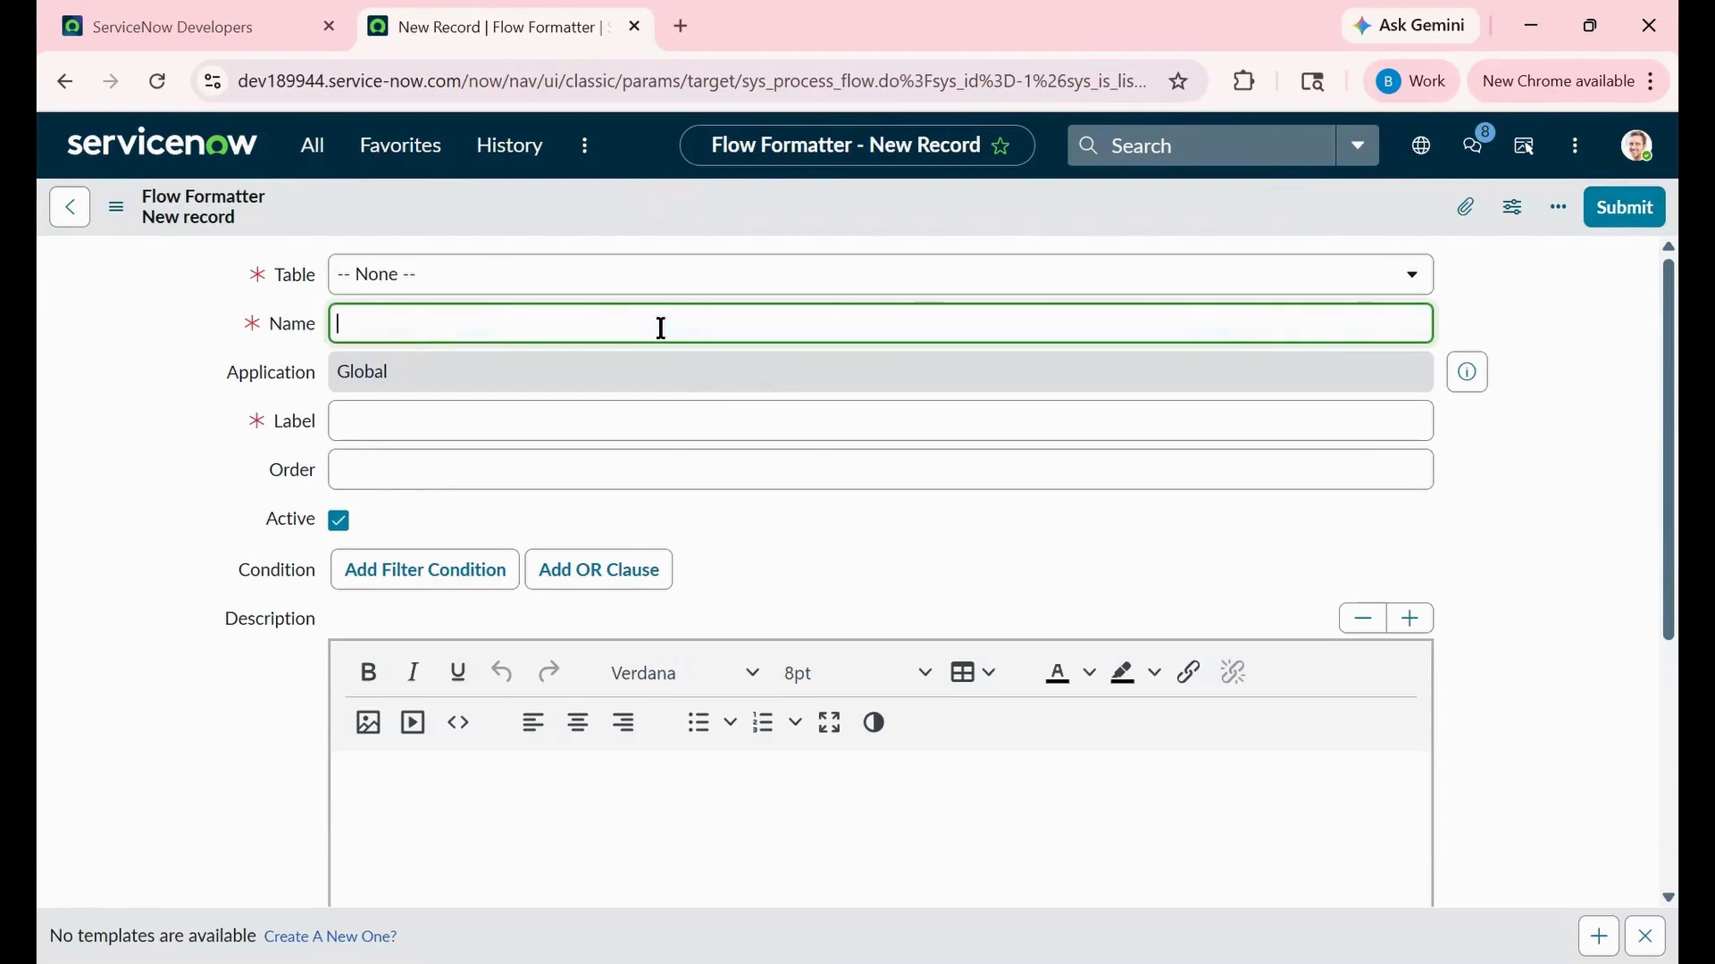
pyautogui.write('On Hold')
pyautogui.click(578, 403)
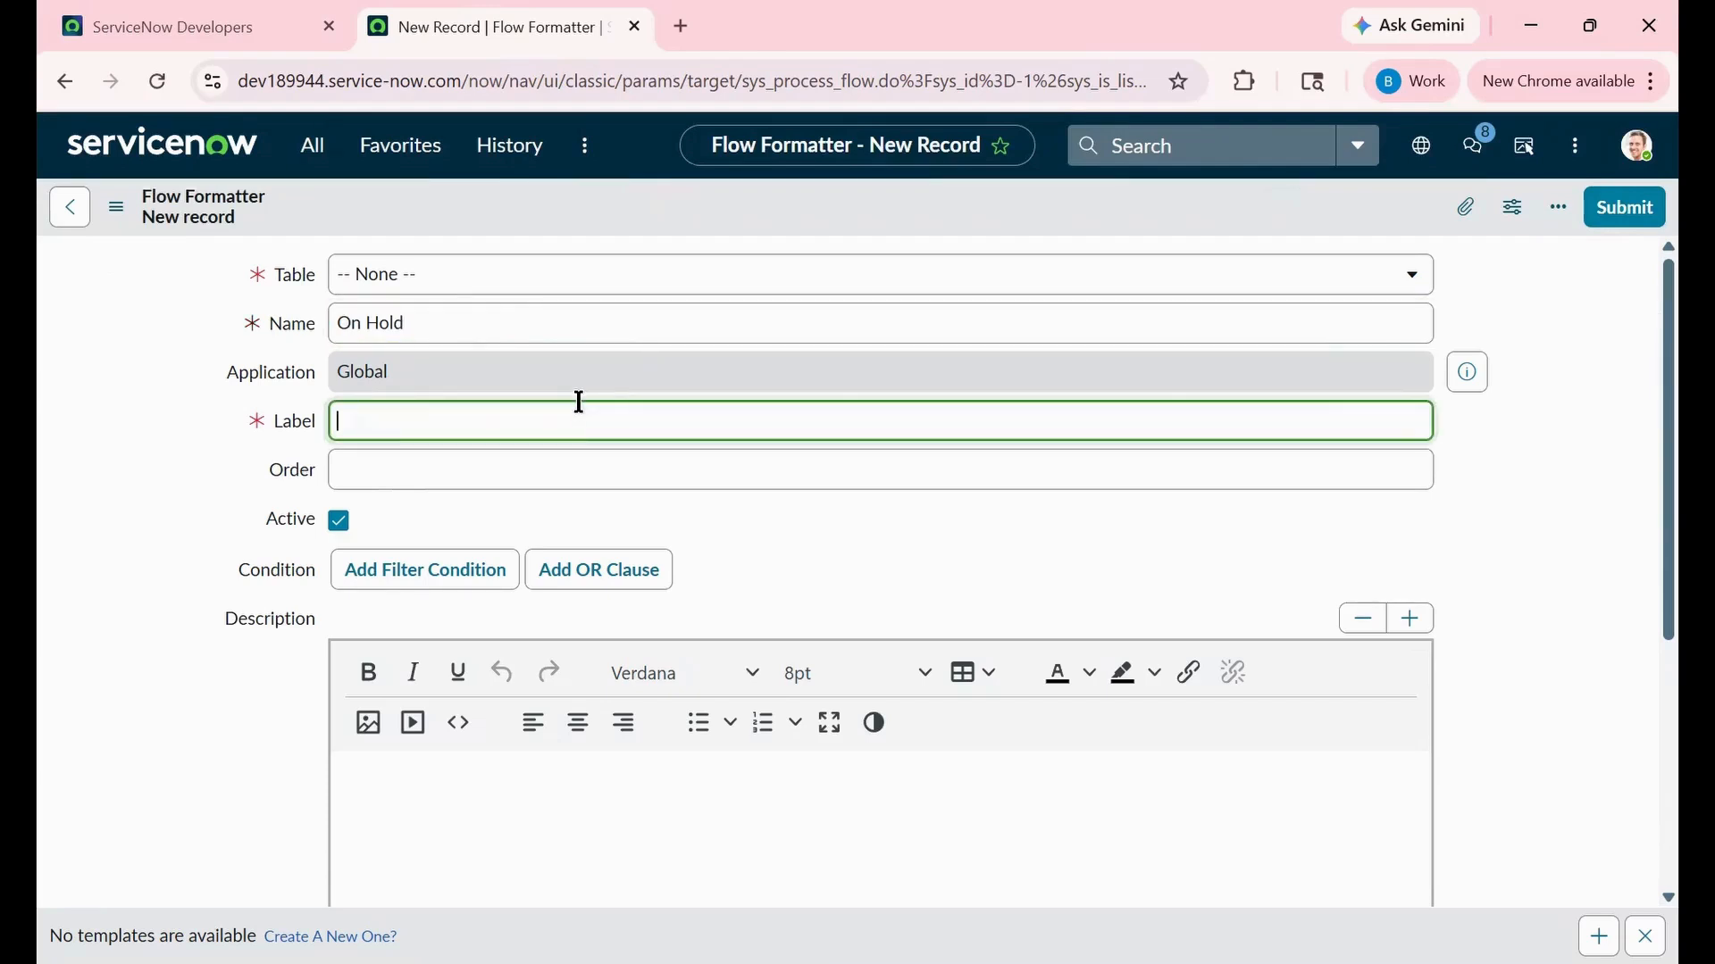
pyautogui.write('On Hold')
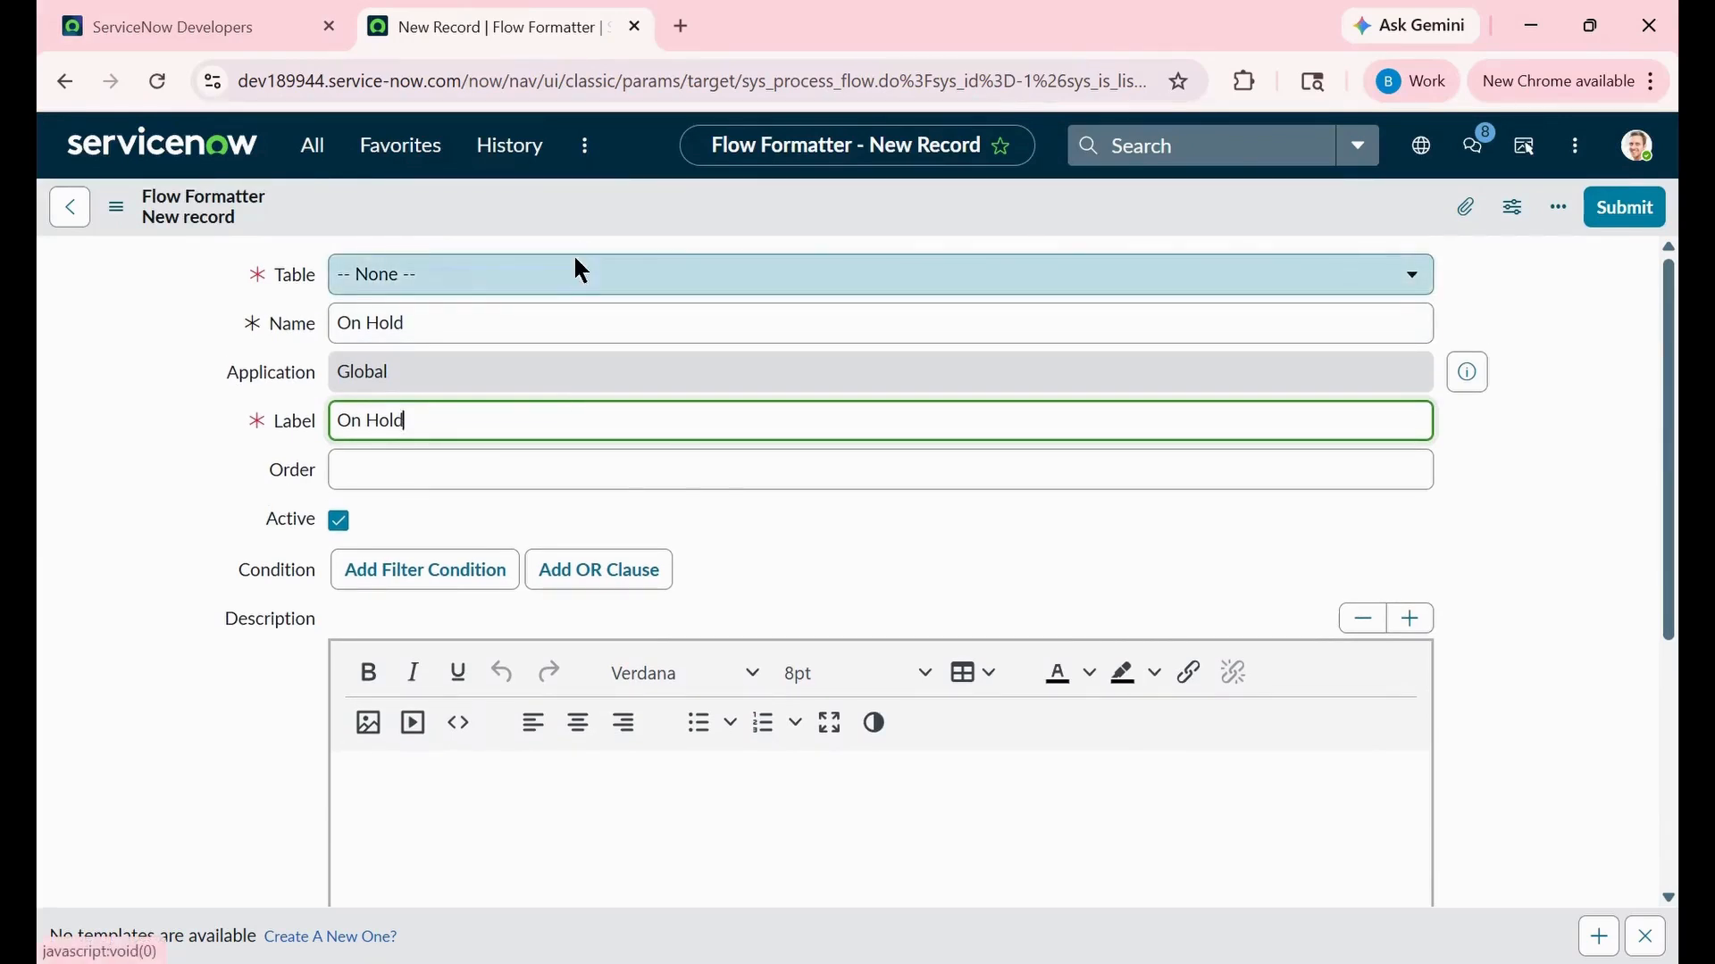
# Step: Set the On Hold flow formatter's table to Incident [incident]
pyautogui.click(581, 271)
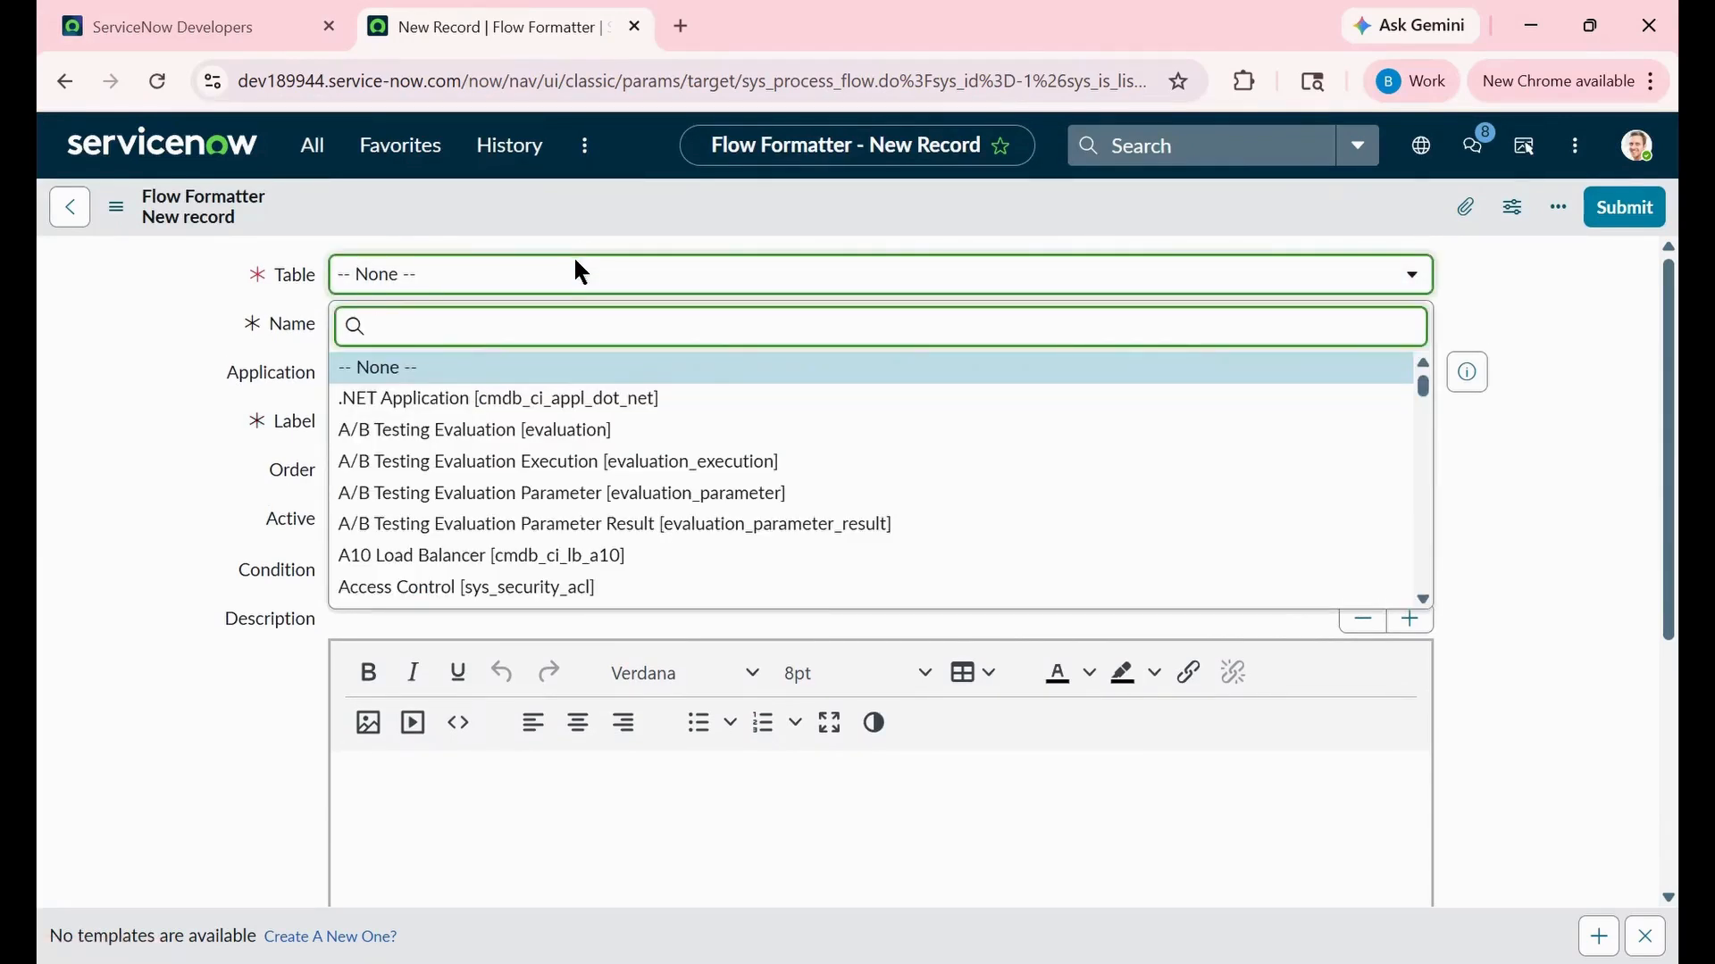
pyautogui.write('Inc')
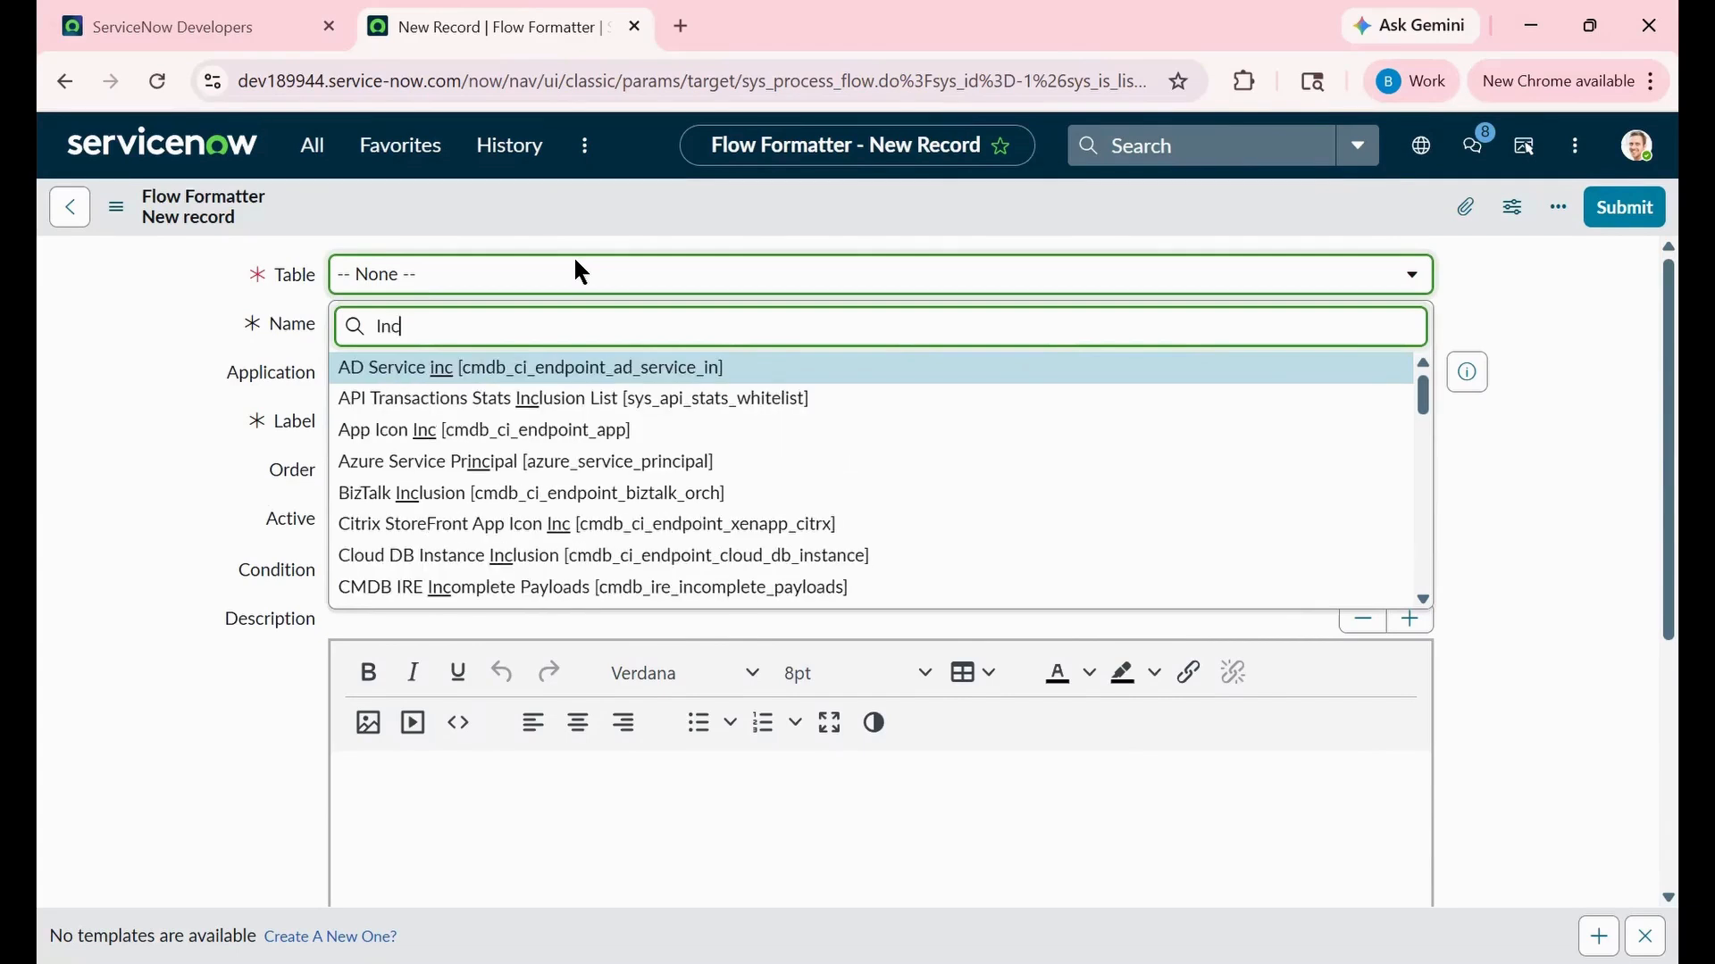
pyautogui.write('i')
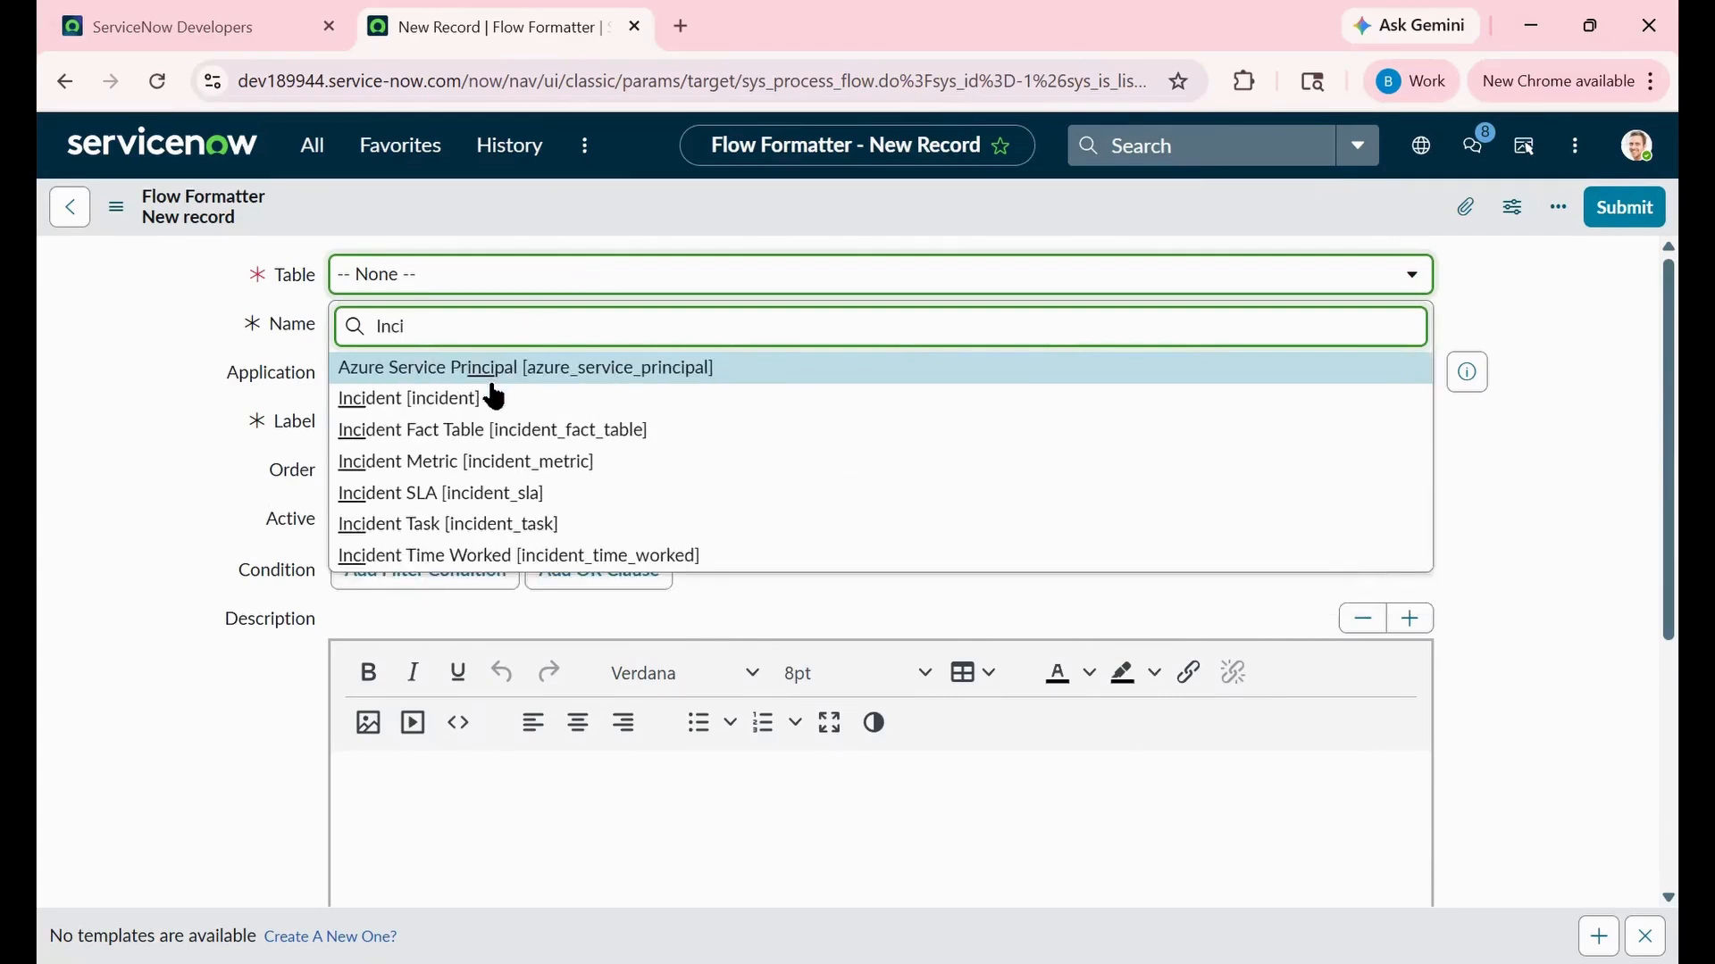
pyautogui.click(494, 397)
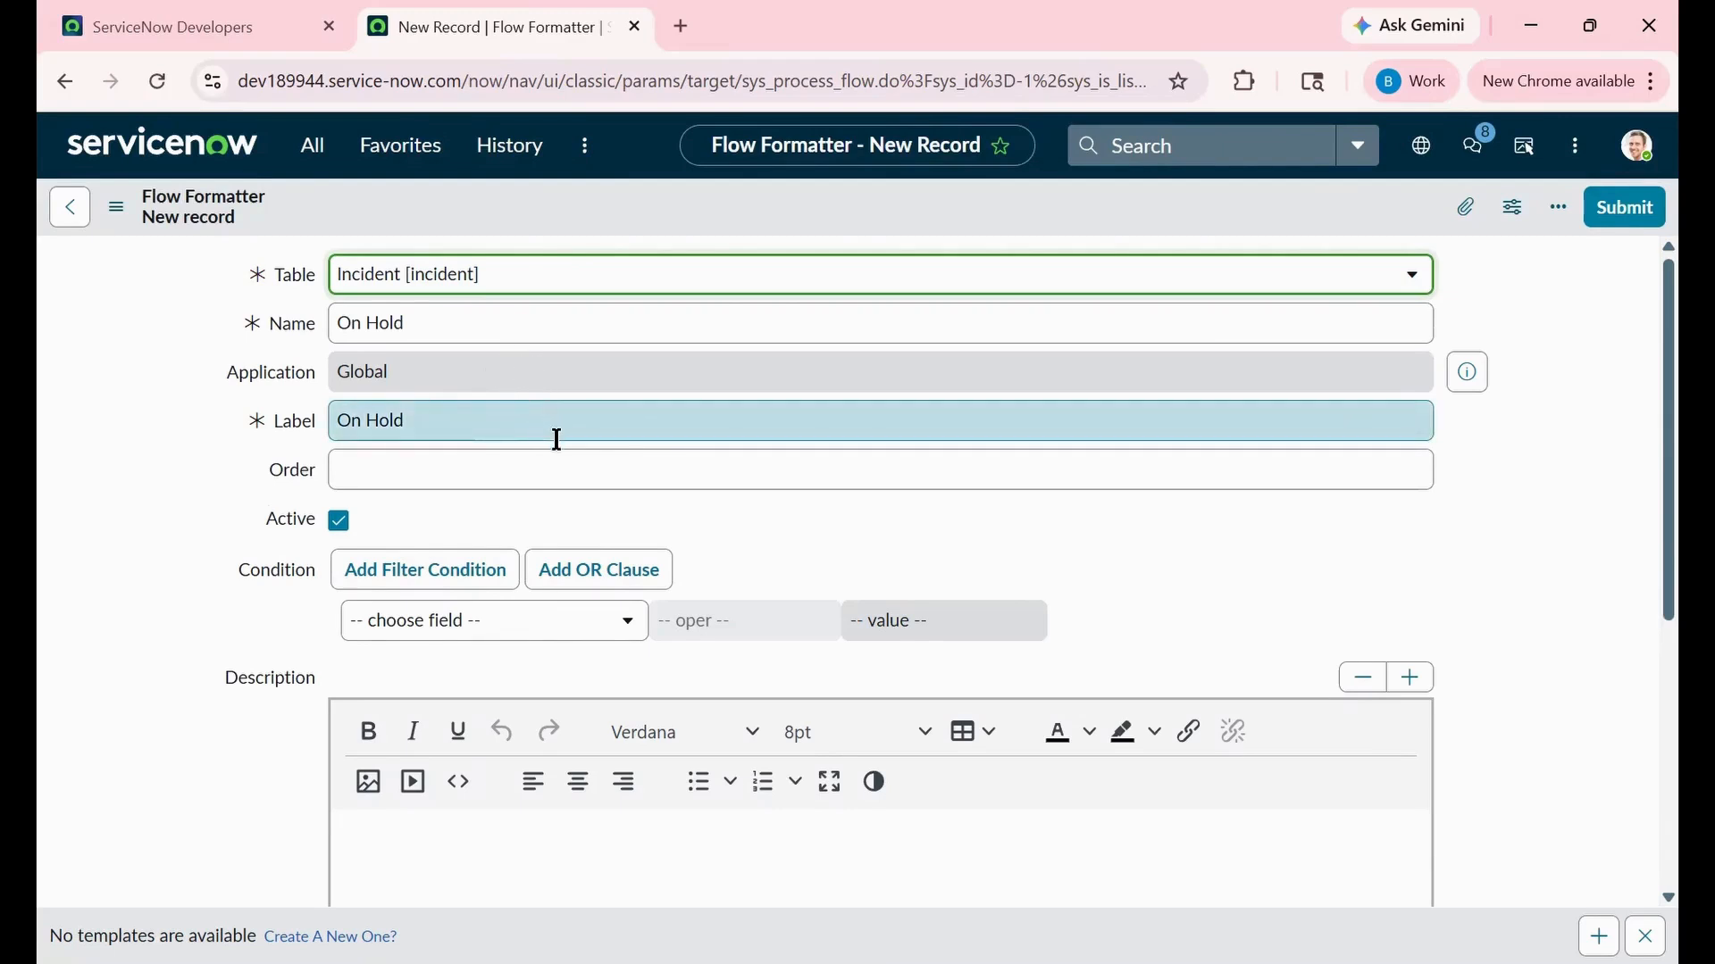
# Step: Set the On Hold flow formatter's condition to State is On Hold
pyautogui.scroll(-1, 527, 520)
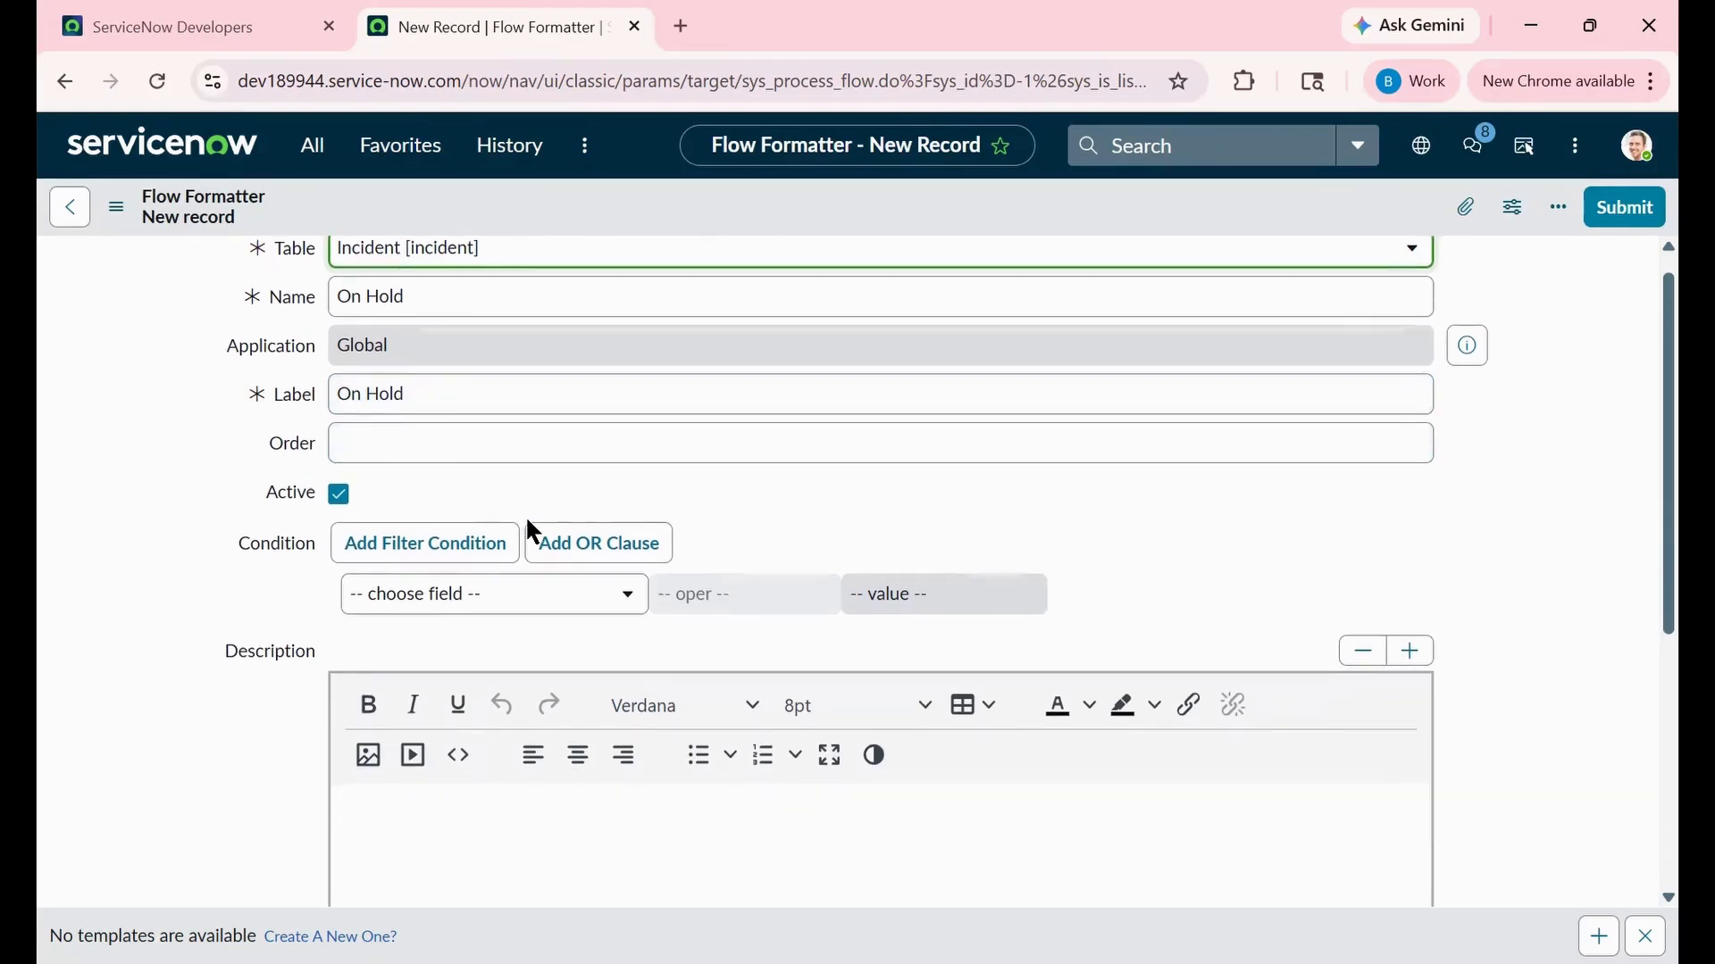
pyautogui.click(531, 592)
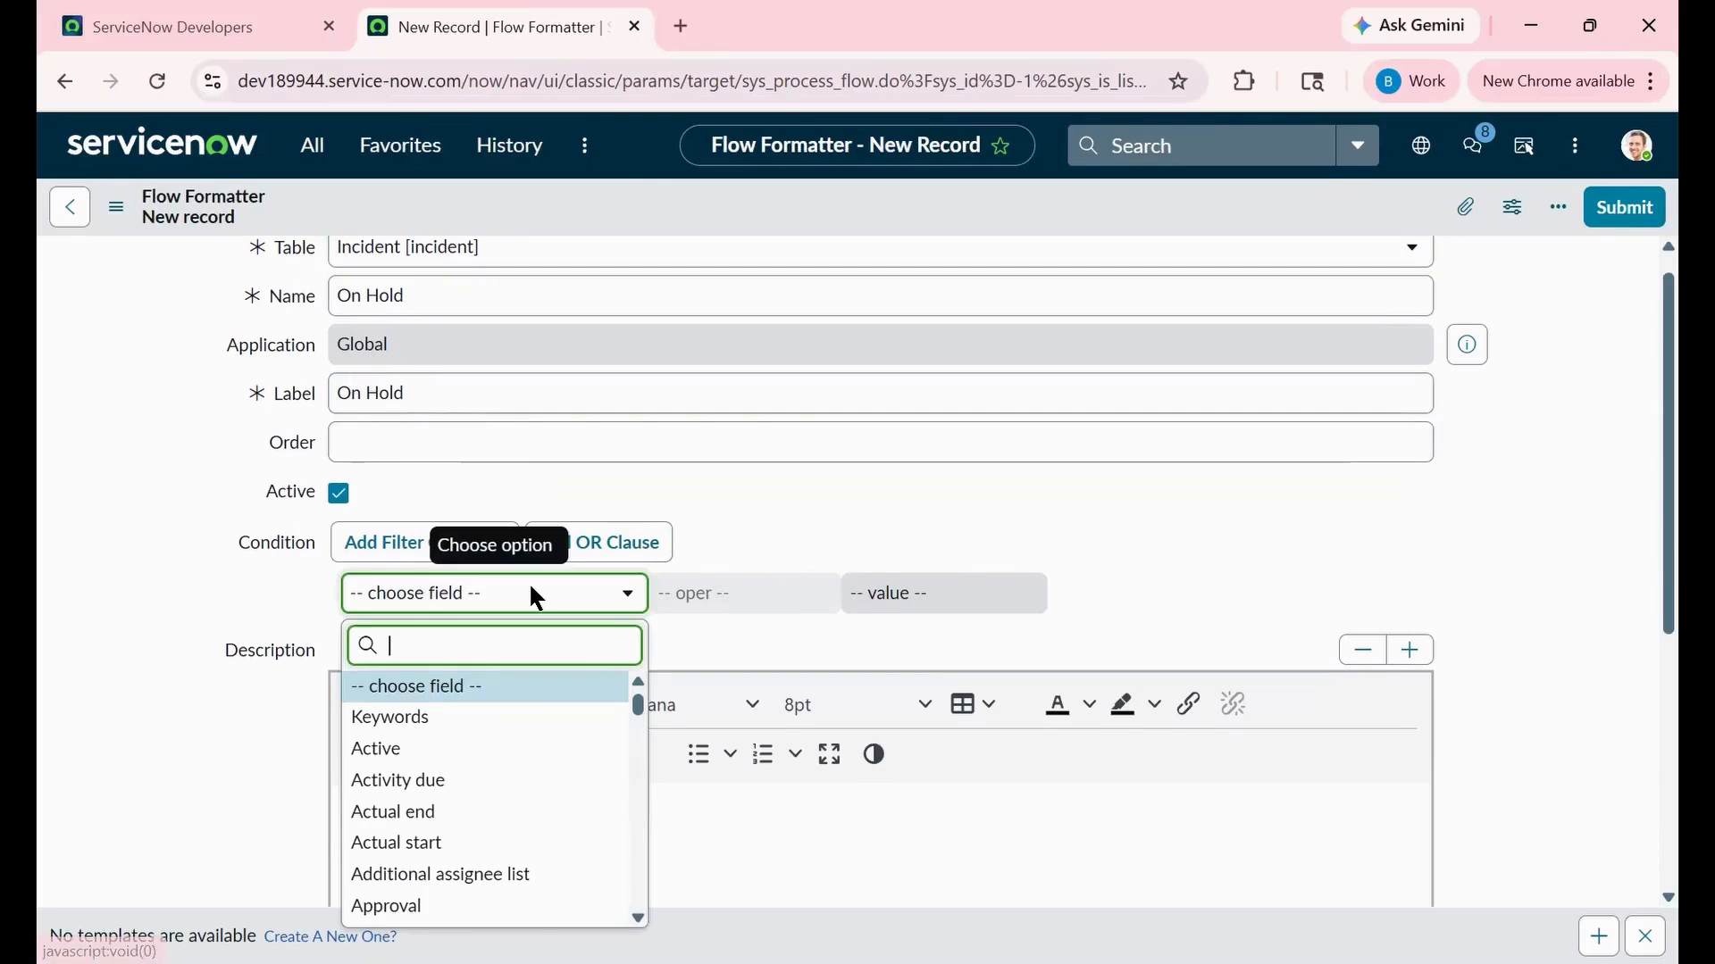
pyautogui.write('sta')
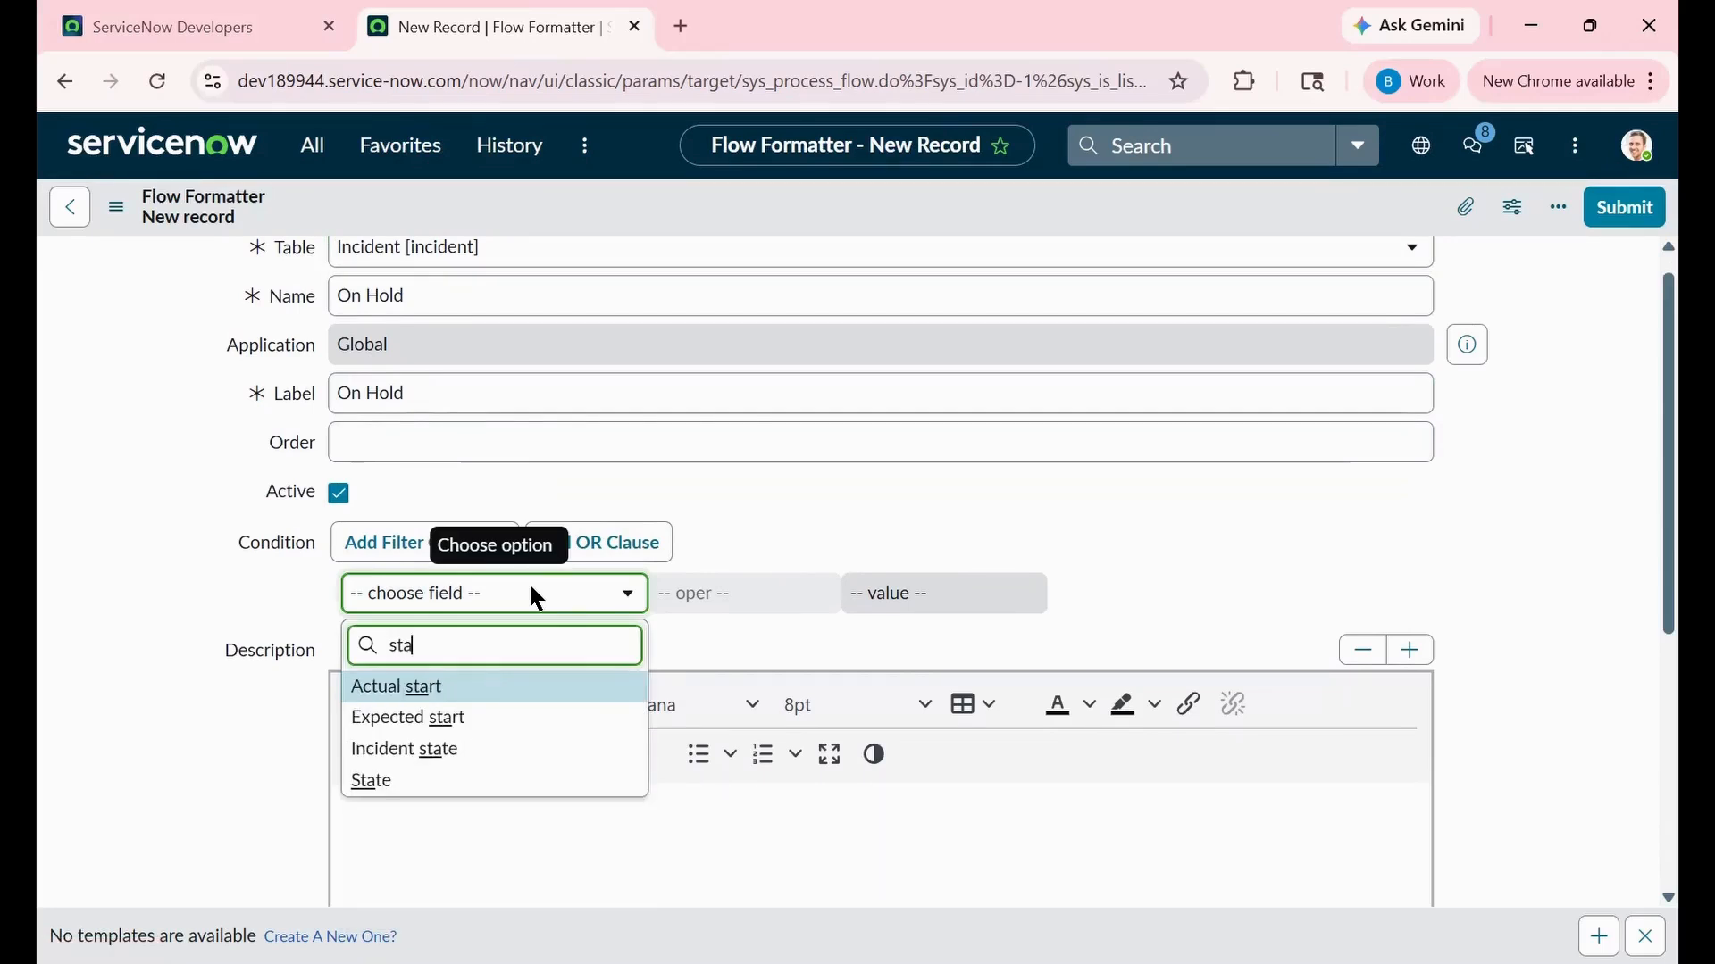
pyautogui.click(452, 784)
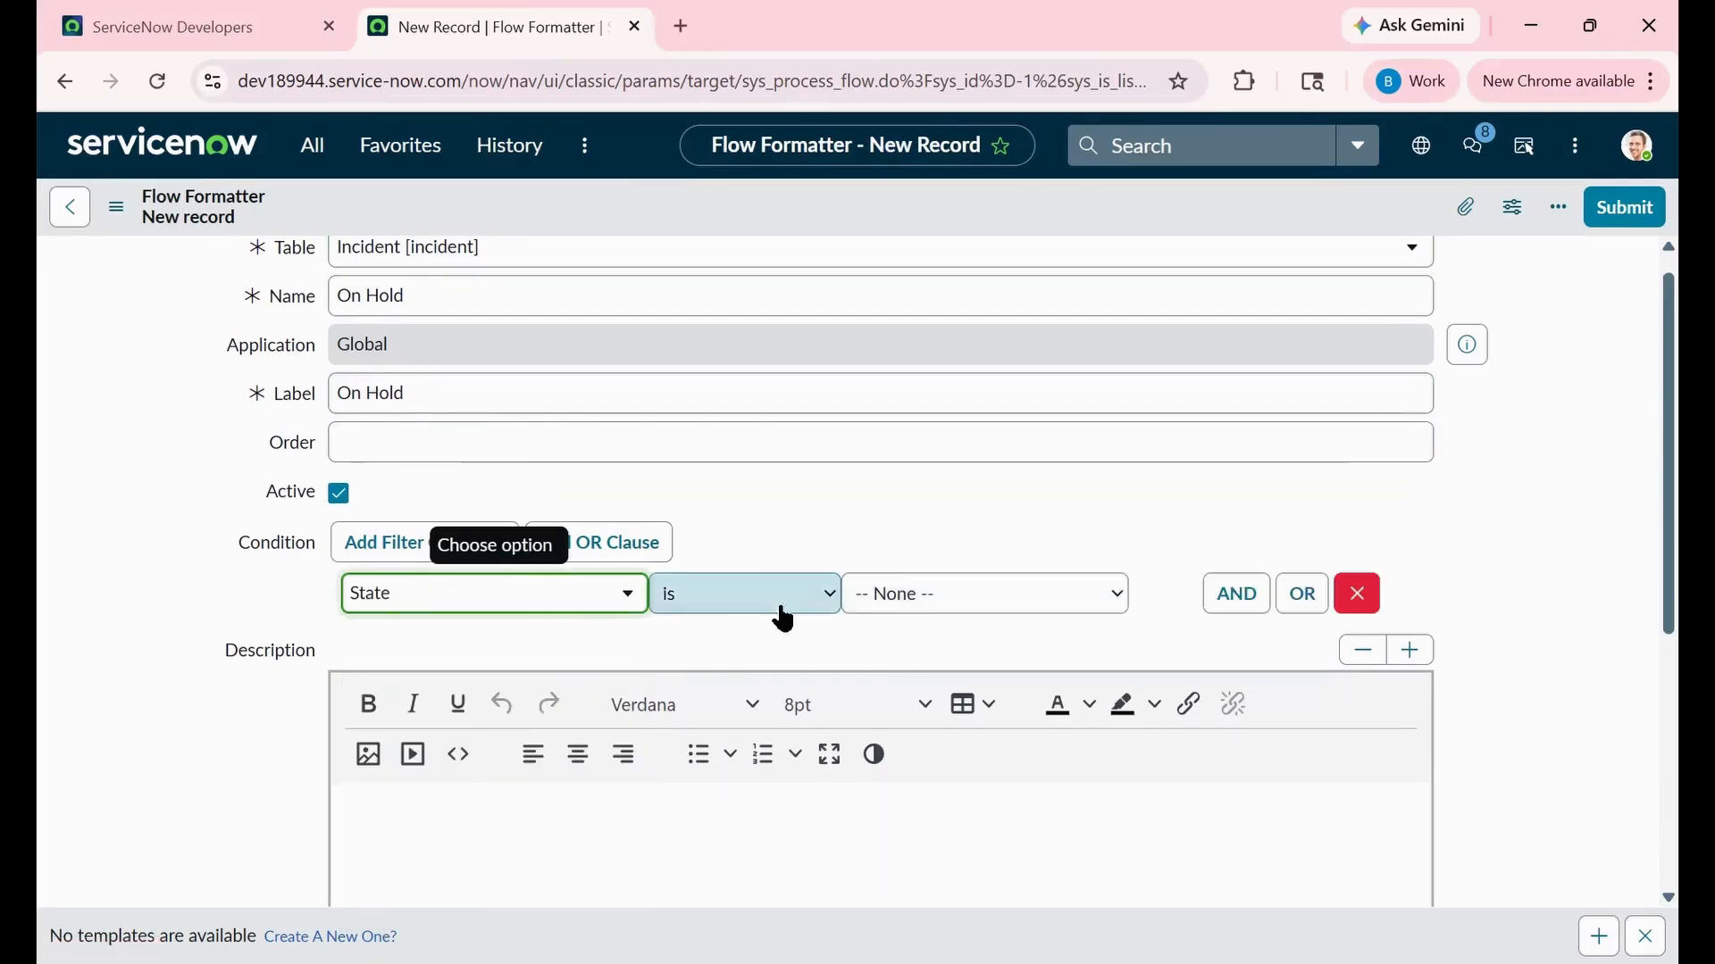
pyautogui.click(940, 591)
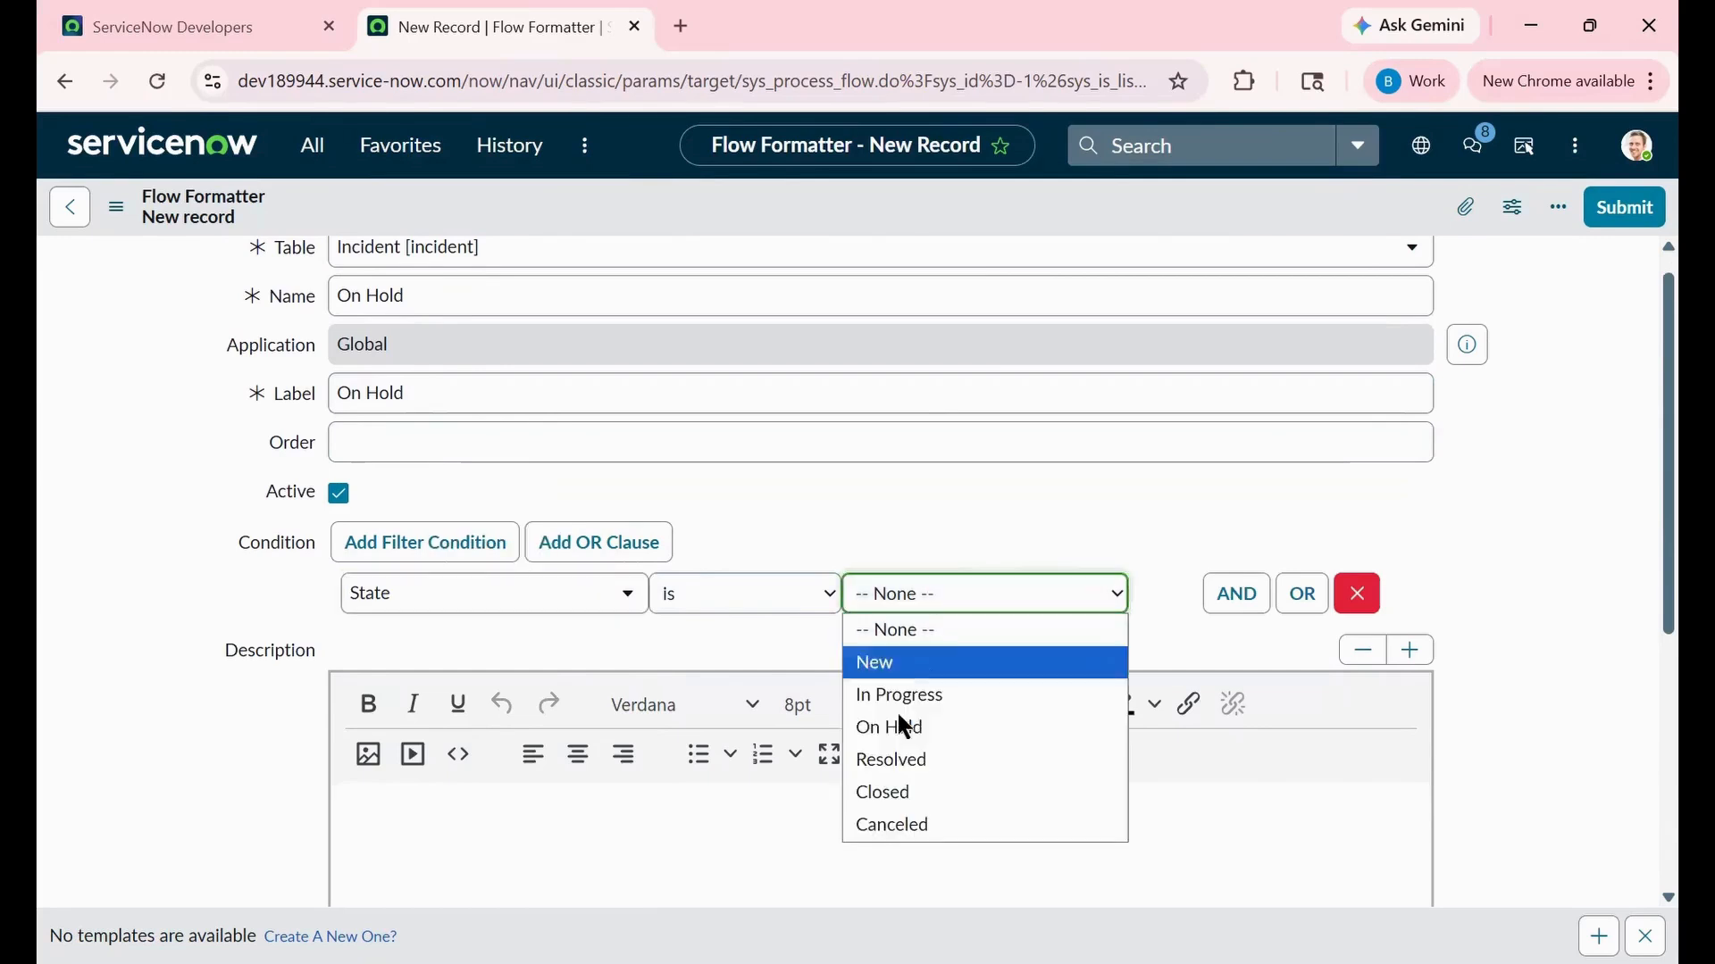
pyautogui.click(901, 734)
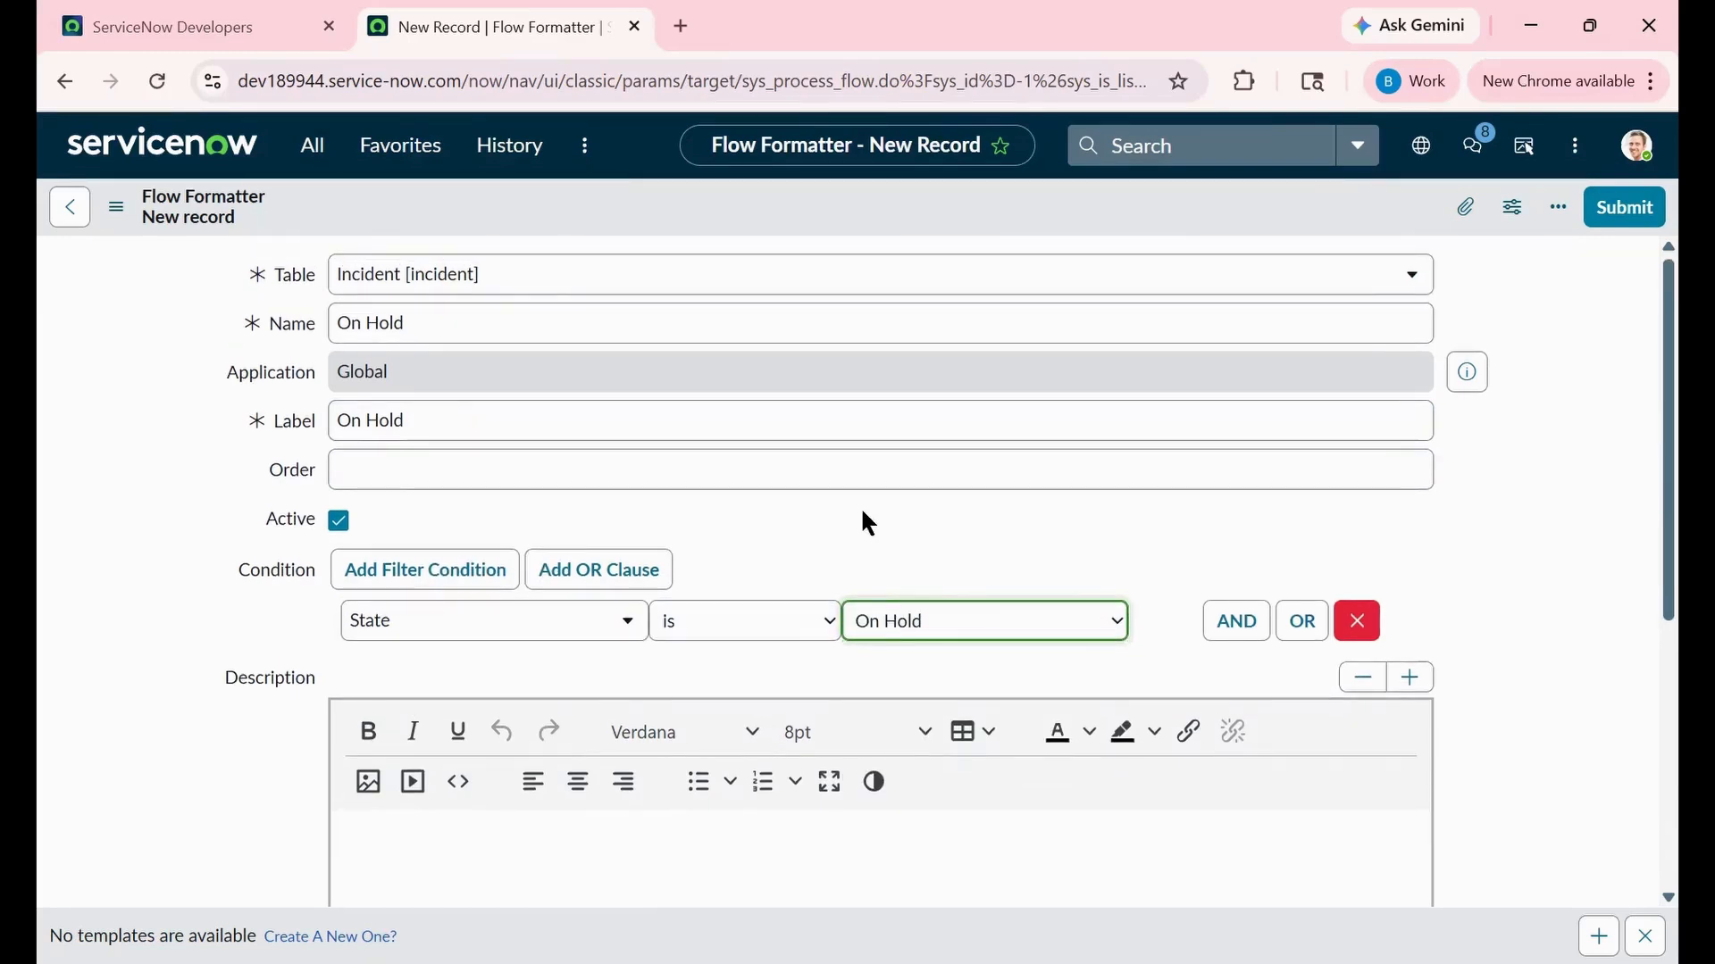
# Step: Set the On Hold flow formatter's order to 300 and submit the record
pyautogui.click(949, 462)
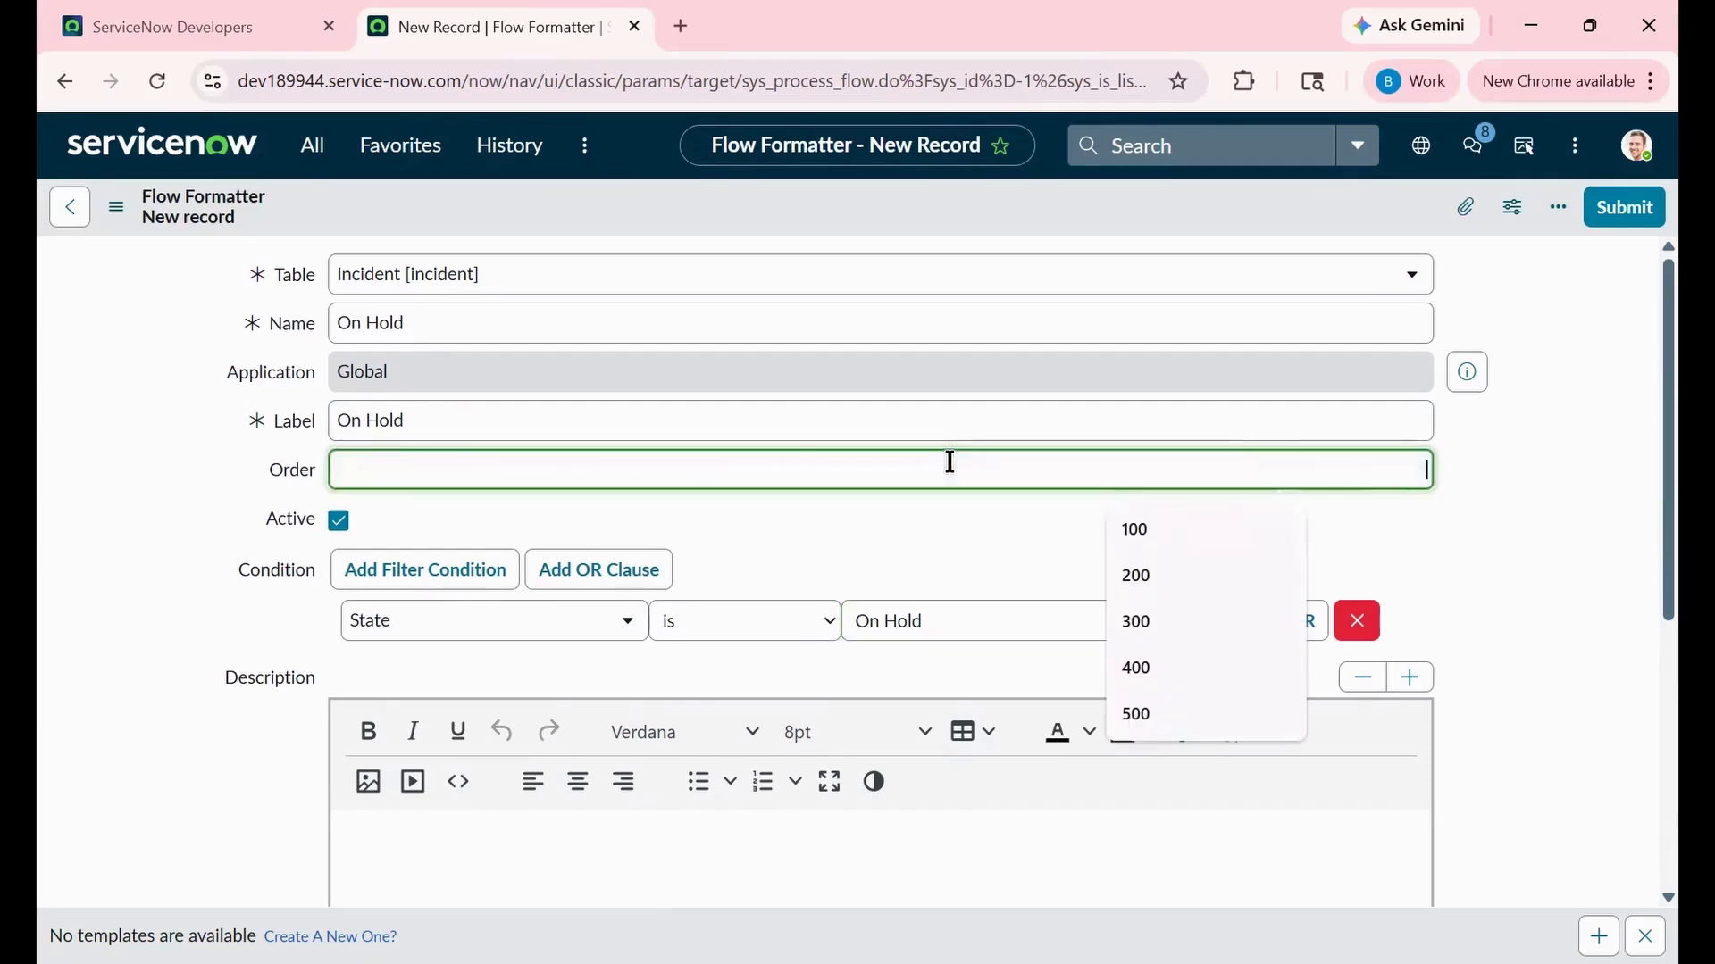
pyautogui.write('300')
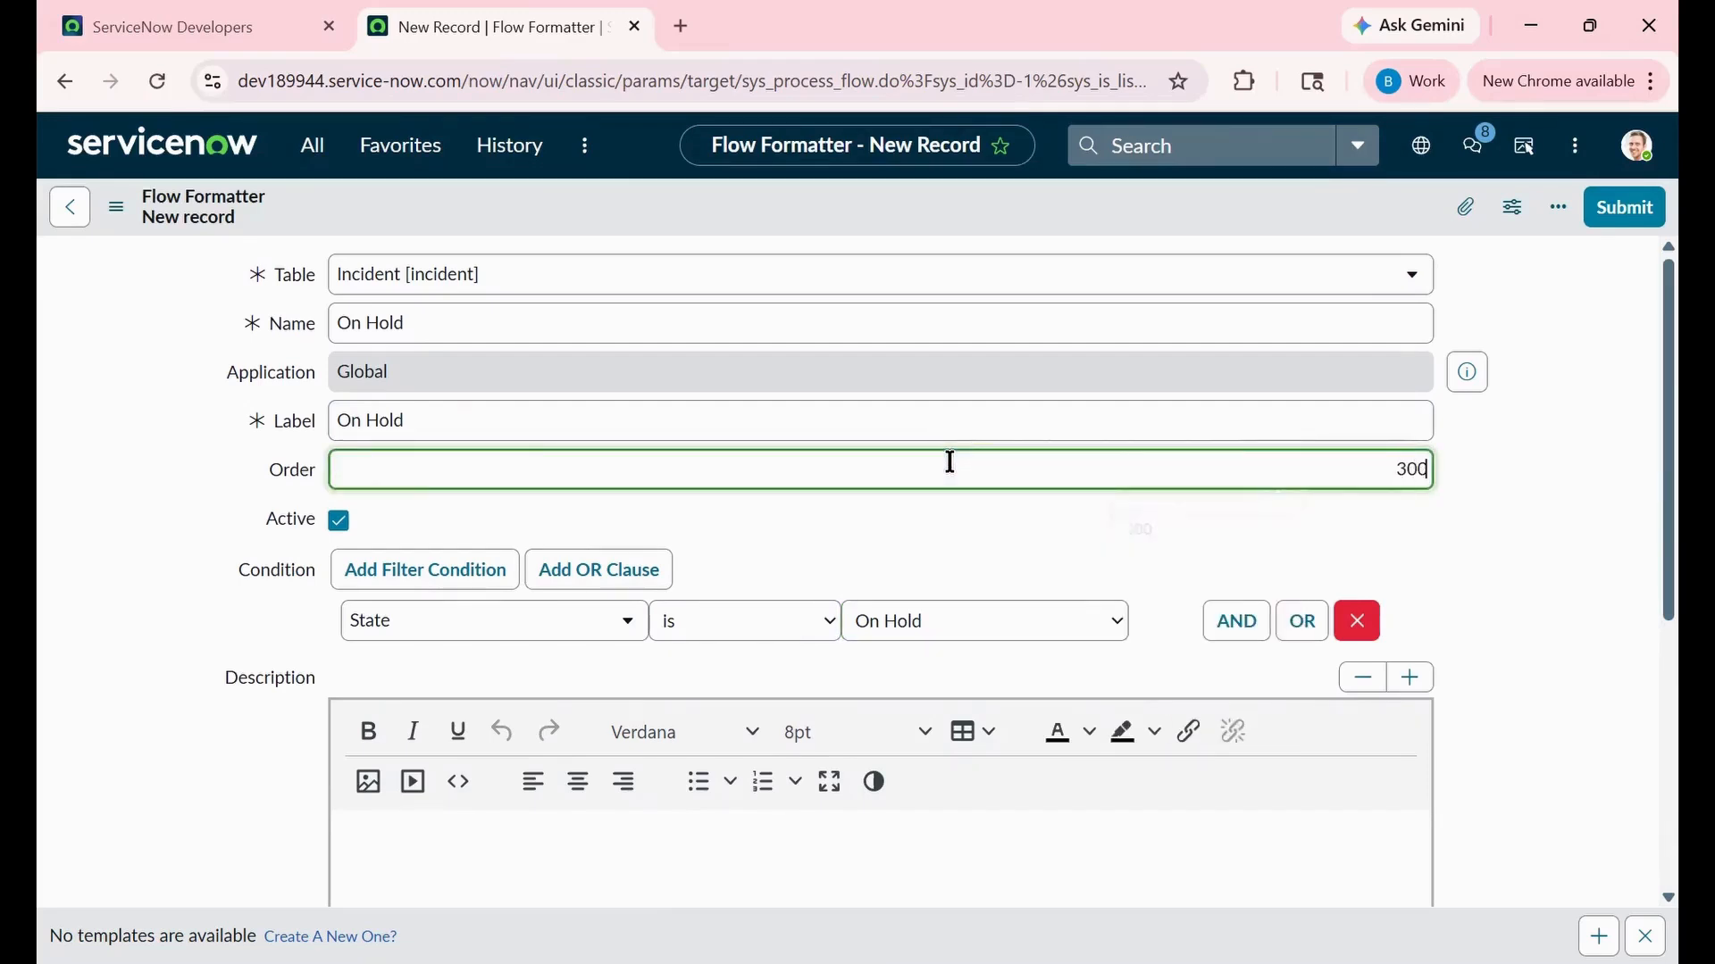
pyautogui.click(1605, 234)
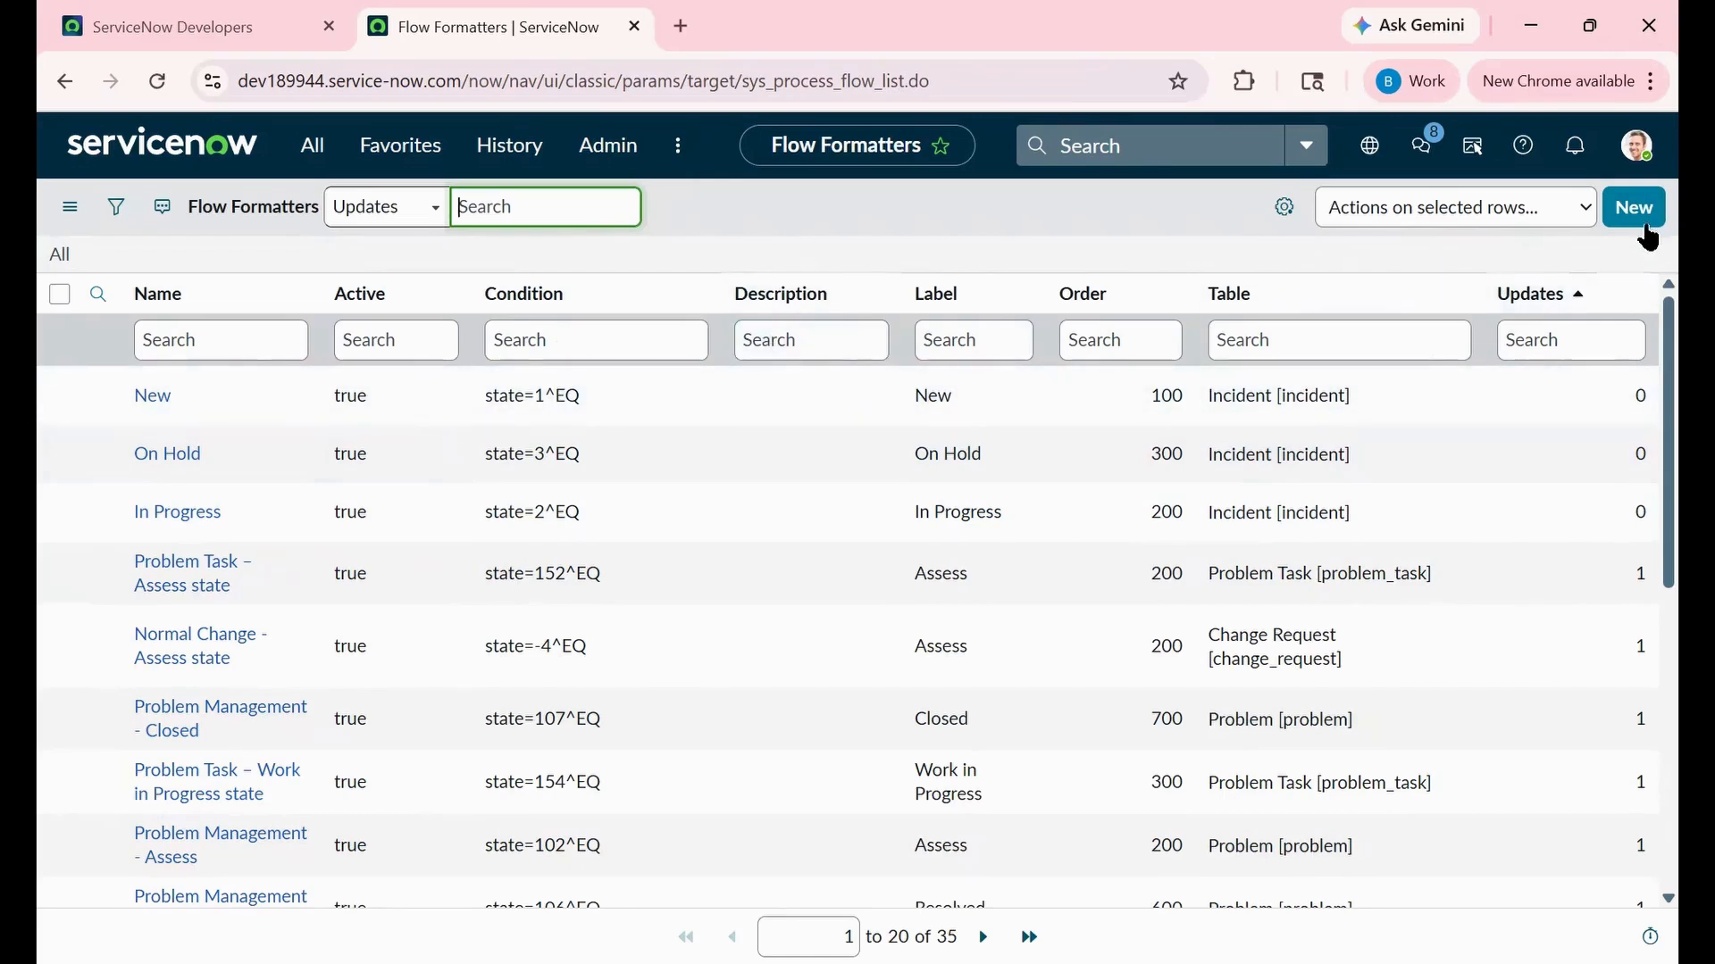
# Step: Create another flow formatter record with Resolved as both its name and label
pyautogui.click(1638, 209)
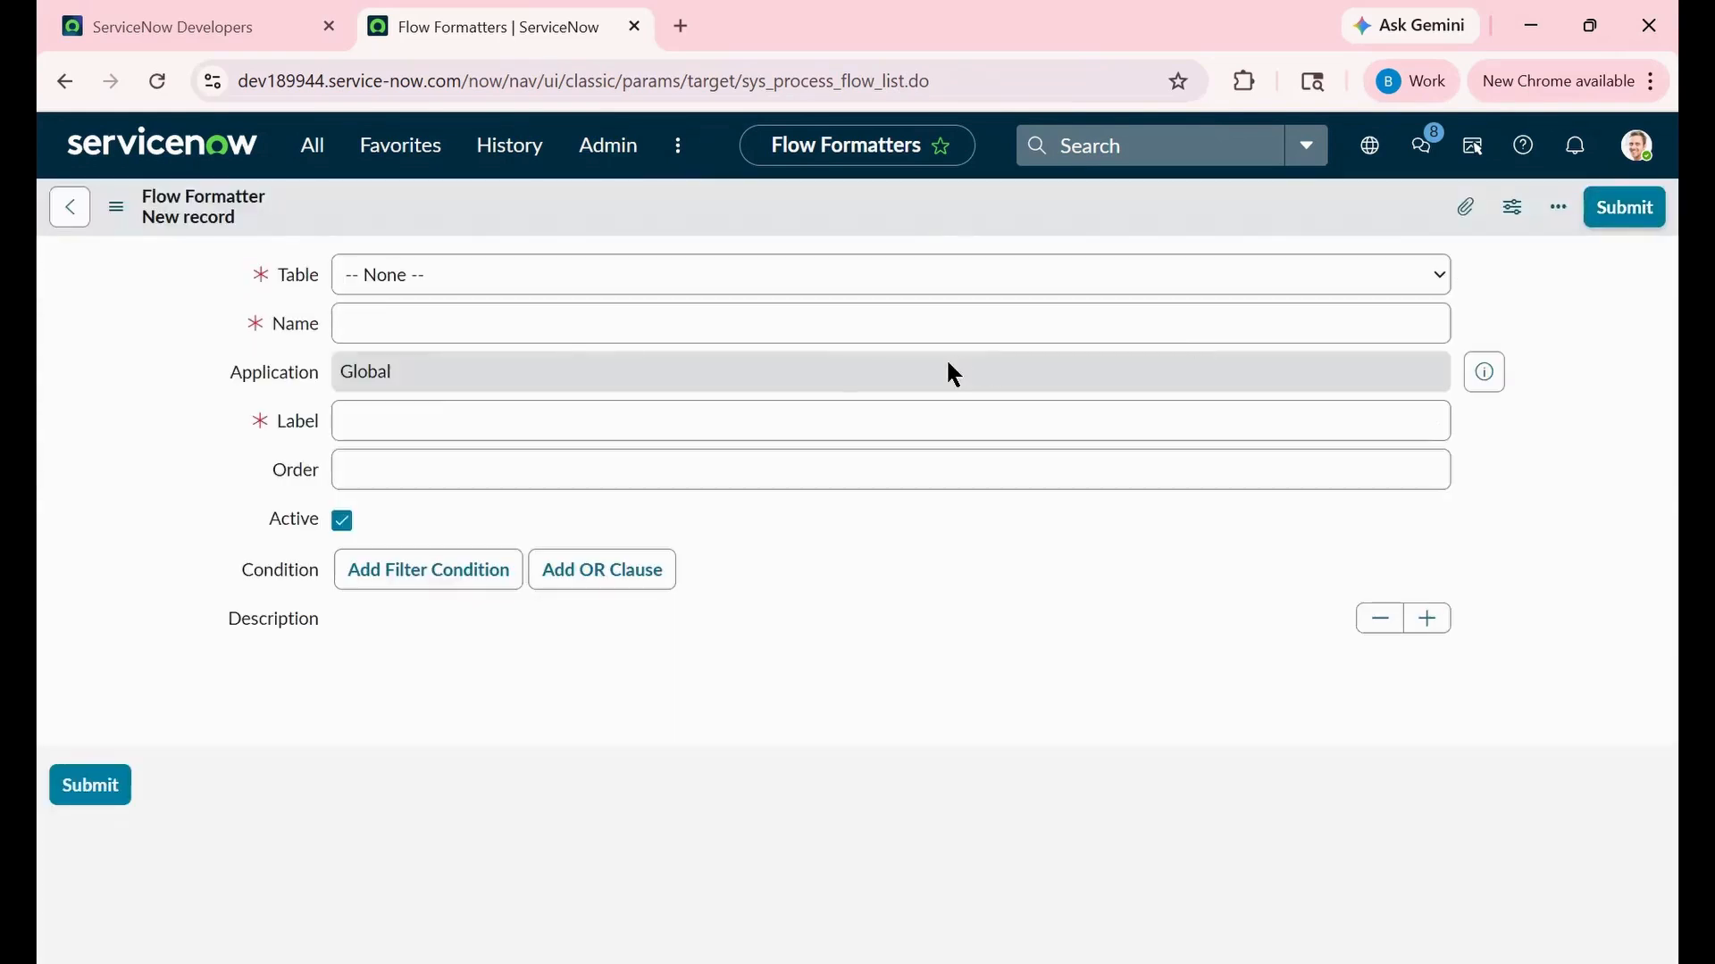
pyautogui.click(592, 332)
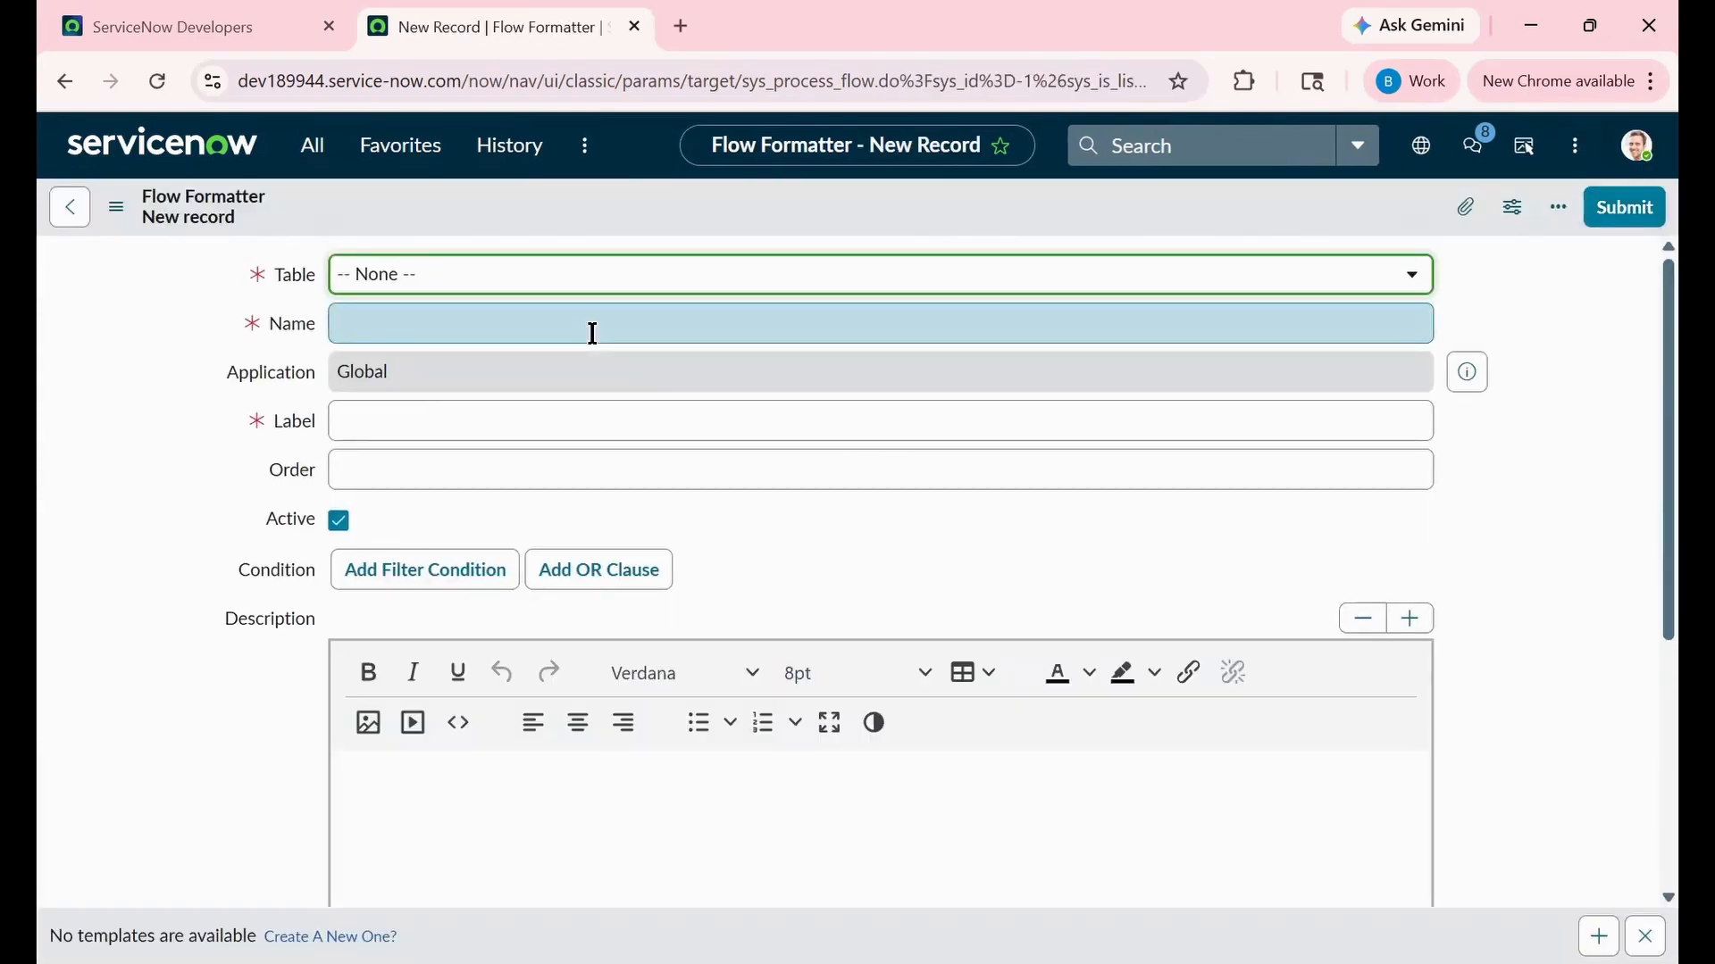
pyautogui.click(592, 332)
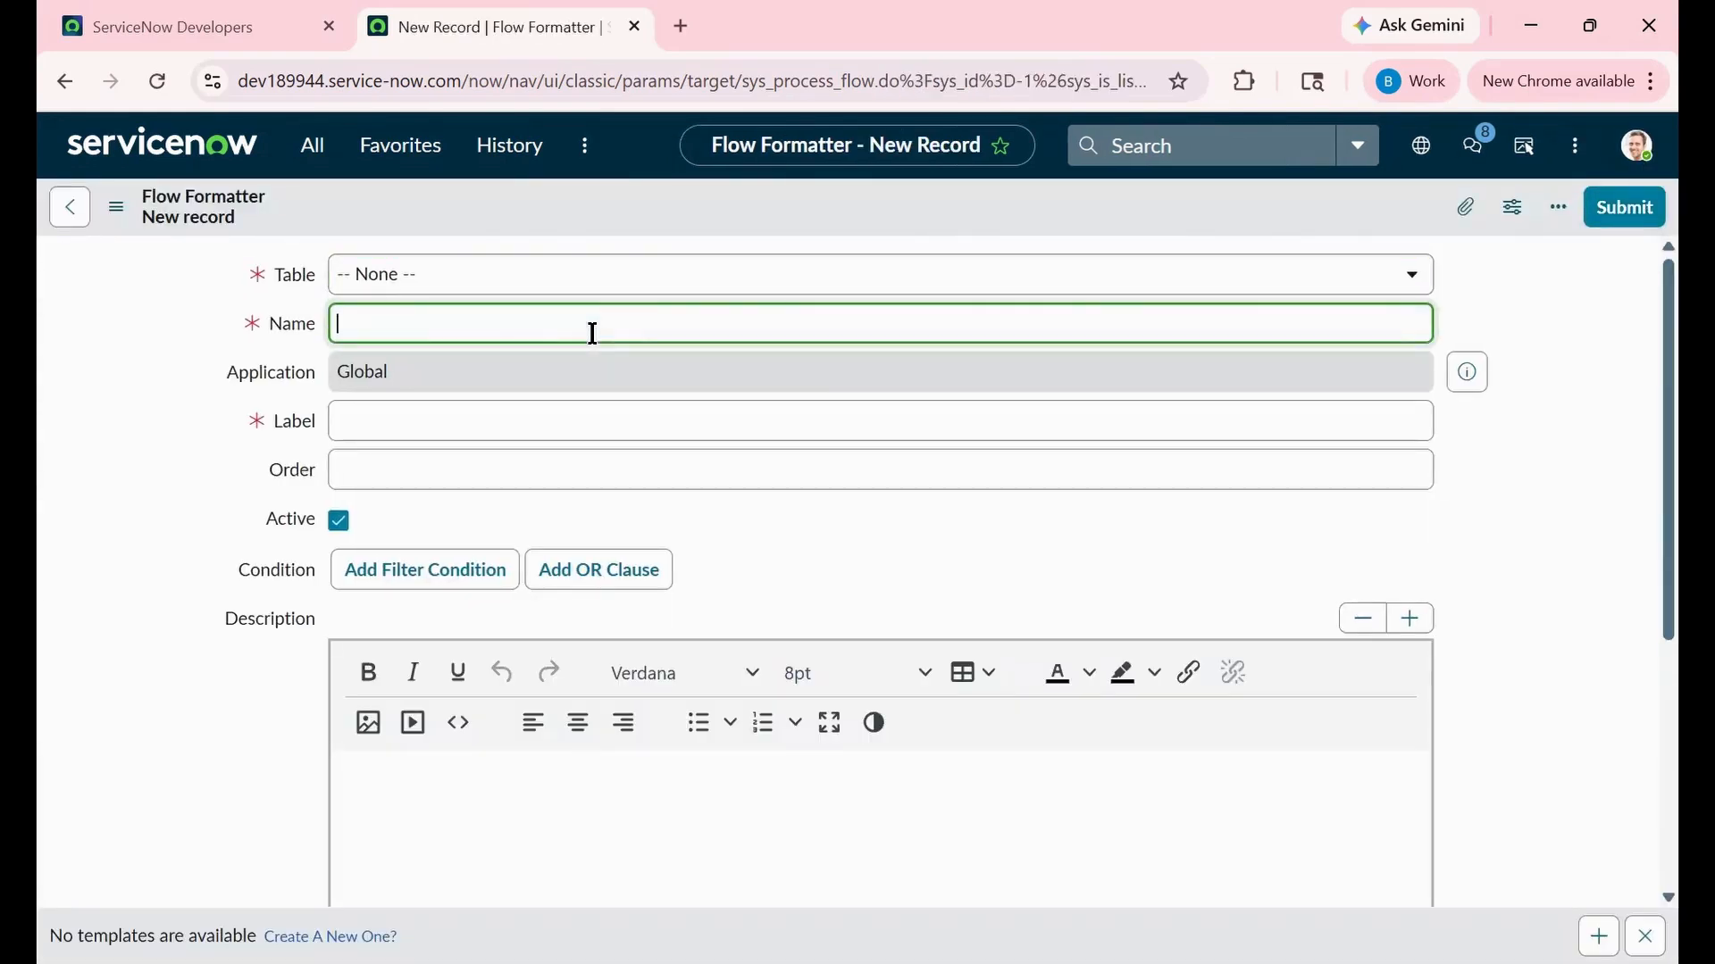
pyautogui.write('R')
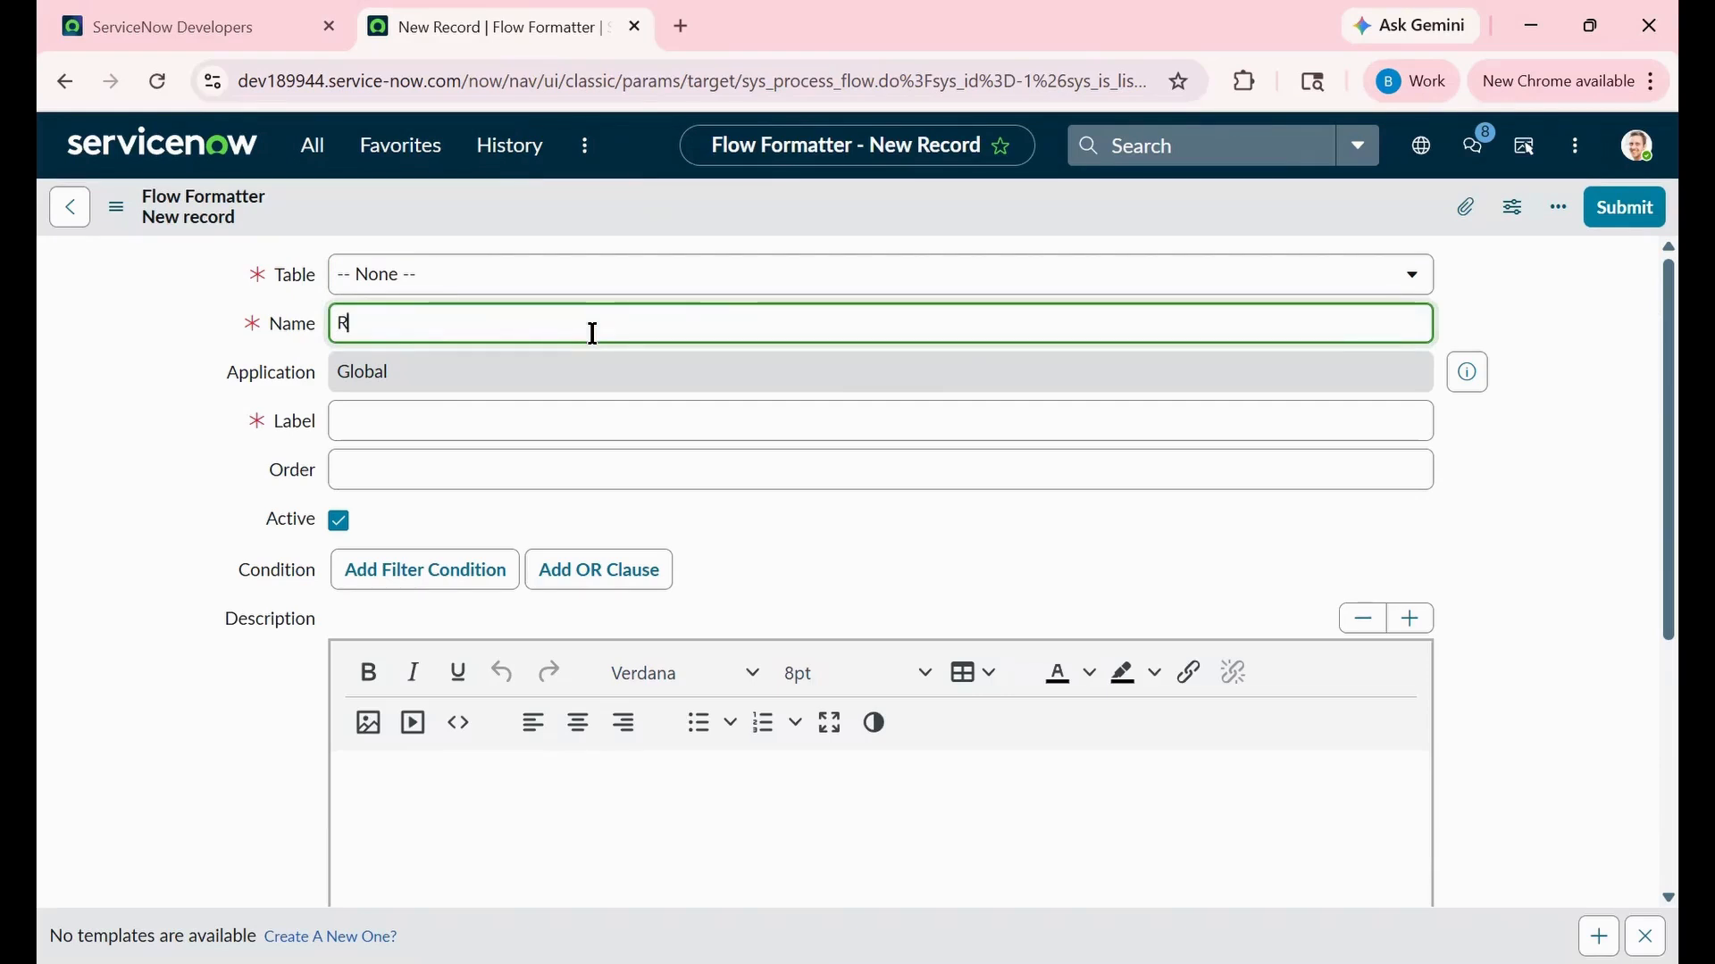
pyautogui.write('esolved')
pyautogui.click(533, 404)
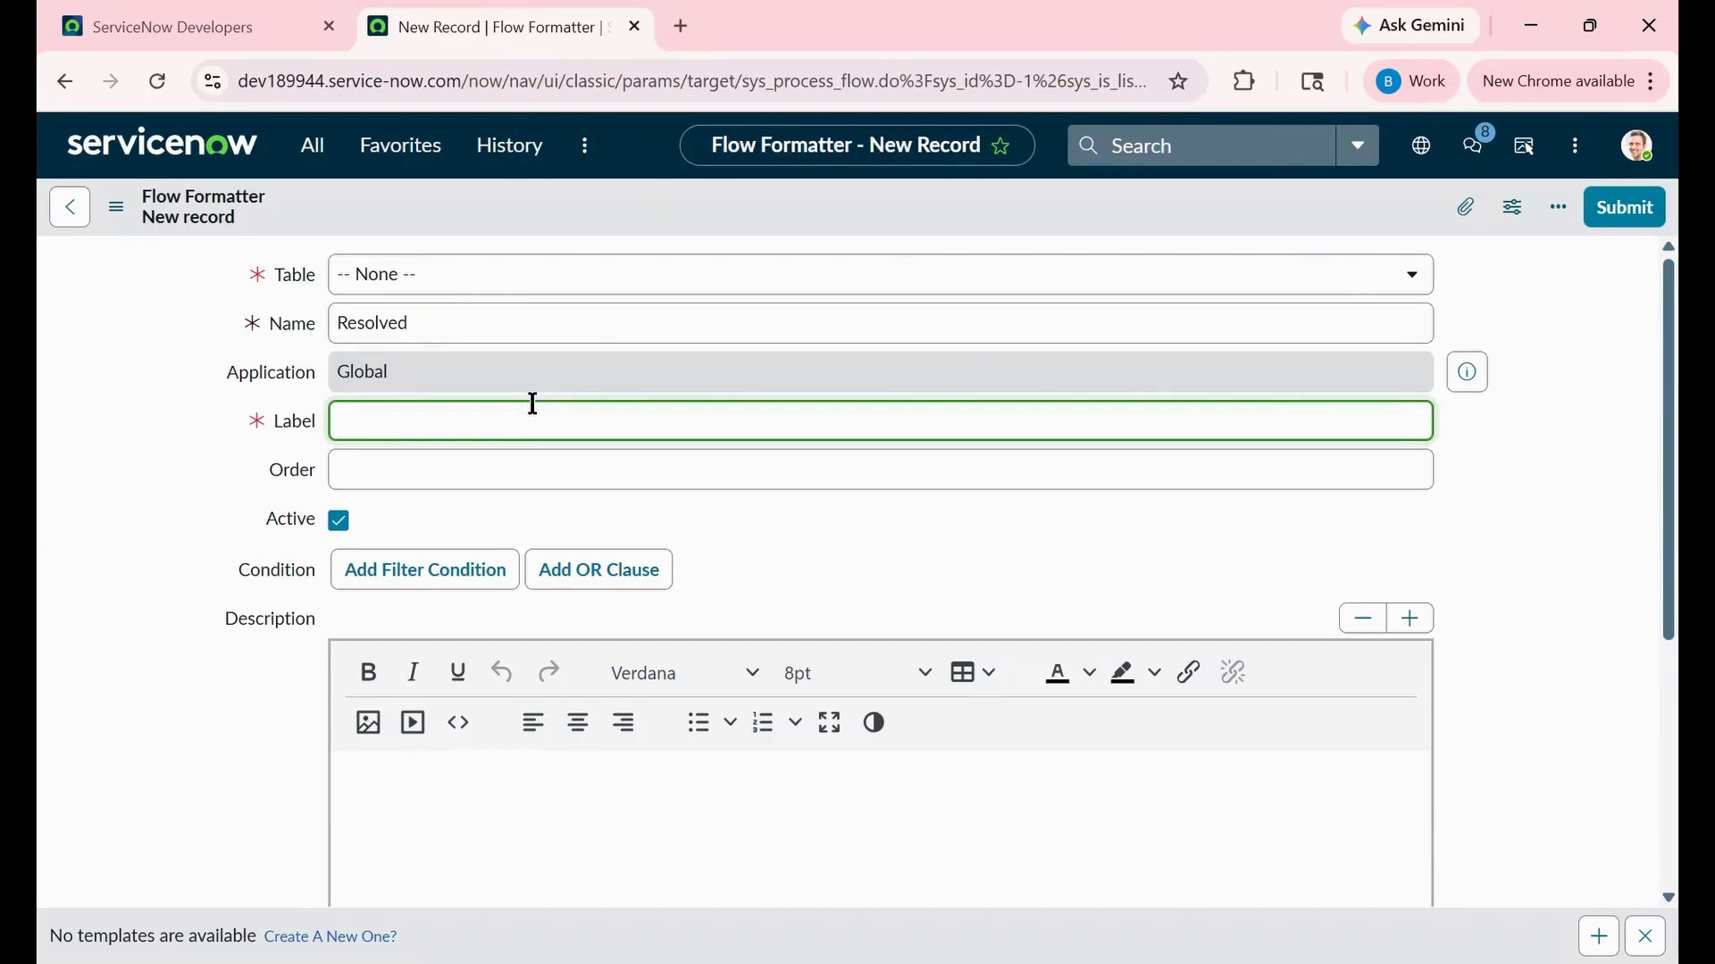
pyautogui.write('Resolved')
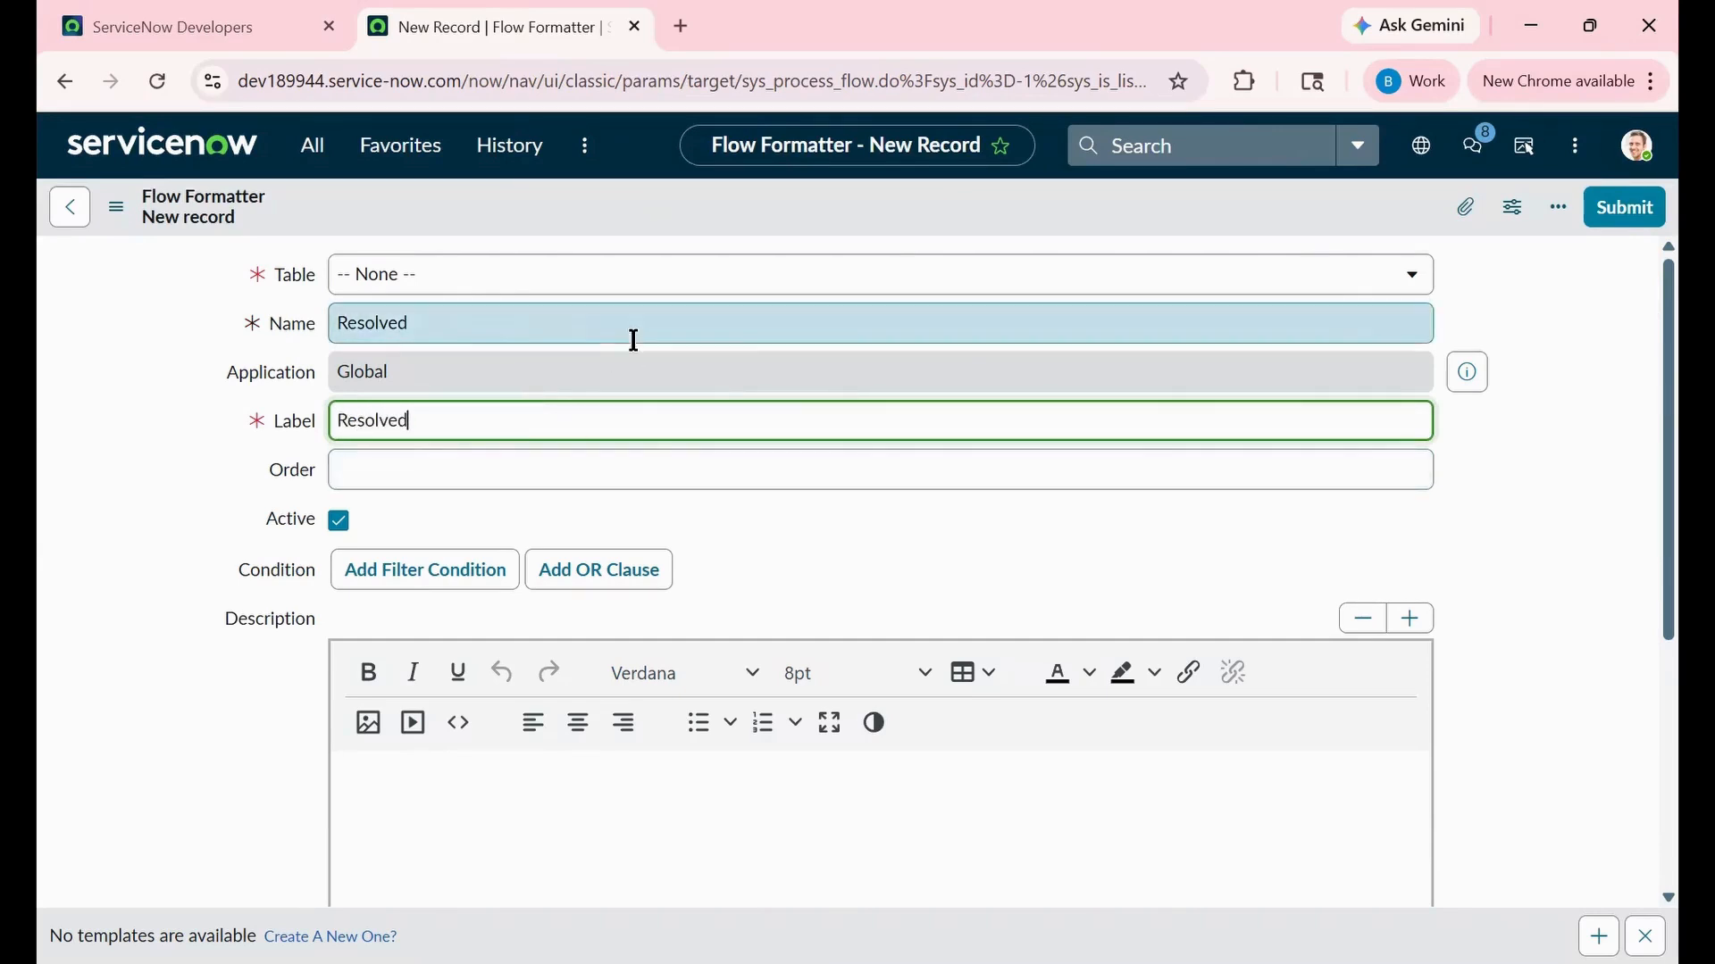
# Step: Set the Resolved flow formatter's table to Incident [incident]
pyautogui.click(623, 298)
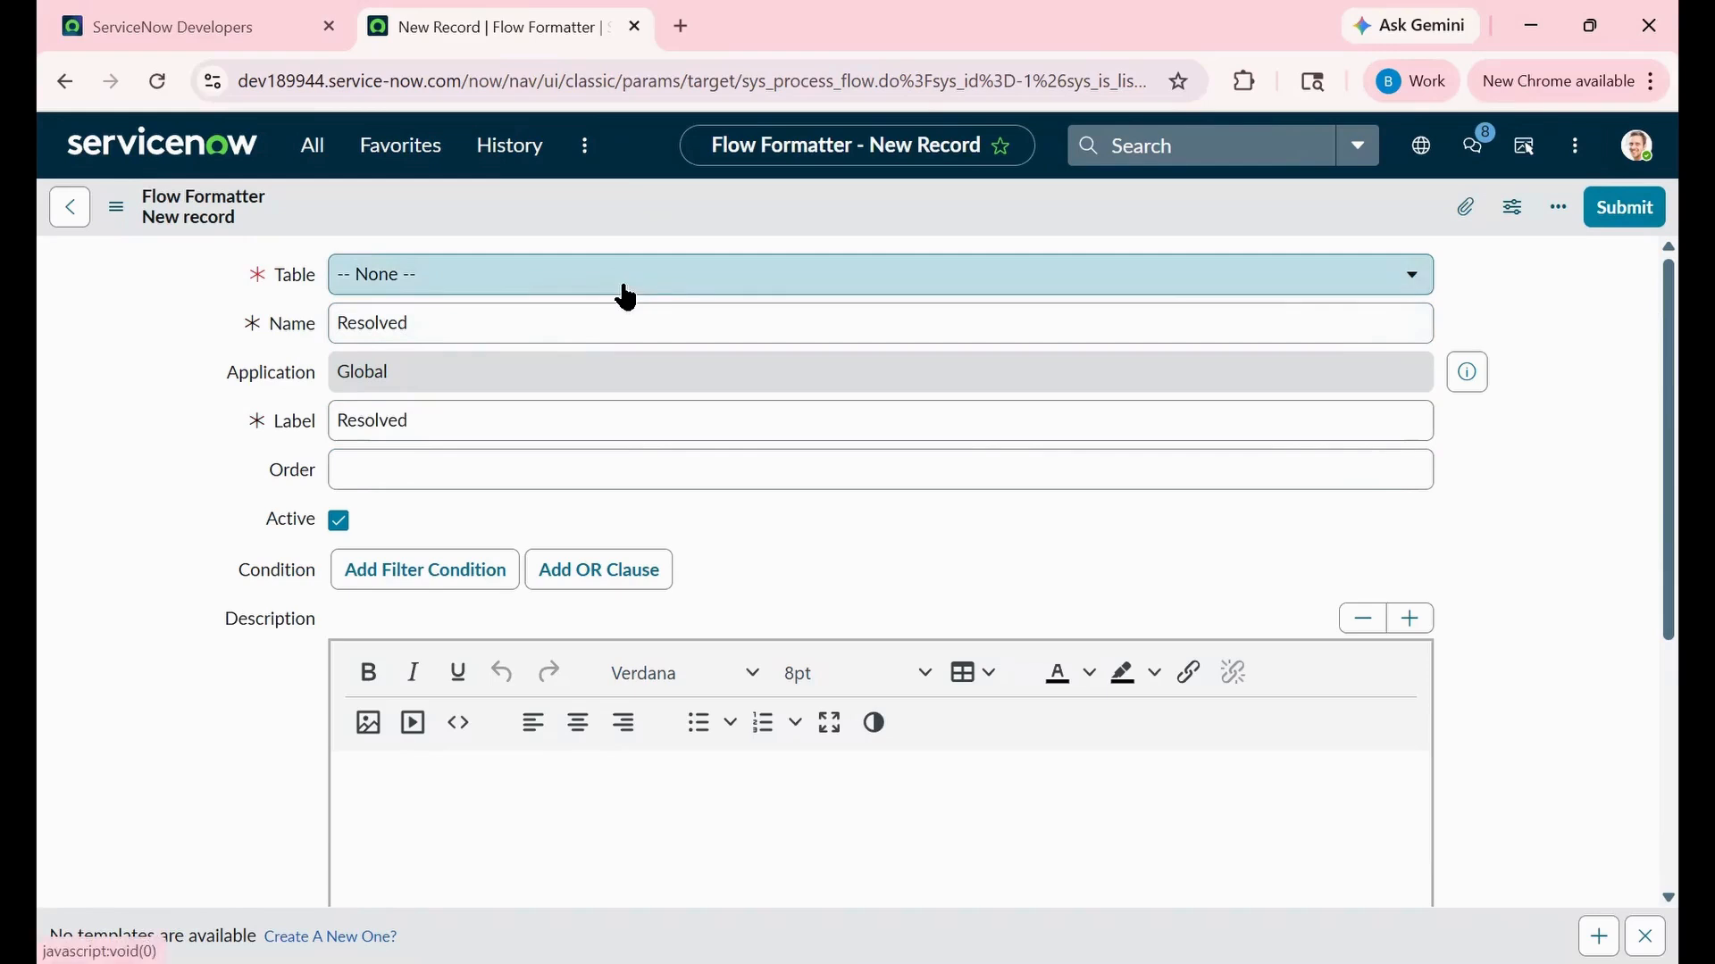
pyautogui.click(626, 285)
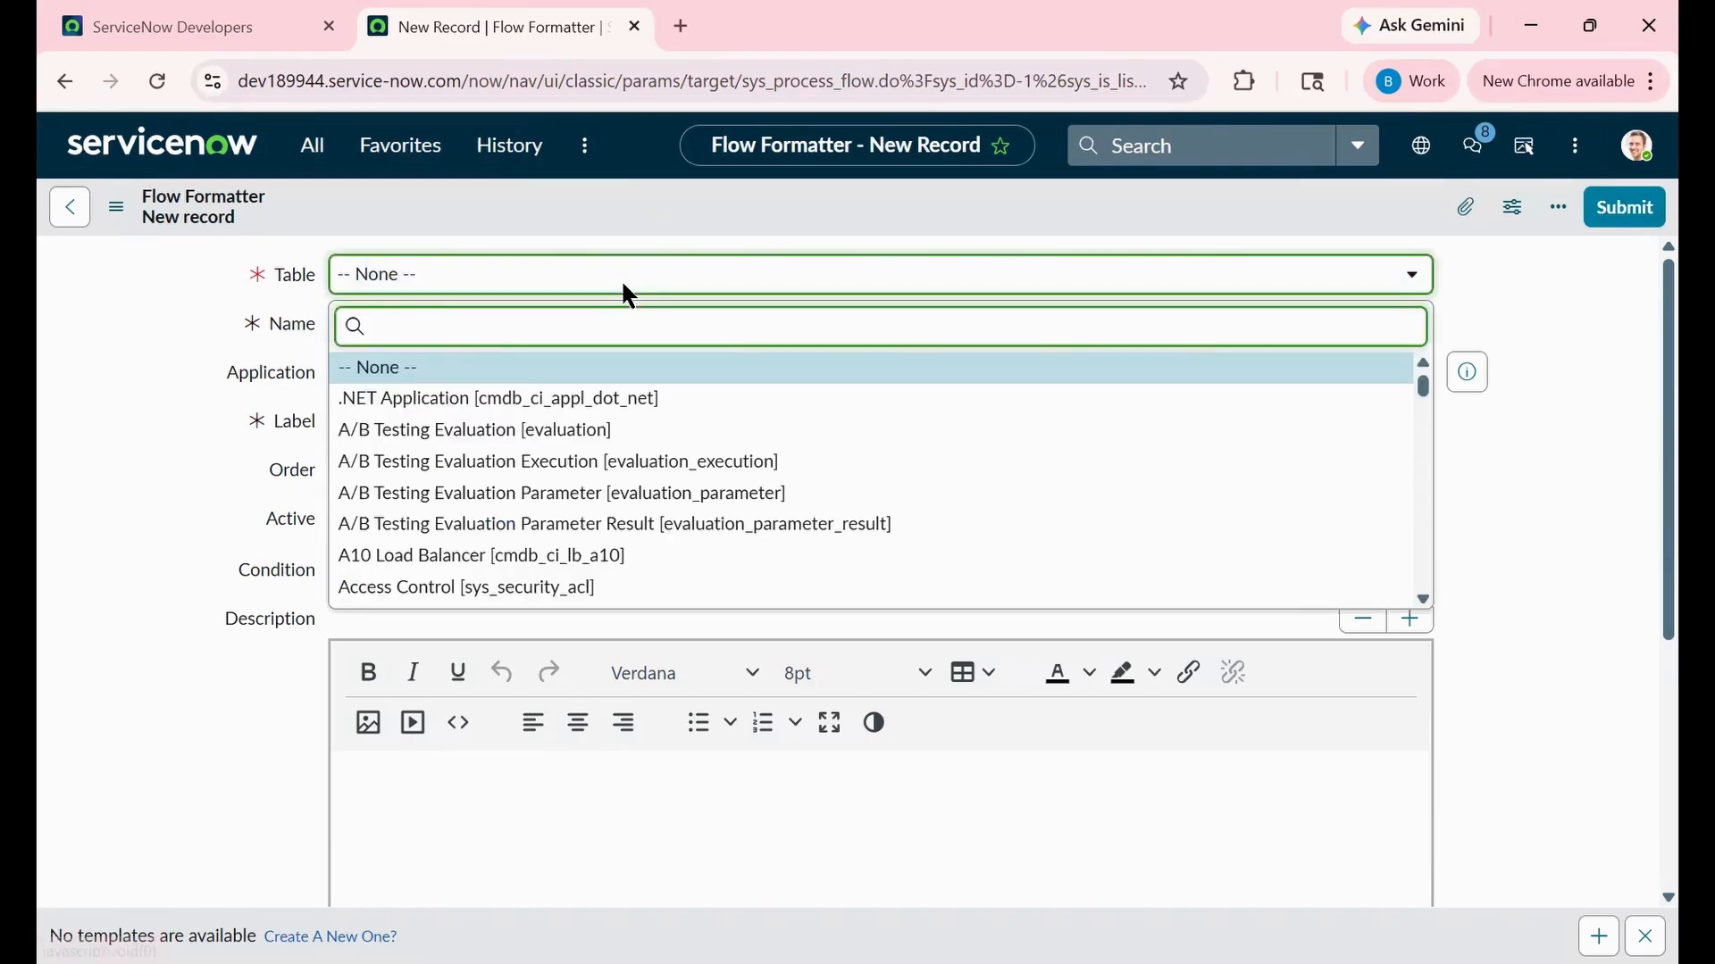
pyautogui.write('incident')
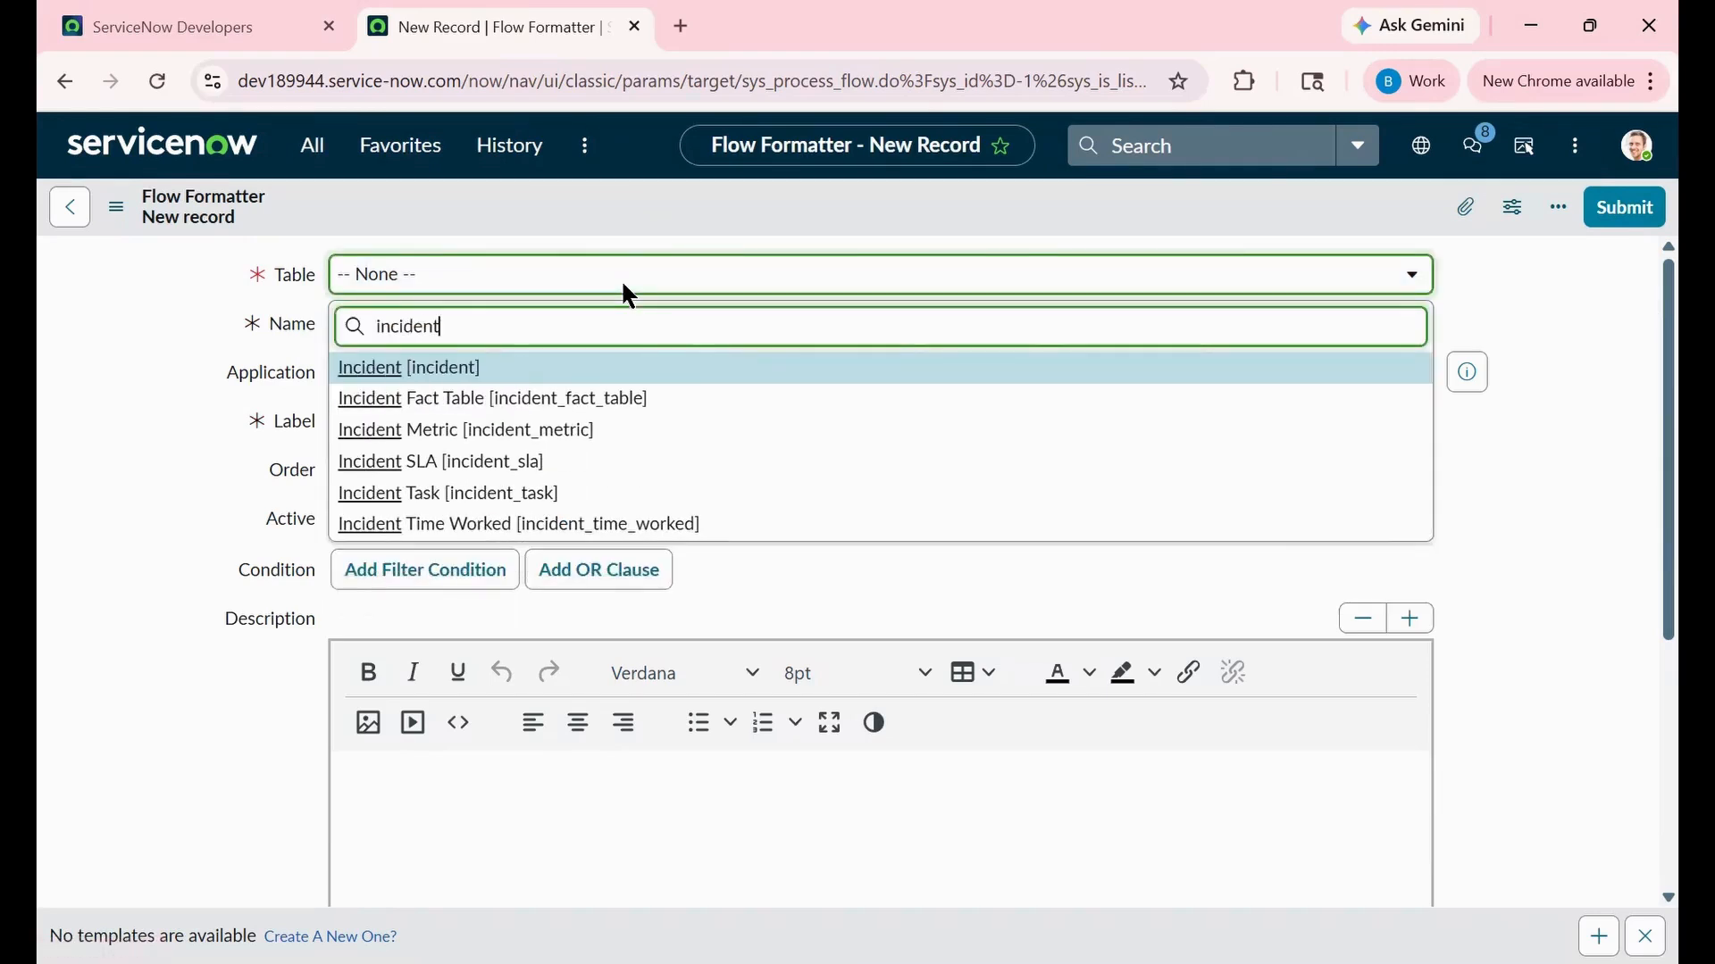
pyautogui.click(584, 353)
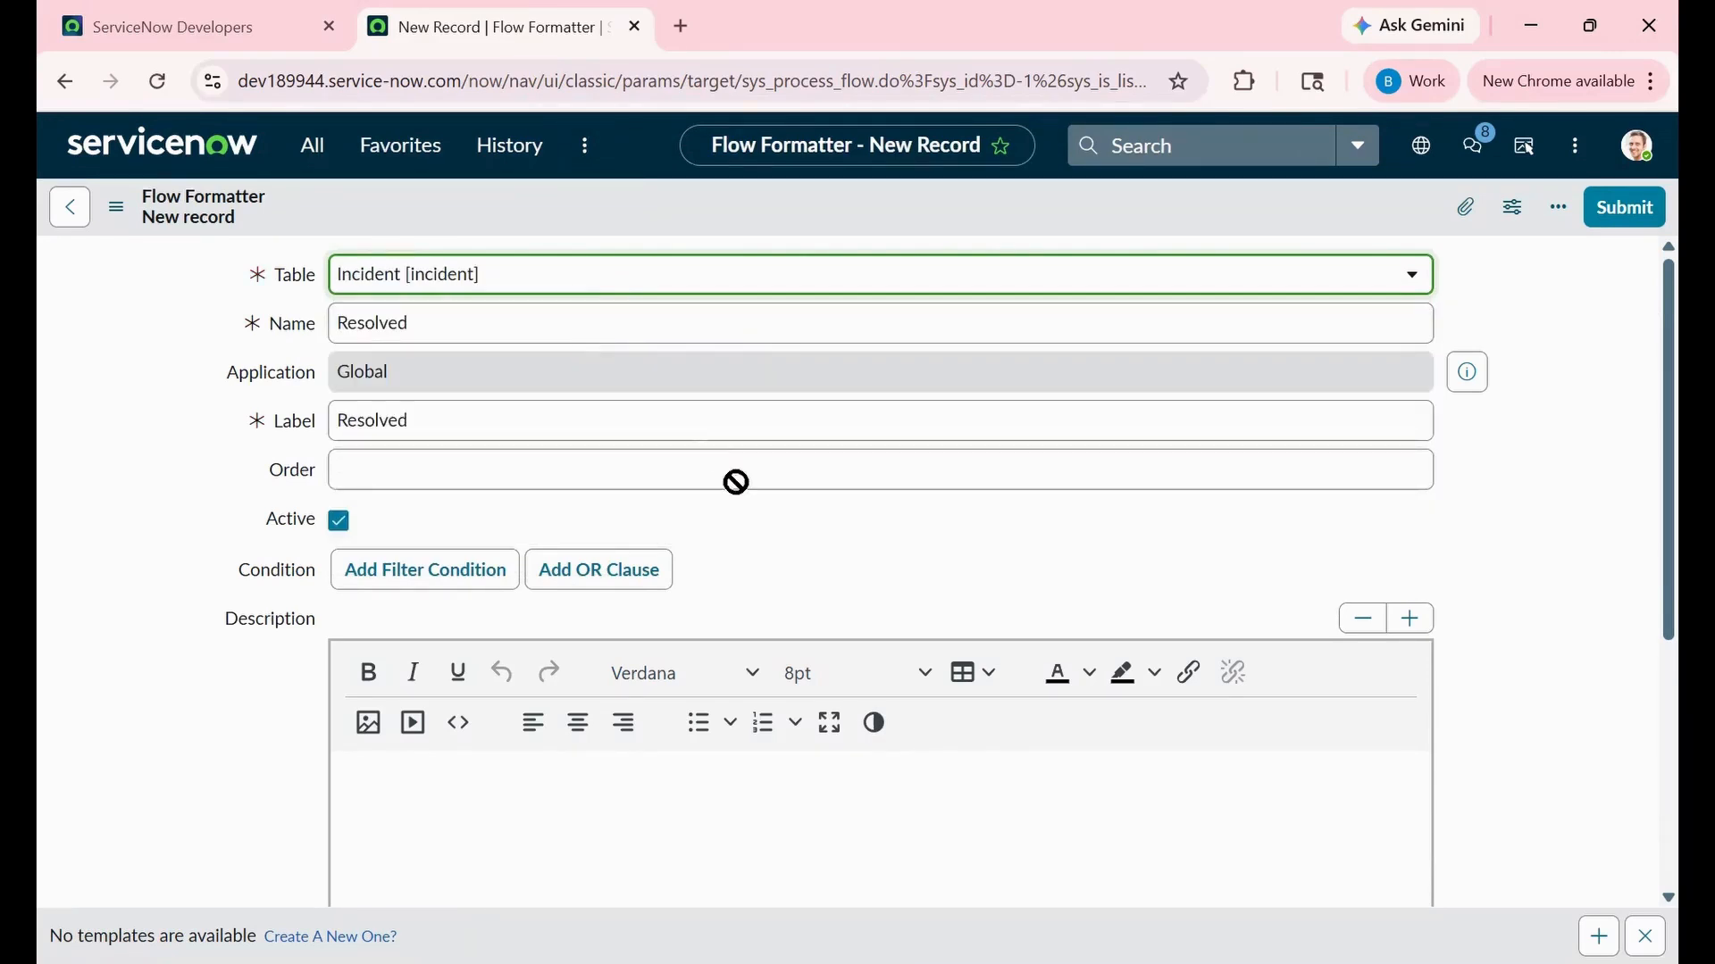
# Step: Set the Resolved flow formatter's condition to State is Resolved
pyautogui.scroll(-1, 653, 674)
pyautogui.scroll(1, 653, 674)
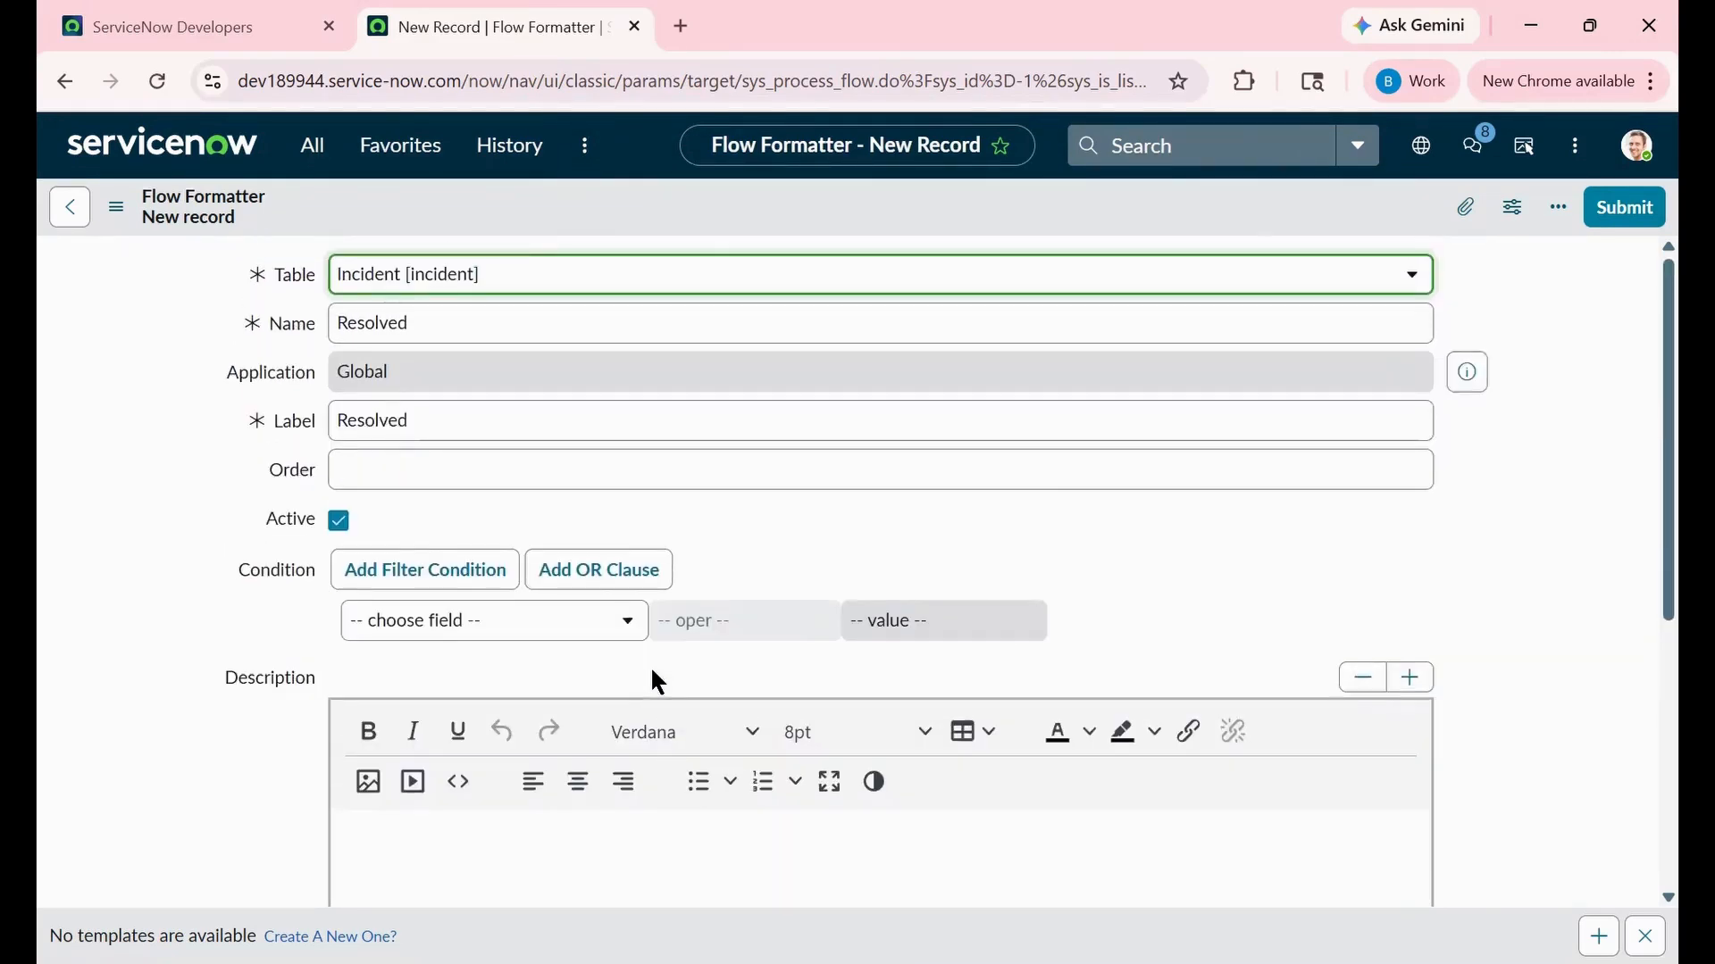
pyautogui.click(610, 636)
pyautogui.write('stat')
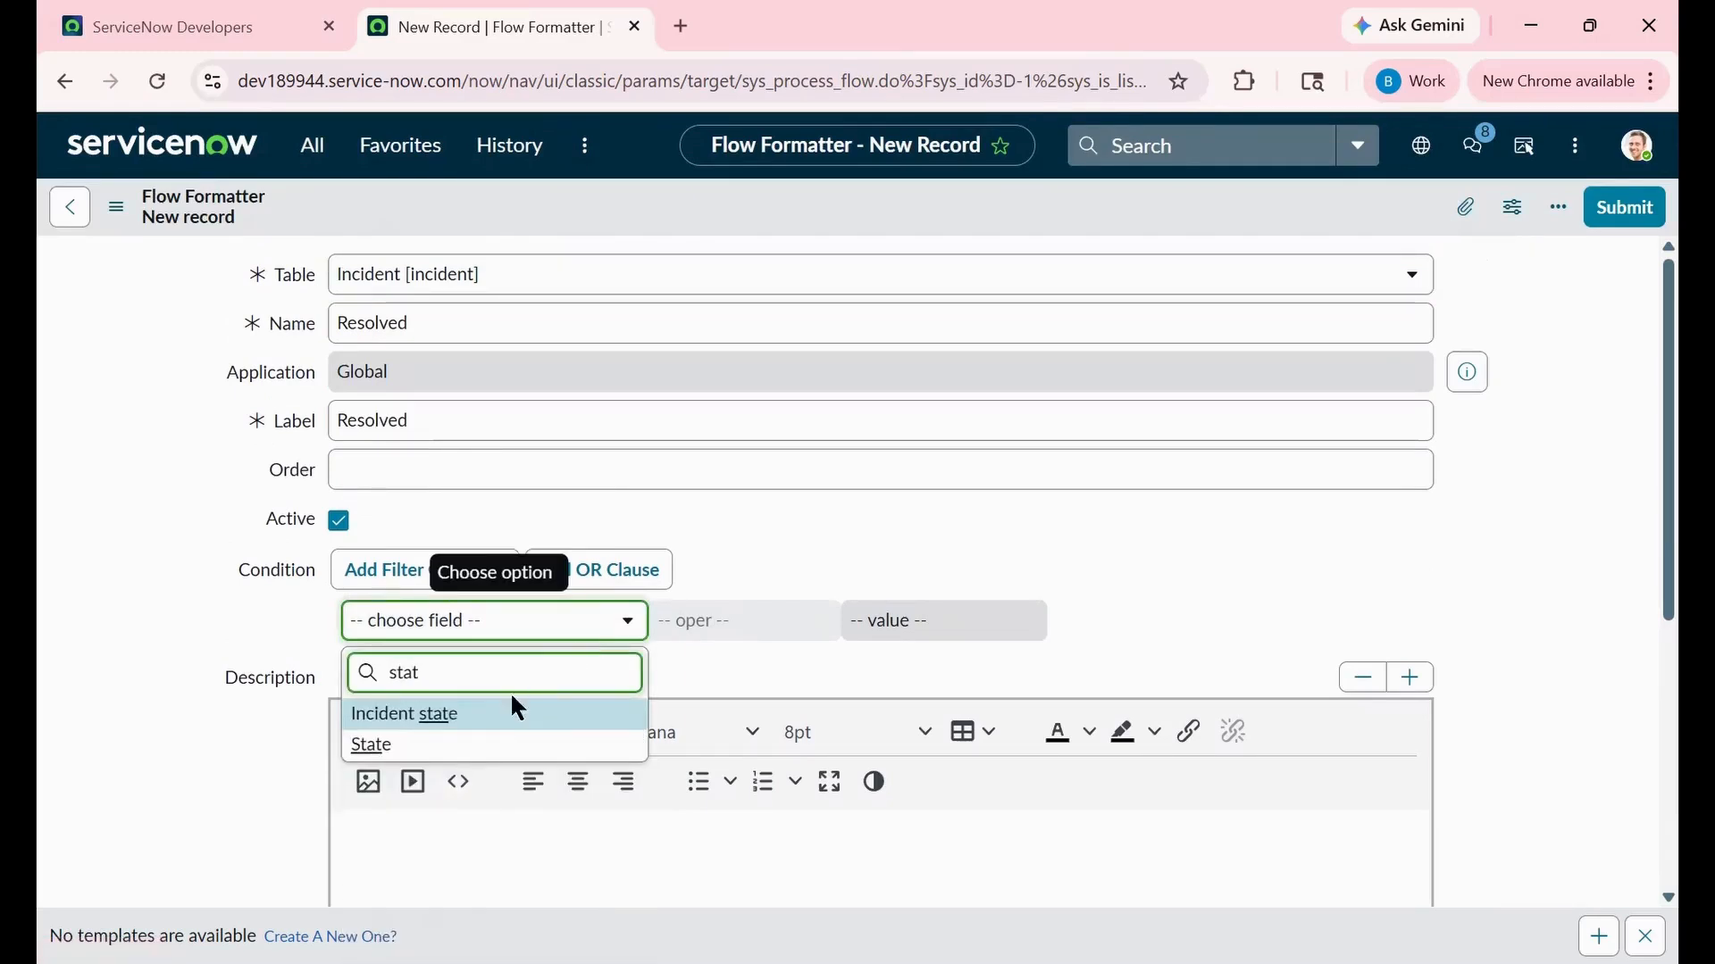
pyautogui.click(501, 746)
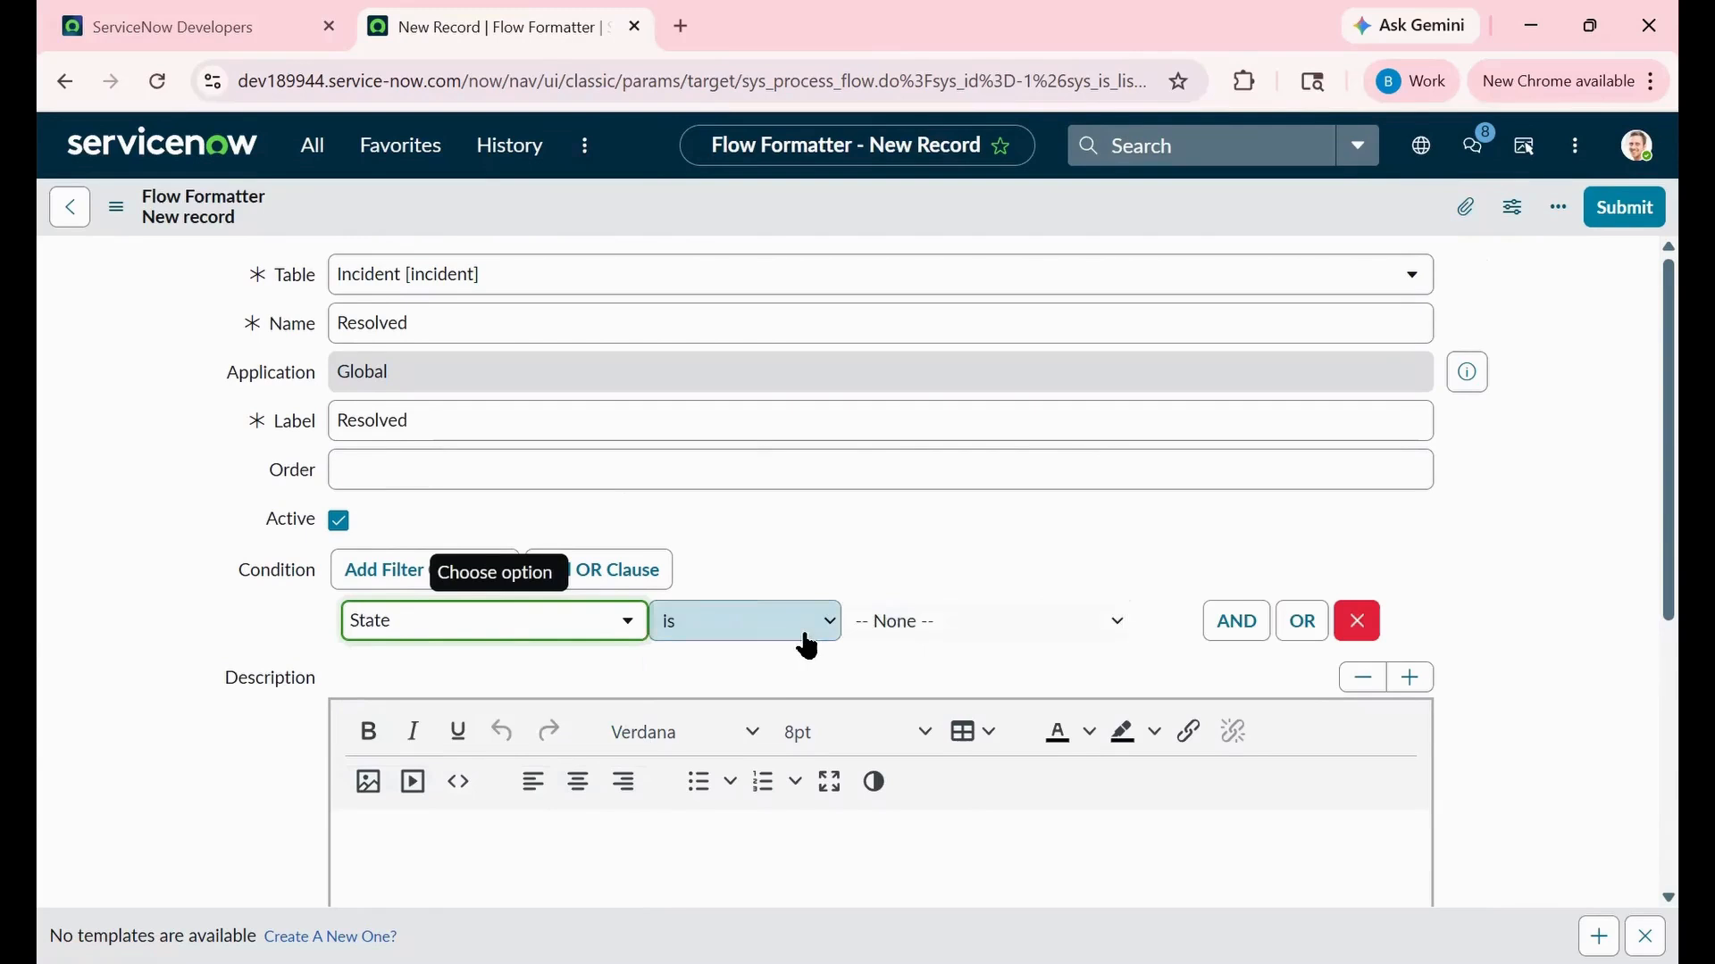
pyautogui.click(905, 621)
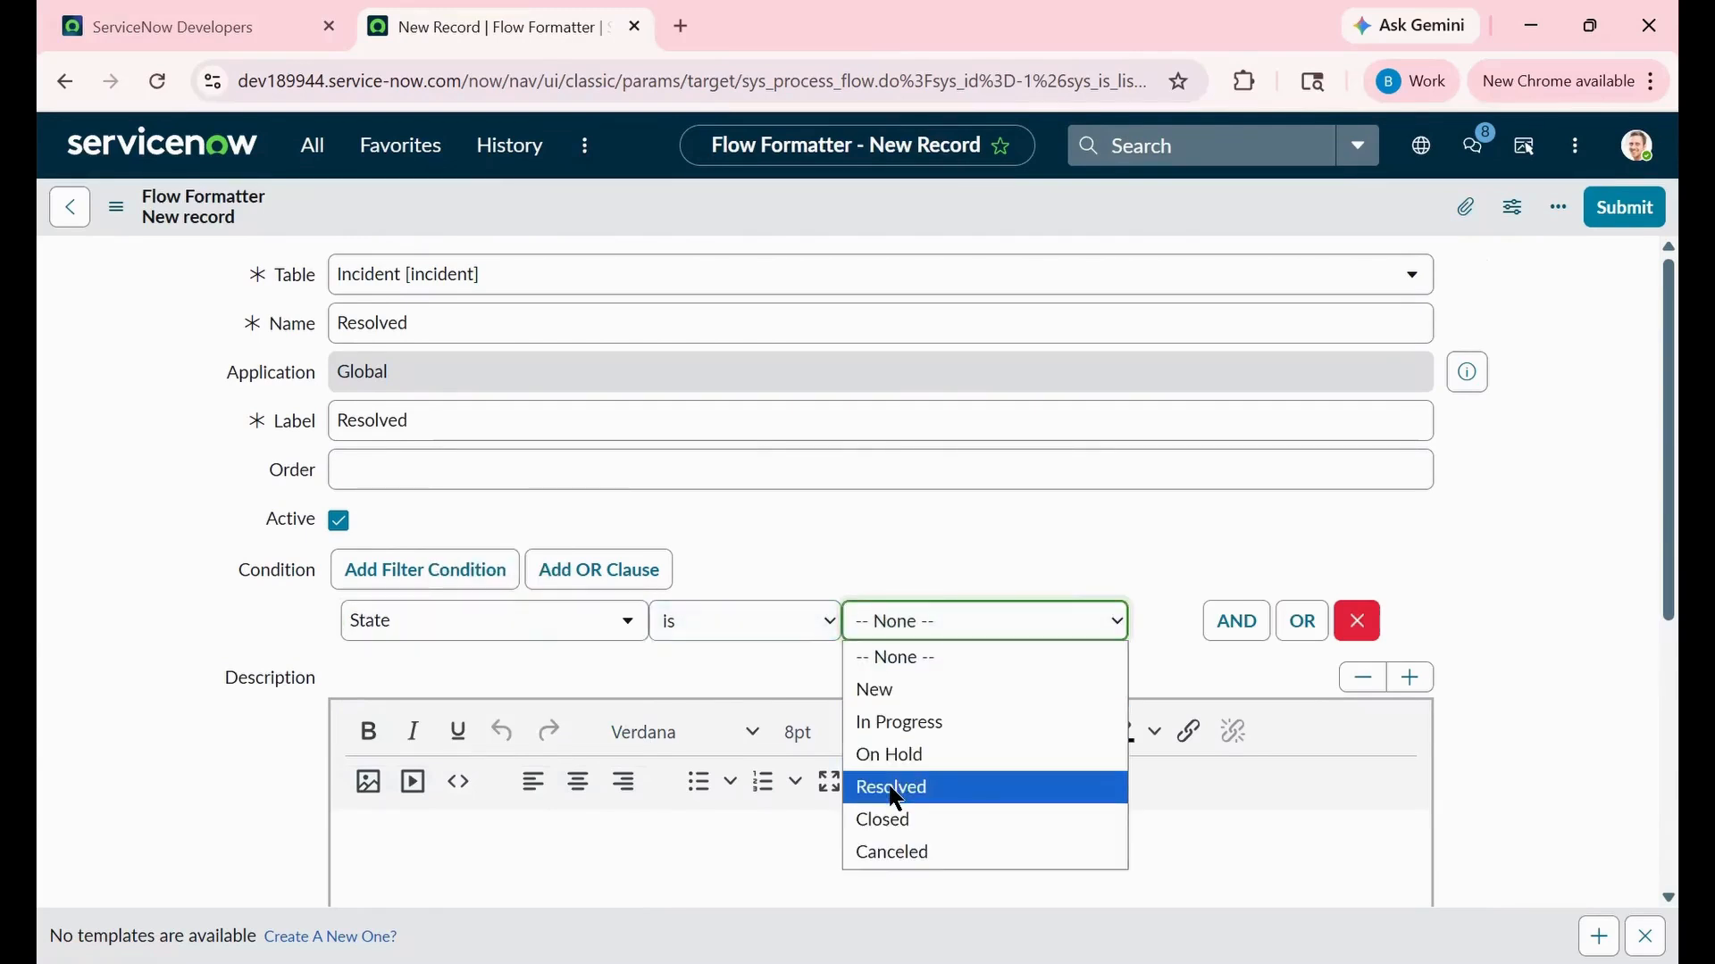
pyautogui.click(894, 788)
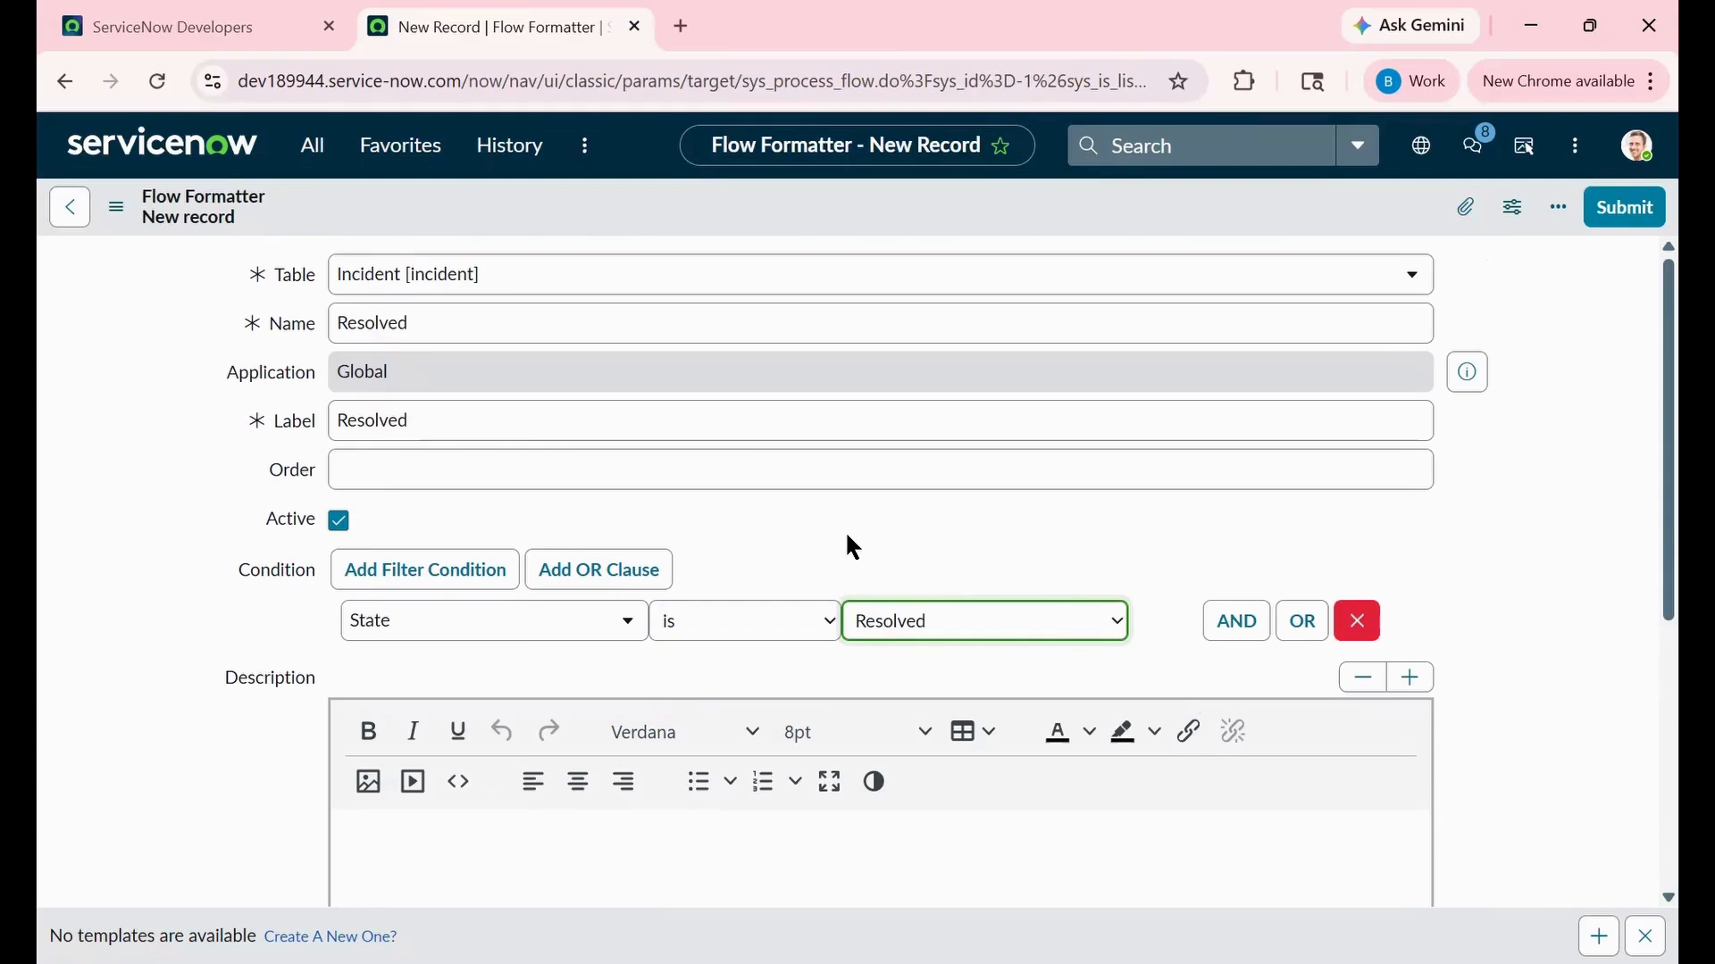
# Step: Set the Resolved flow formatter's order to 400 and submit the record
pyautogui.click(855, 473)
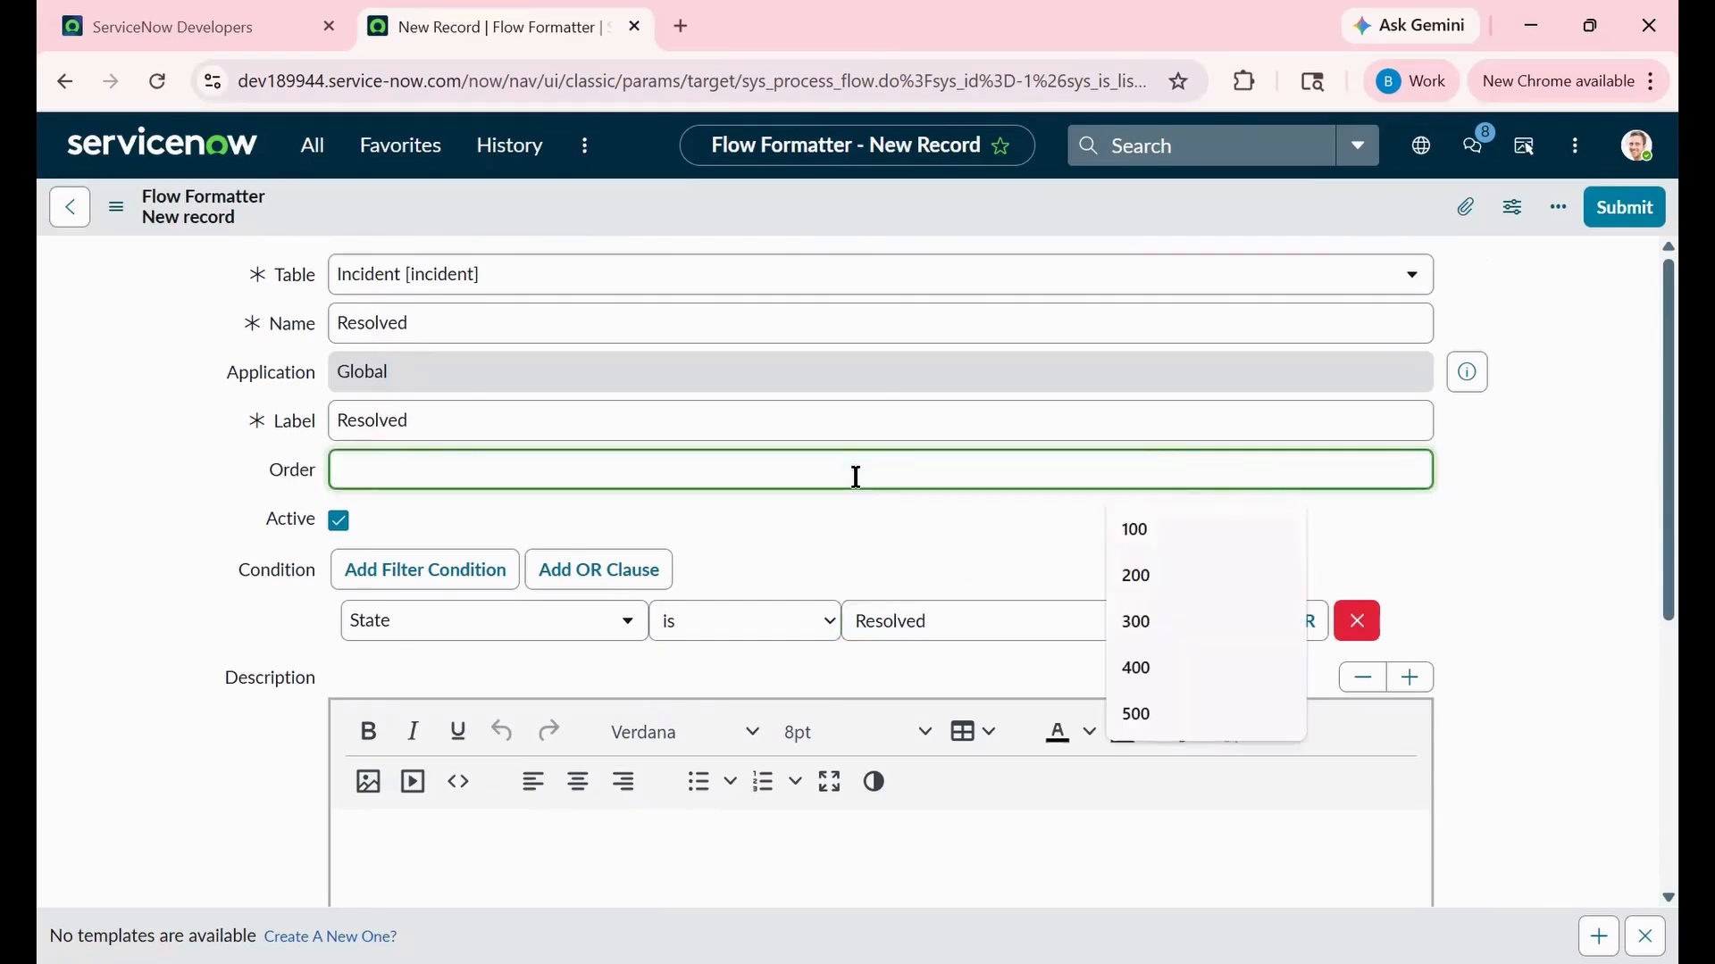
pyautogui.write('400')
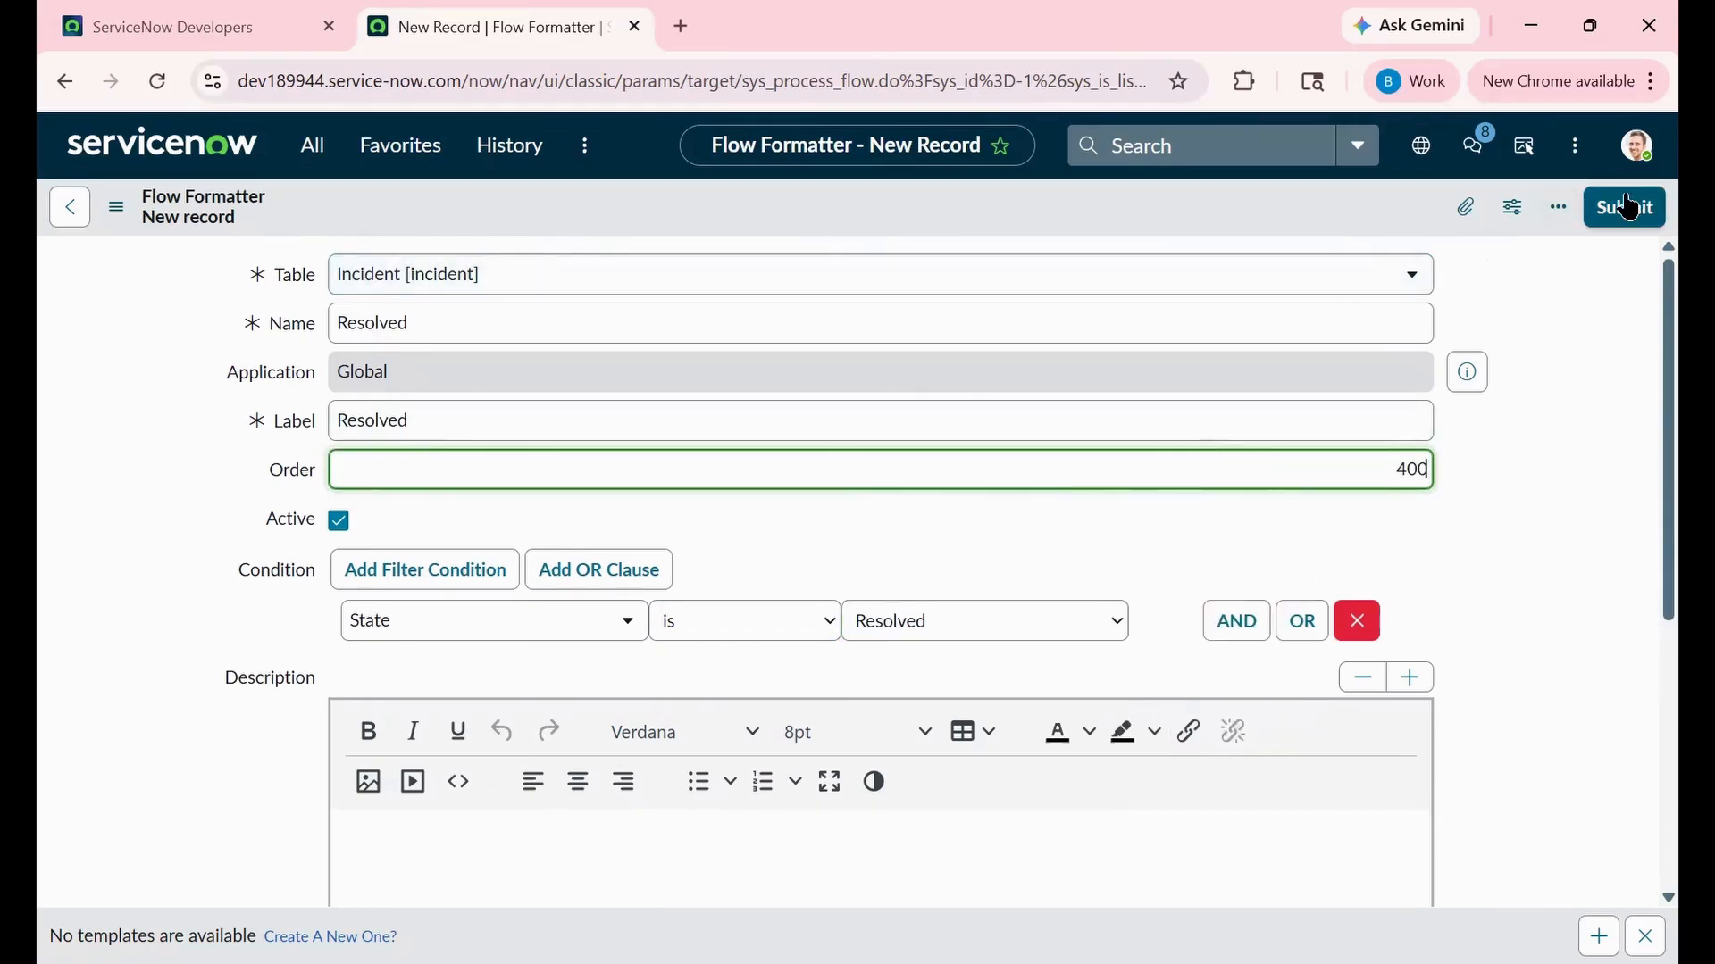
pyautogui.click(1625, 207)
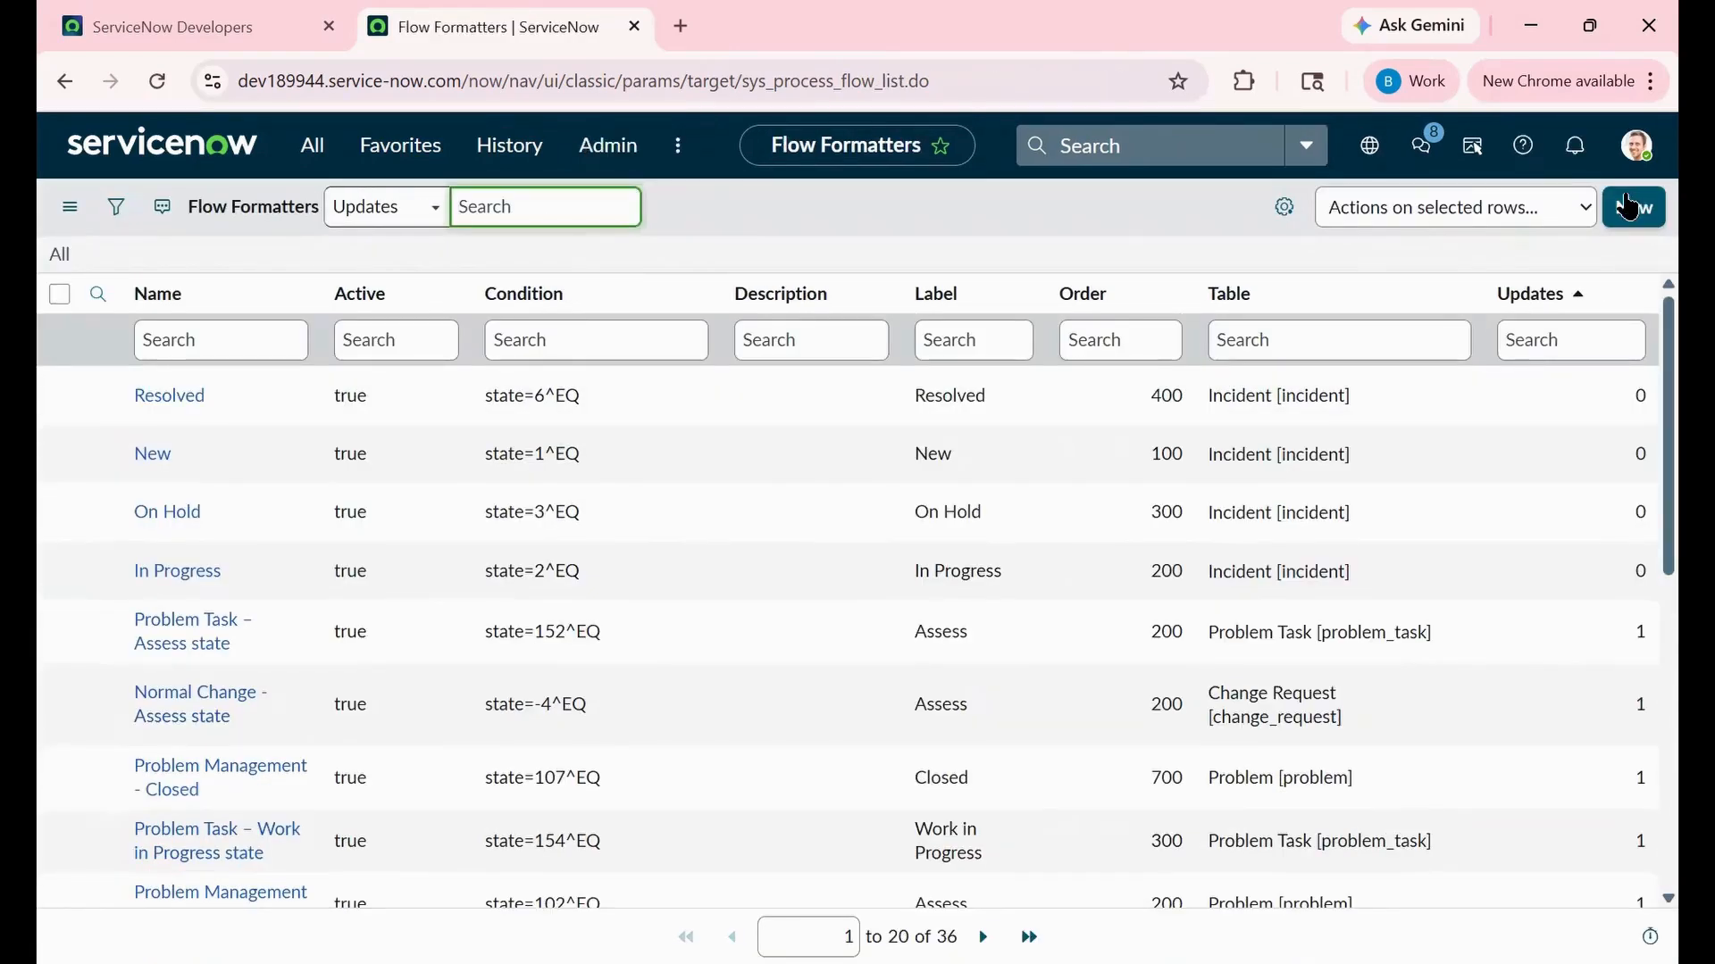
# Step: Create another flow formatter record with Closed as both its name and label
pyautogui.click(1633, 208)
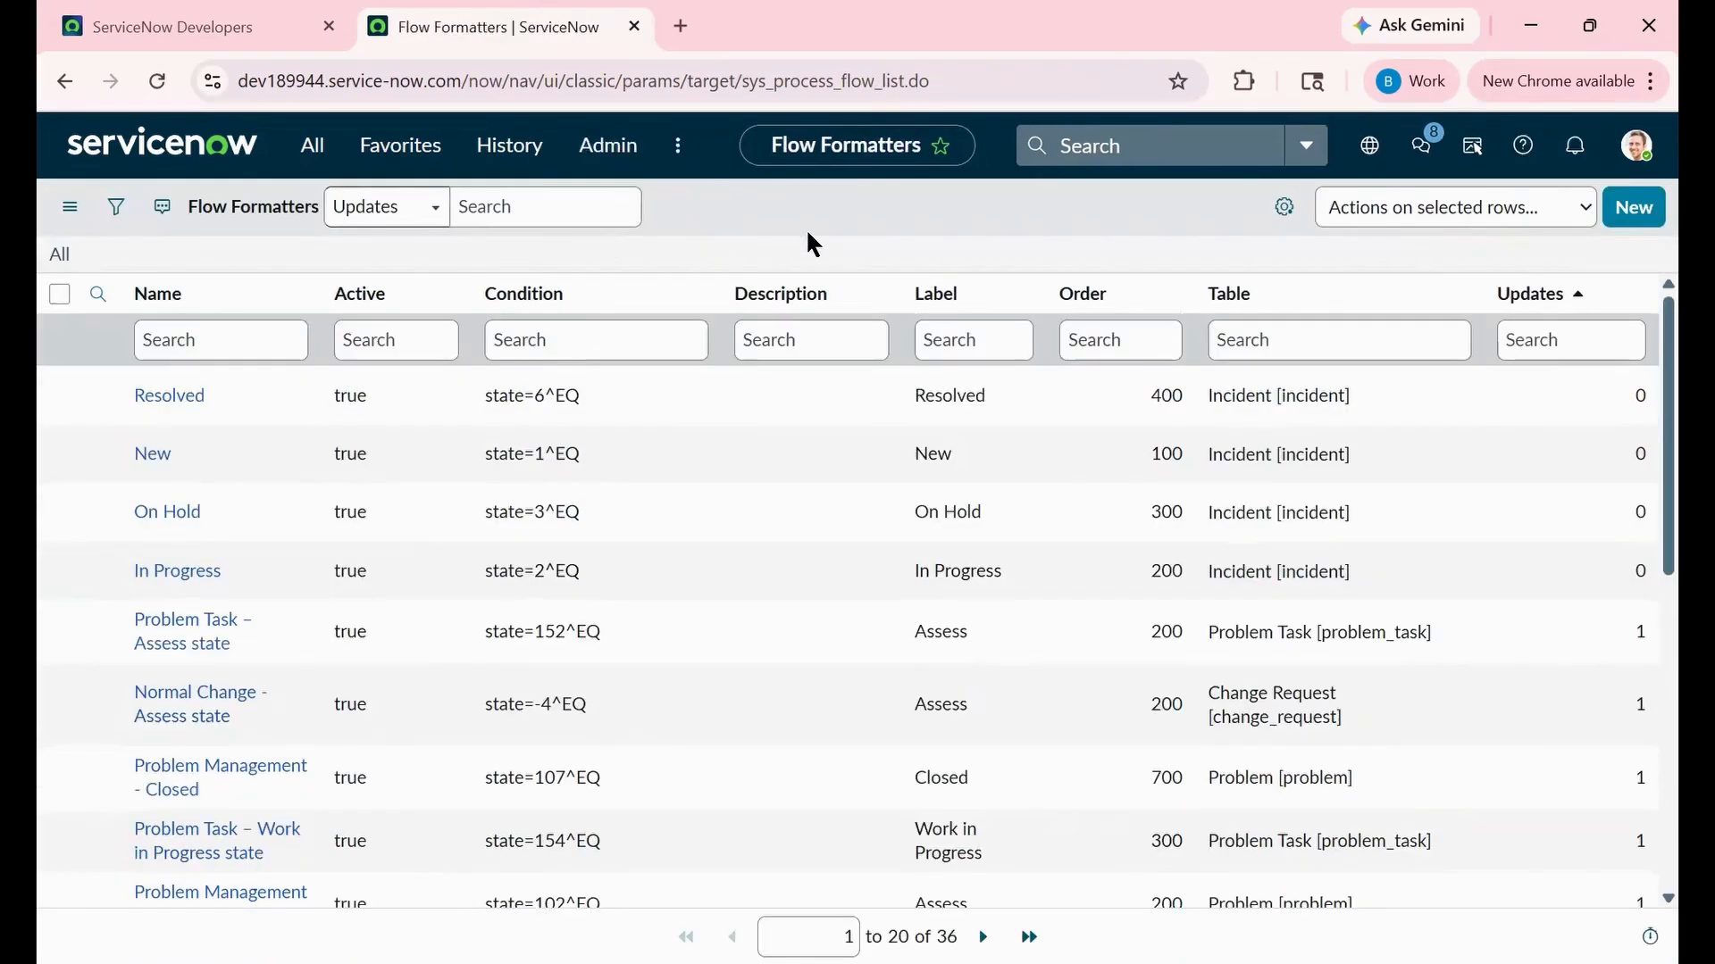
pyautogui.click(1638, 222)
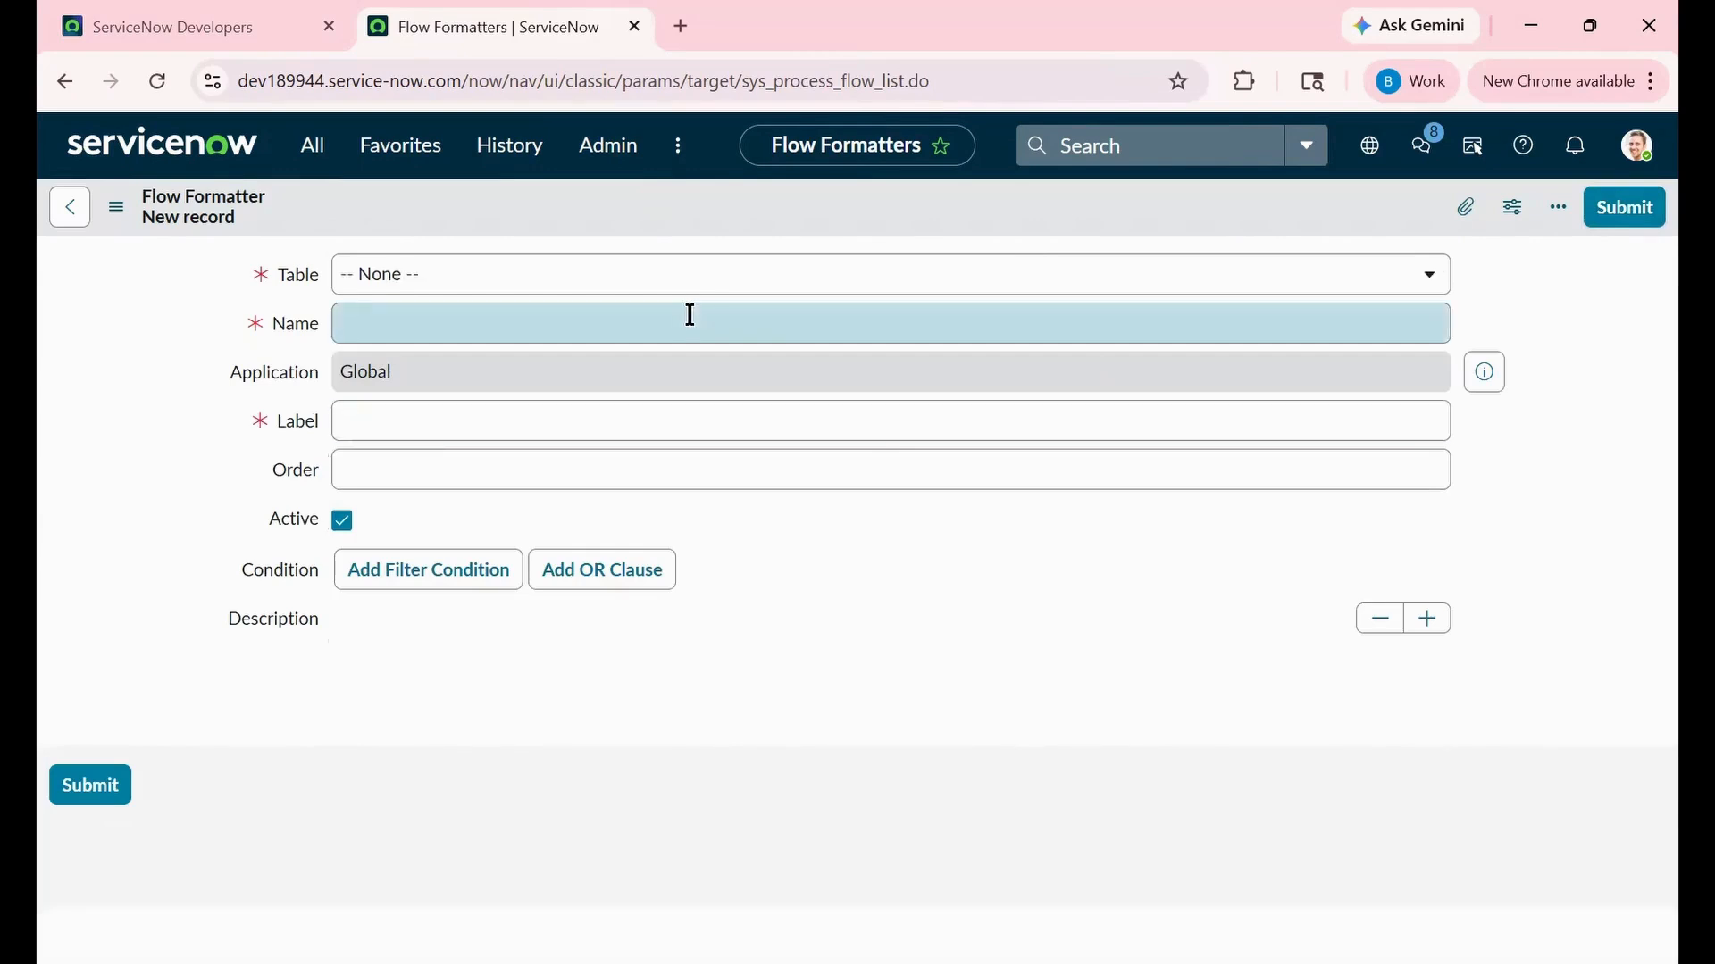
pyautogui.write('C')
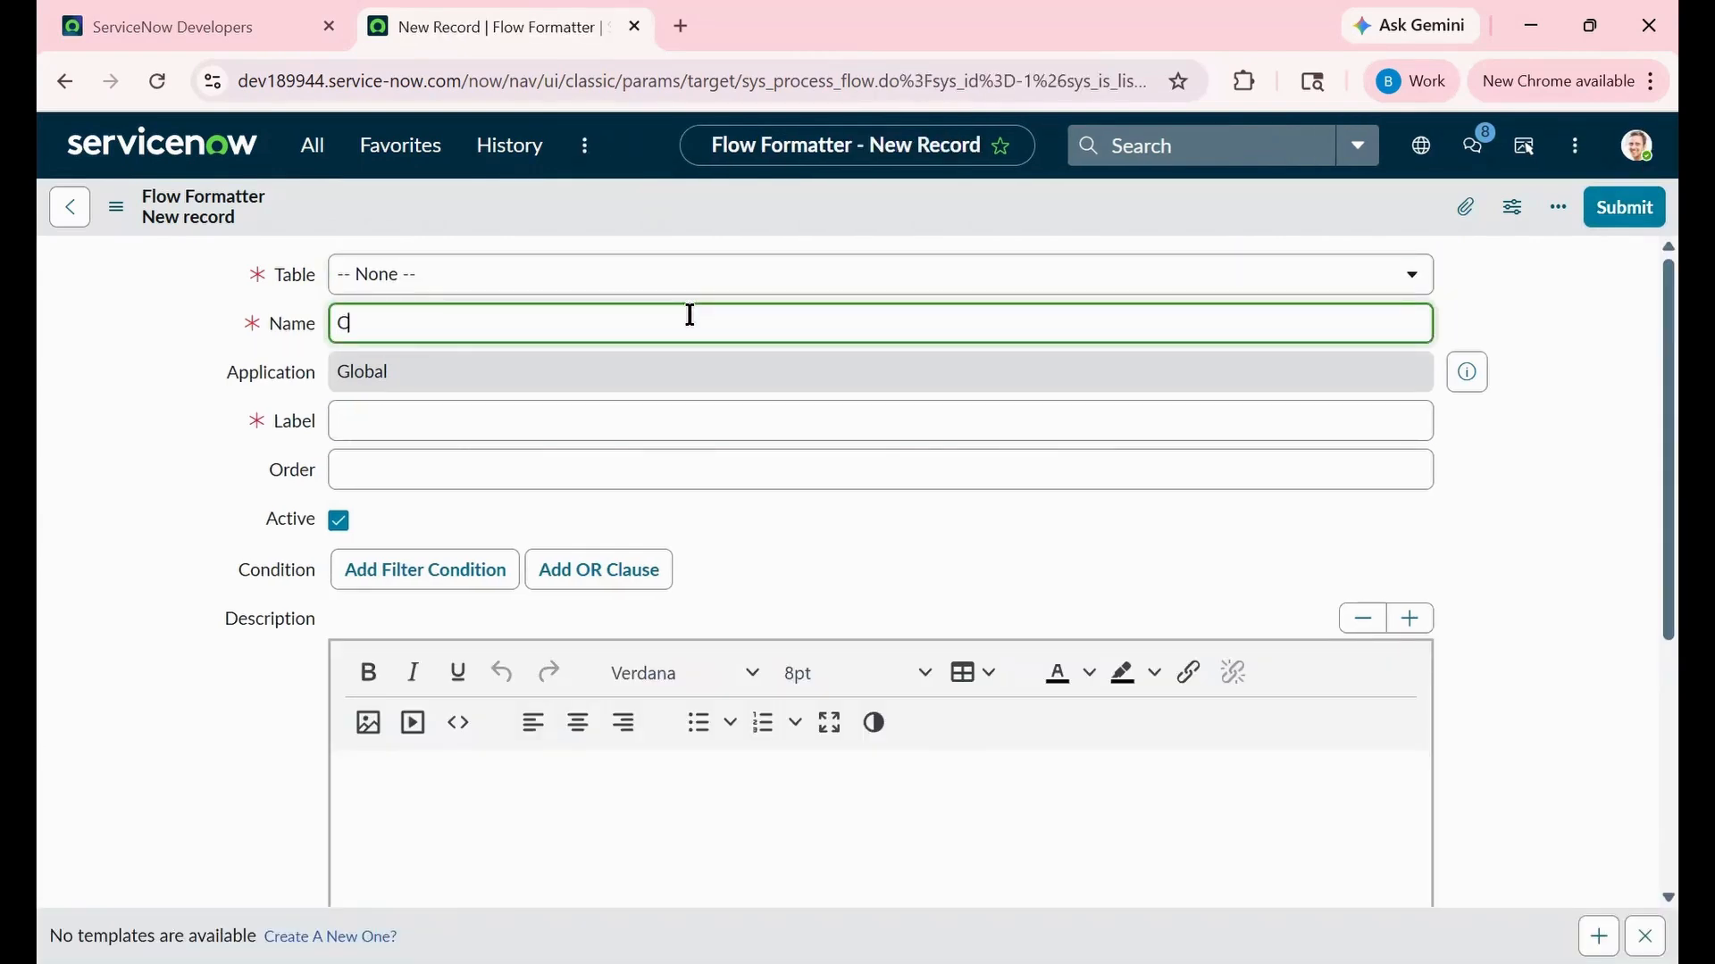
pyautogui.write('losed')
pyautogui.click(577, 415)
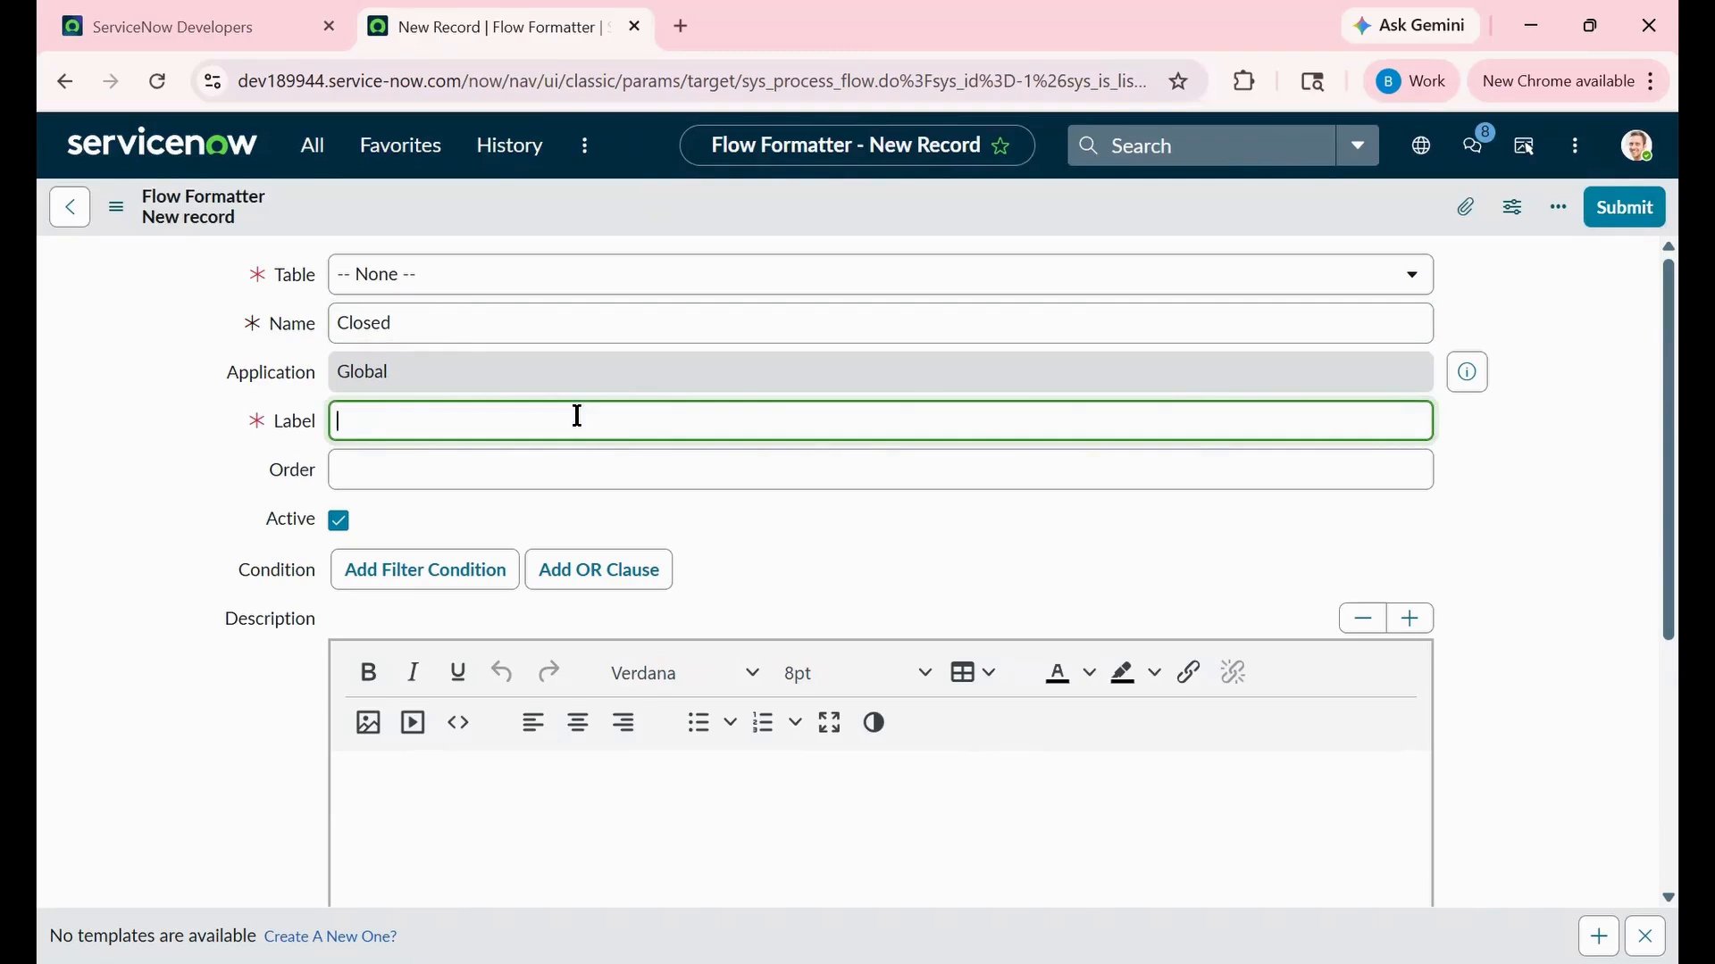
pyautogui.write('Closed')
# Step: Set the Closed flow formatter's table to Incident [incident]
pyautogui.click(560, 291)
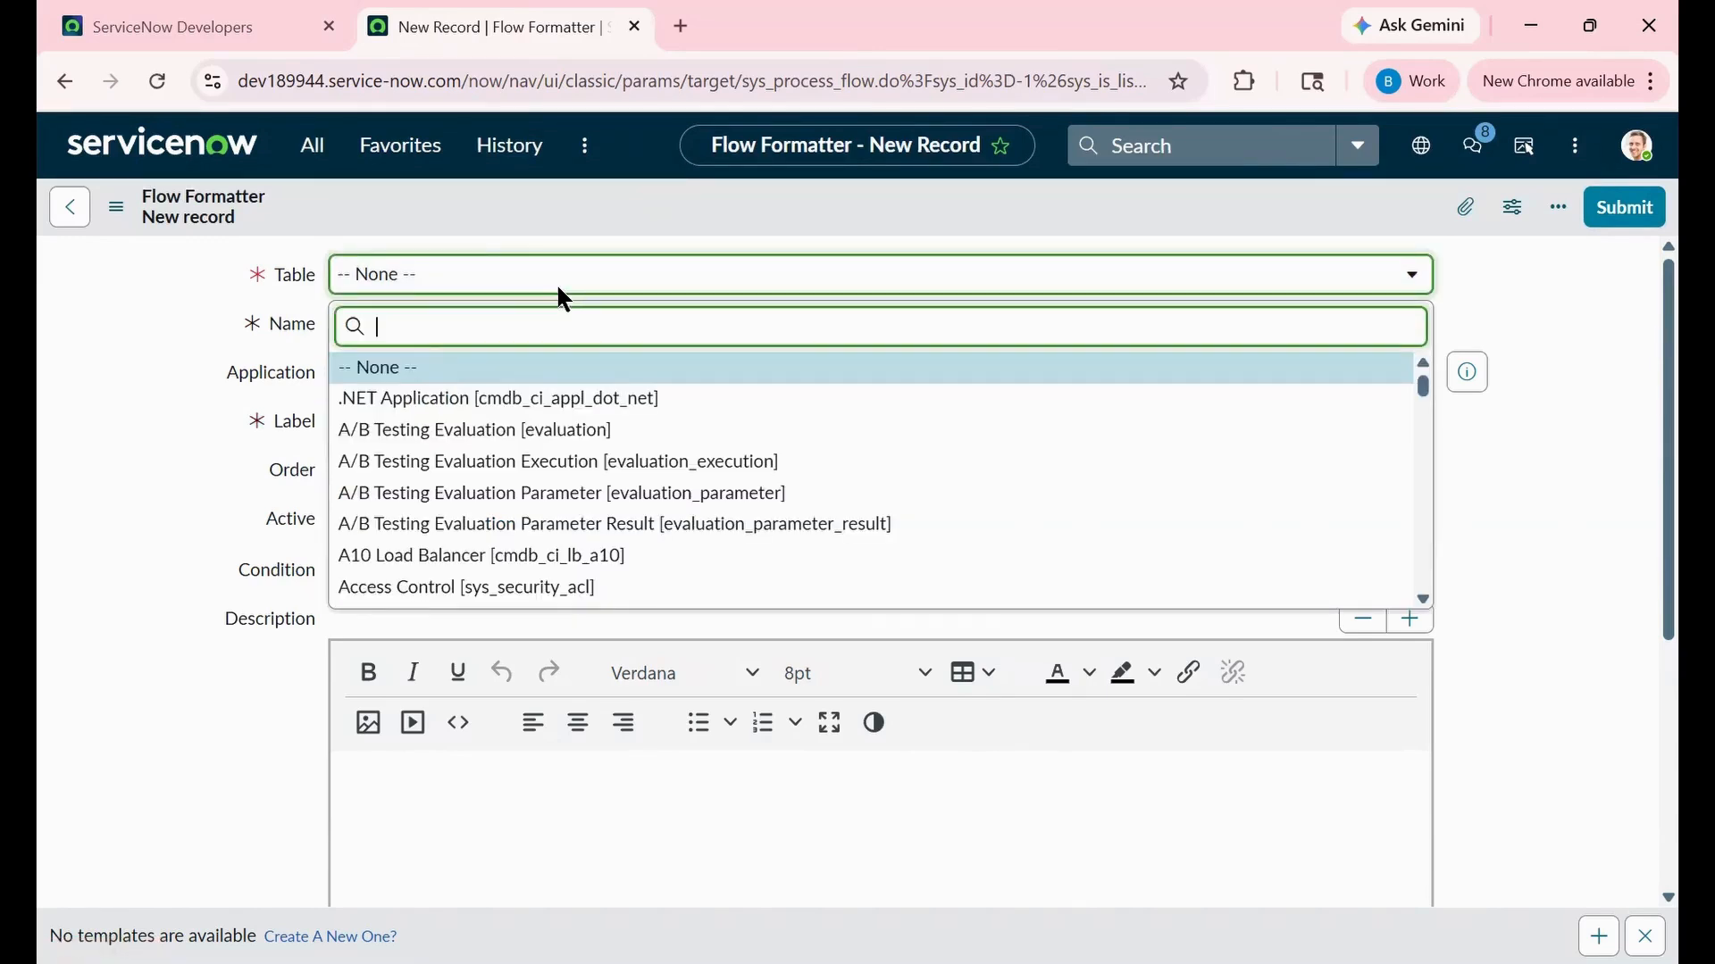
pyautogui.write('inci')
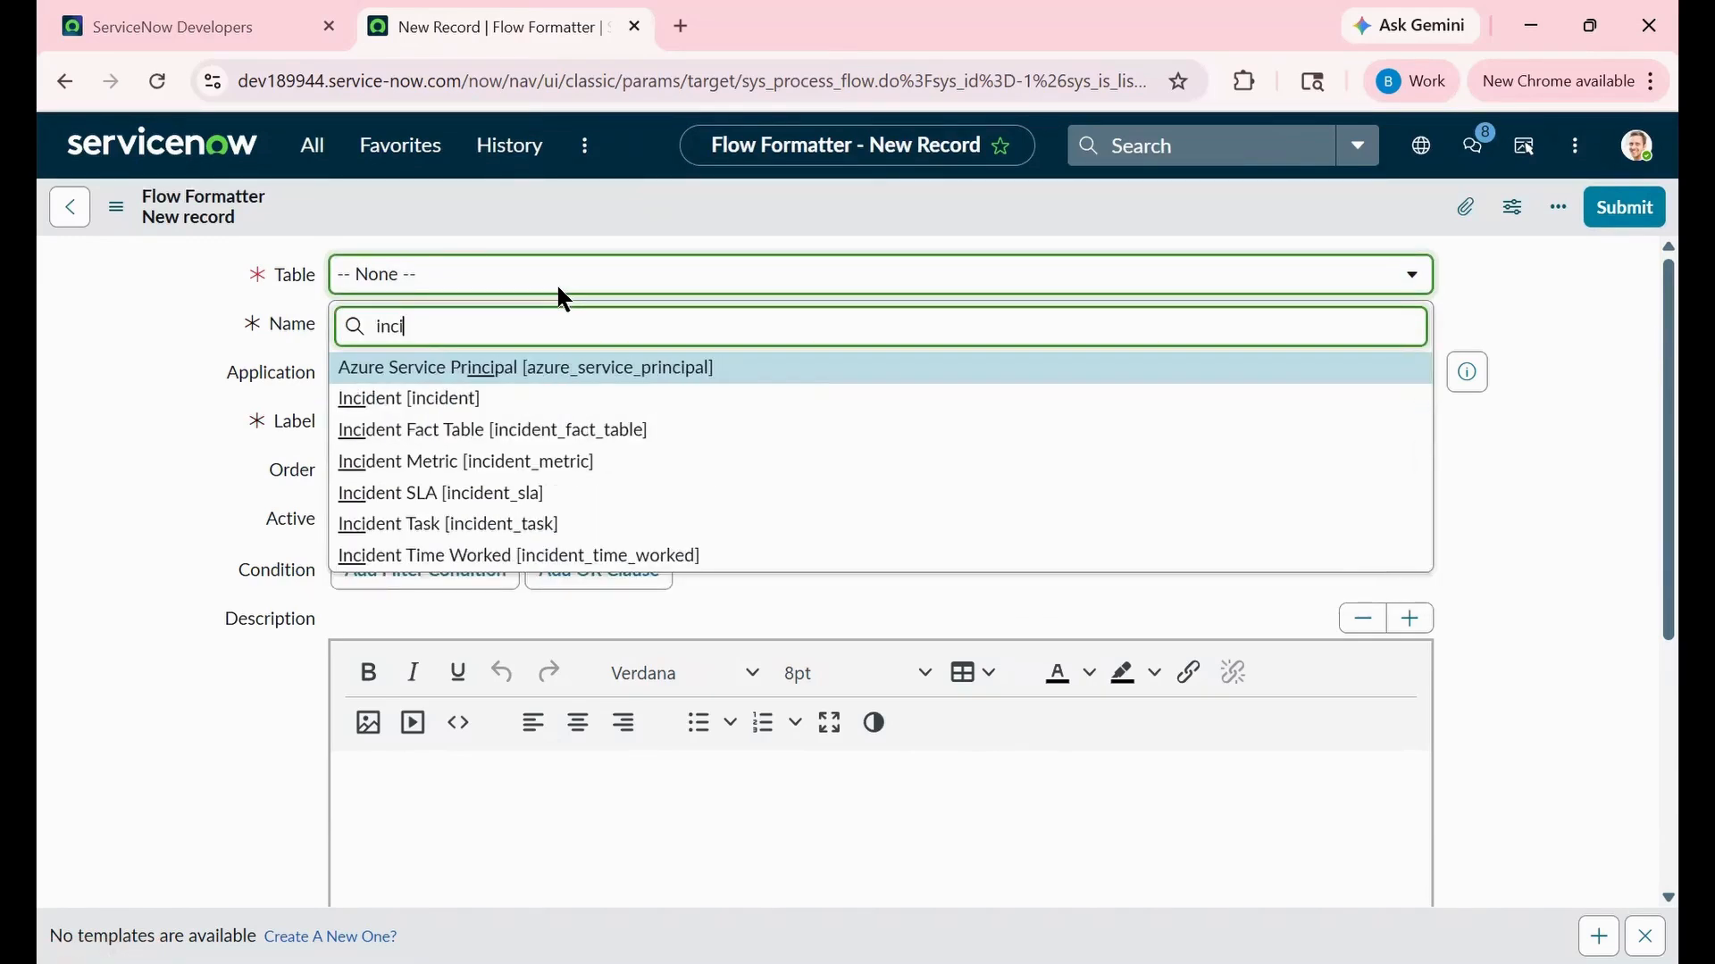
pyautogui.write('dent')
pyautogui.click(510, 366)
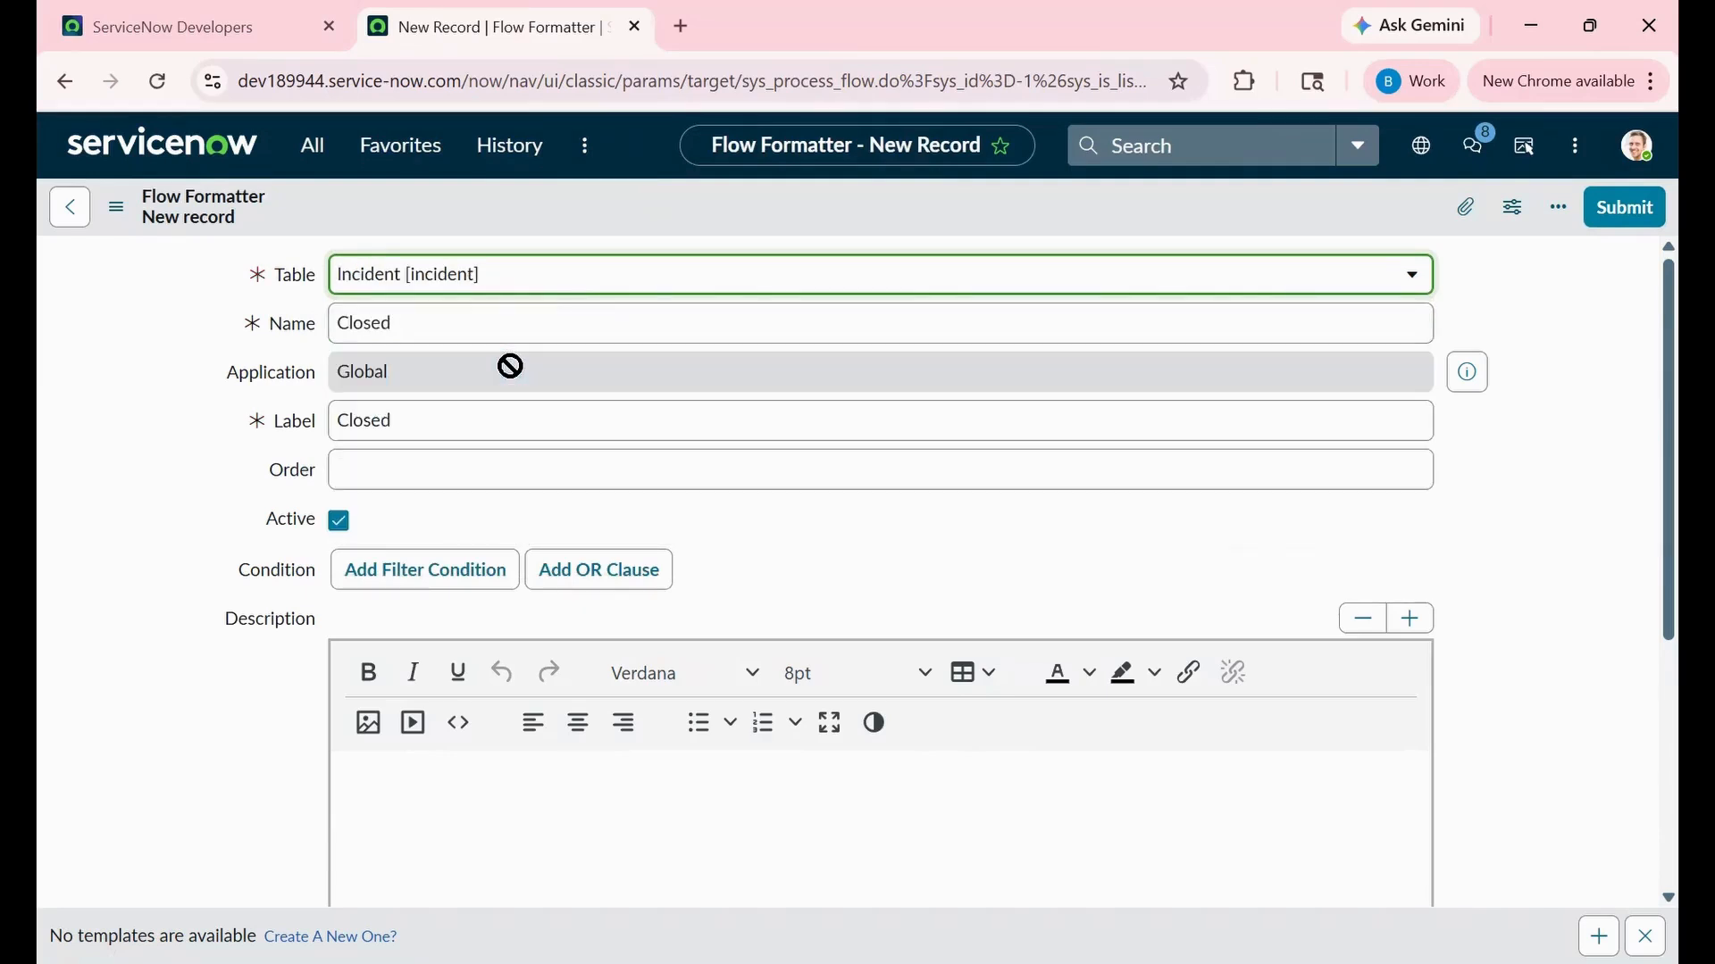
# Step: Set the Closed flow formatter's condition to State is Closed
pyautogui.scroll(-2, 612, 387)
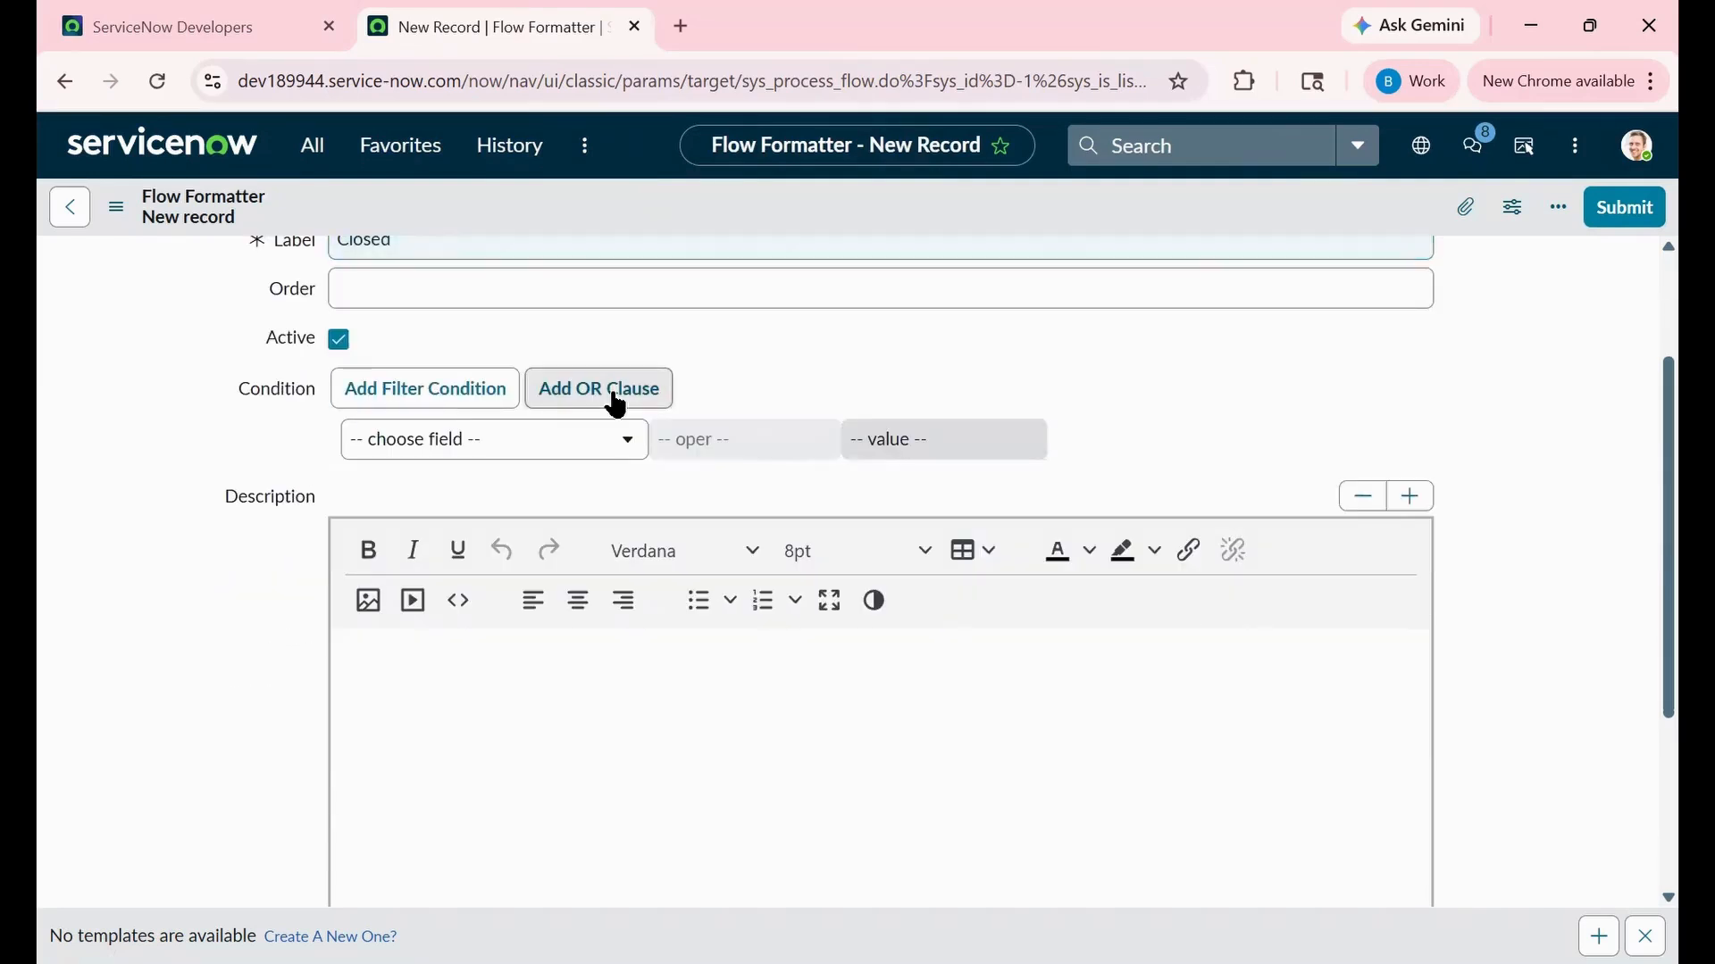
pyautogui.scroll(2, 512, 504)
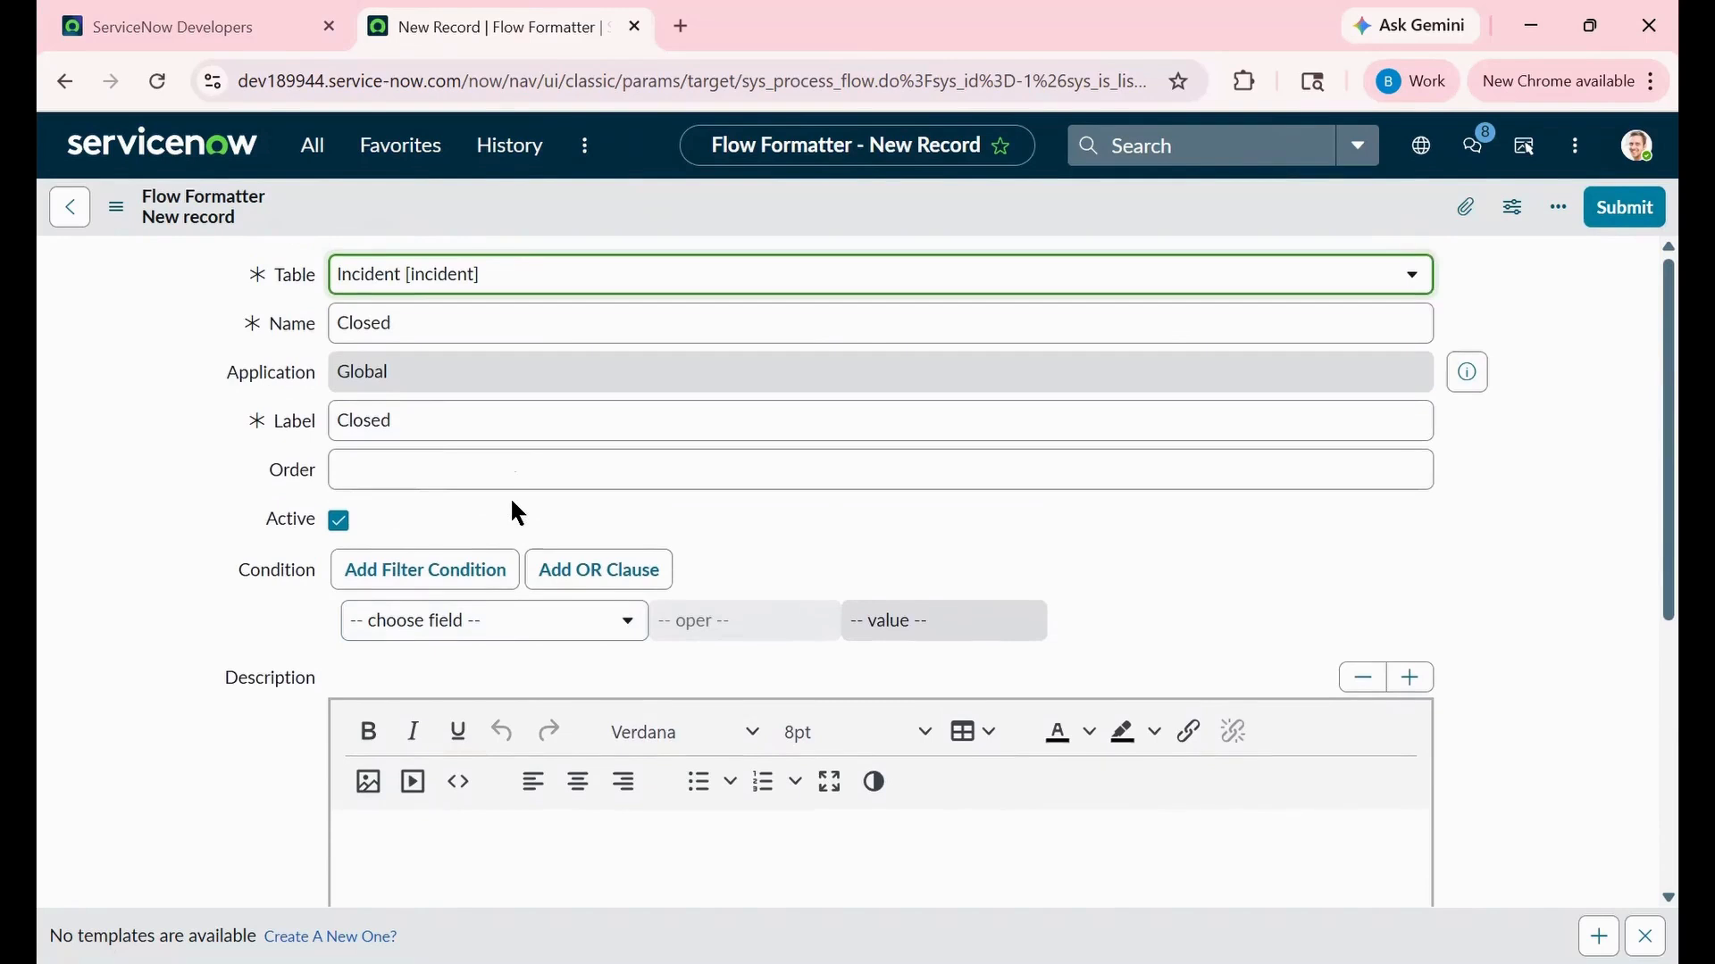
pyautogui.click(490, 625)
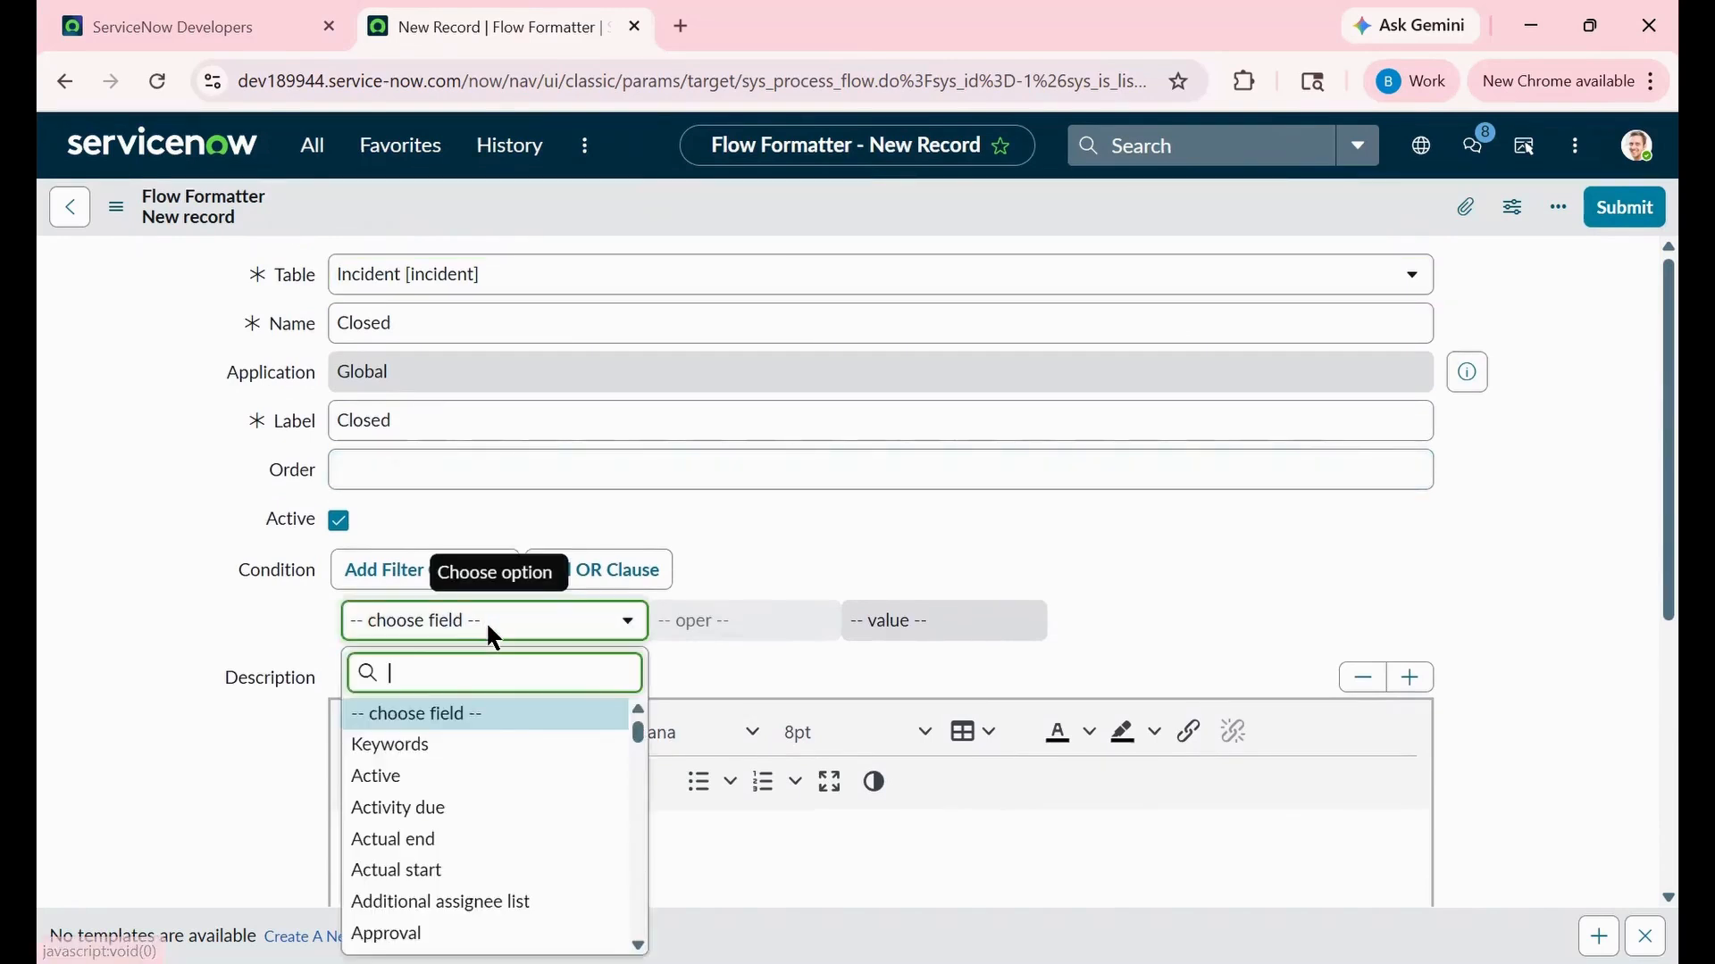
pyautogui.write('state')
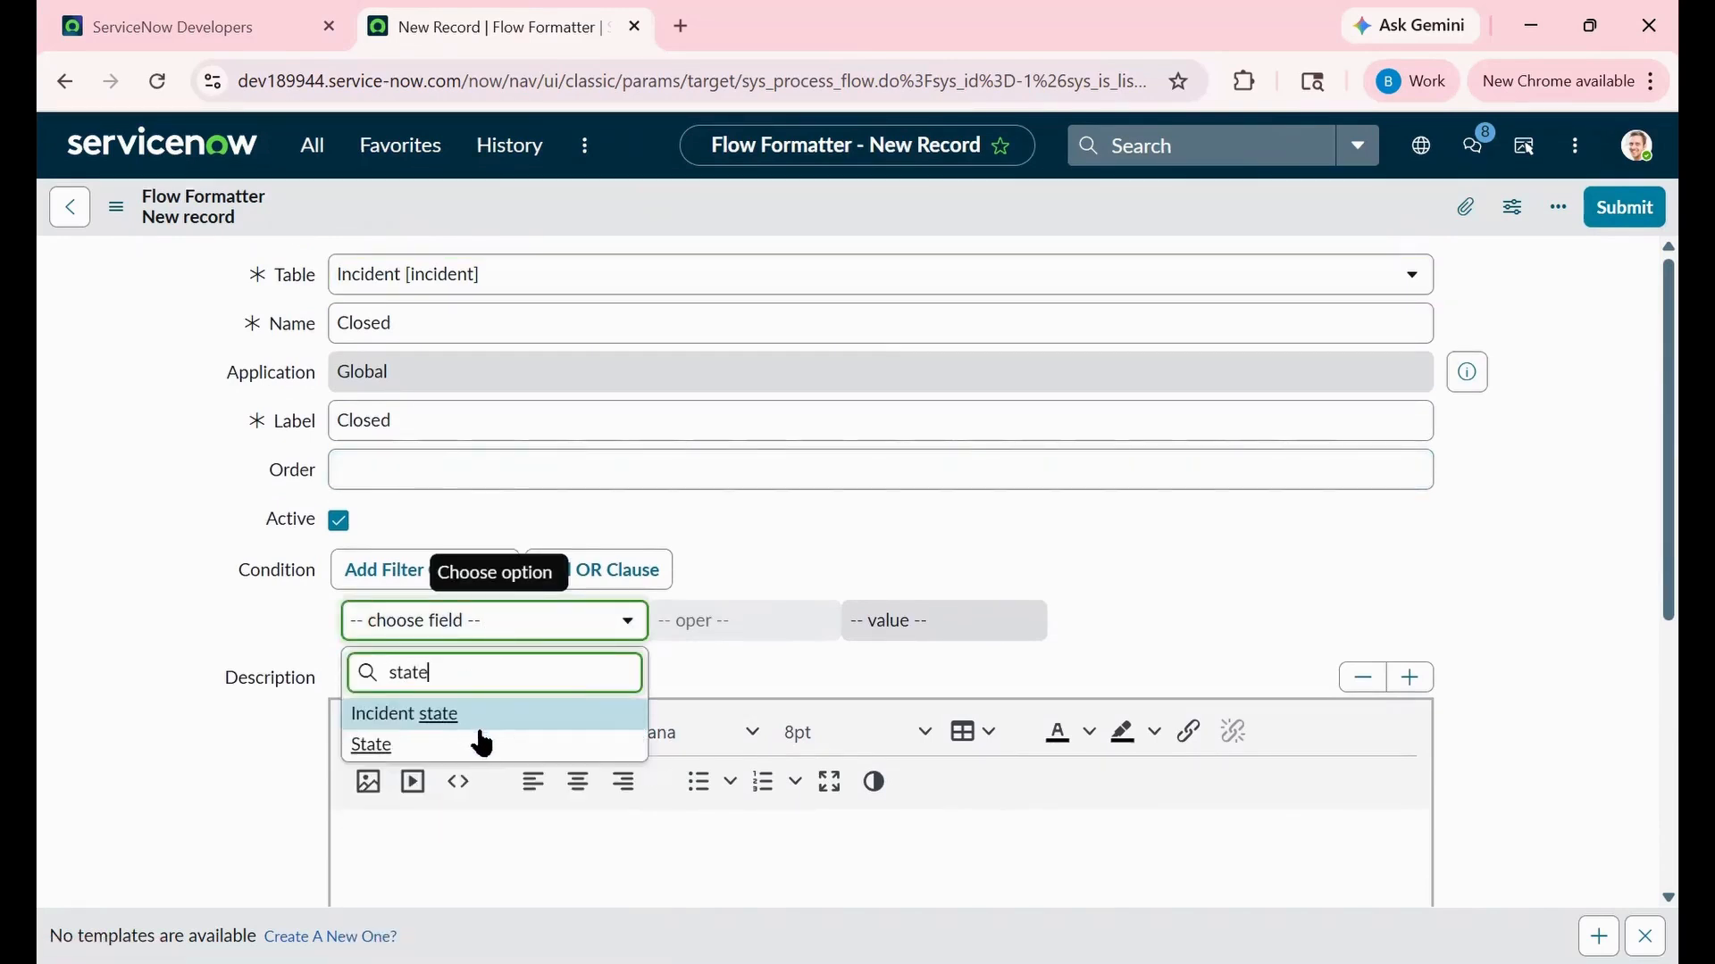
pyautogui.click(481, 745)
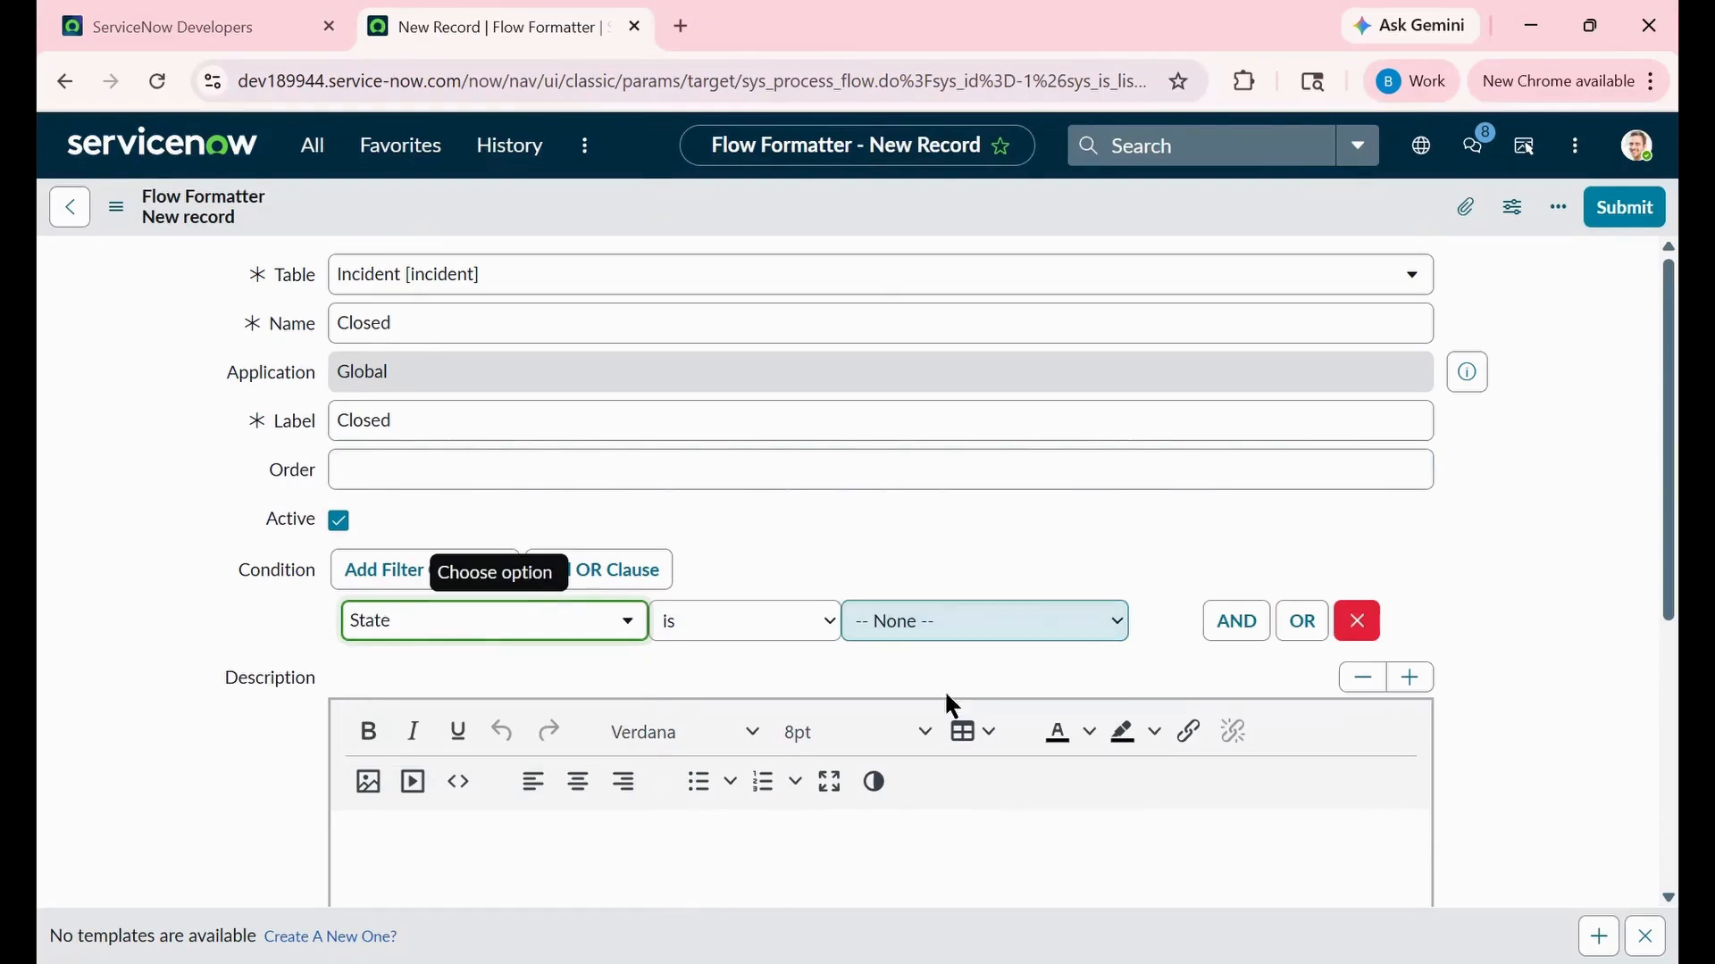
pyautogui.click(949, 621)
pyautogui.click(893, 819)
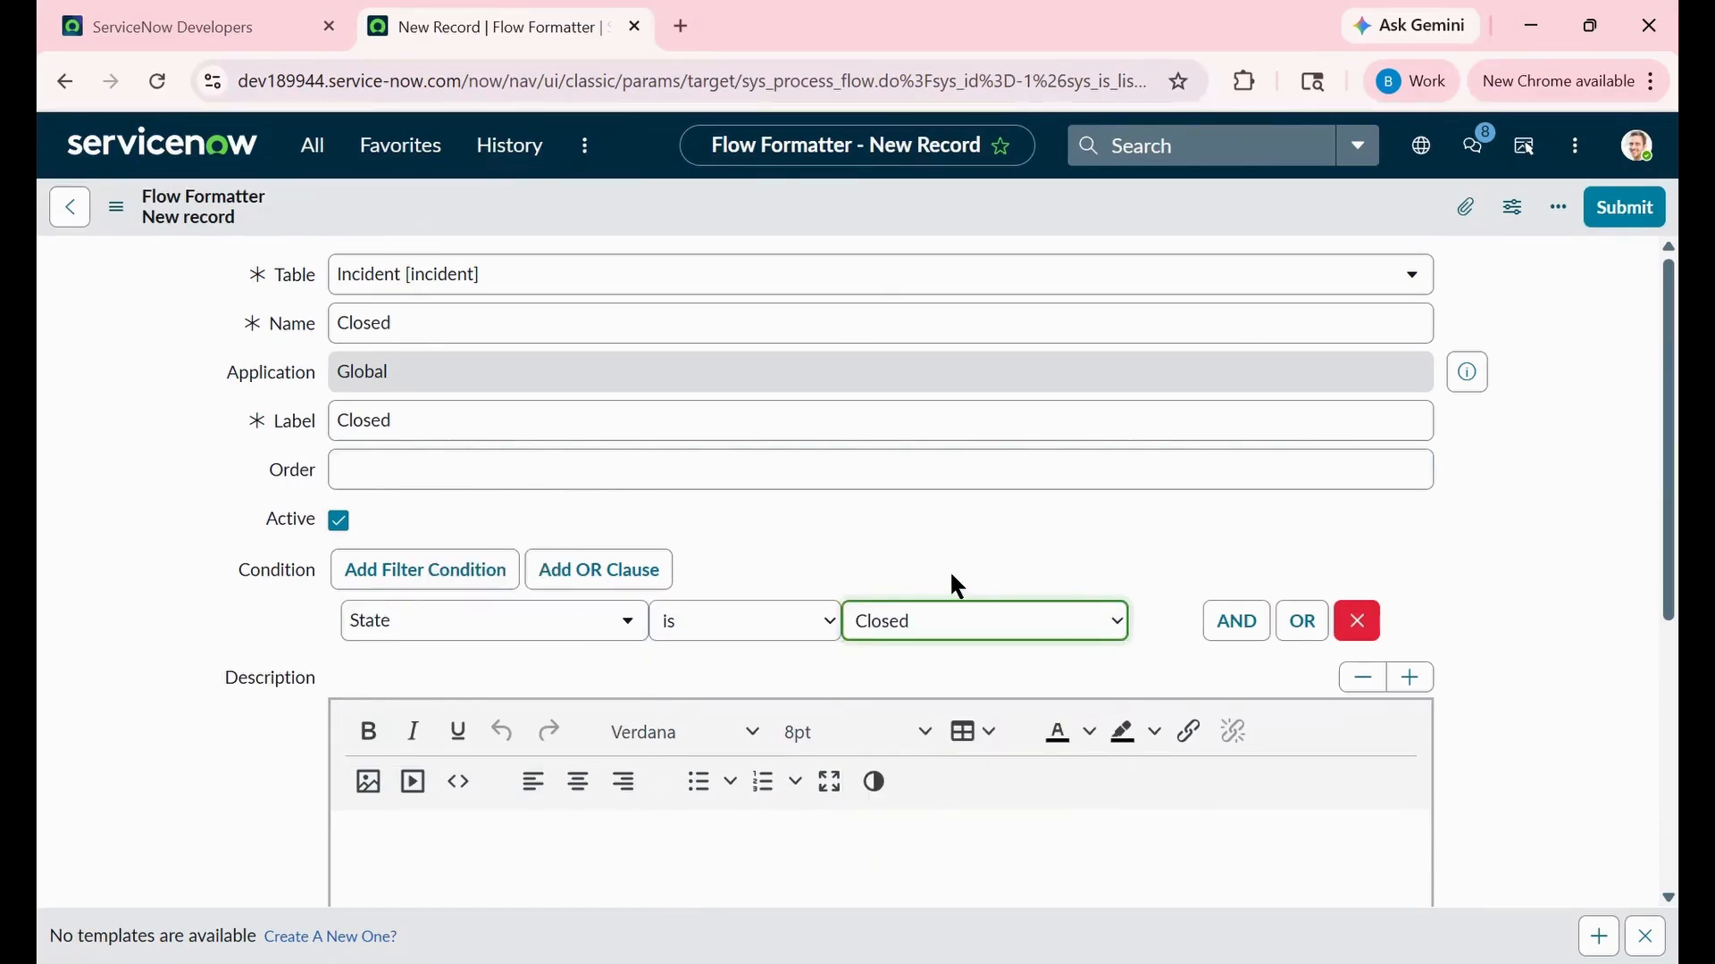
# Step: Set the Closed flow formatter's order to 500 and submit the record
pyautogui.click(888, 474)
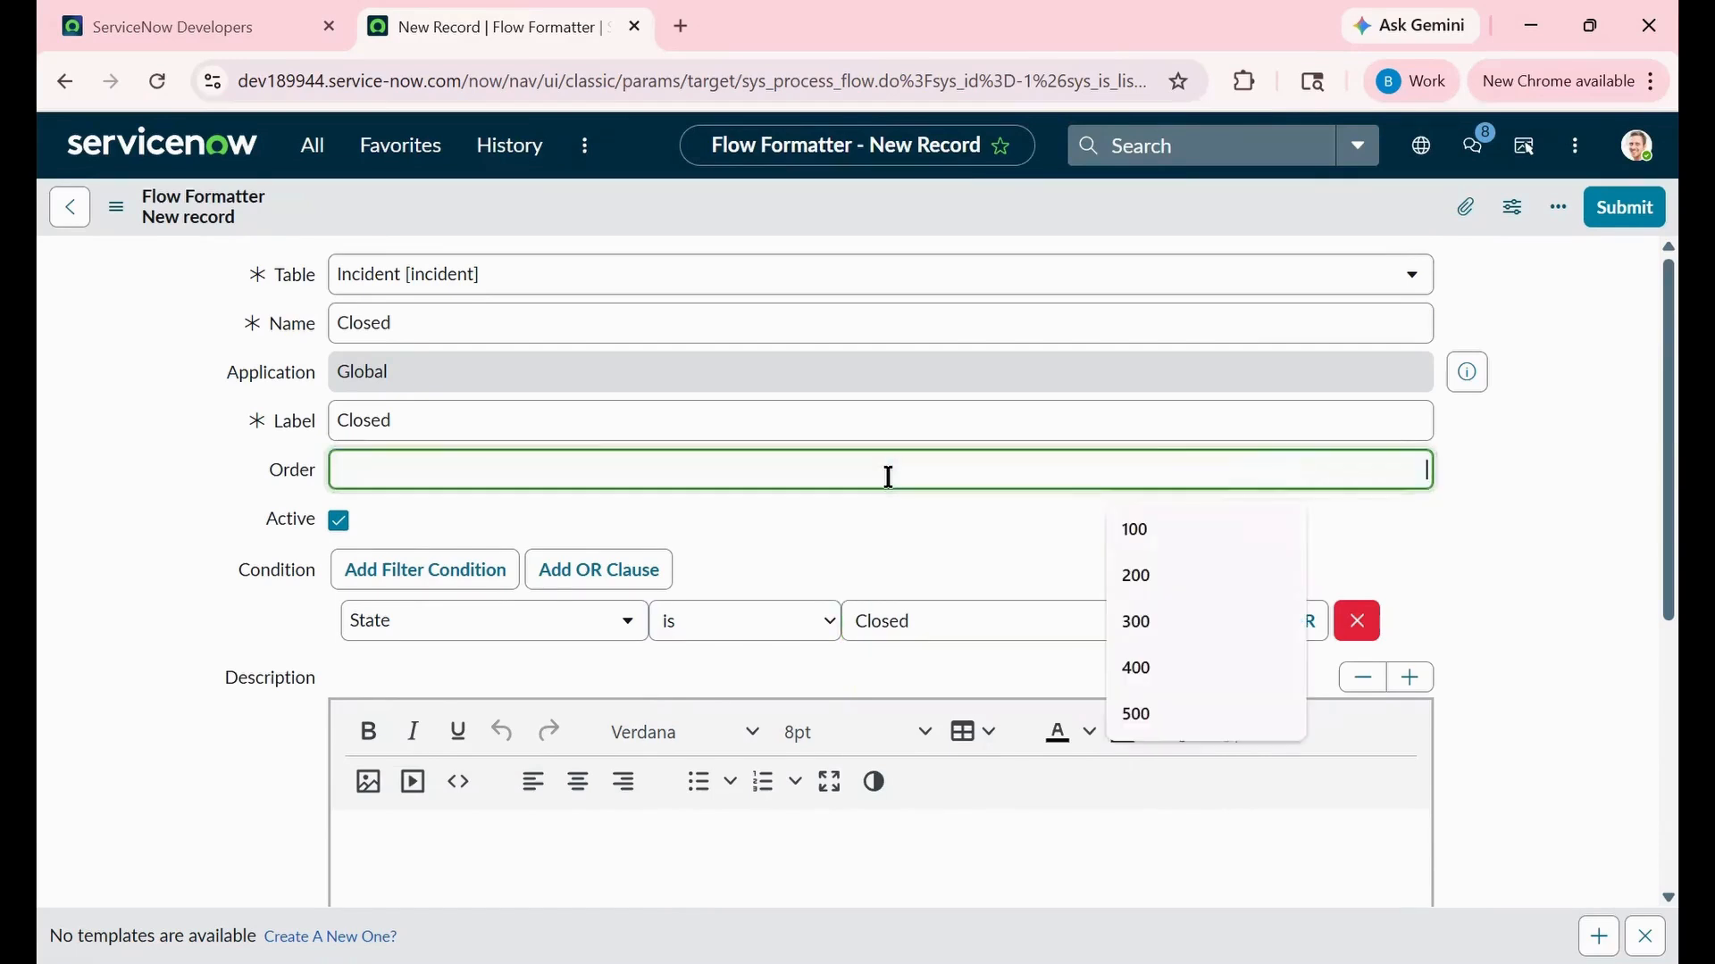
pyautogui.write('500')
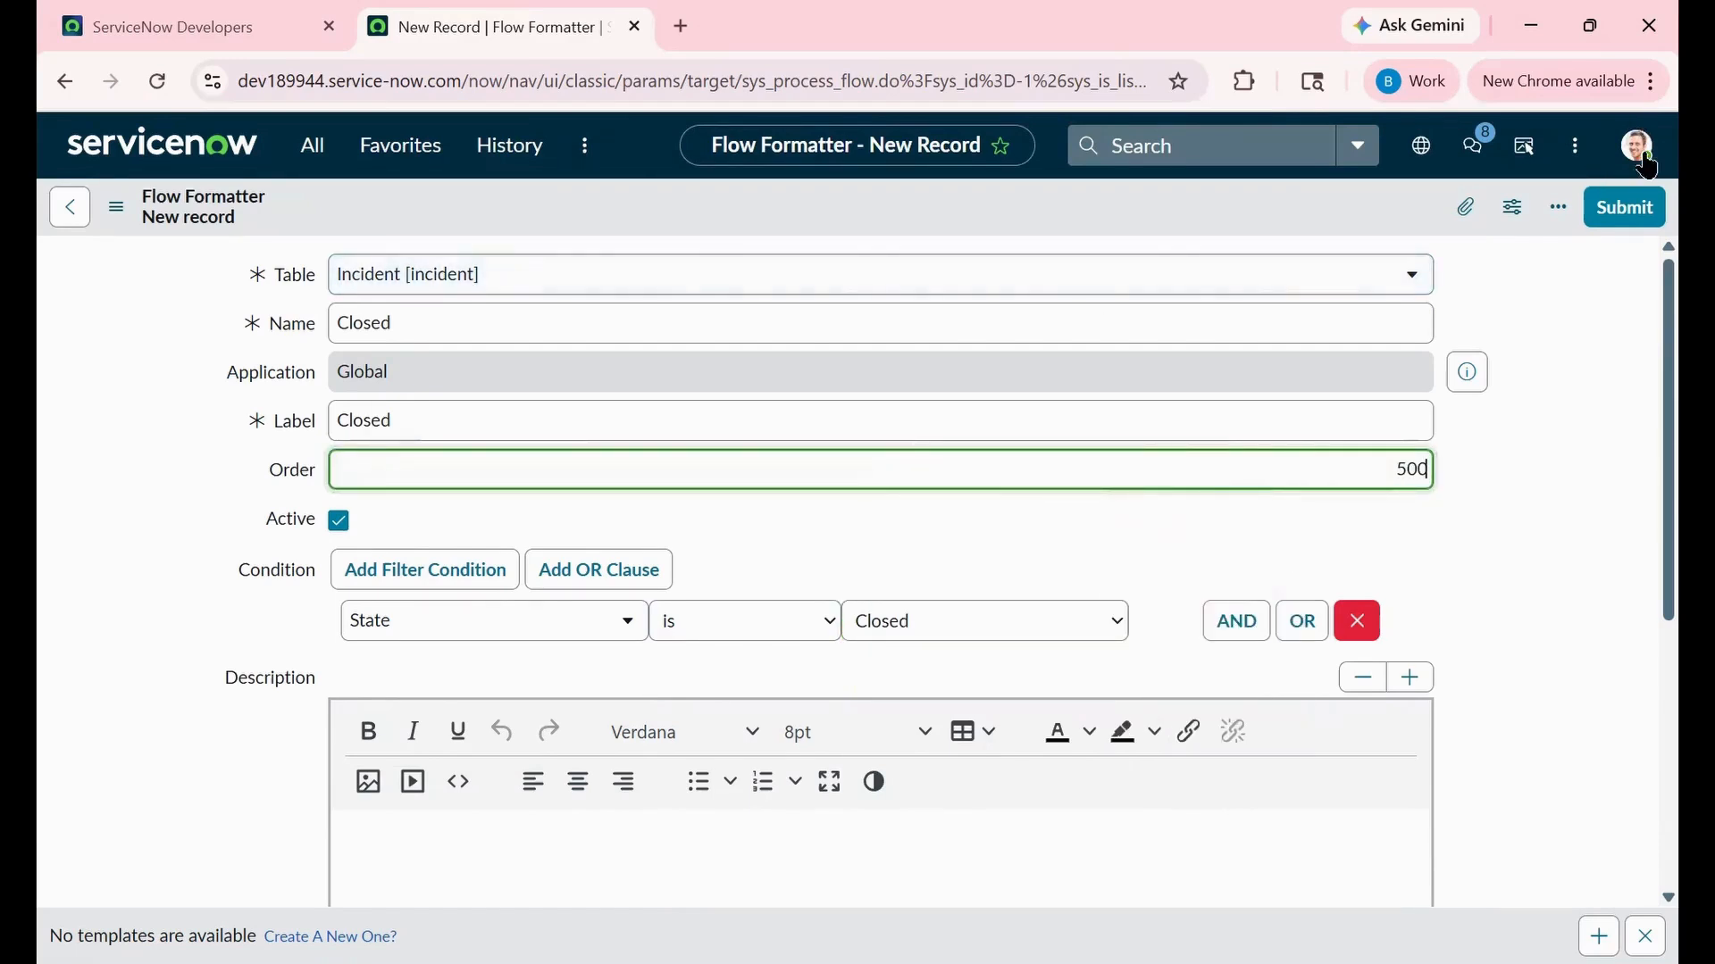
pyautogui.click(1635, 207)
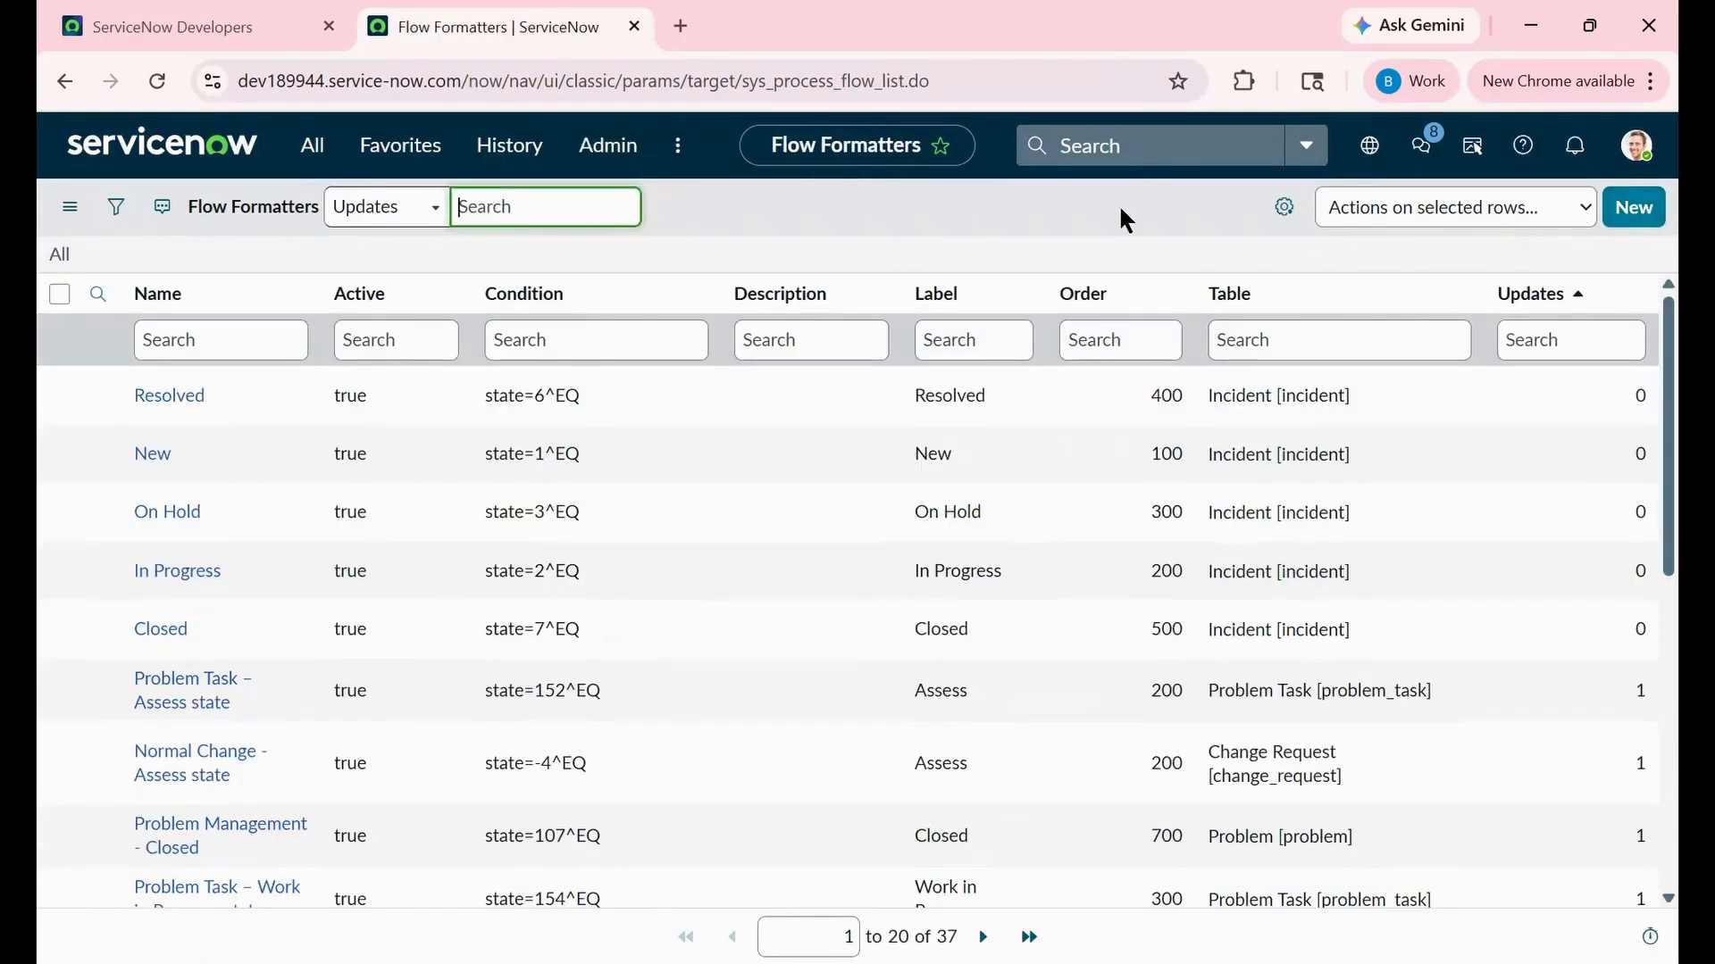
# Step: Create another flow formatter record with Cancelled as both its name and label
pyautogui.click(1623, 231)
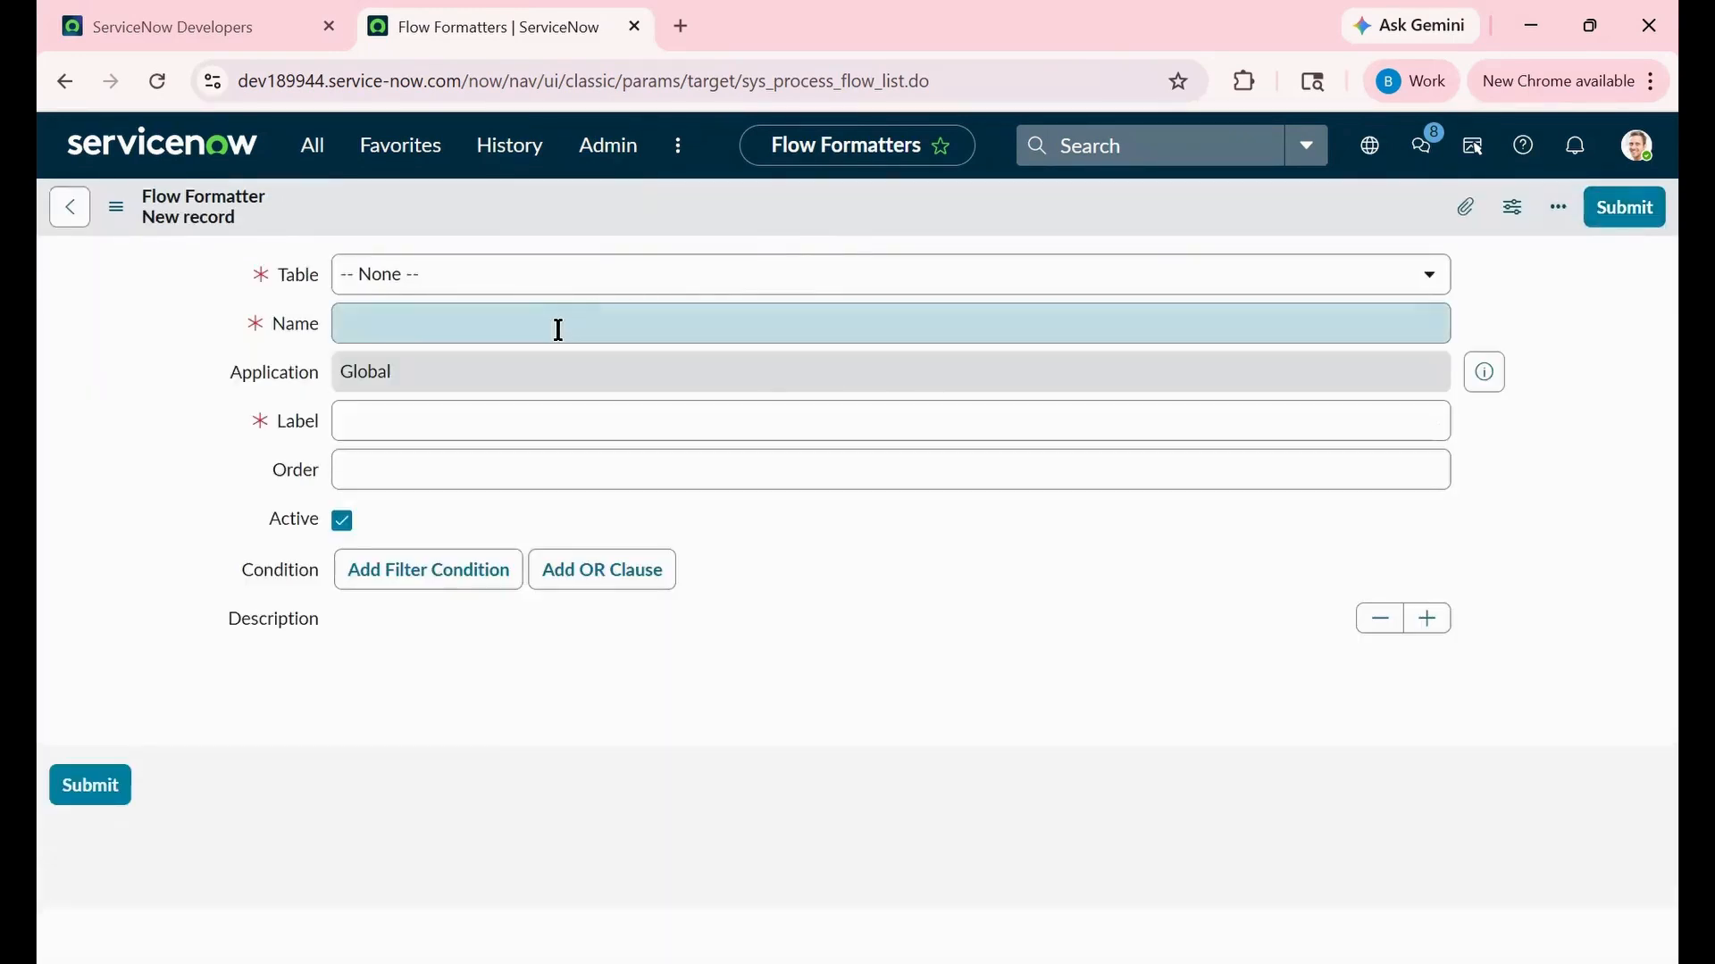
pyautogui.write('Cam')
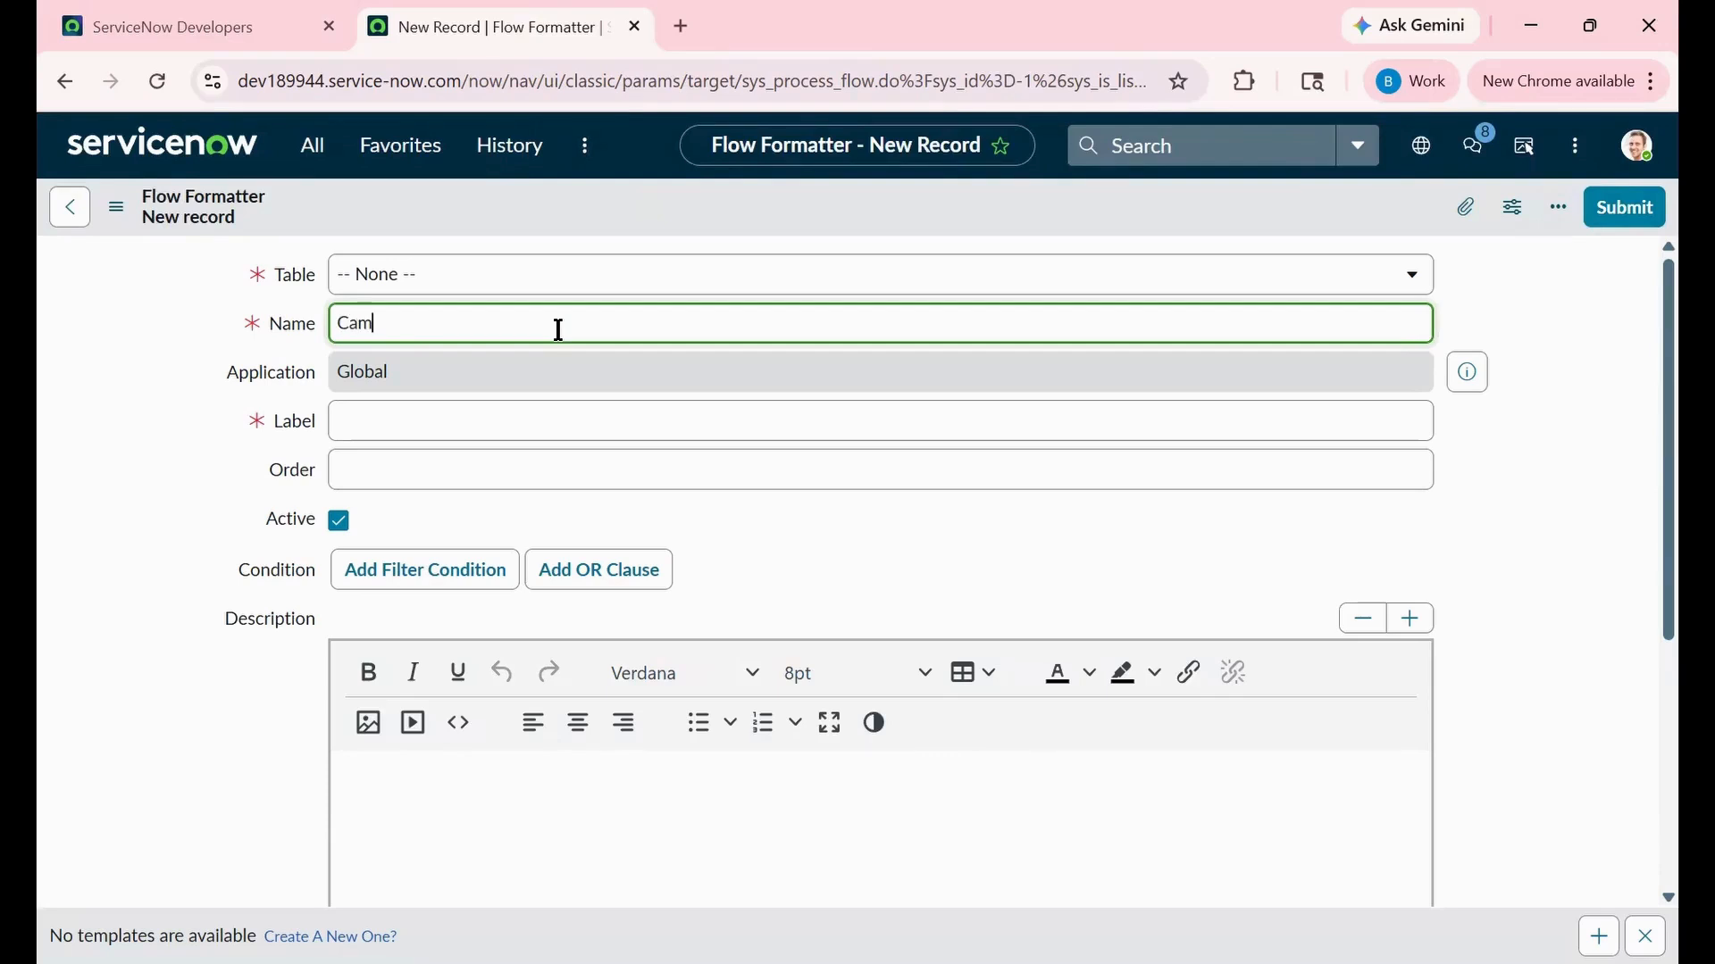
pyautogui.press('BackSpace')
pyautogui.write('ncelled')
pyautogui.click(469, 404)
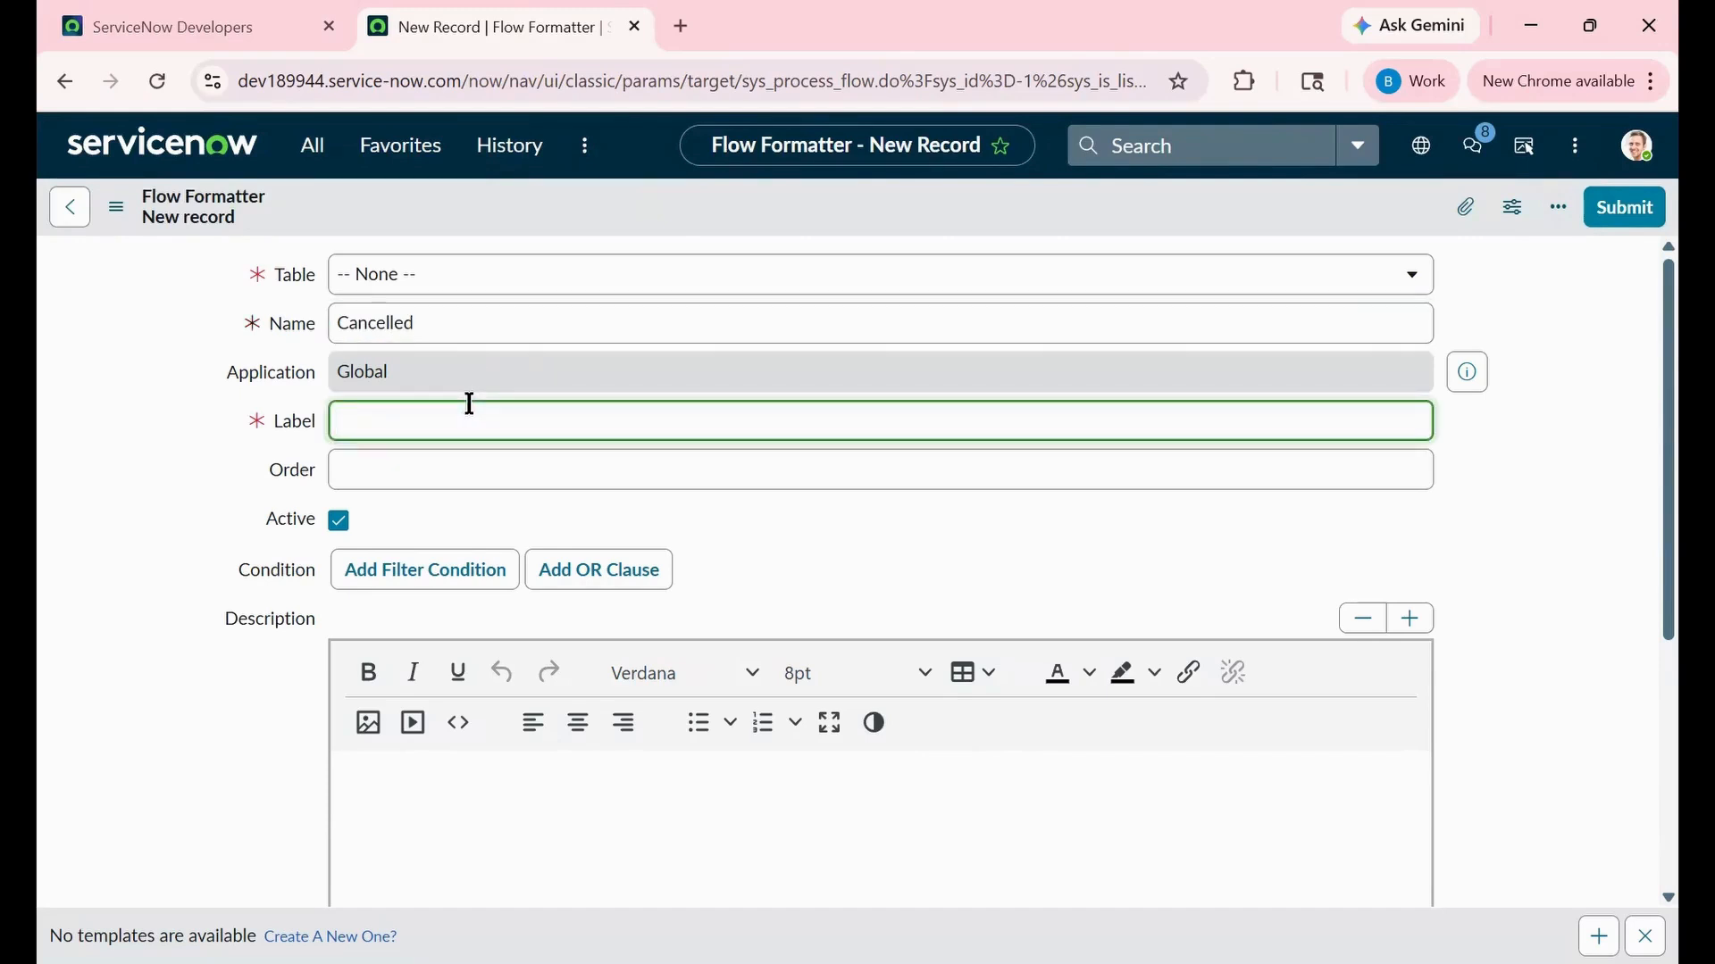
pyautogui.write('Cancelled')
# Step: Set the Cancelled flow formatter's table to Incident [incident]
pyautogui.click(571, 293)
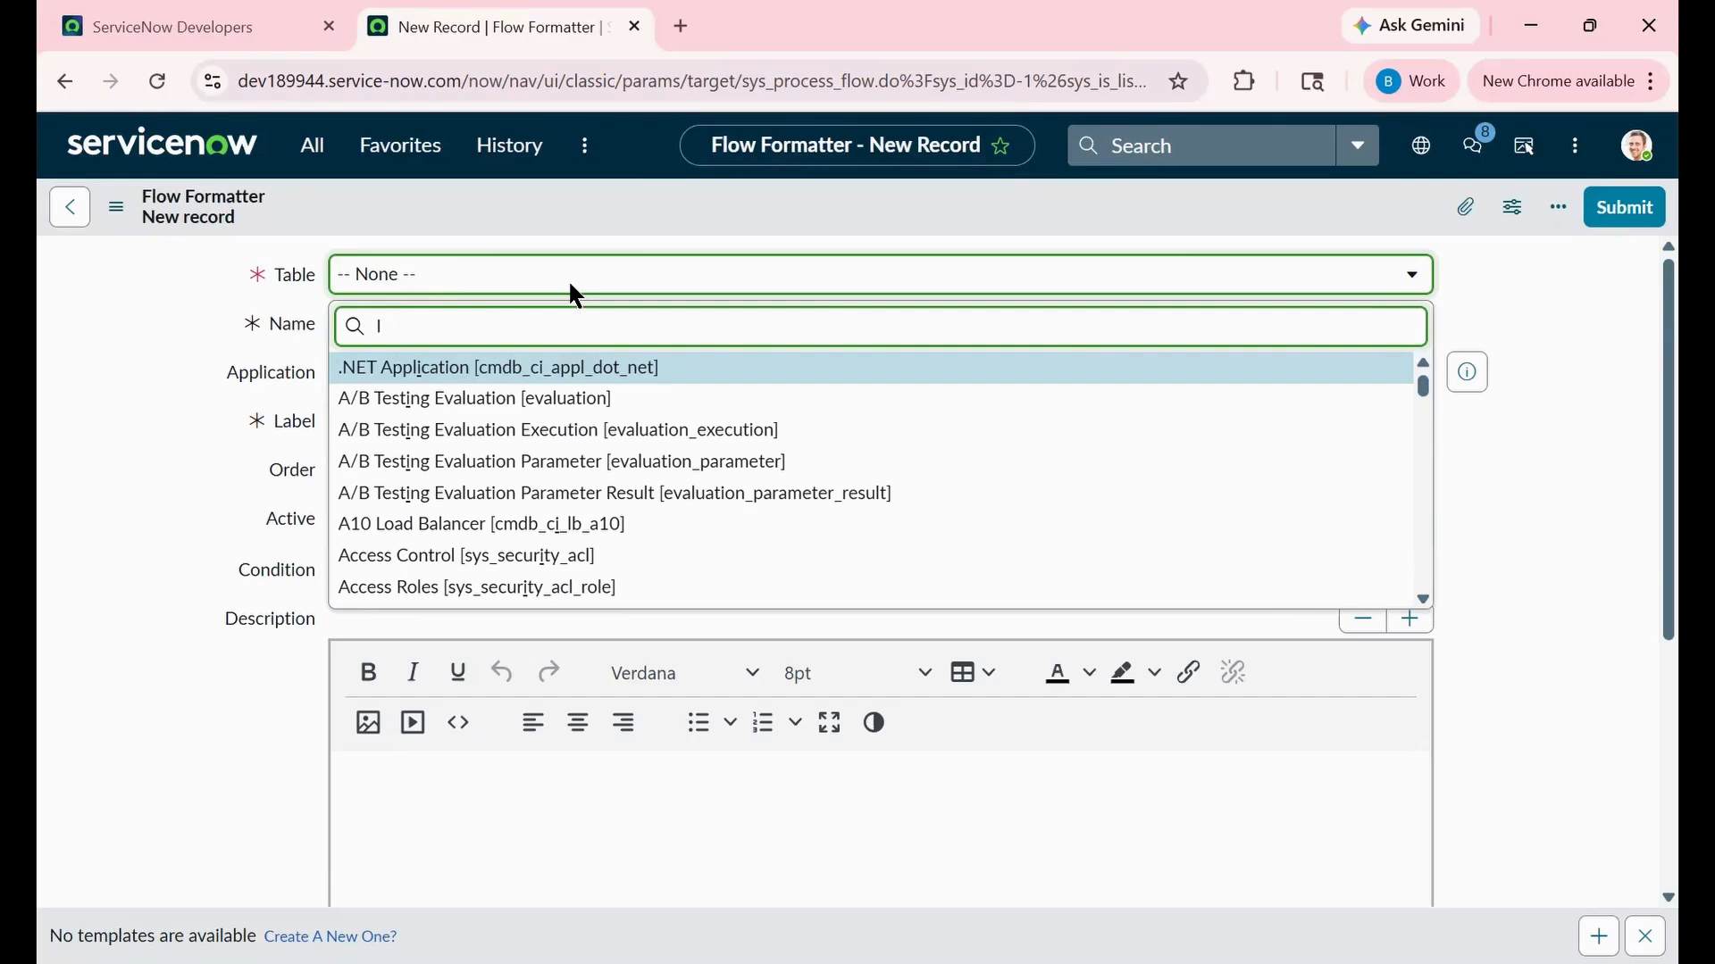
pyautogui.write('Incident')
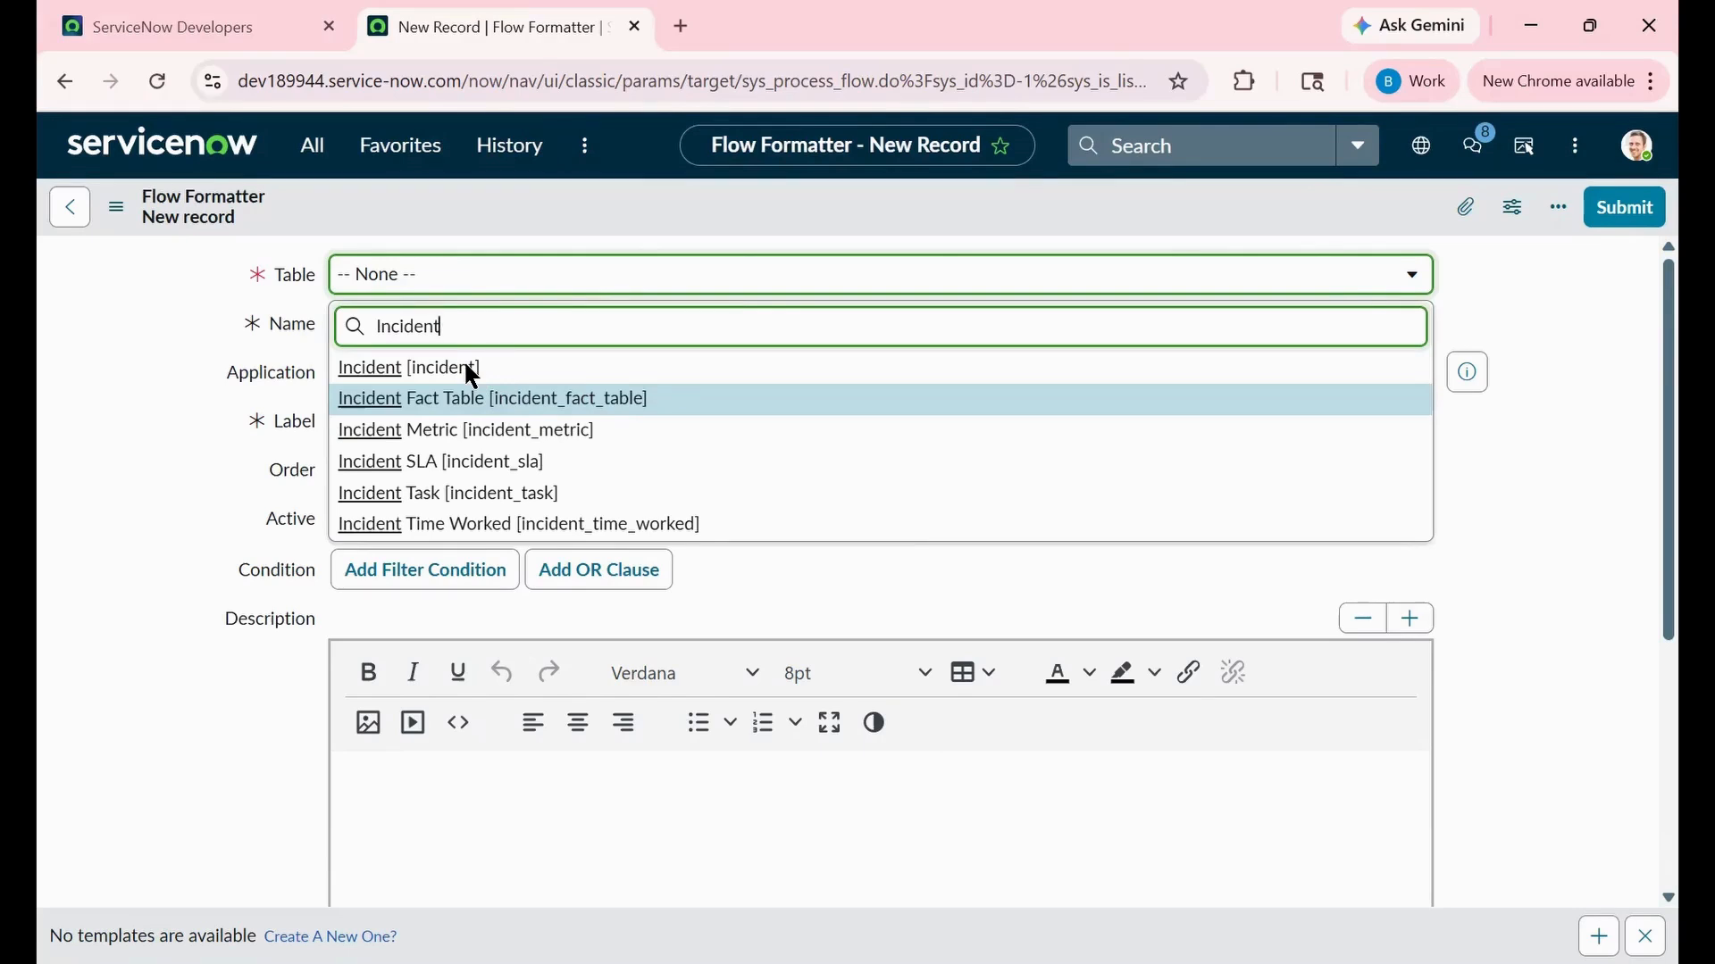
pyautogui.click(517, 368)
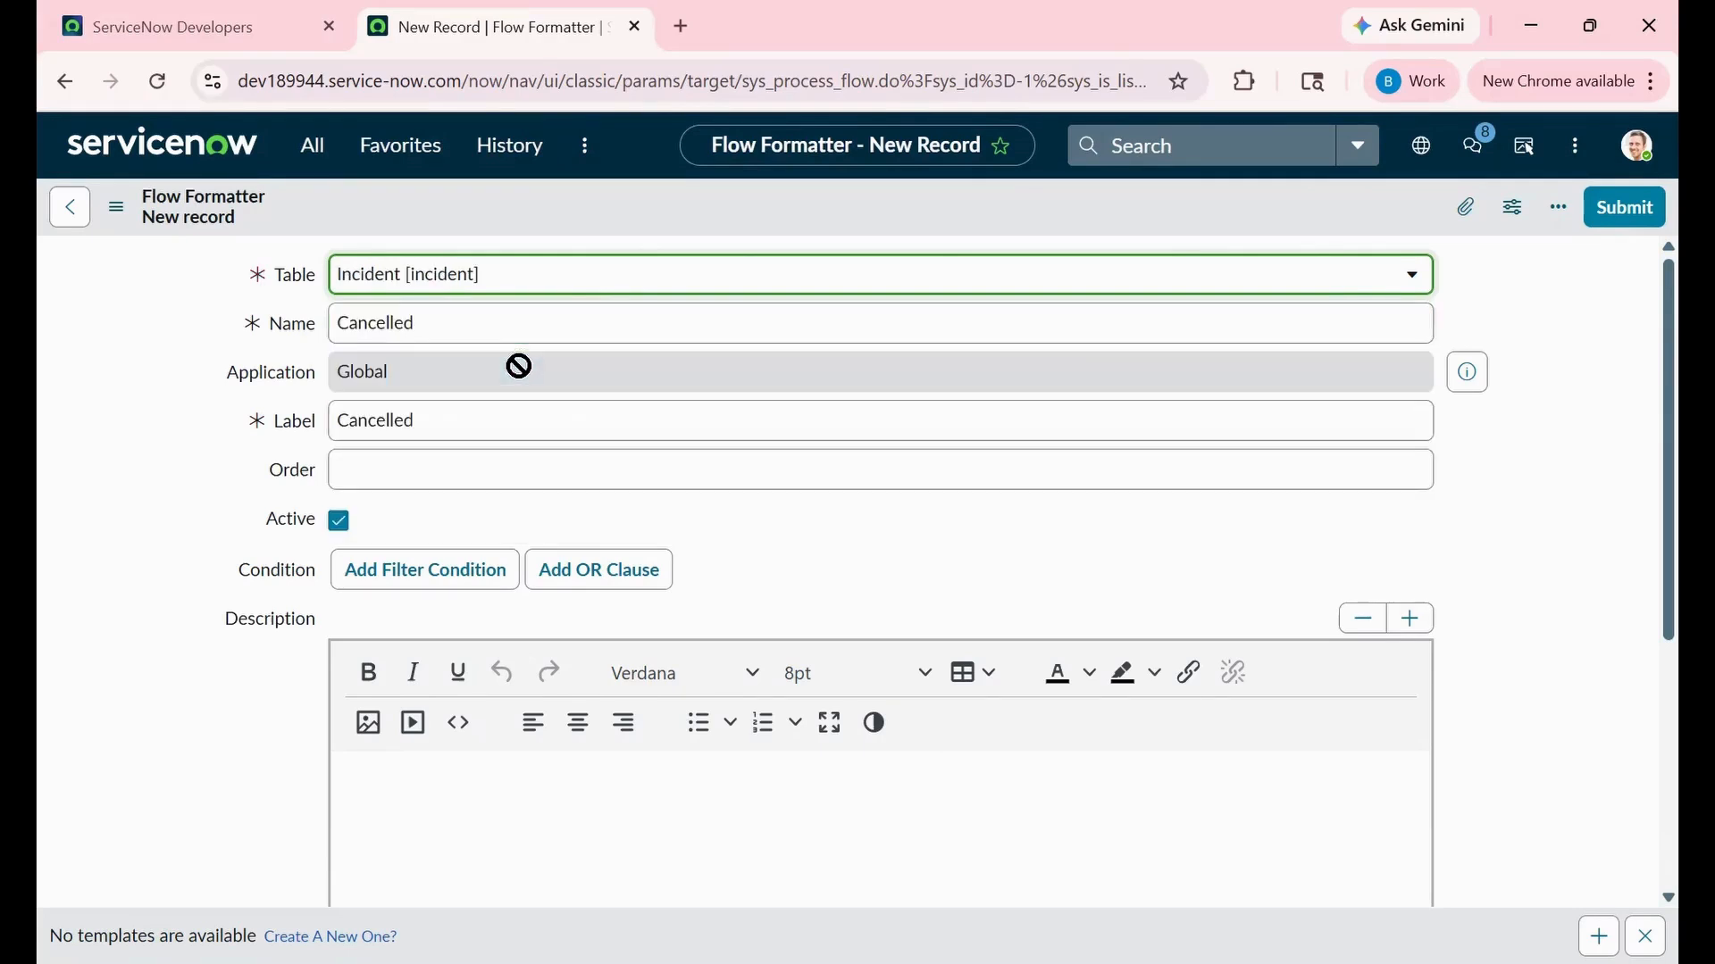
# Step: Set the Cancelled flow formatter's condition to State is Canceled
pyautogui.scroll(-1, 630, 366)
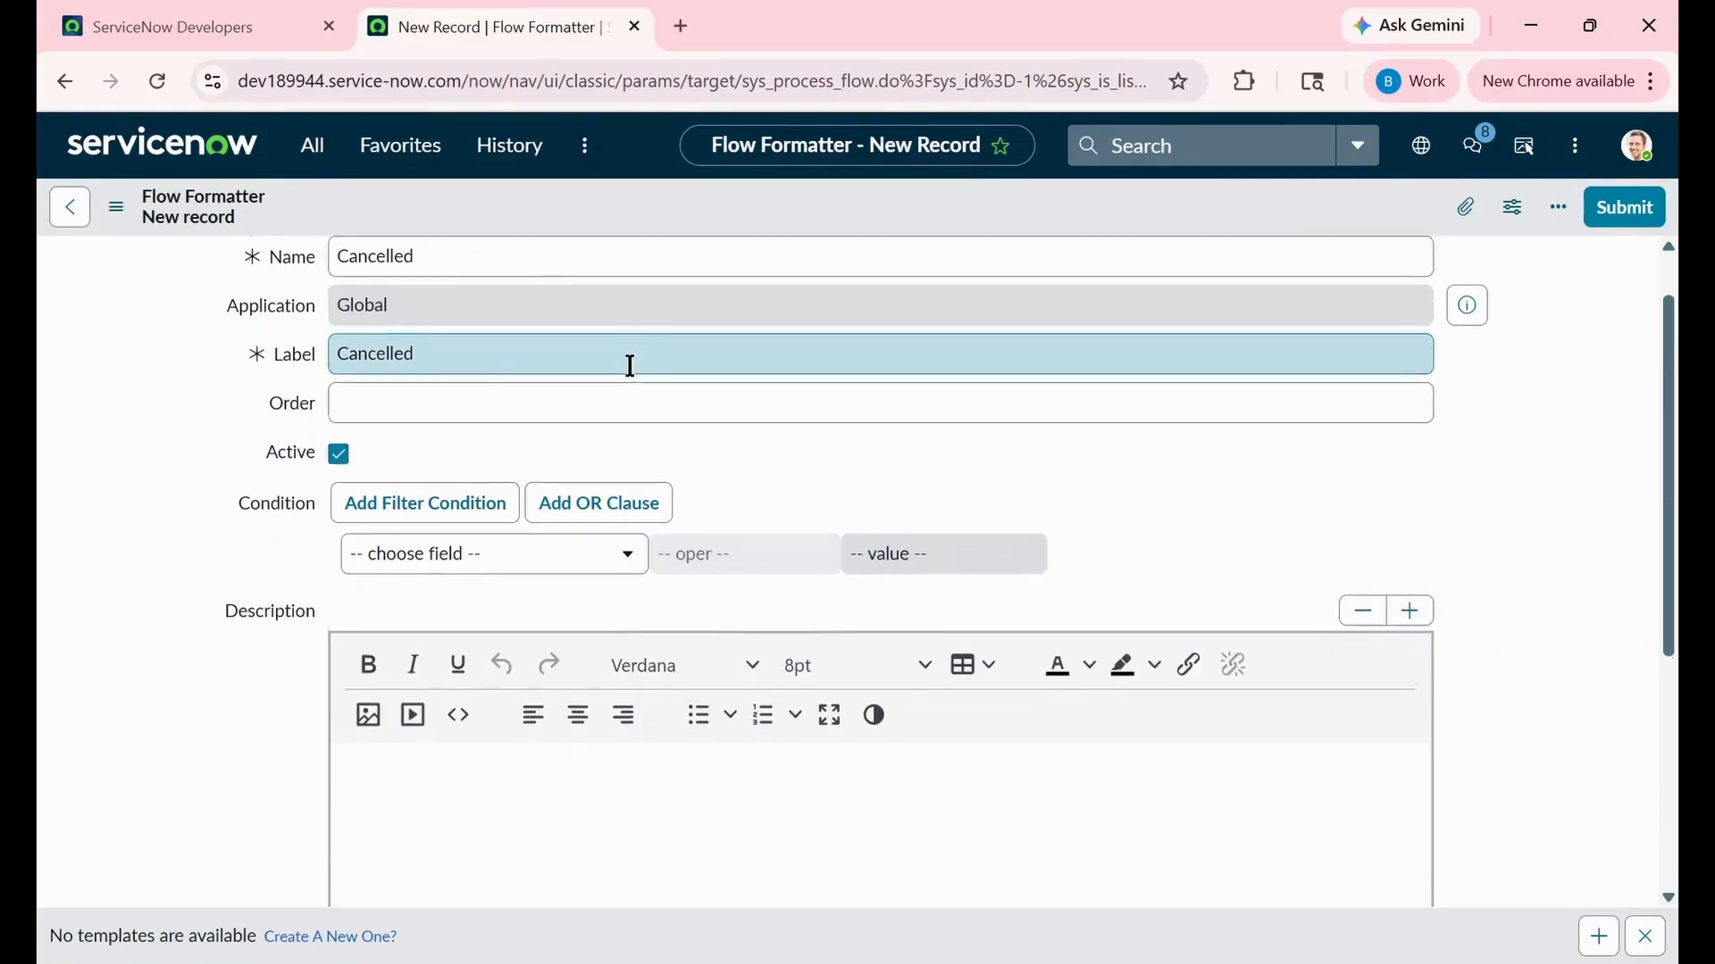
pyautogui.scroll(-1, 629, 367)
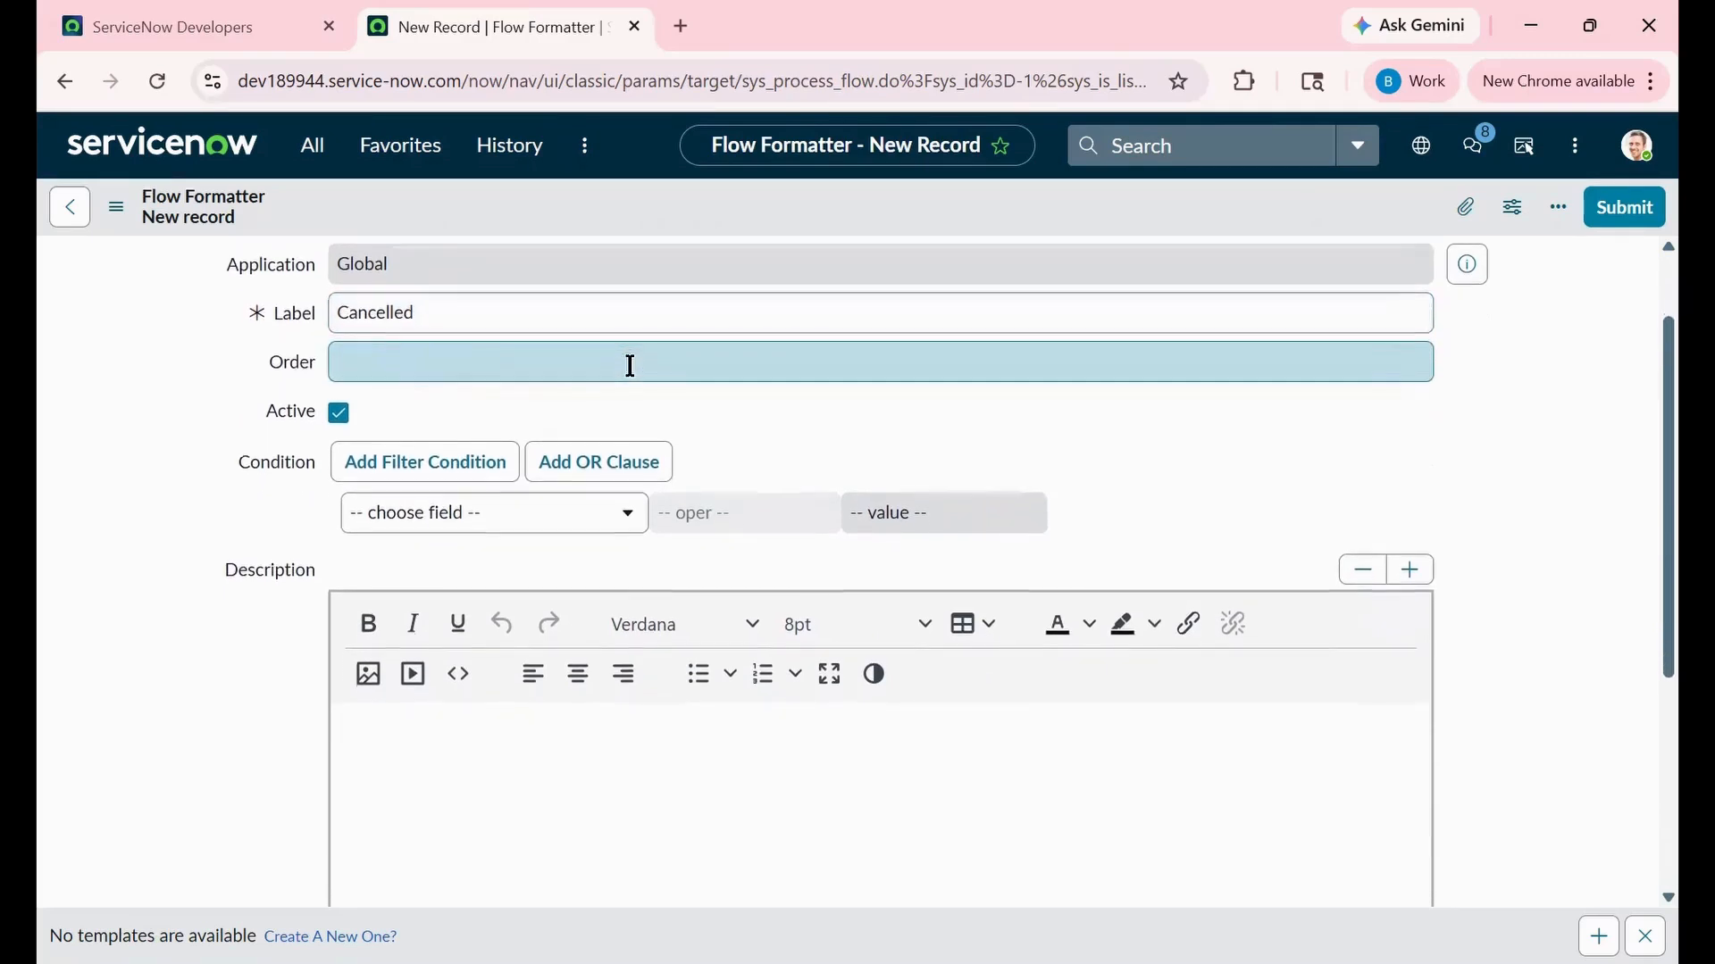
pyautogui.scroll(-1, 630, 366)
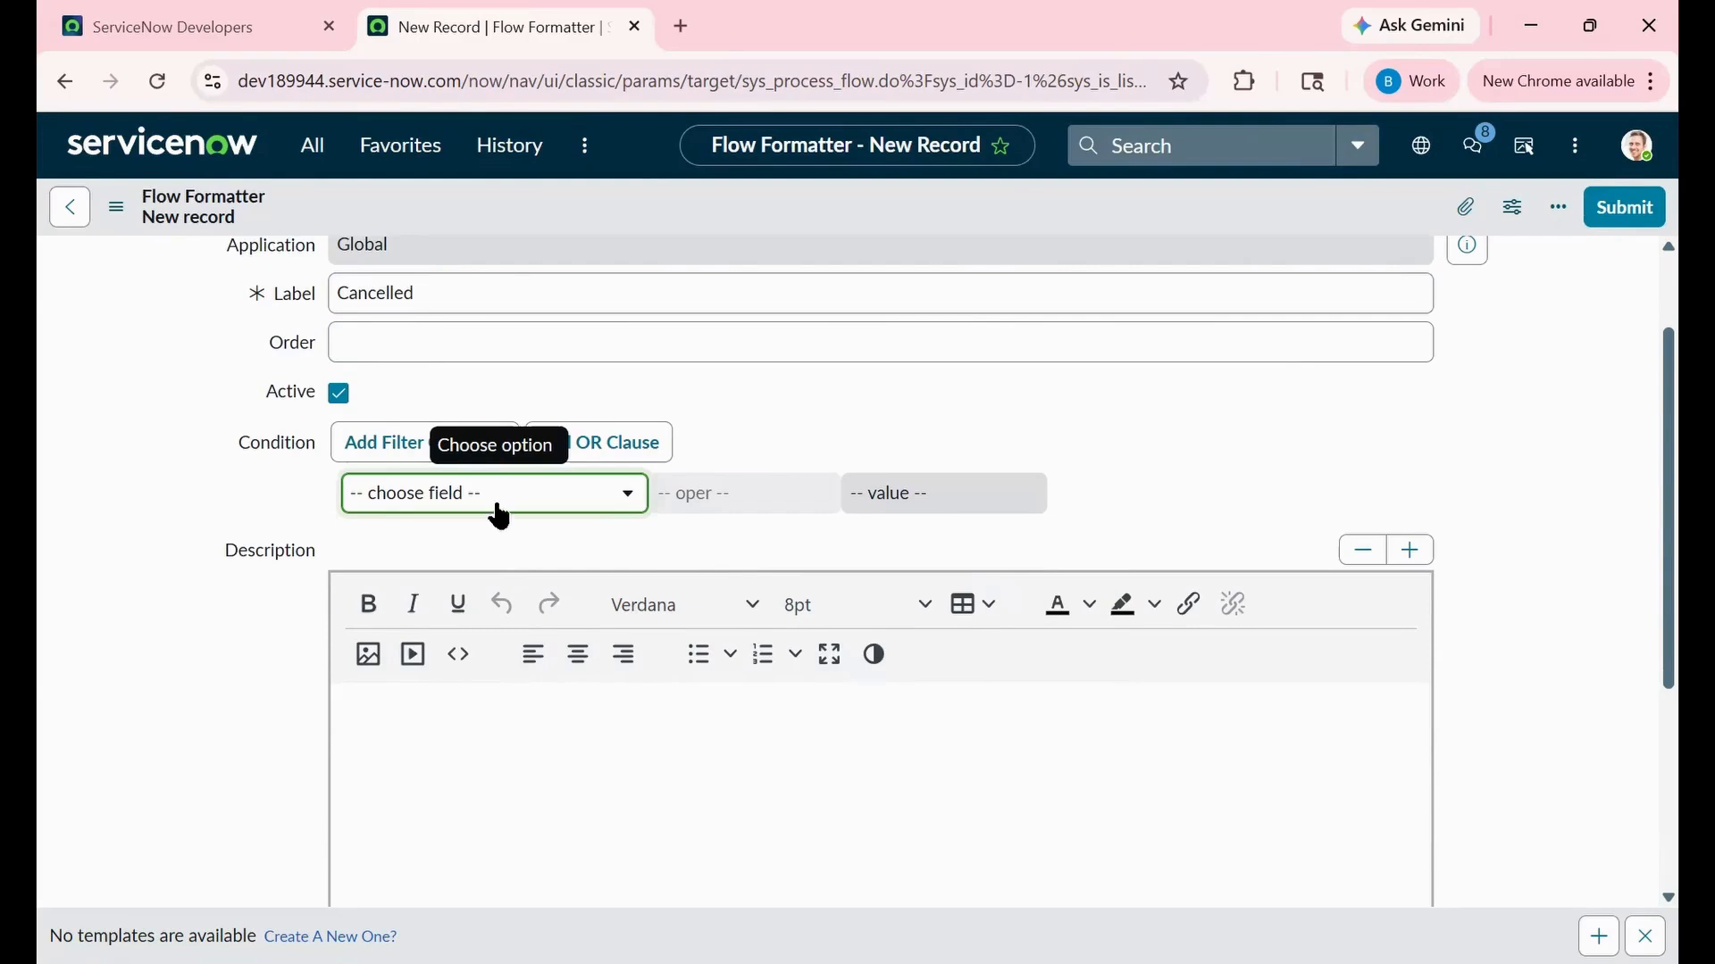
pyautogui.click(495, 498)
pyautogui.write('state')
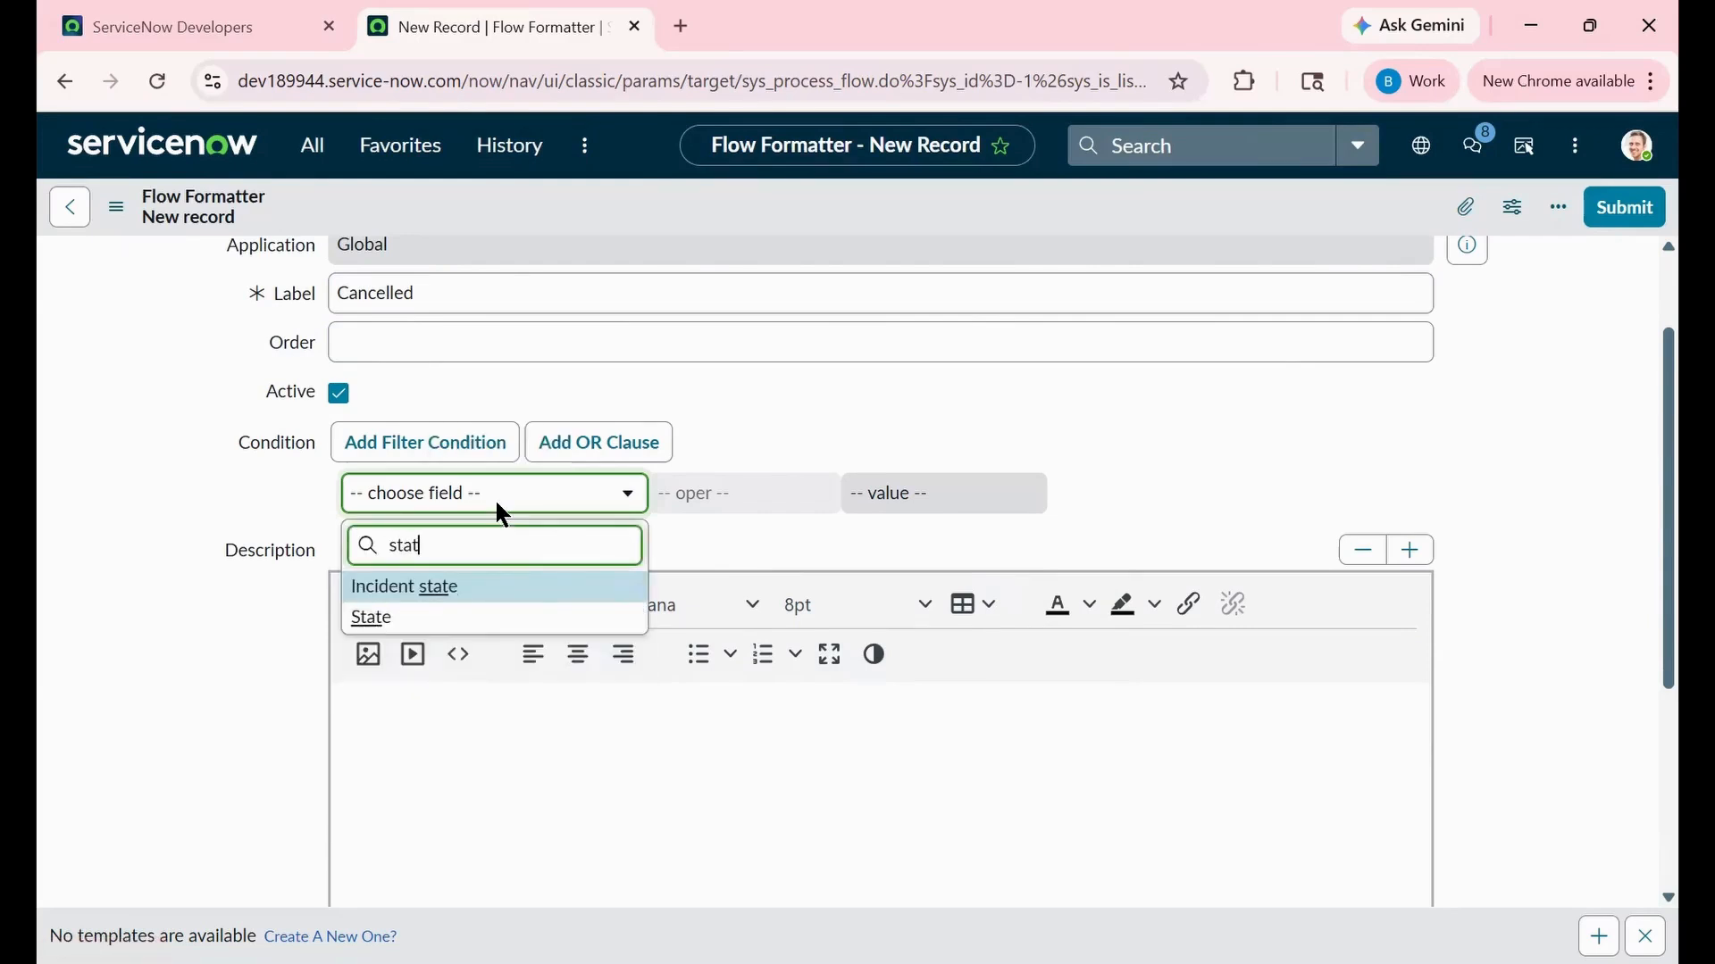
pyautogui.click(438, 616)
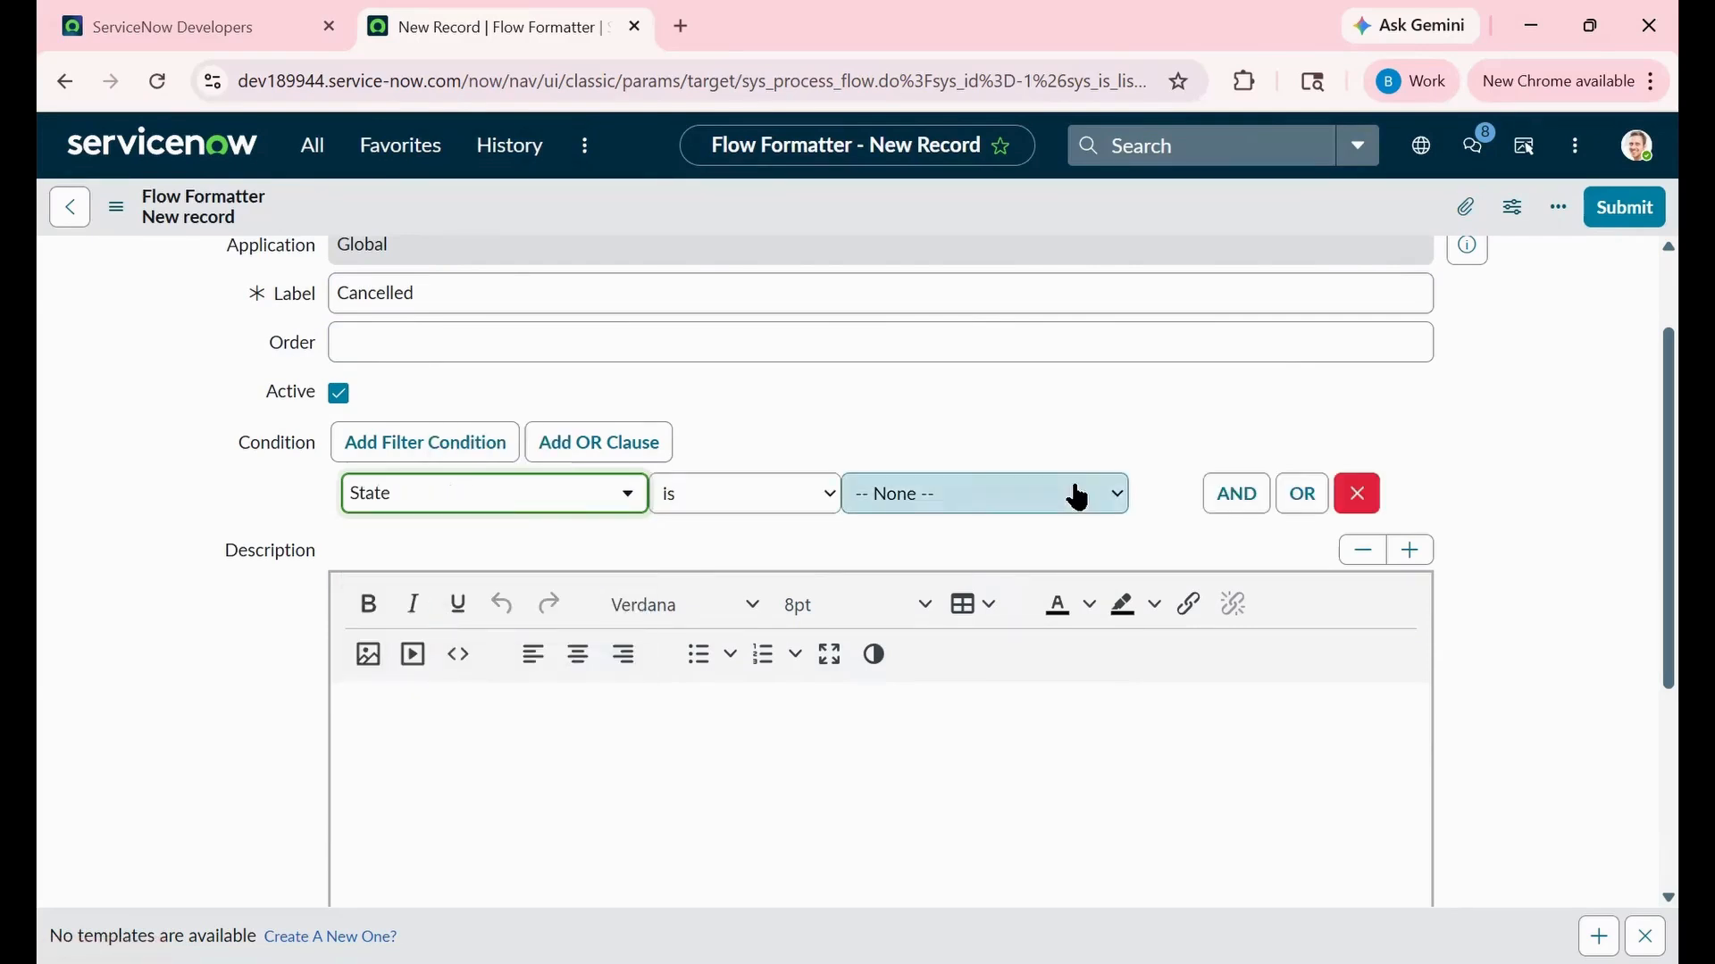
pyautogui.click(1076, 494)
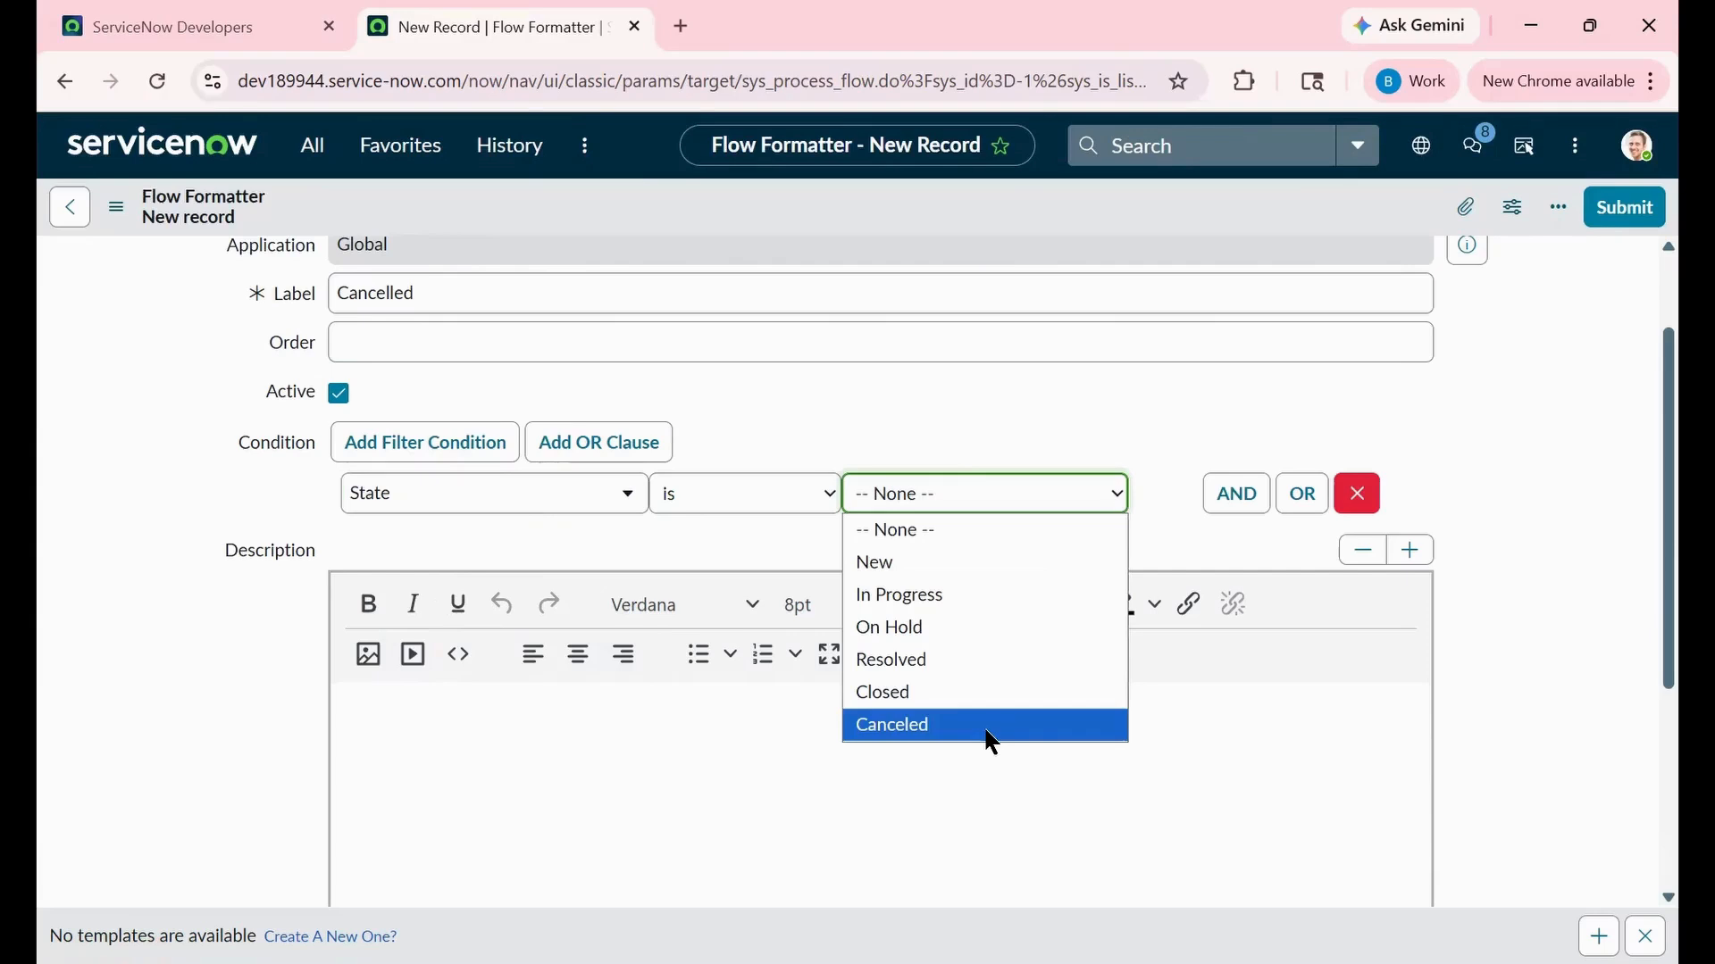
pyautogui.click(988, 732)
# Step: Set the Cancelled flow formatter's order to 600 and submit the record
pyautogui.scroll(2, 1550, 452)
pyautogui.click(1280, 483)
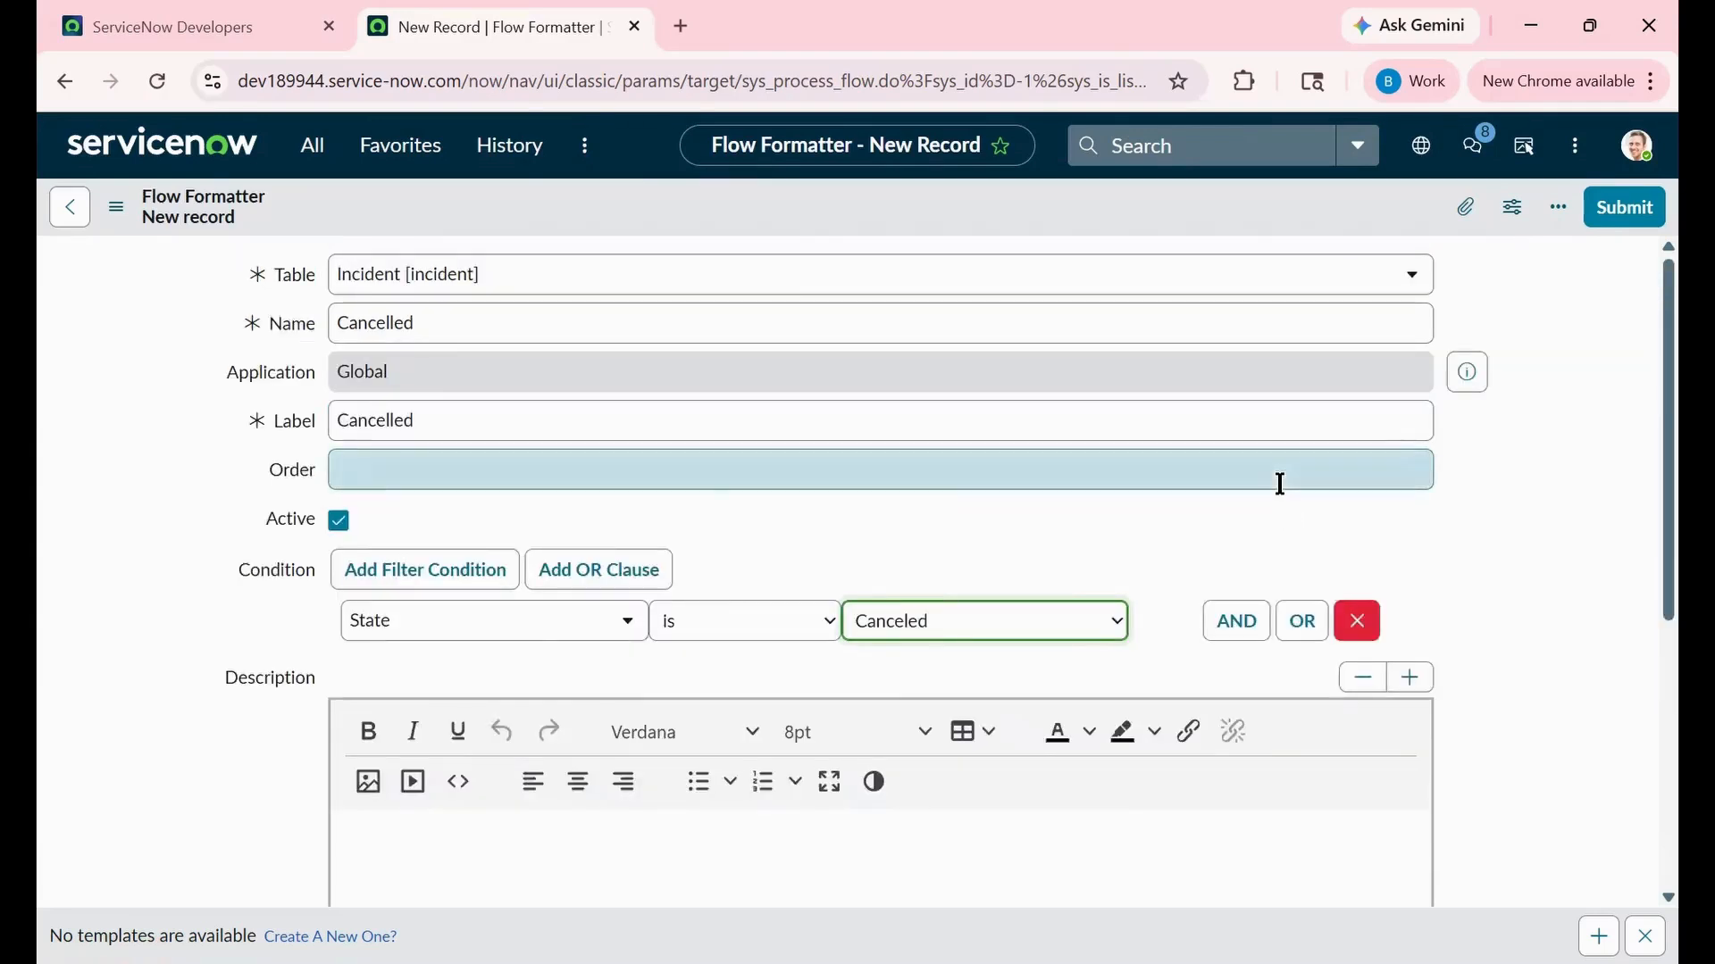
pyautogui.click(1280, 483)
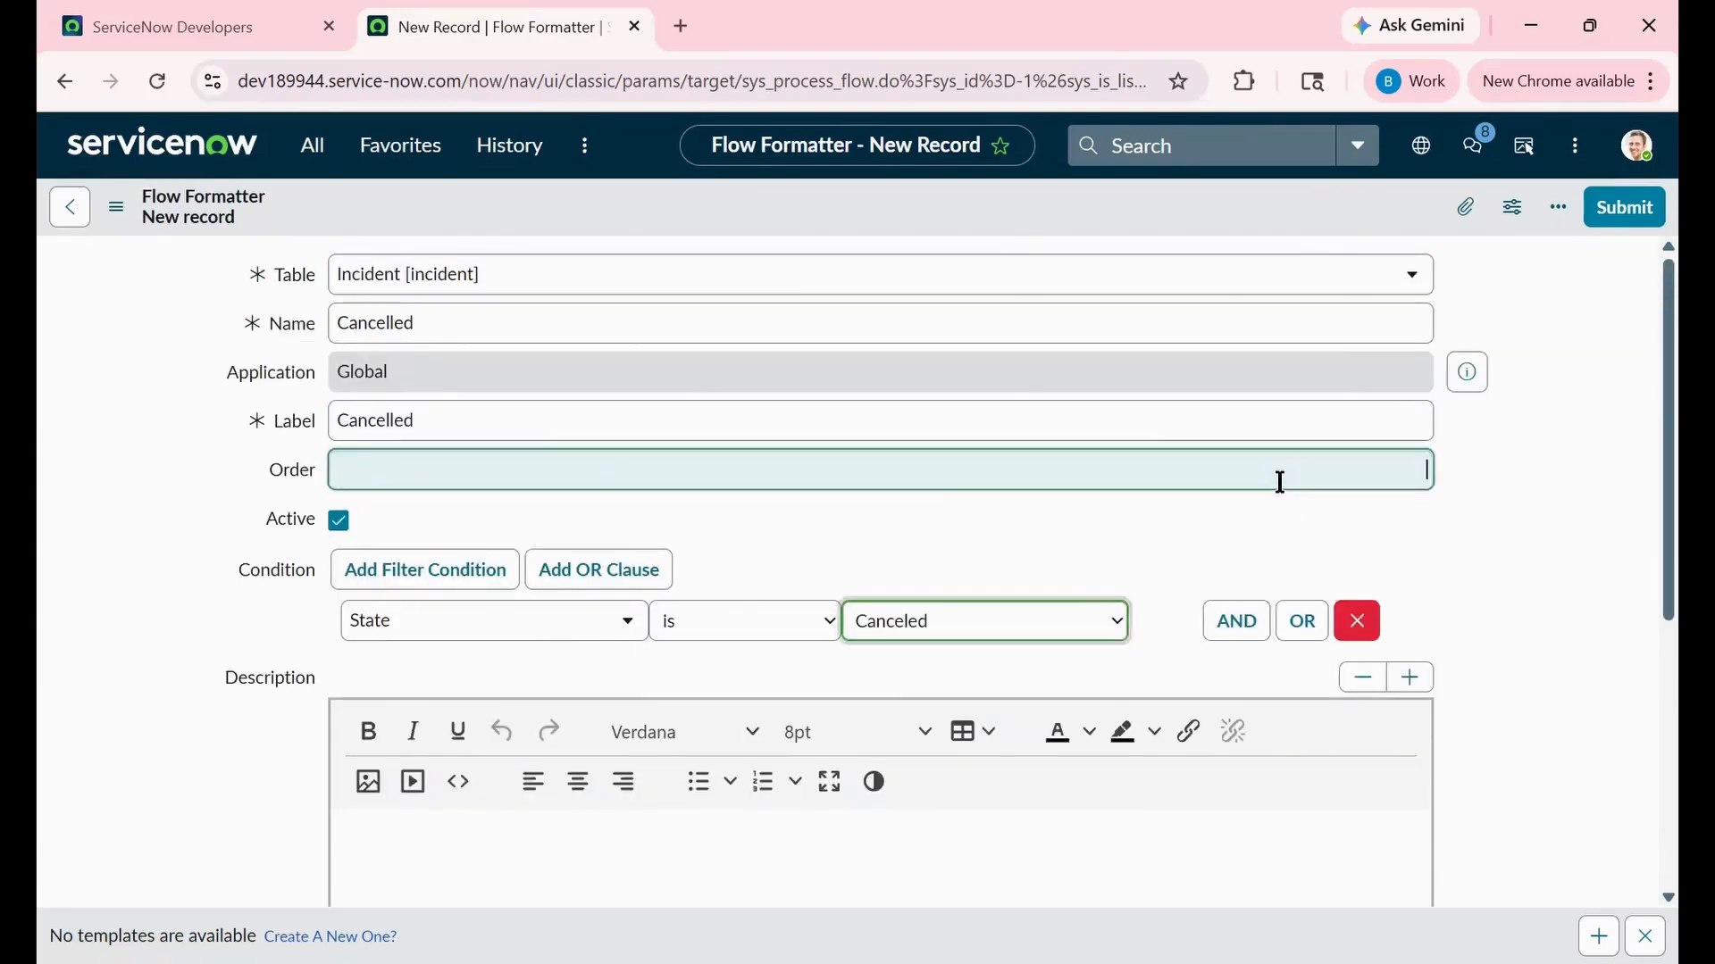
pyautogui.write('600')
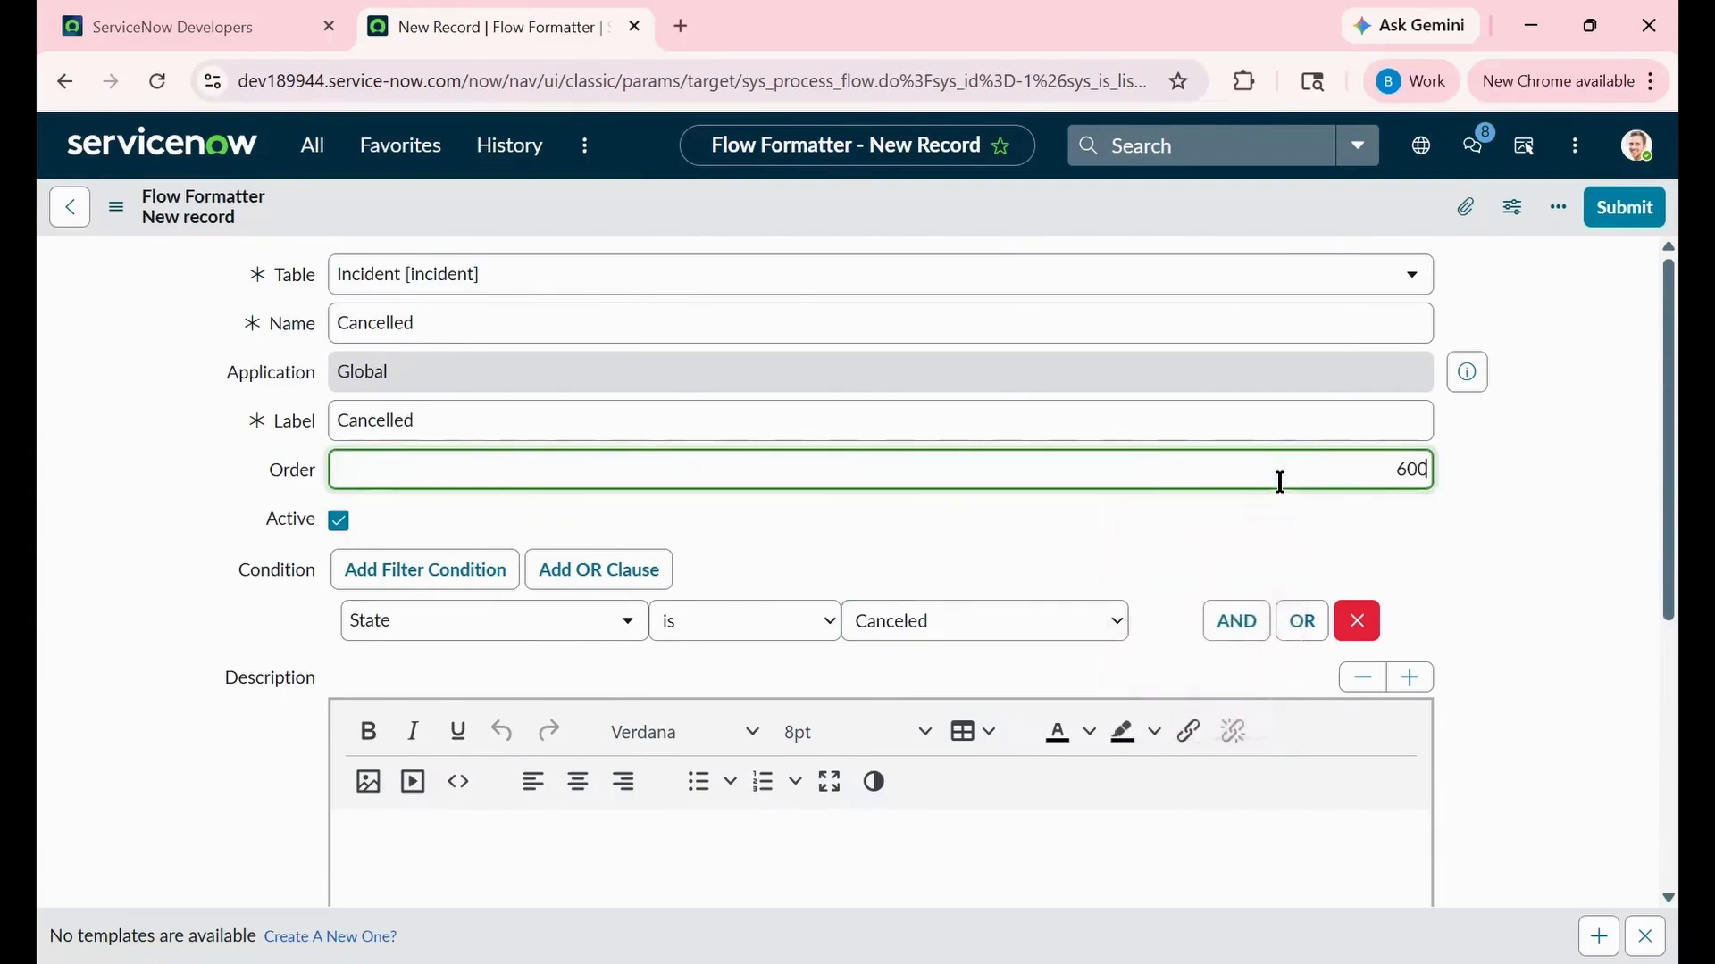
pyautogui.click(1642, 215)
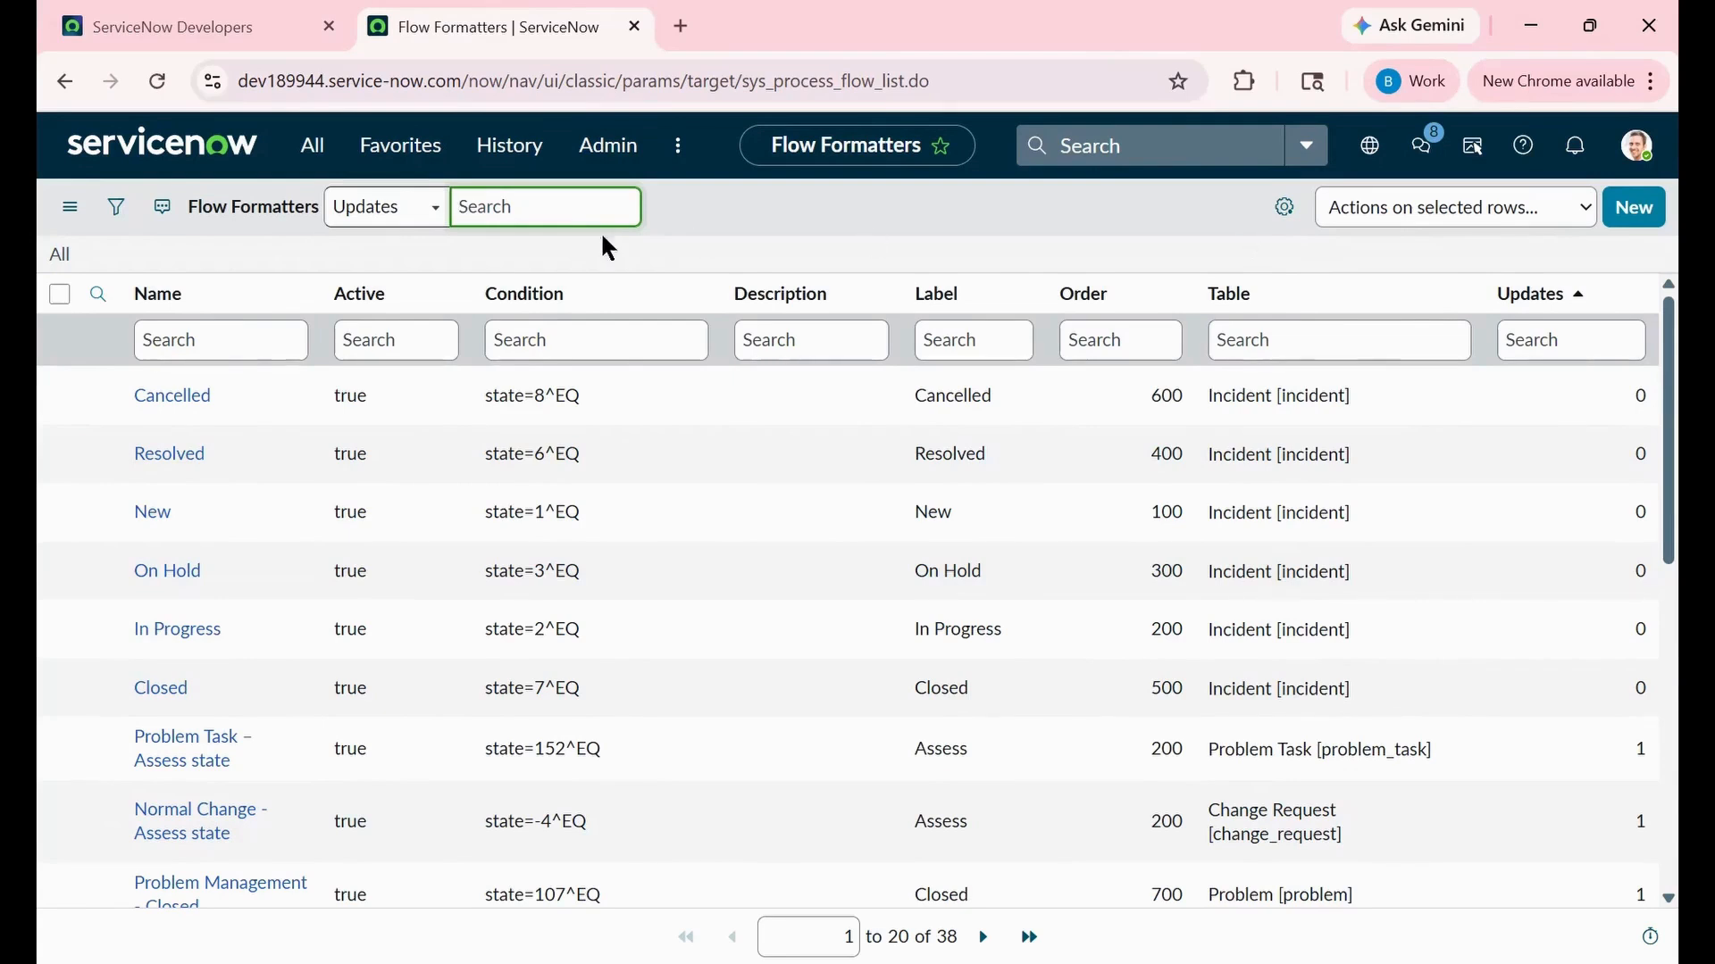
# Step: Find the Incident module's list in the navigator and open the incident described as "upgrade latest version"
pyautogui.click(313, 145)
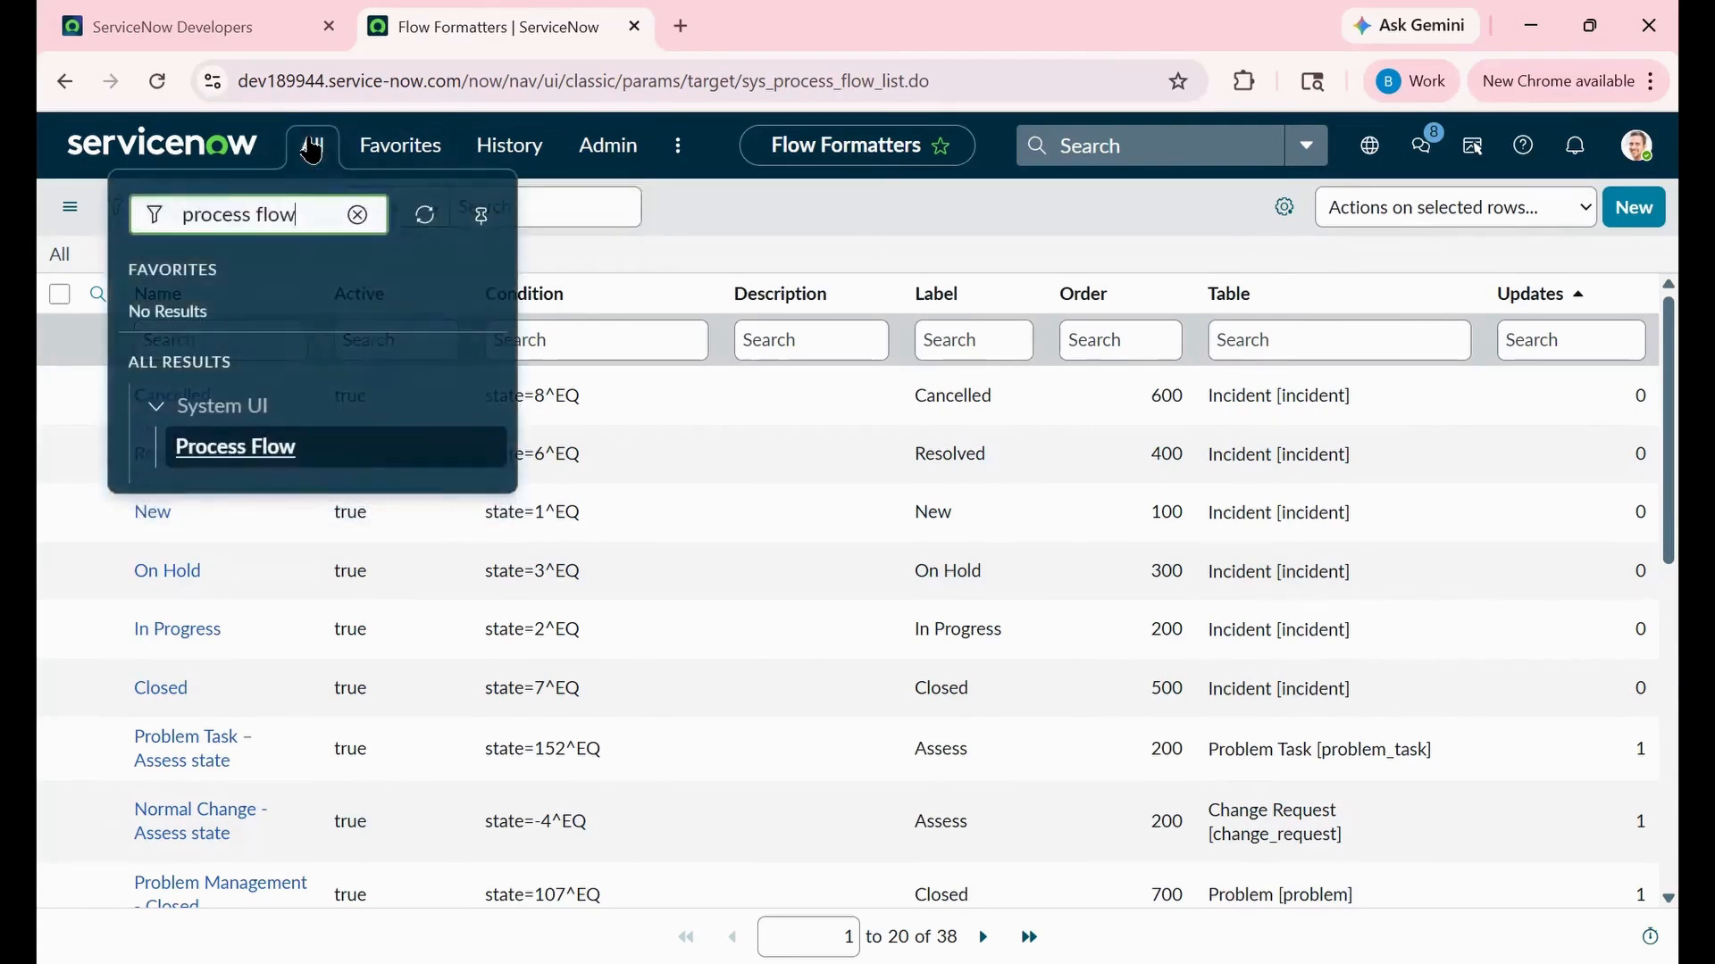
pyautogui.hotkey('ctrl', 'a')
pyautogui.write('incident')
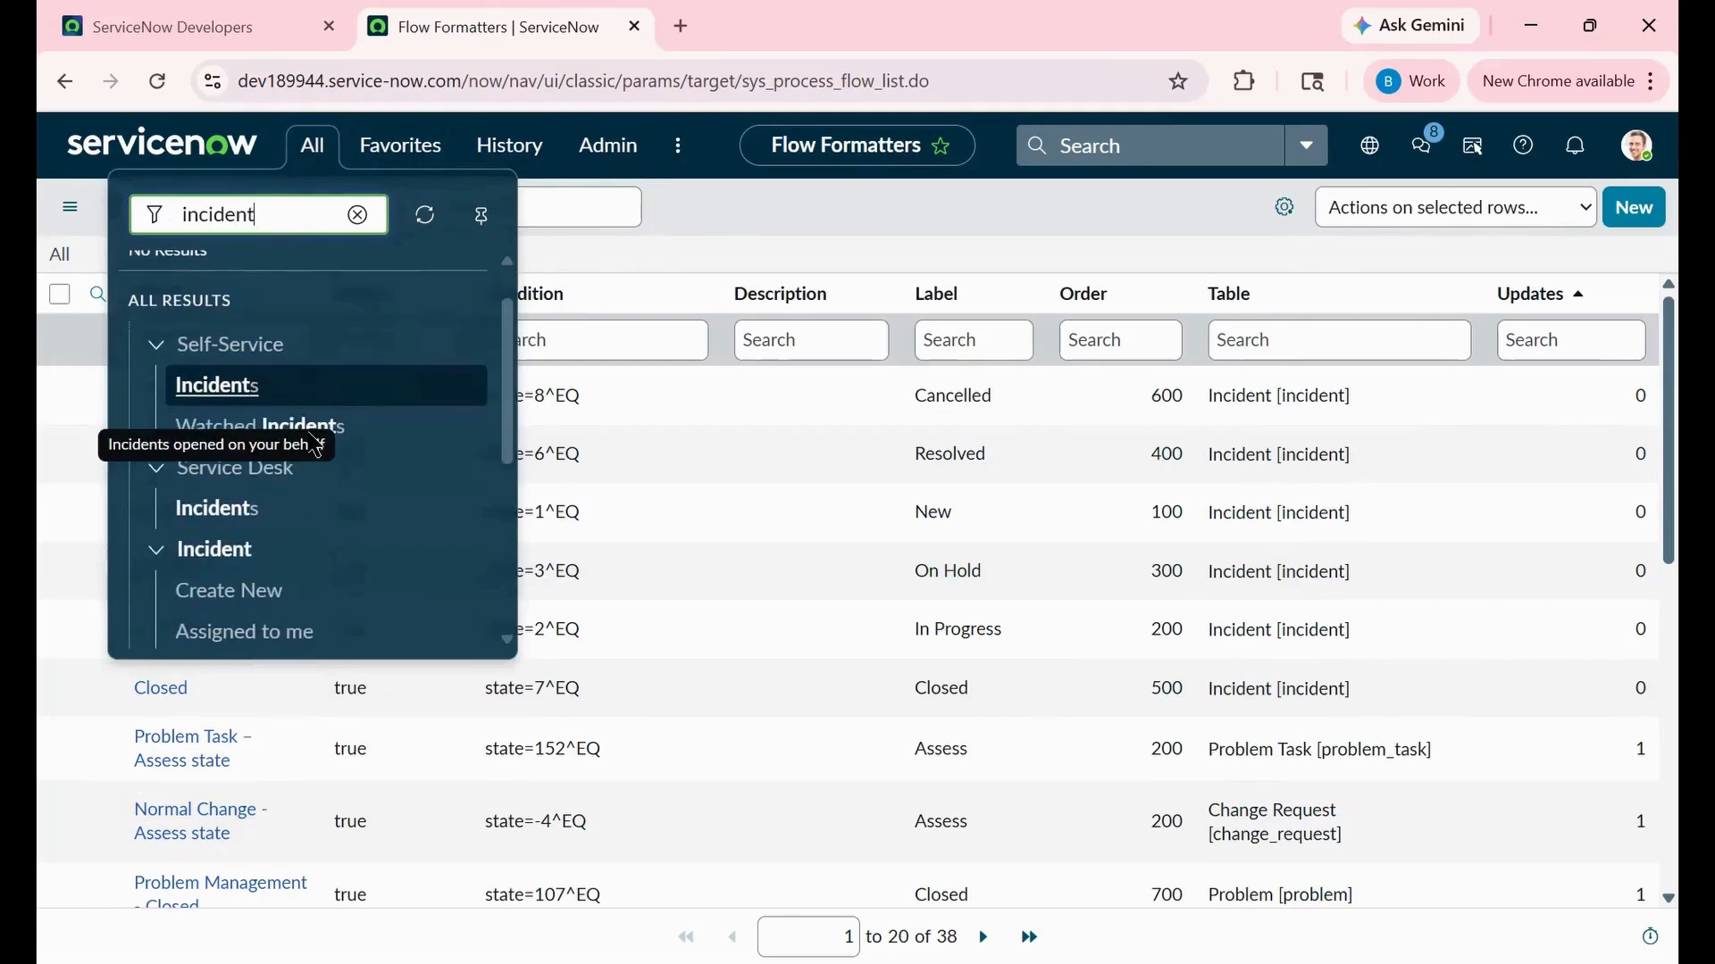
pyautogui.scroll(-7, 306, 490)
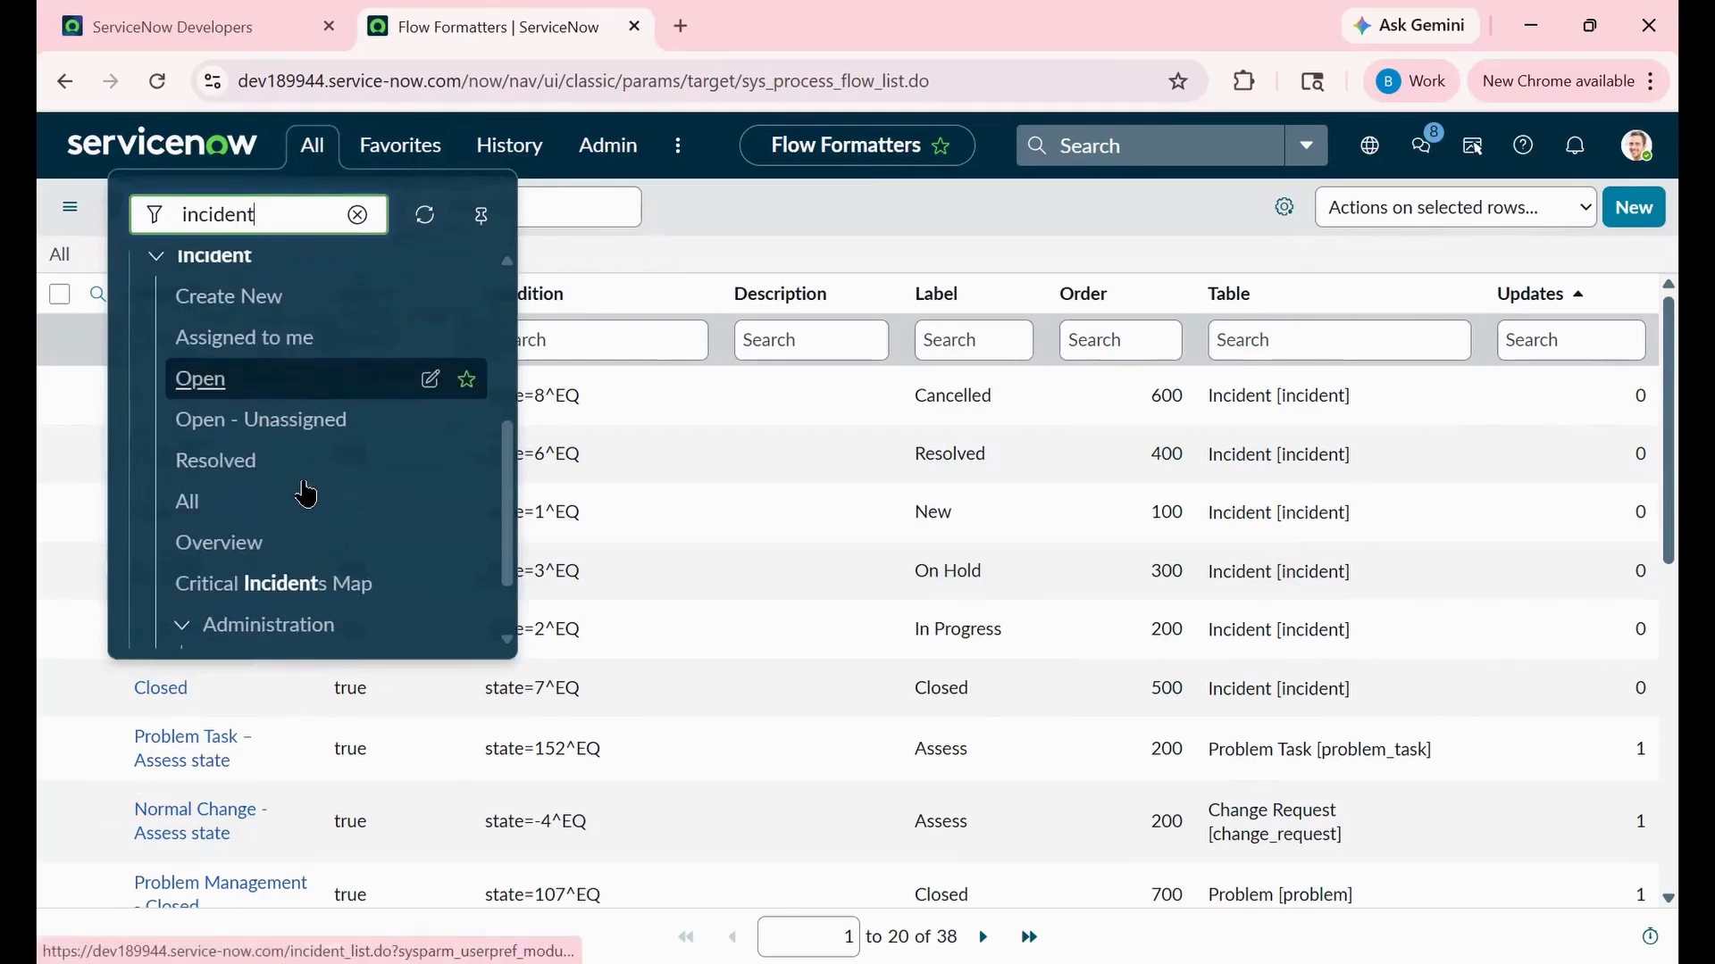
pyautogui.click(188, 525)
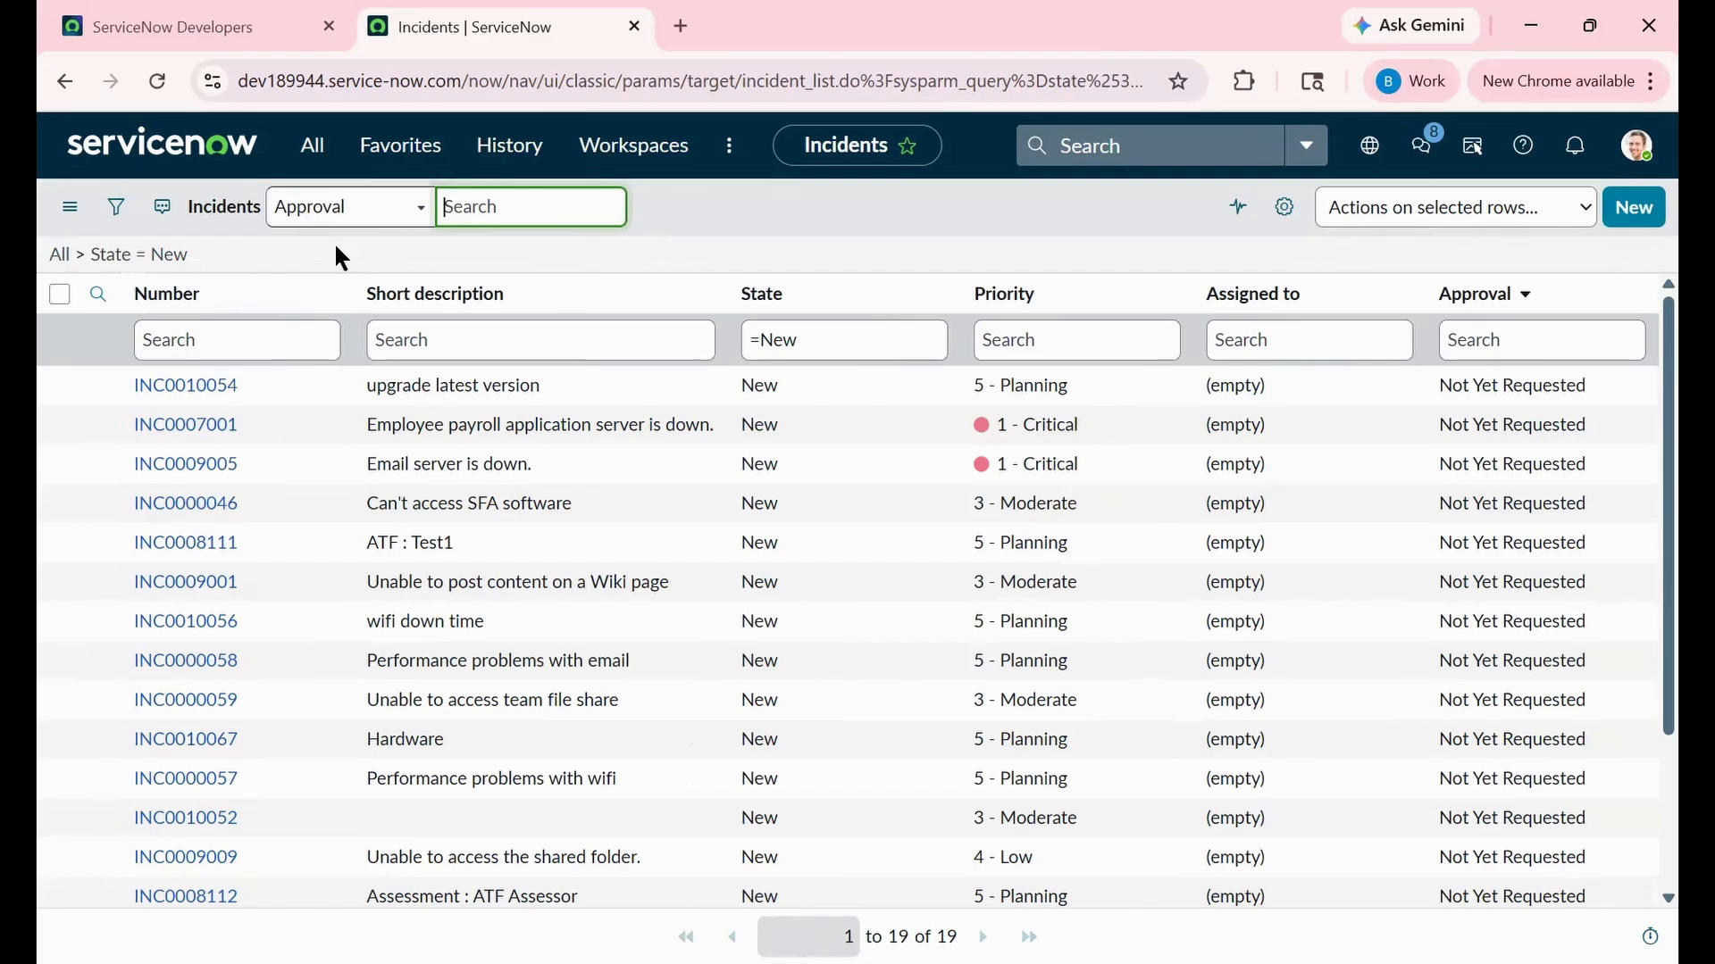
pyautogui.click(207, 390)
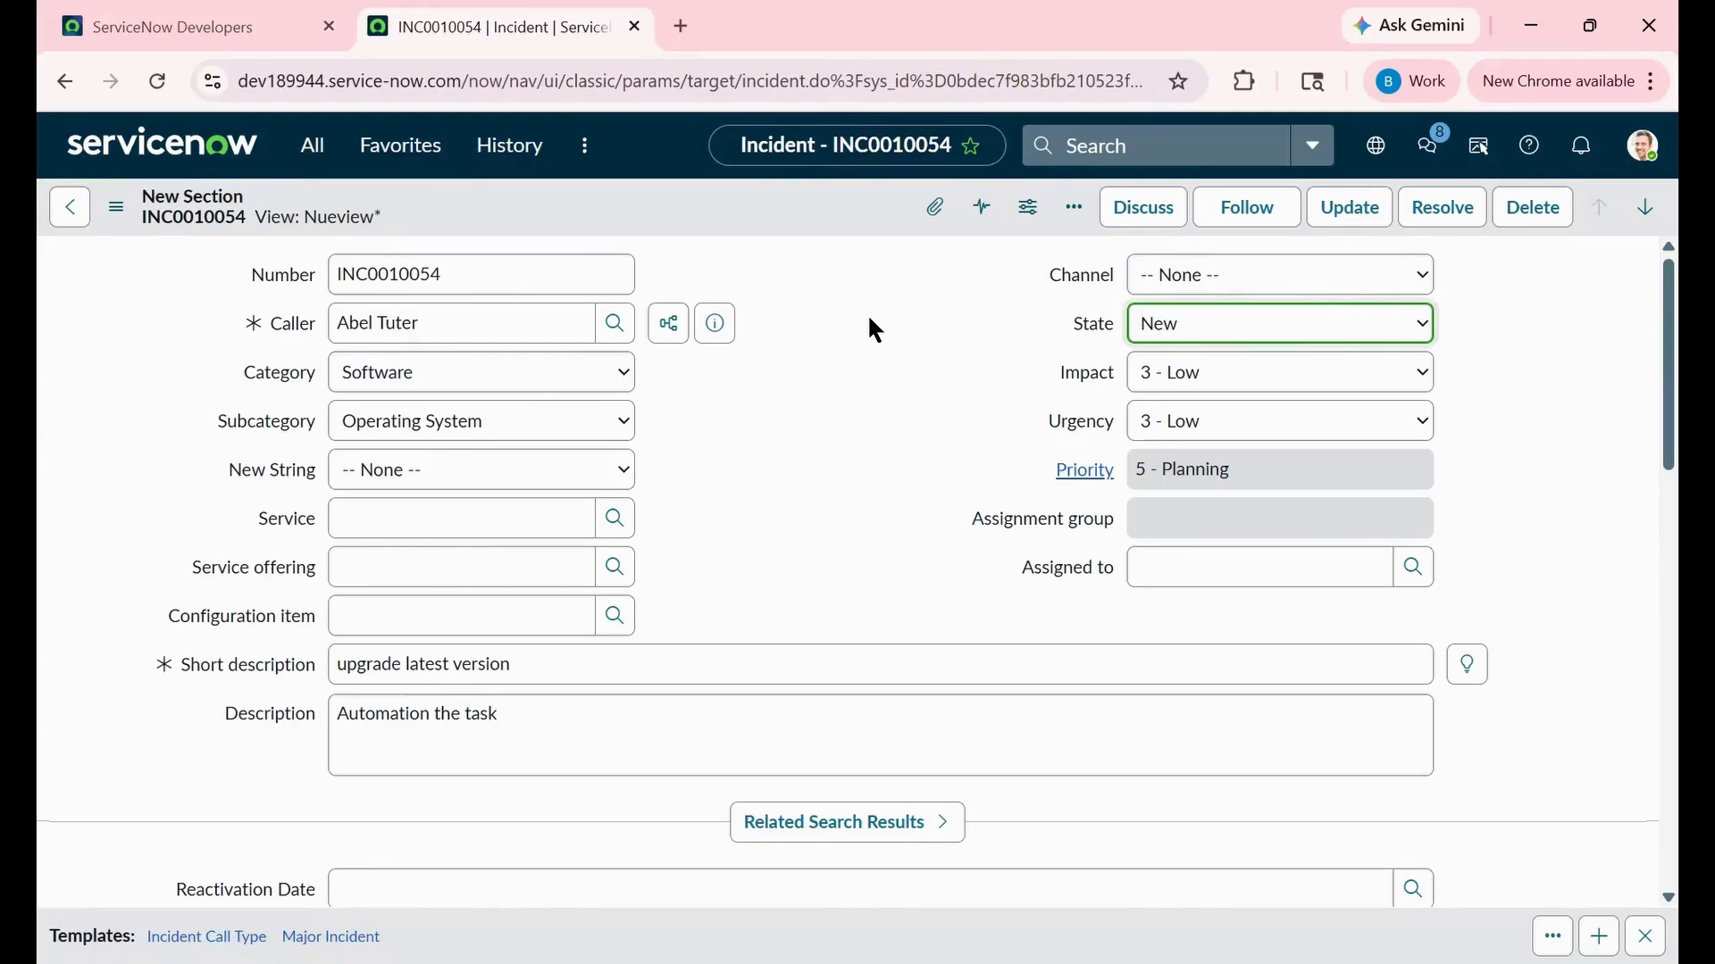
# Step: Open the Form Layout configuration for the Incident form from this incident record
pyautogui.scroll(-1, 866, 313)
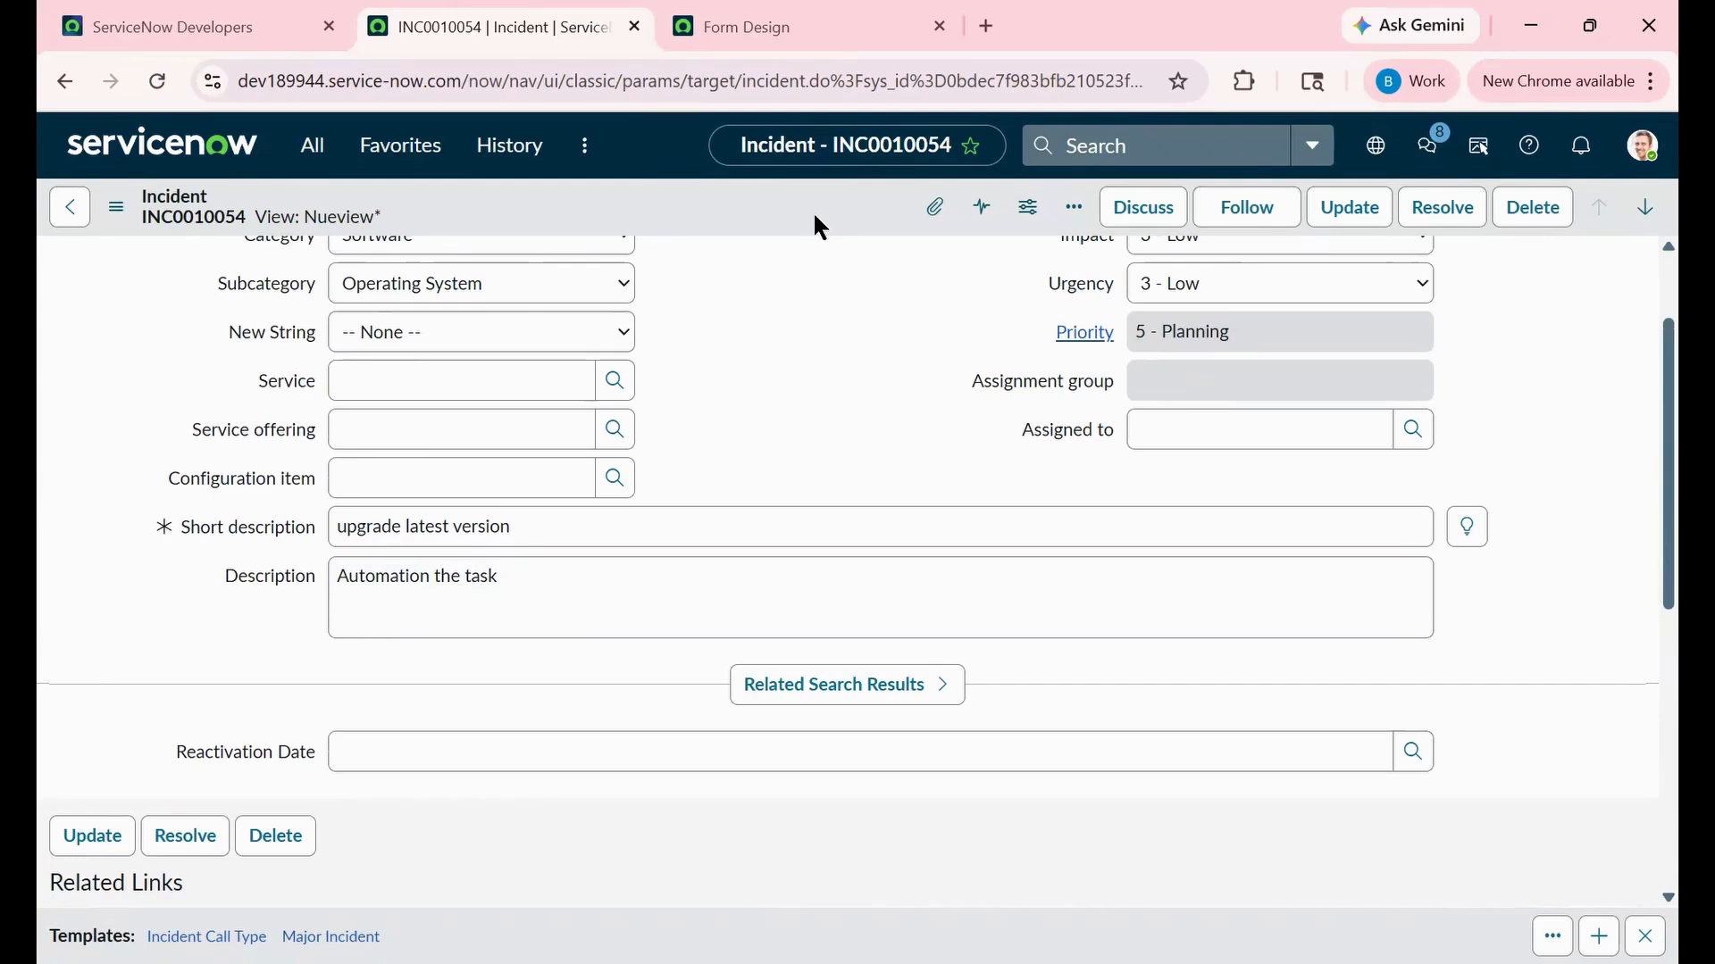
pyautogui.rightClick(807, 202)
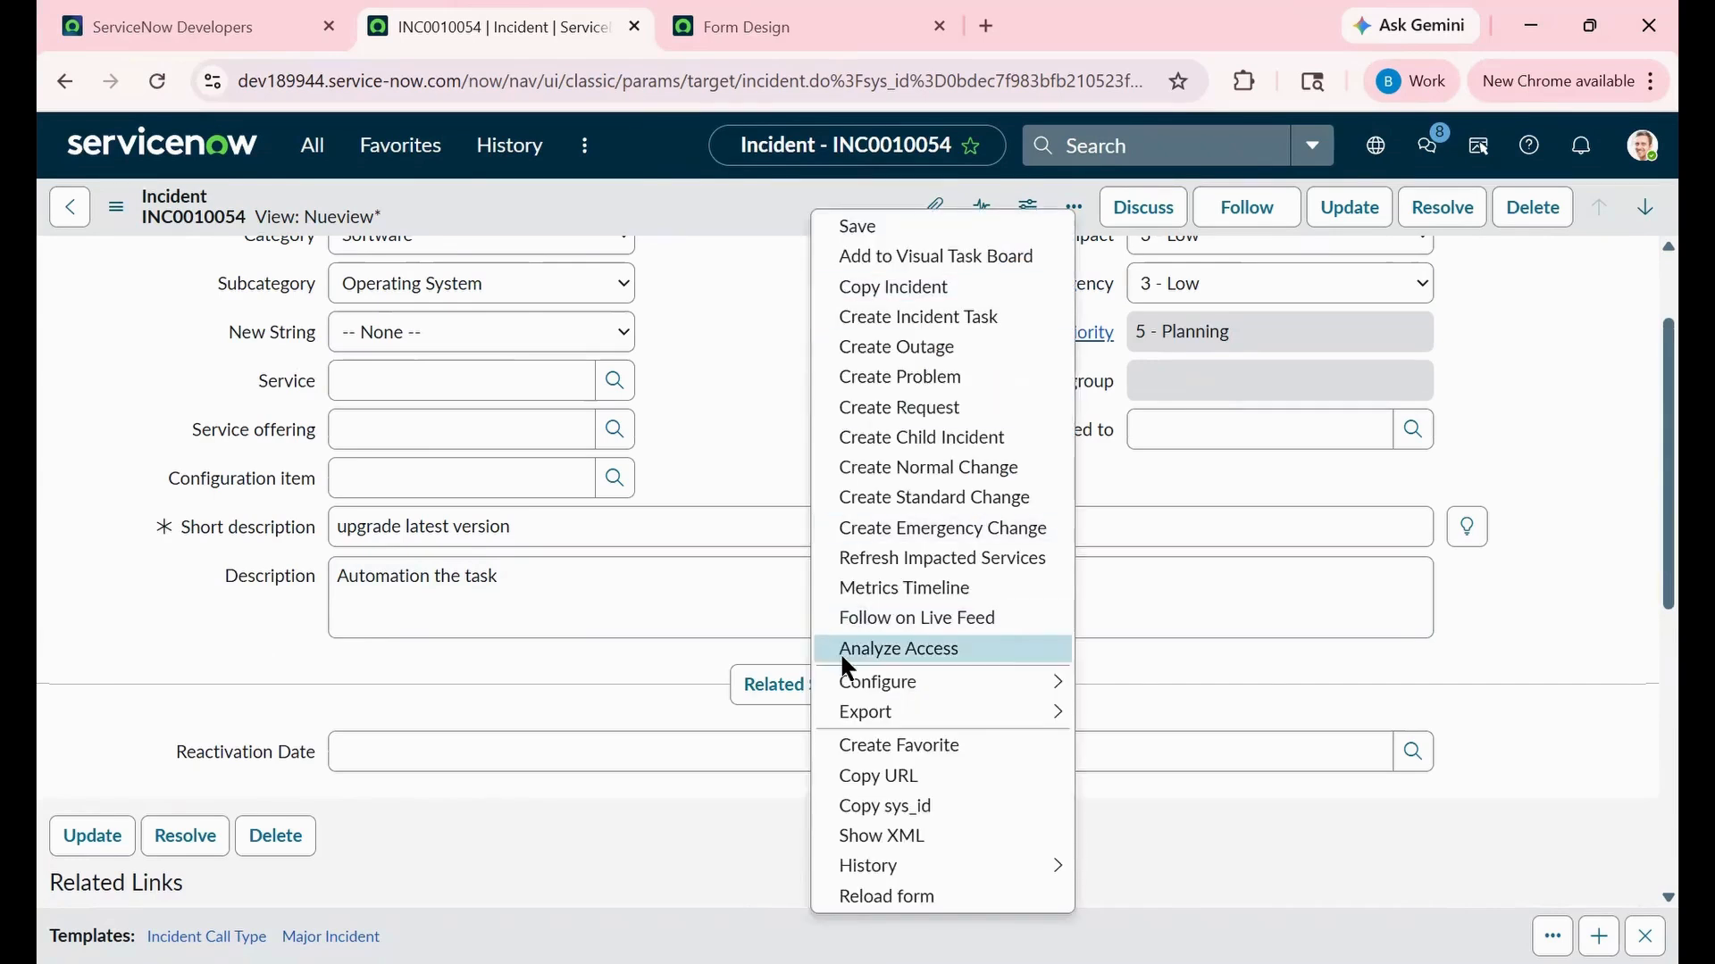
pyautogui.moveTo(847, 673)
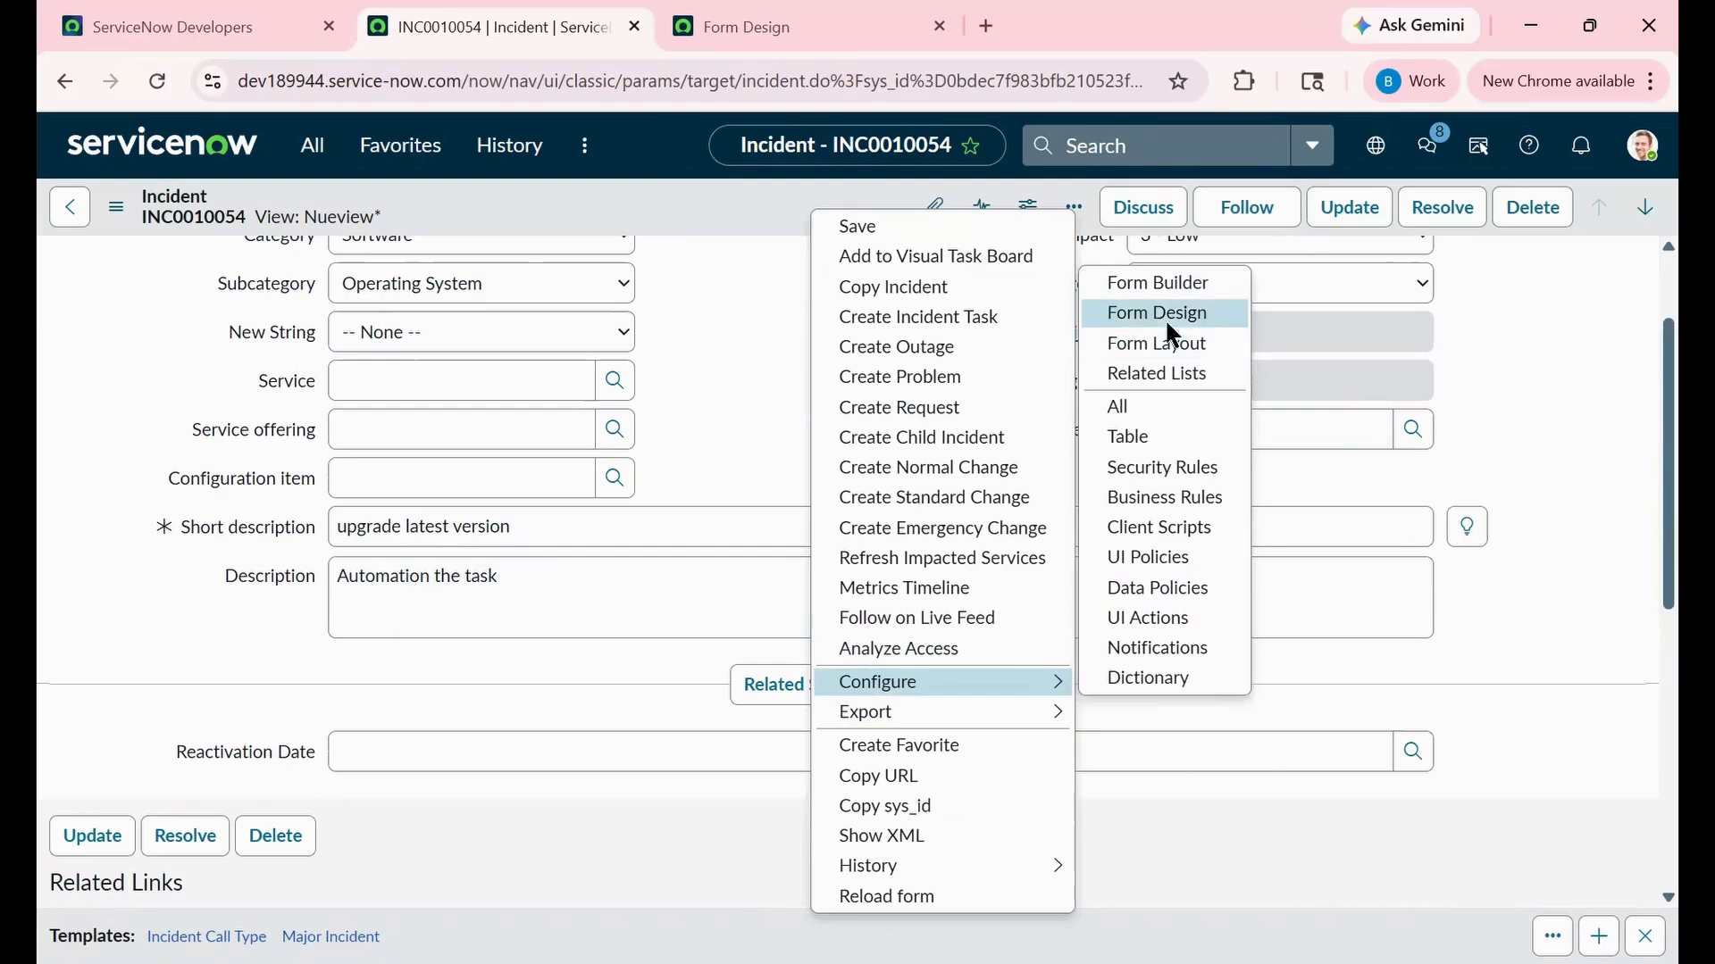
pyautogui.click(1168, 344)
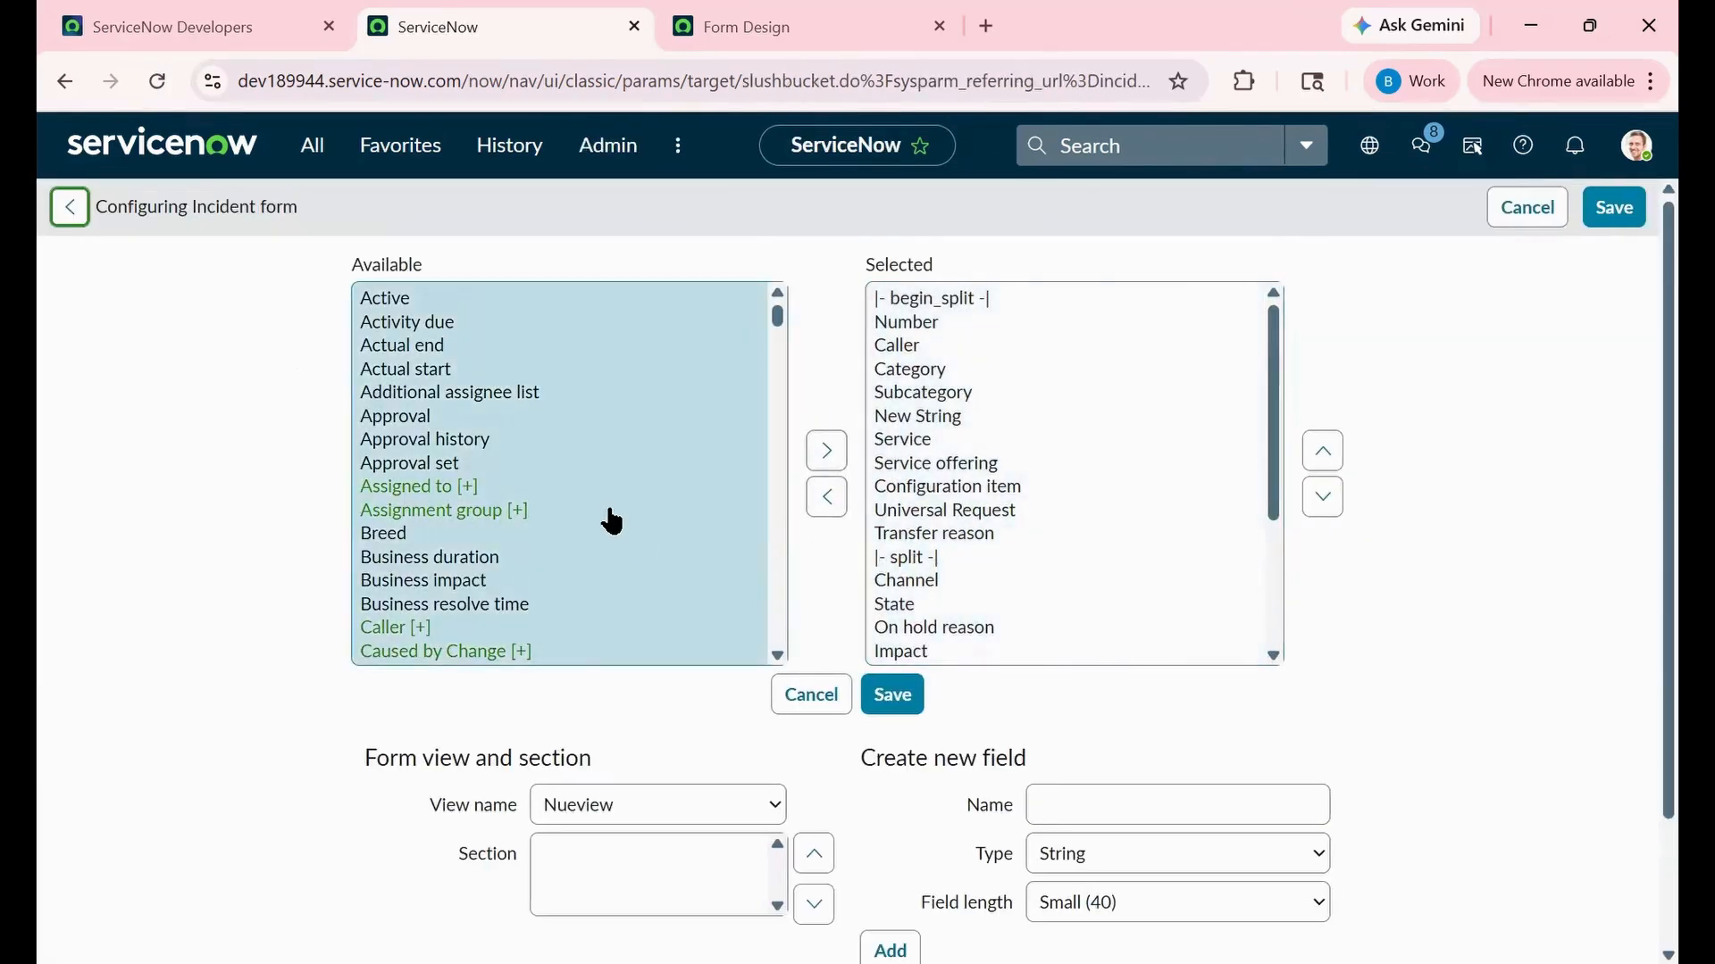
# Step: Add the Process Flow formatter to the selected items of the Incident form's Nueview layout
pyautogui.scroll(-2, 611, 520)
pyautogui.scroll(-9, 611, 521)
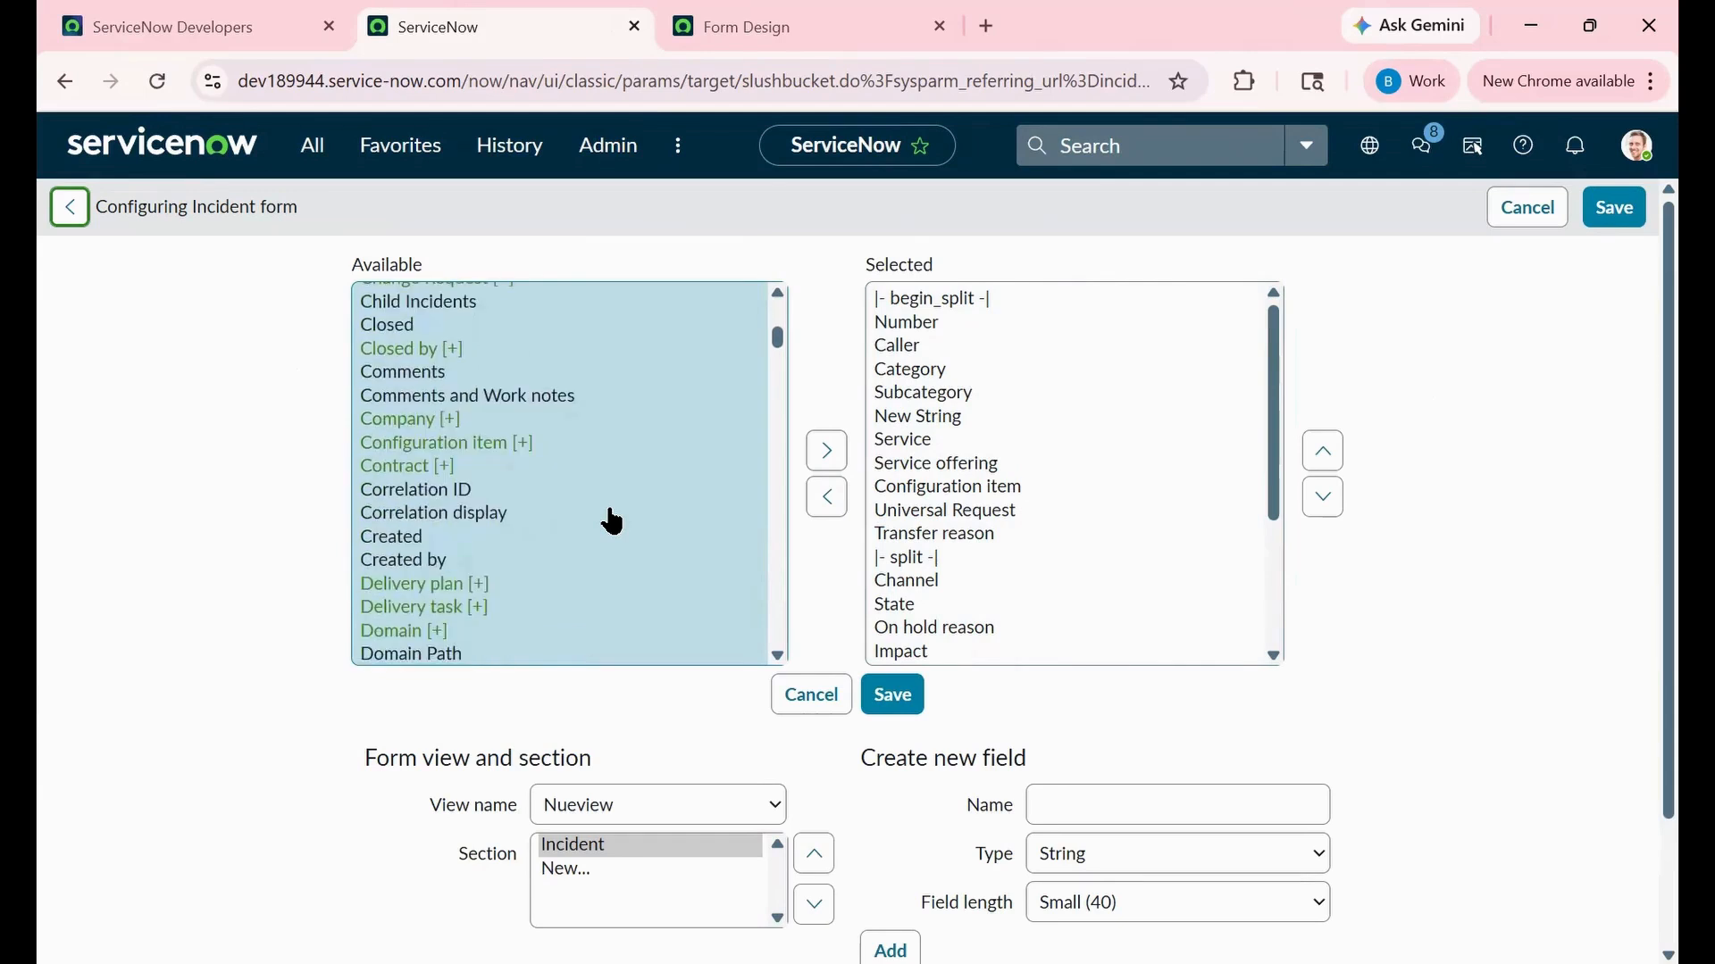
pyautogui.scroll(-12, 611, 520)
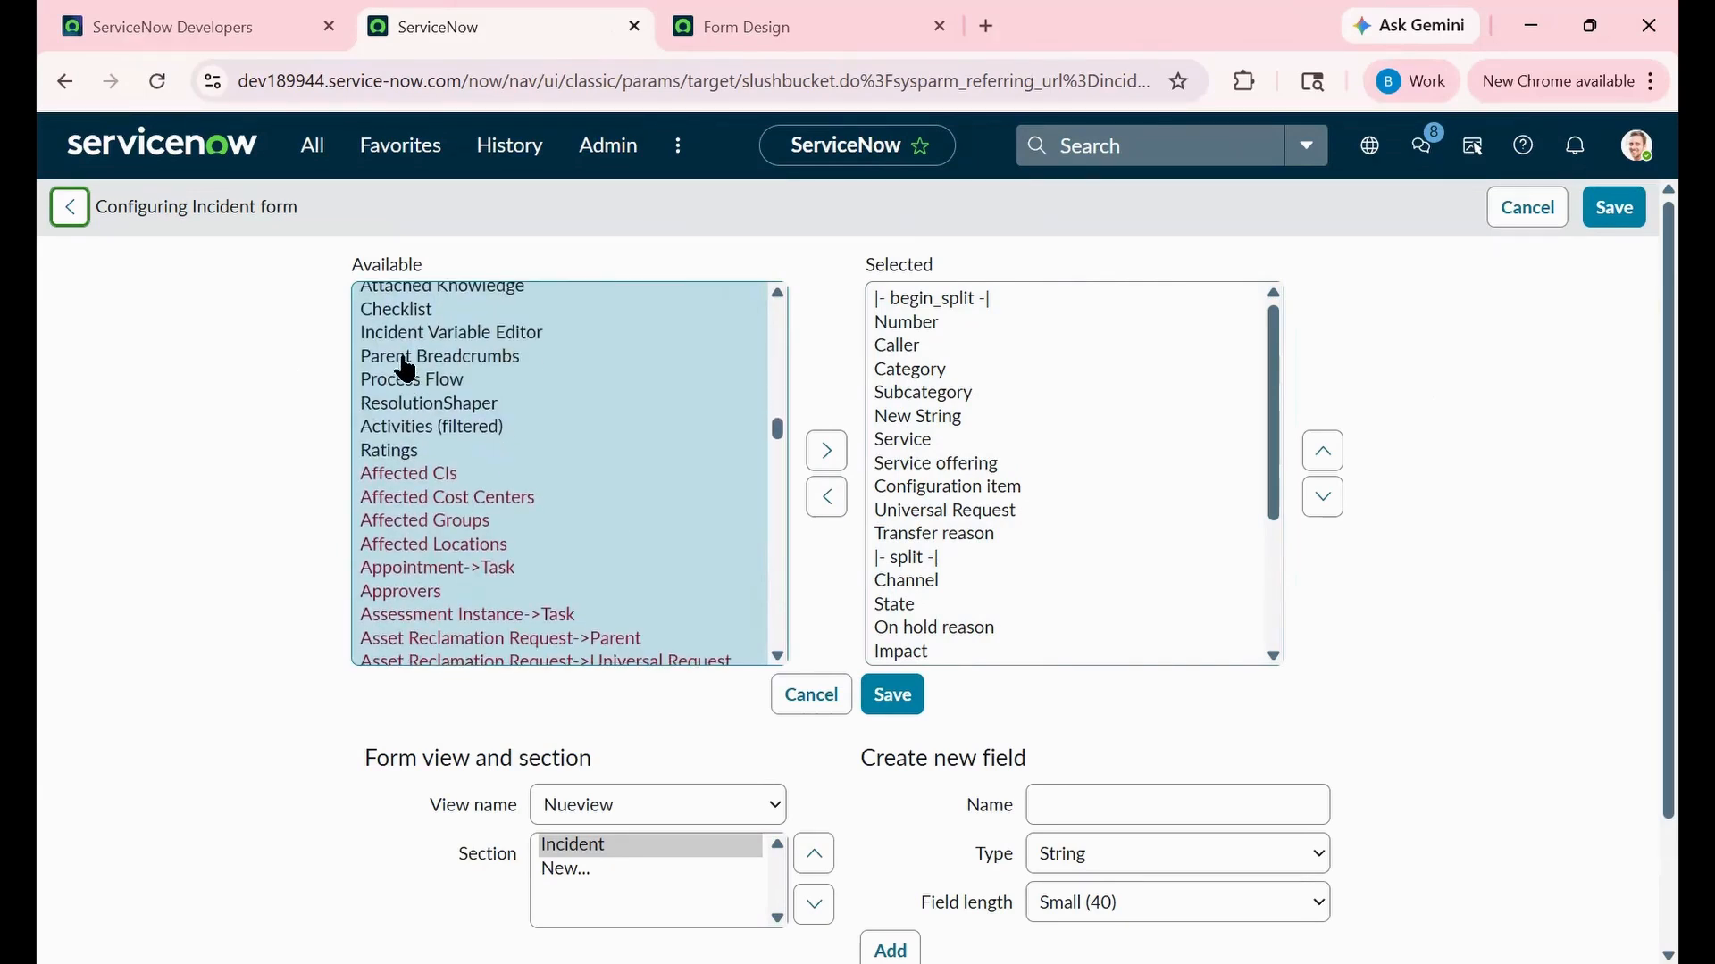
pyautogui.click(411, 379)
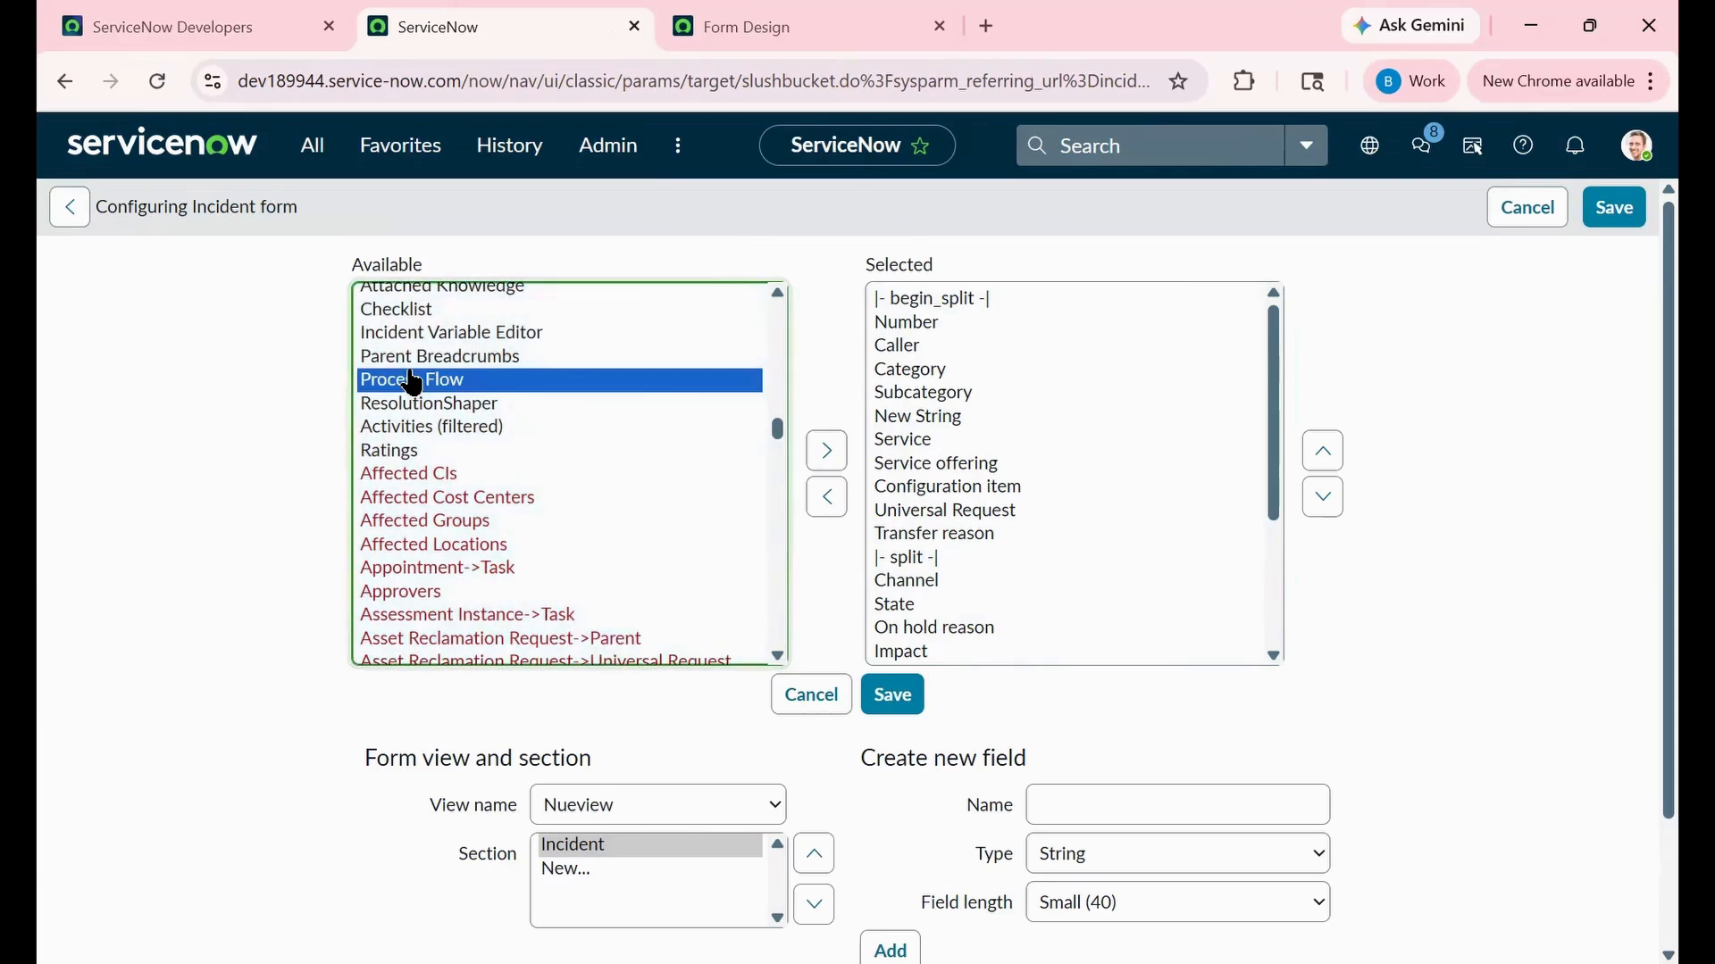
pyautogui.click(826, 450)
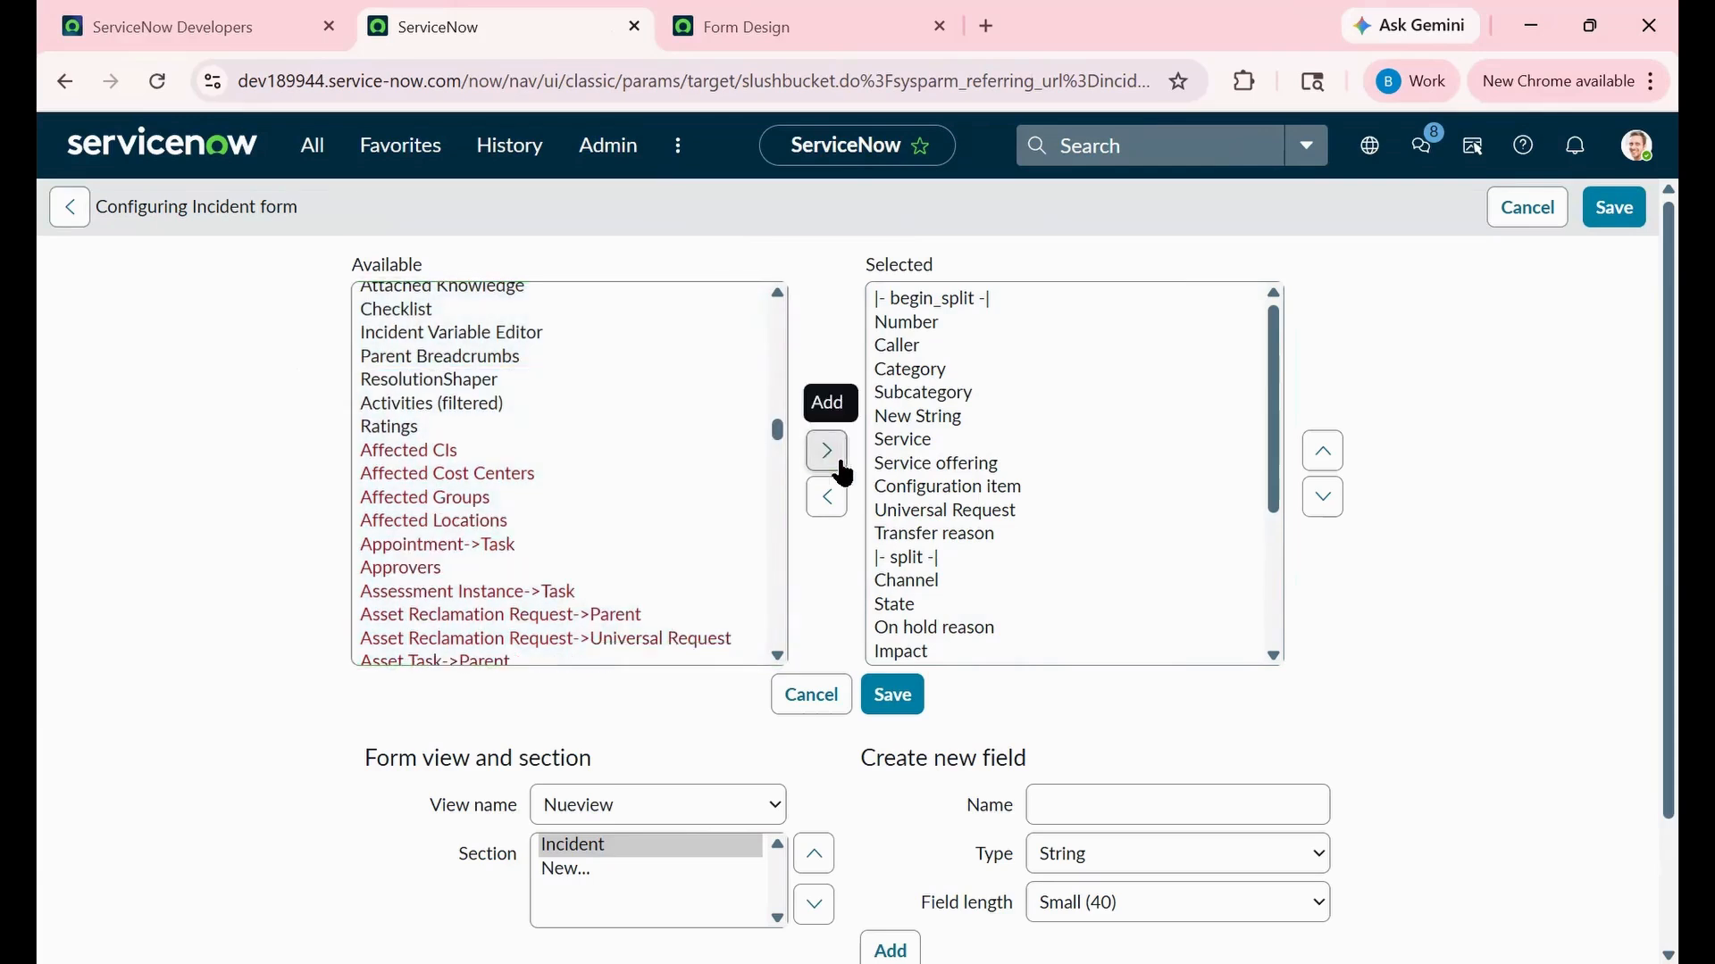
# Step: Move Process Flow to the very top of the selected items, above begin_split, and save the form layout
pyautogui.click(1322, 451)
pyautogui.click(1321, 451)
pyautogui.click(1321, 451)
pyautogui.click(1321, 451)
pyautogui.click(1322, 451)
pyautogui.click(1321, 451)
pyautogui.doubleClick(1322, 451)
pyautogui.doubleClick(1322, 451)
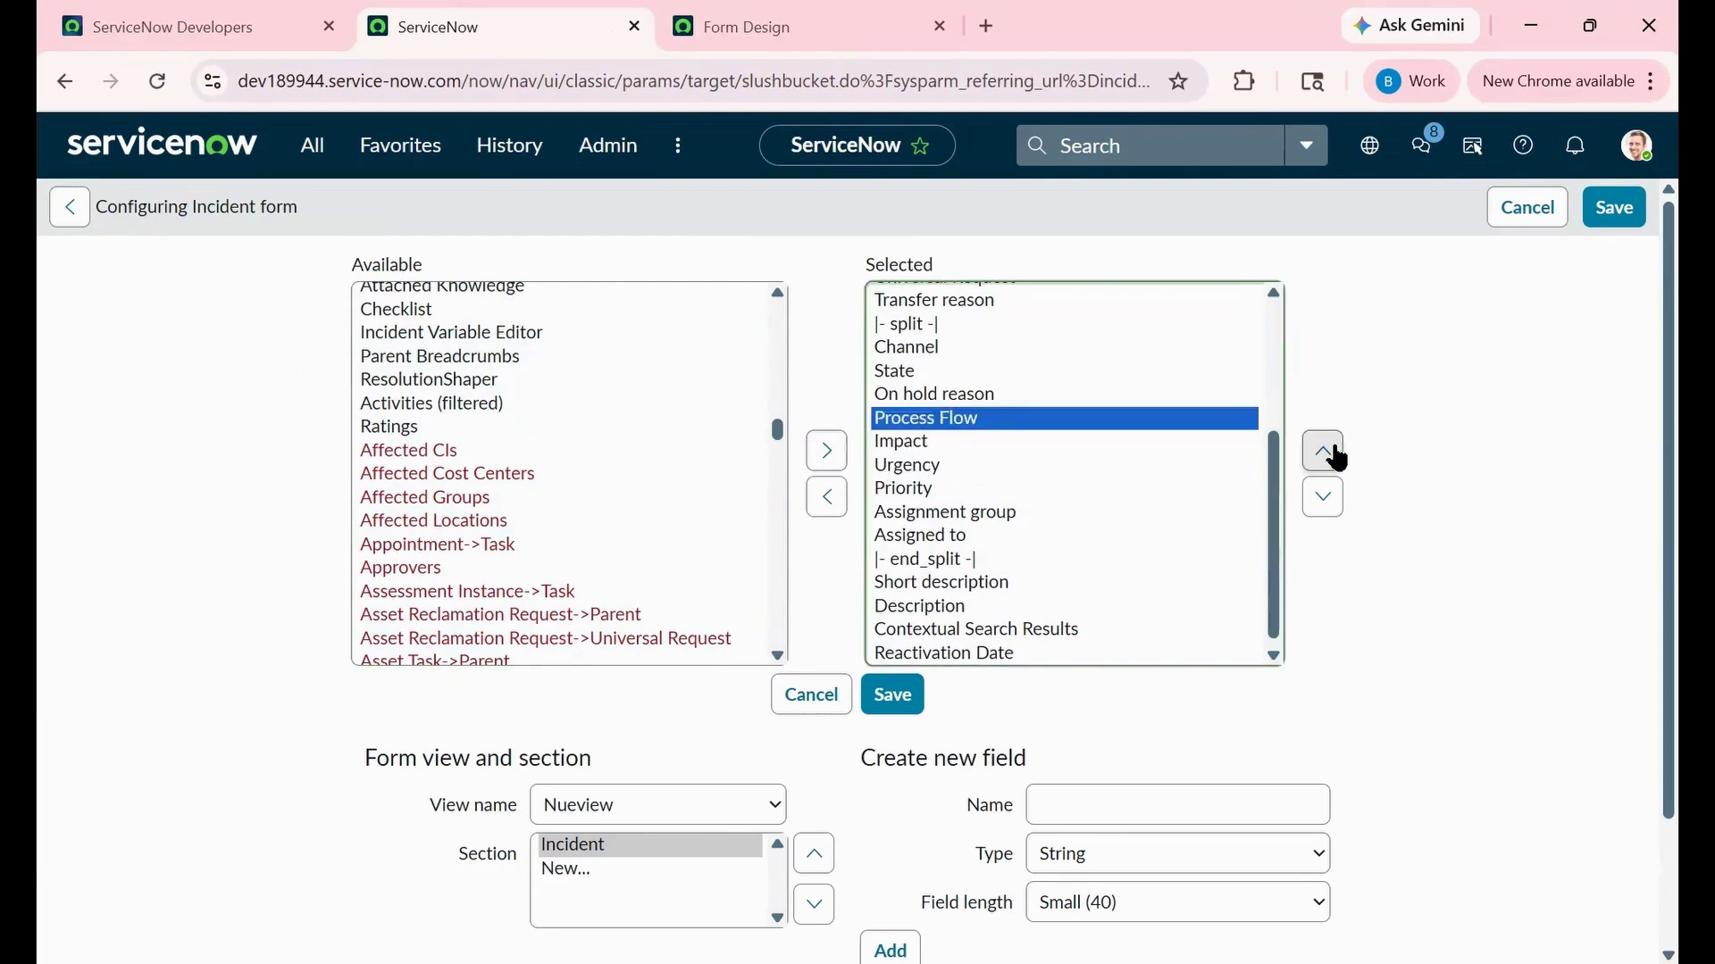
pyautogui.doubleClick(1322, 451)
pyautogui.click(1322, 451)
pyautogui.doubleClick(1322, 451)
pyautogui.click(1322, 451)
pyautogui.click(1335, 456)
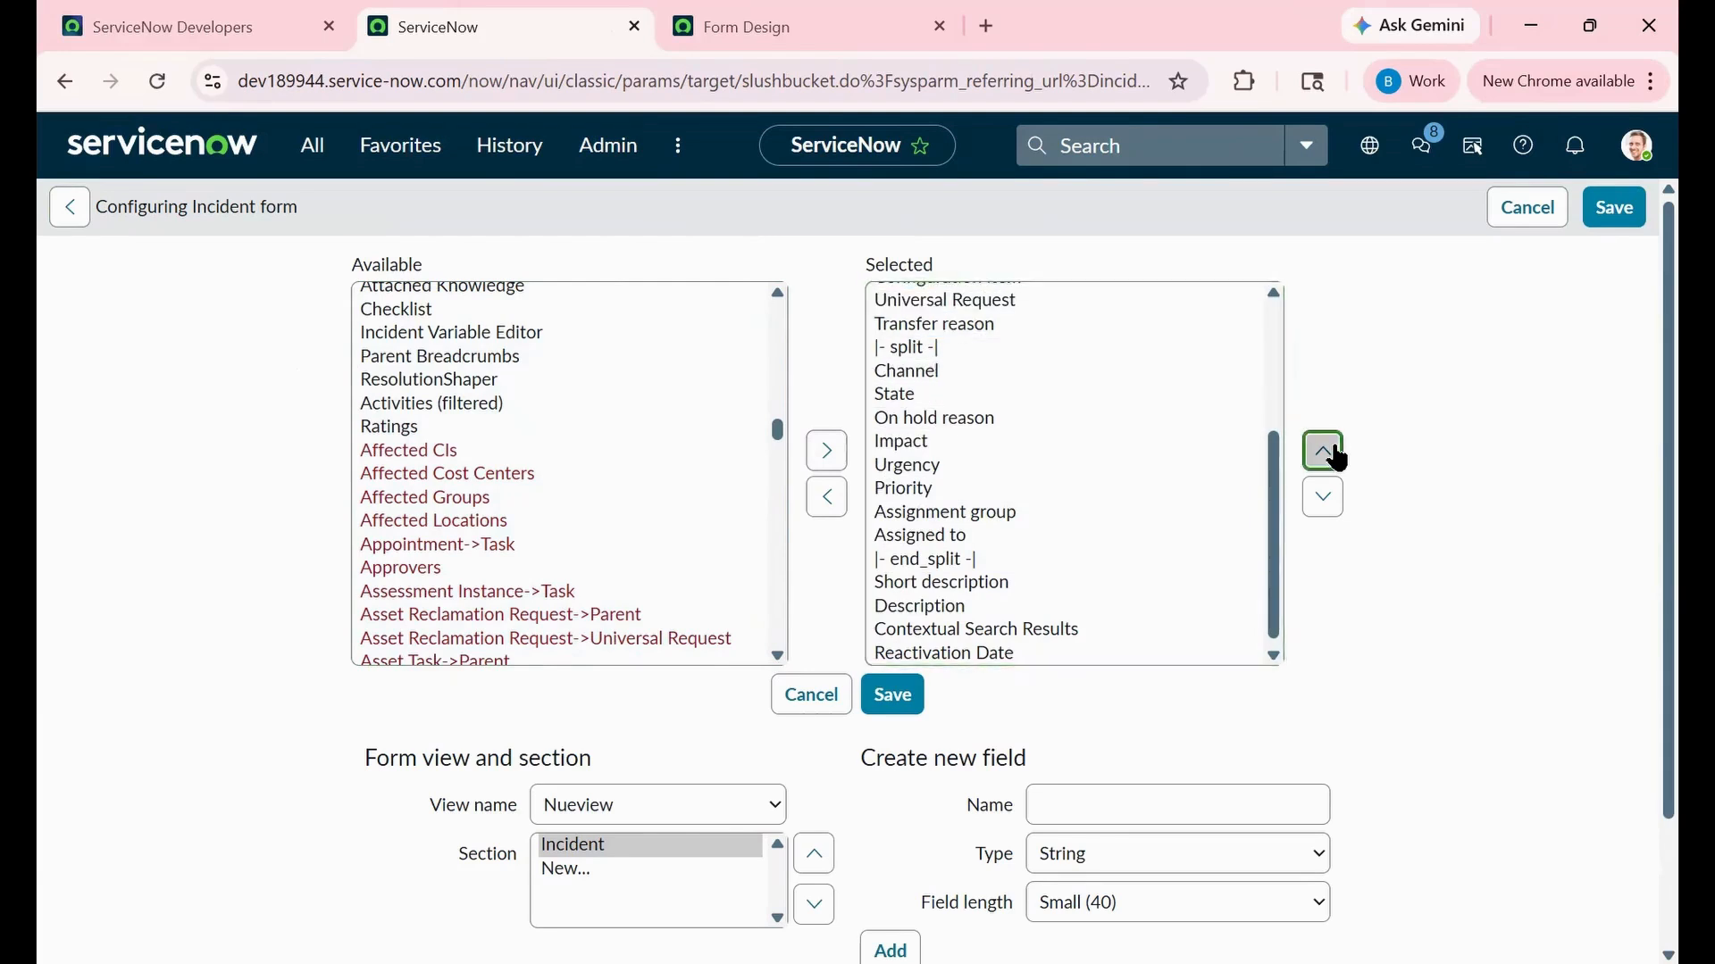
pyautogui.click(1335, 455)
pyautogui.click(1279, 458)
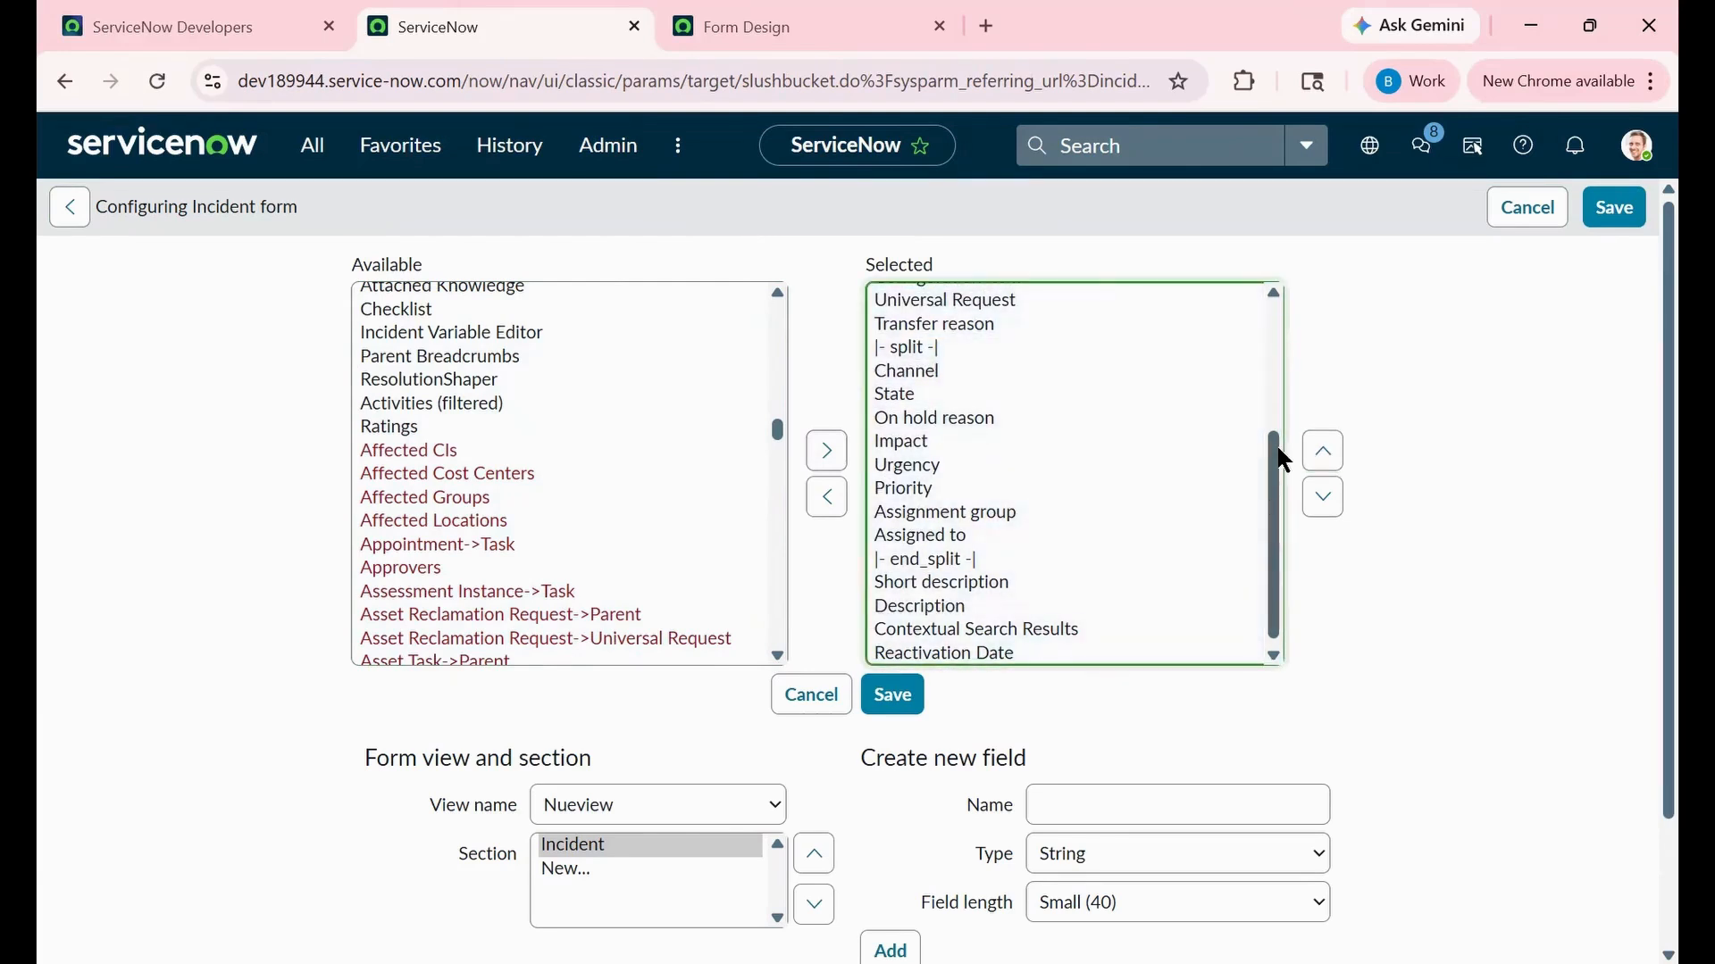
pyautogui.moveTo(1275, 454); pyautogui.dragTo(1349, 303)
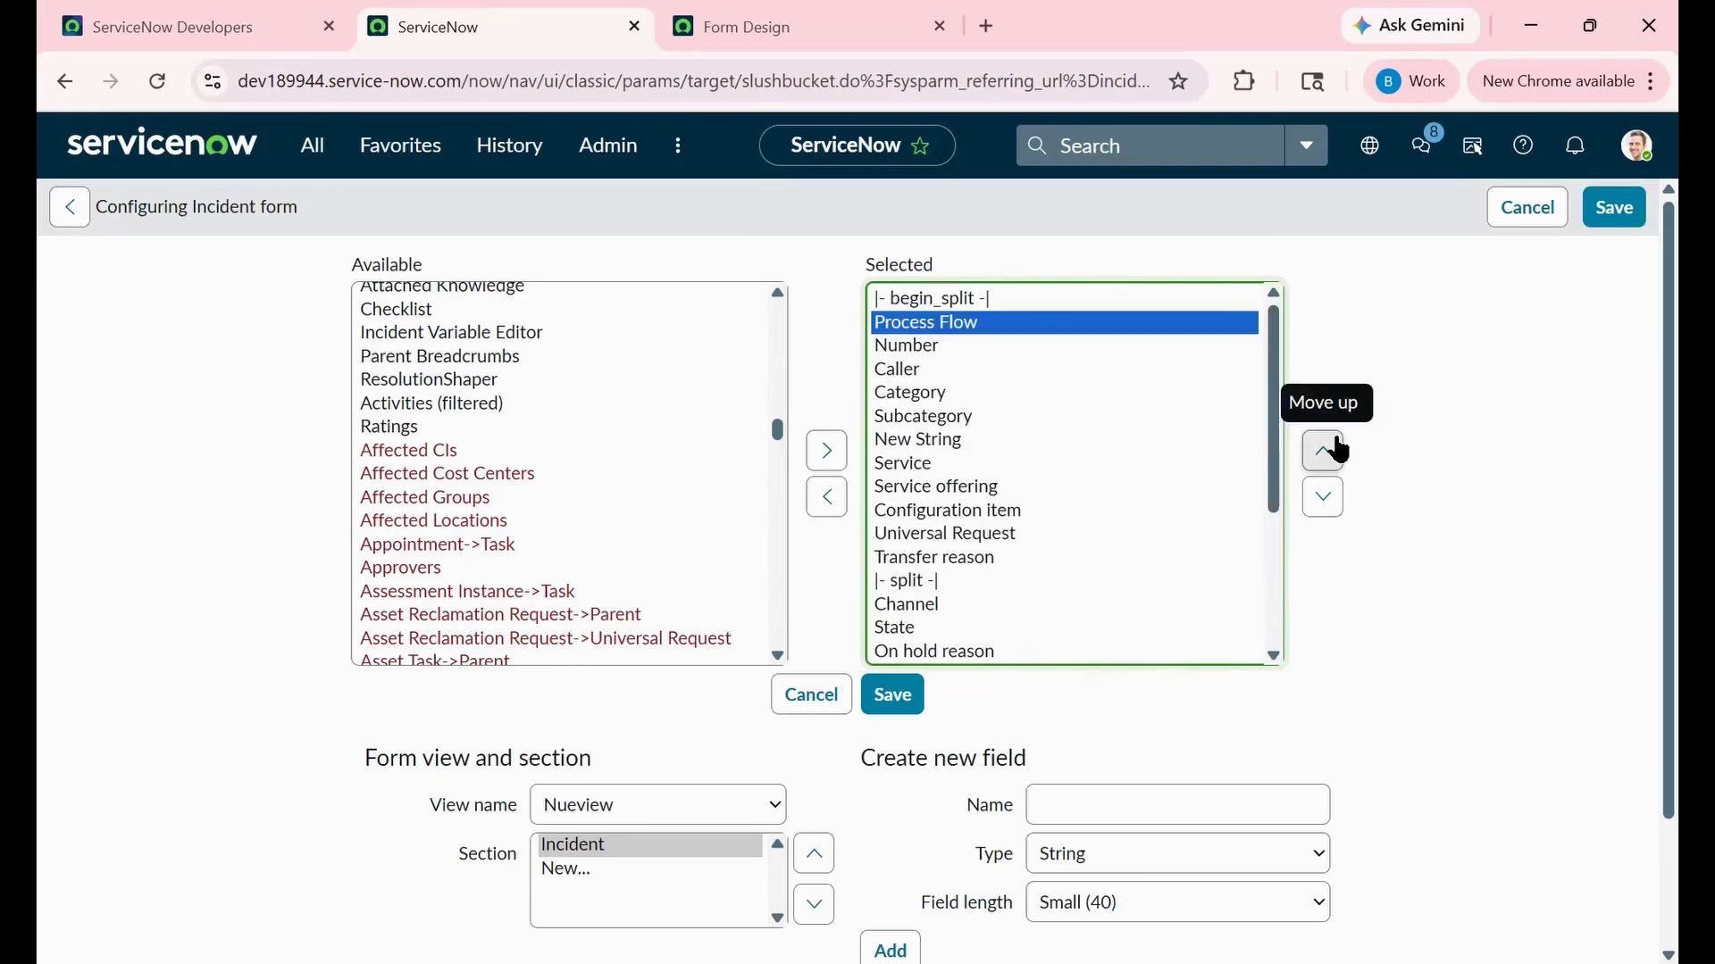
pyautogui.click(1335, 452)
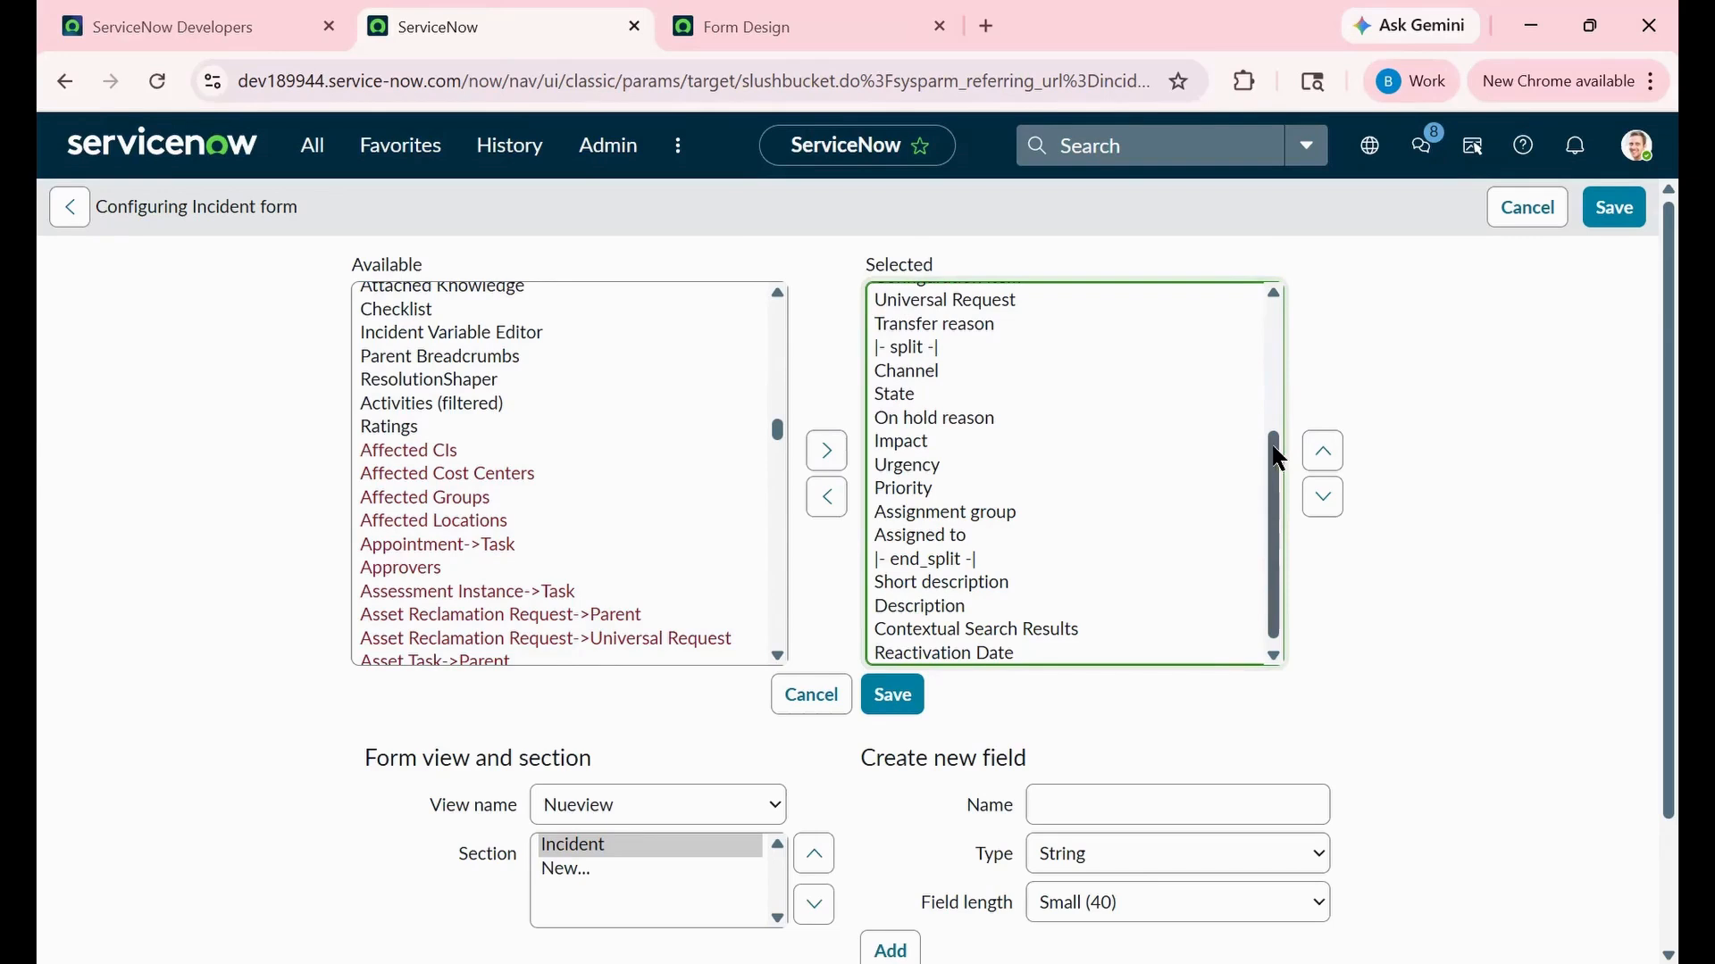
pyautogui.moveTo(1279, 457); pyautogui.dragTo(1262, 265)
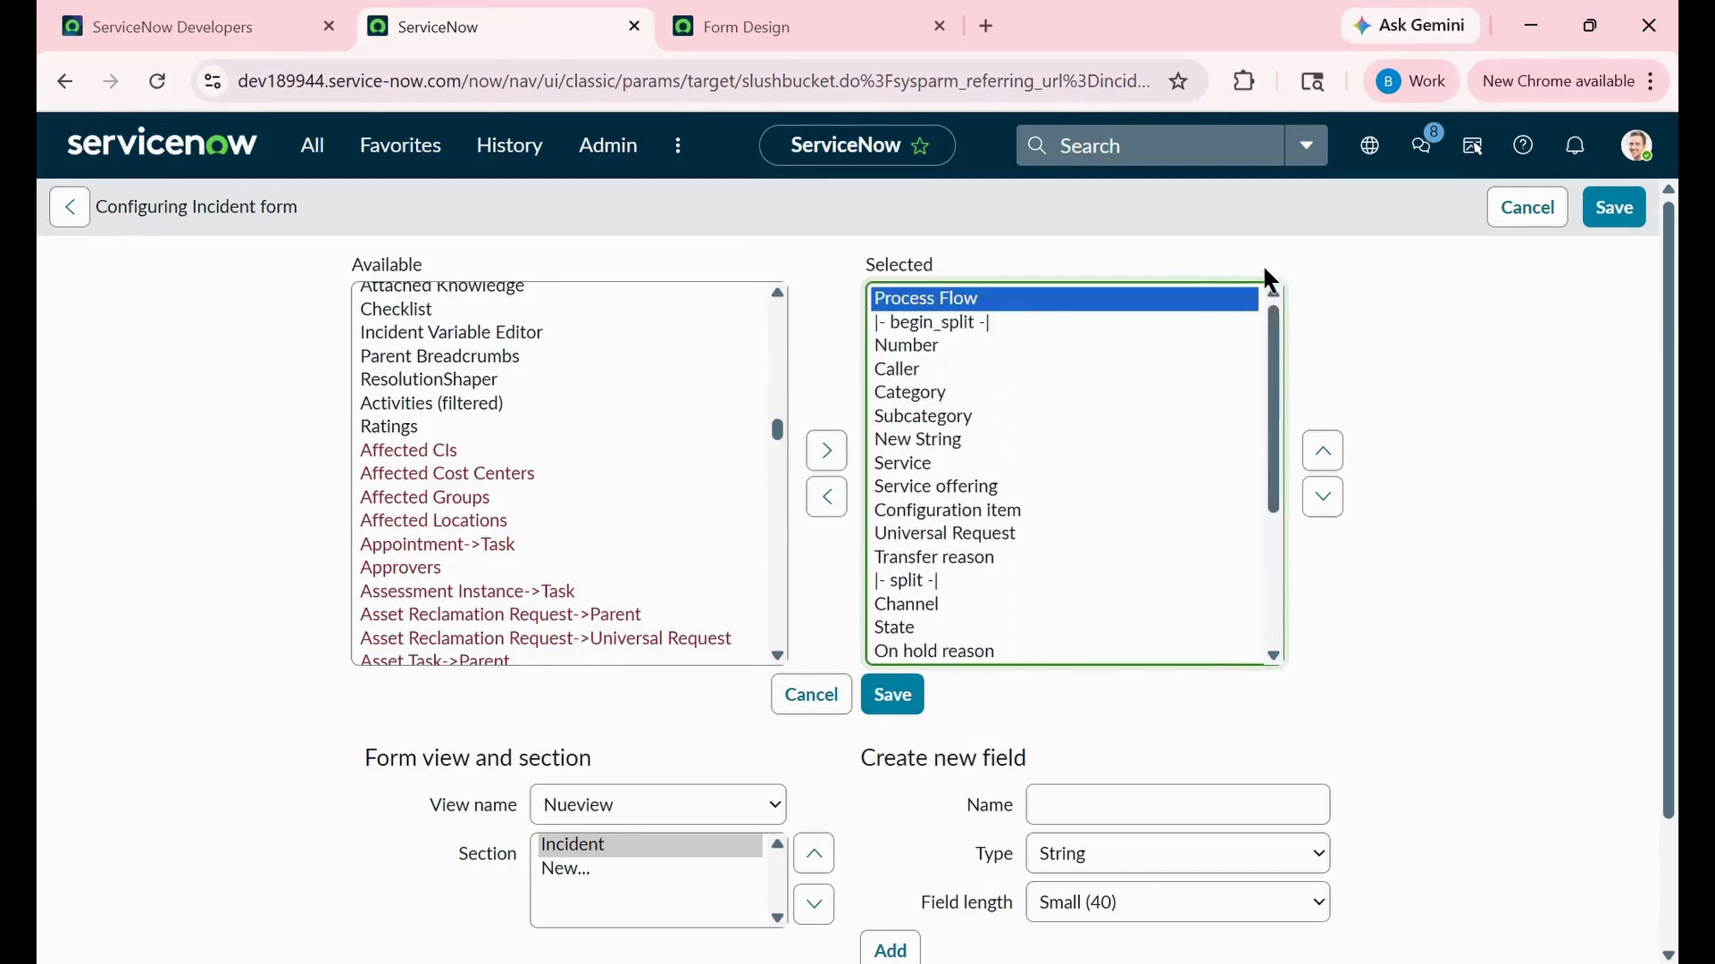
pyautogui.click(896, 703)
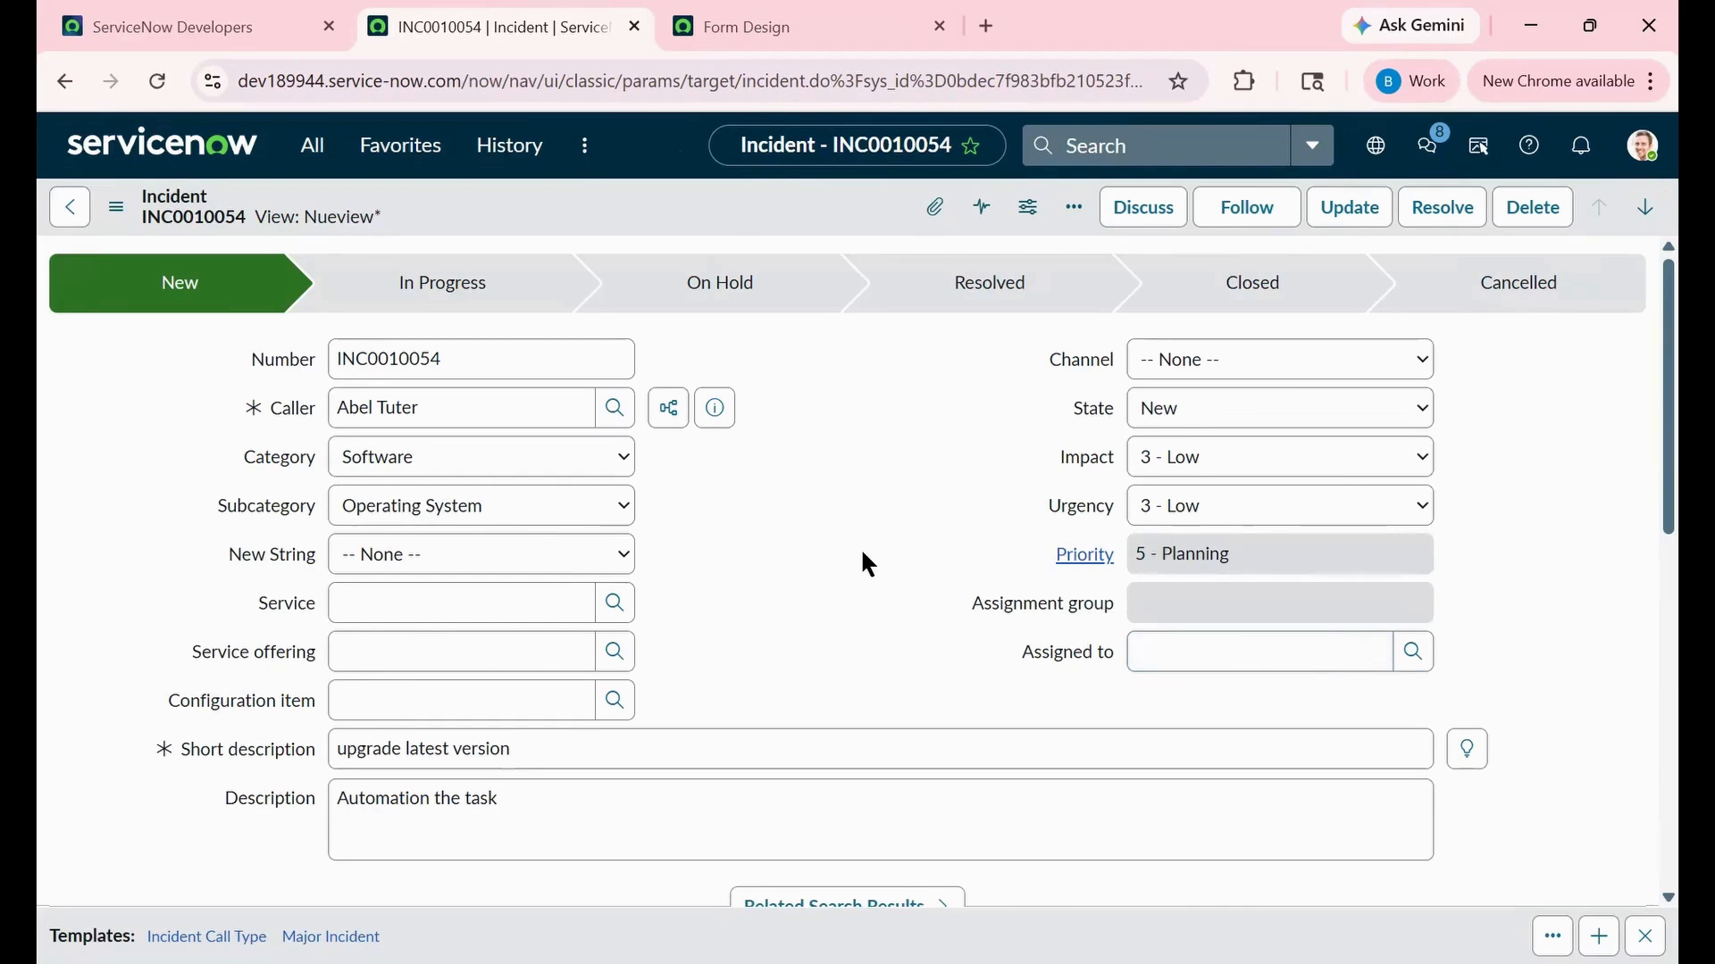
# Step: Set the incident's state to In Progress and save the record without leaving the form
pyautogui.click(1217, 415)
pyautogui.click(1224, 487)
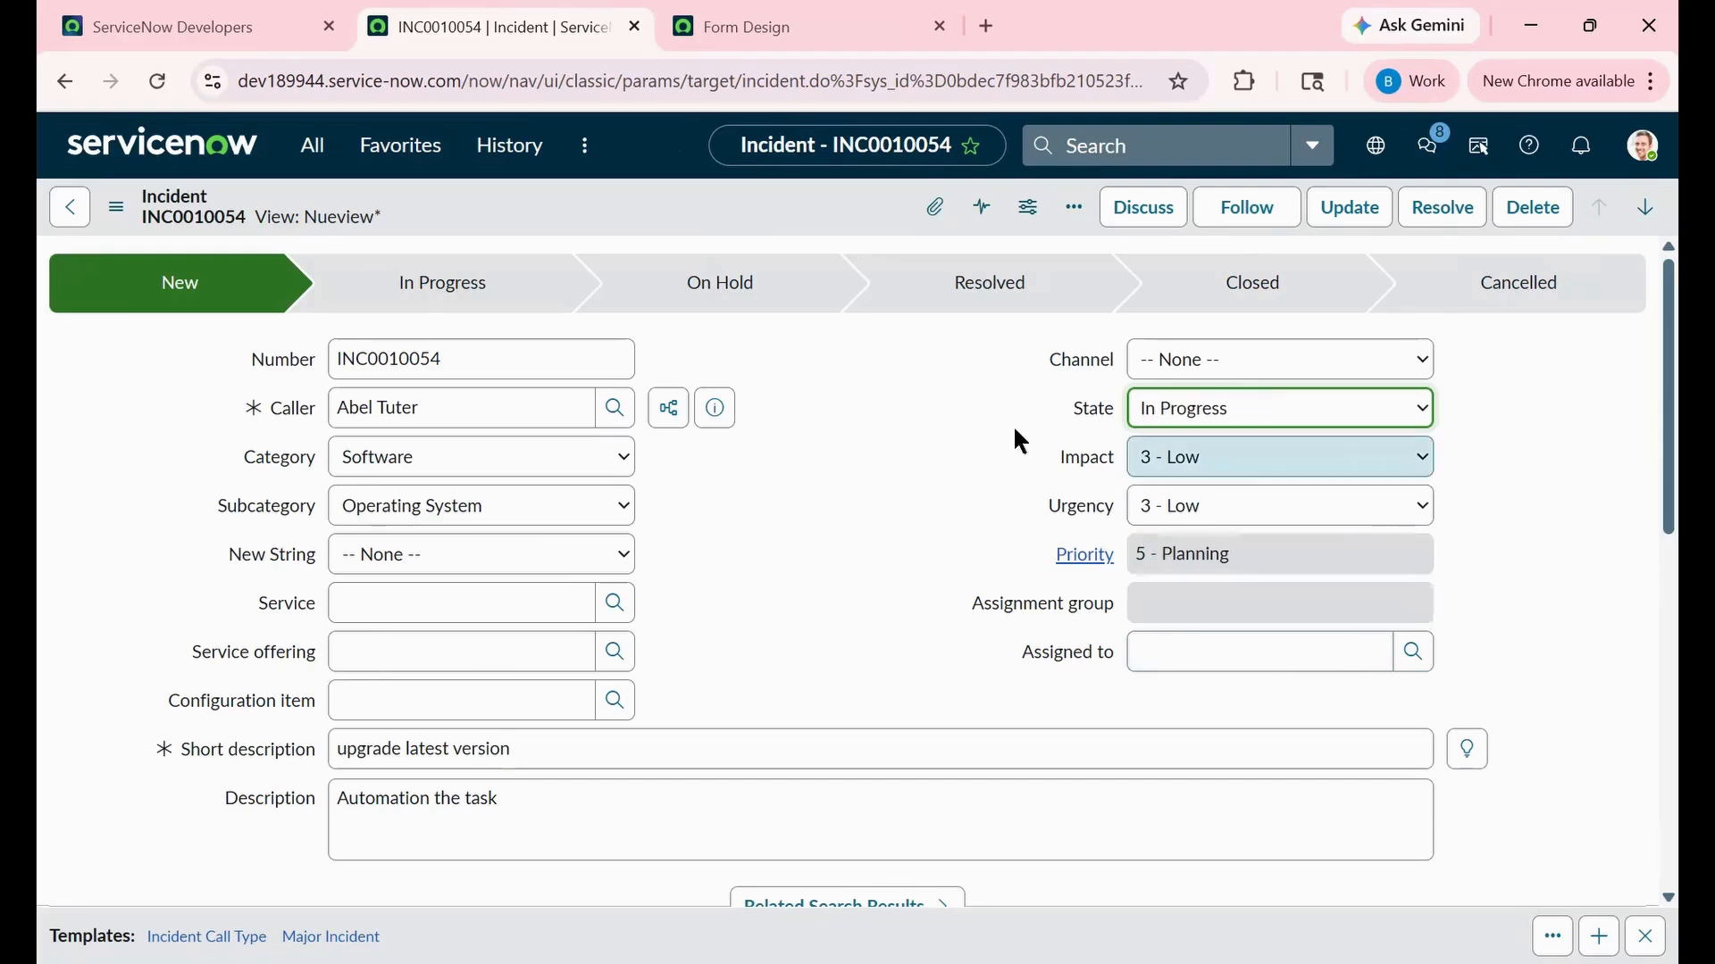
pyautogui.rightClick(737, 206)
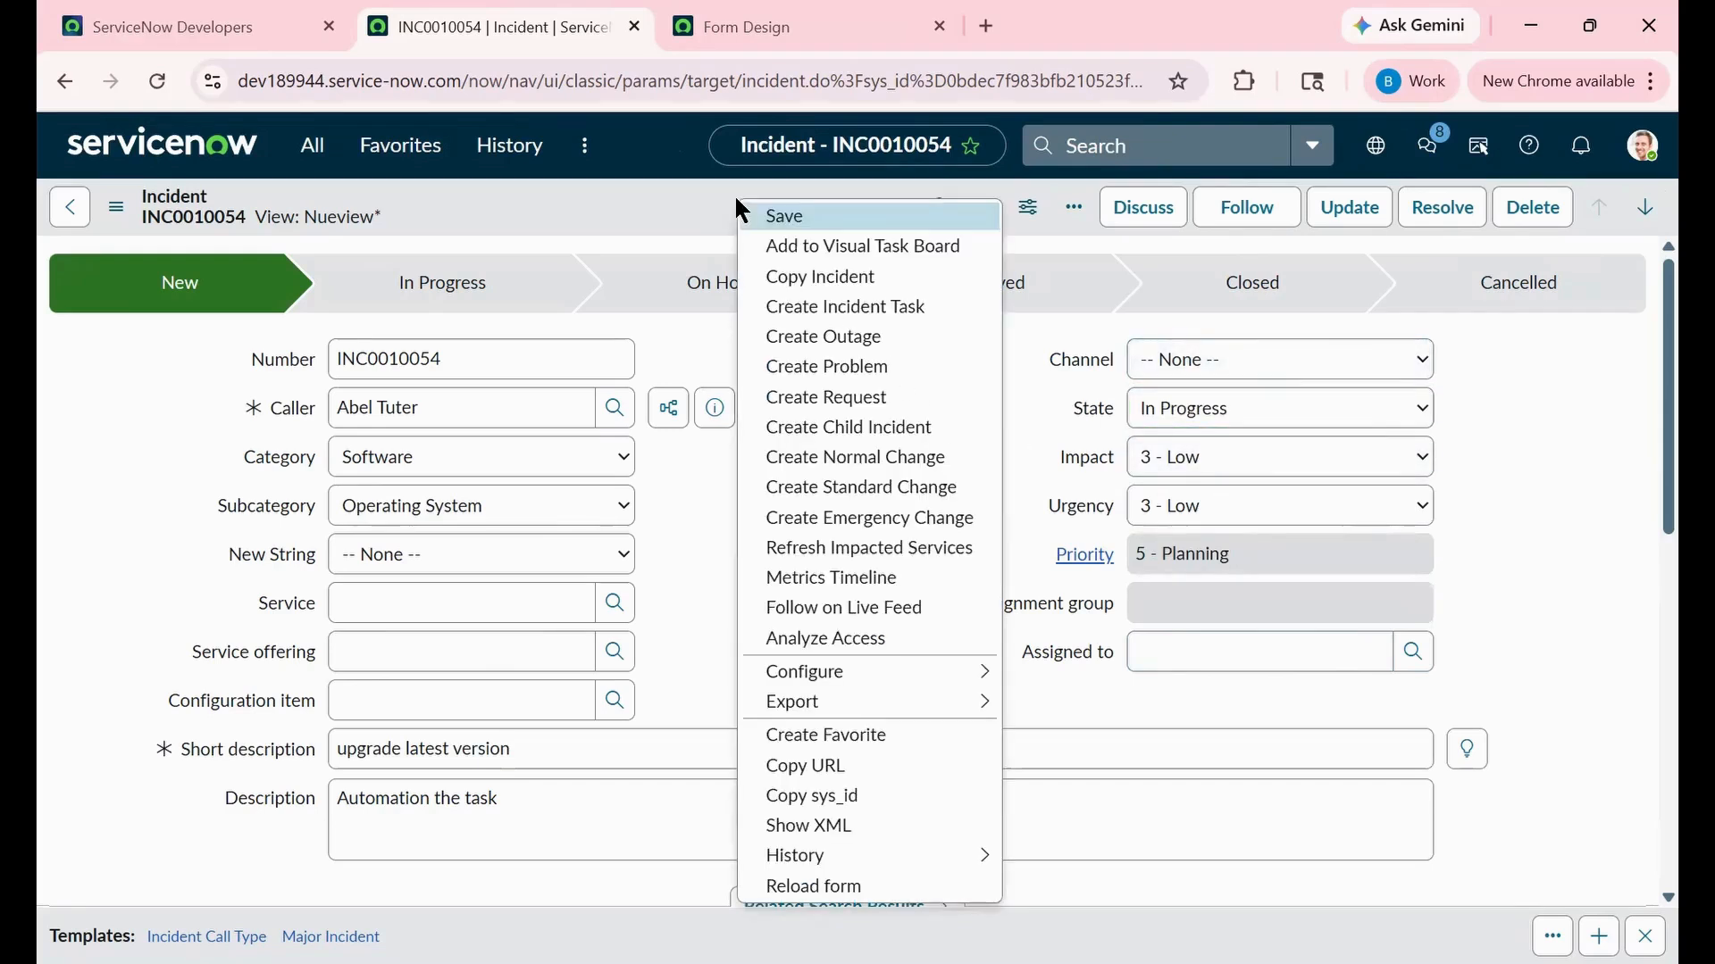
pyautogui.click(773, 223)
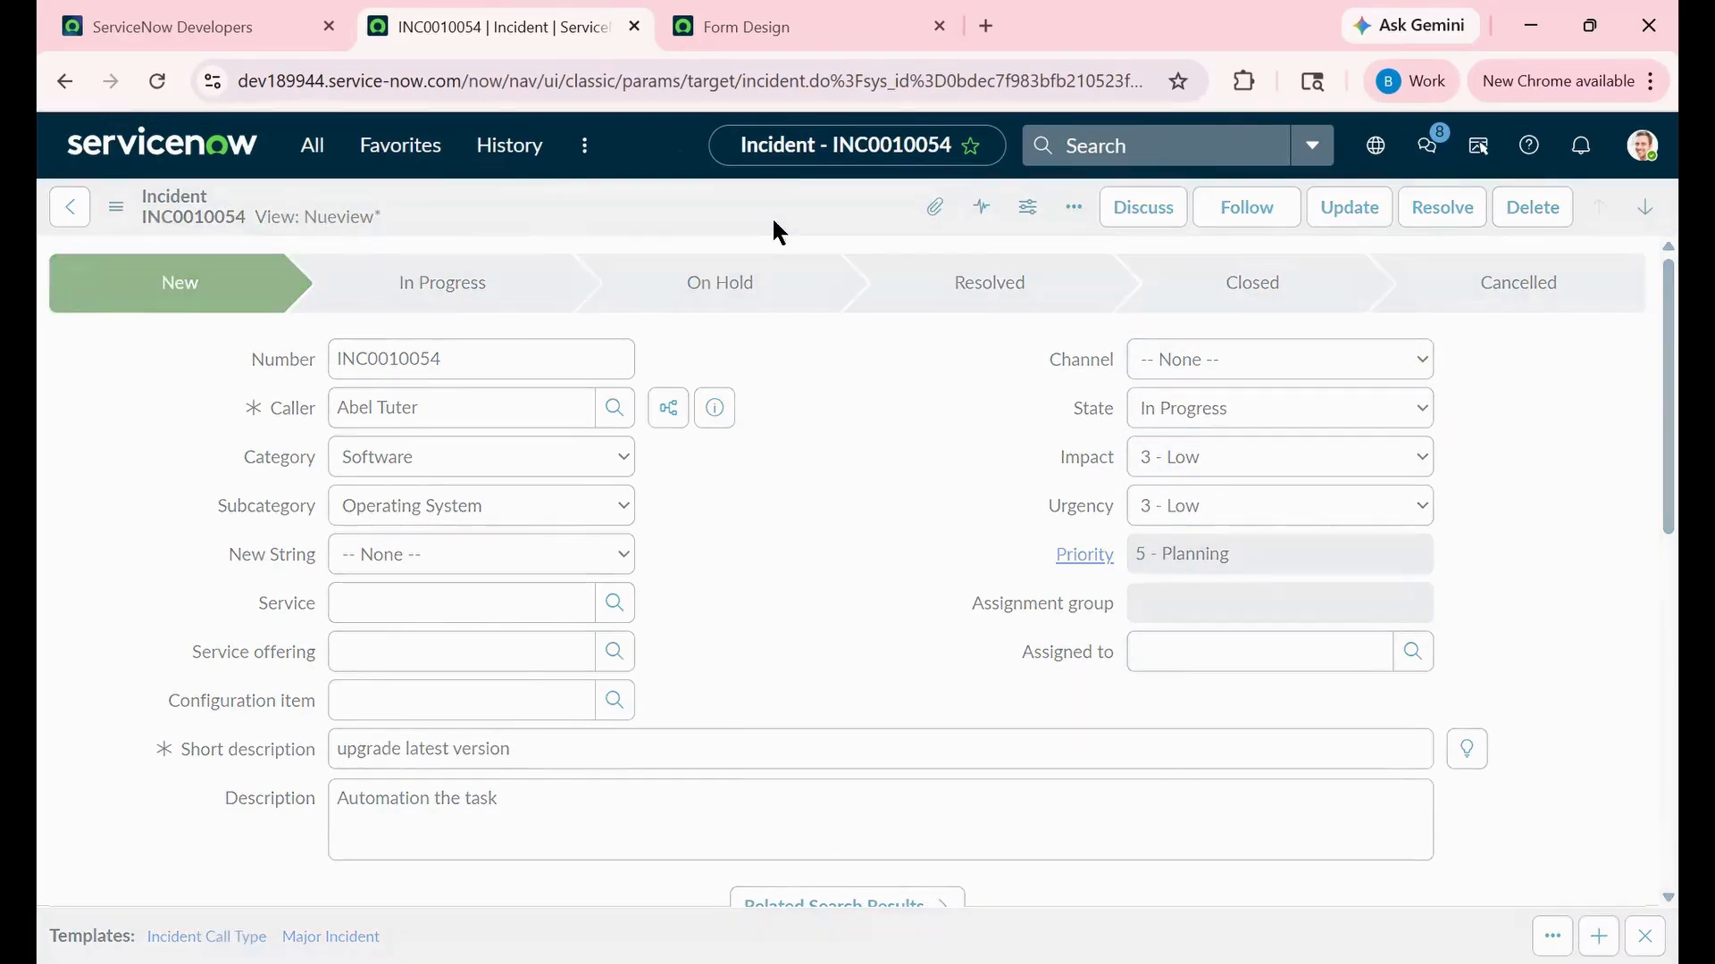